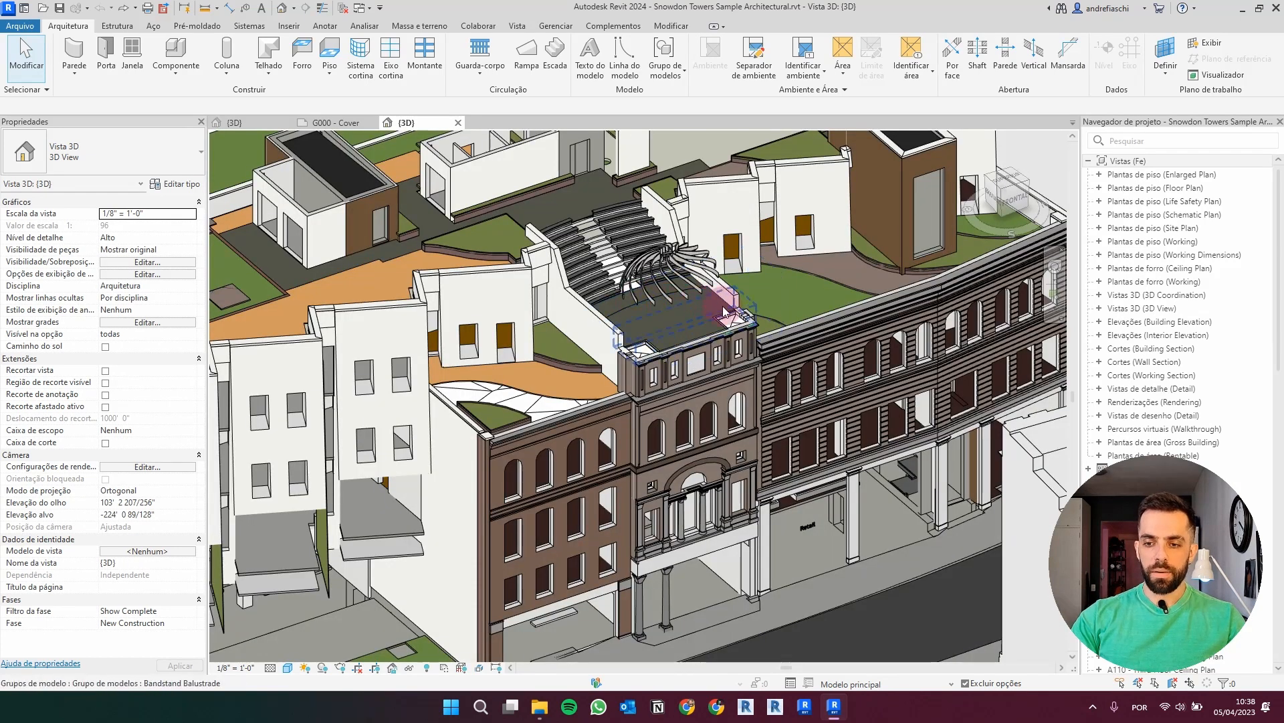
Step: Examine the Snowdon Towers building and its surroundings in 3D, selecting the linked site model to see its extent
mouse_move(669, 359)
shift+middle_down()
mouse_move(589, 356)
mouse_move(654, 367)
shift+middle_up()
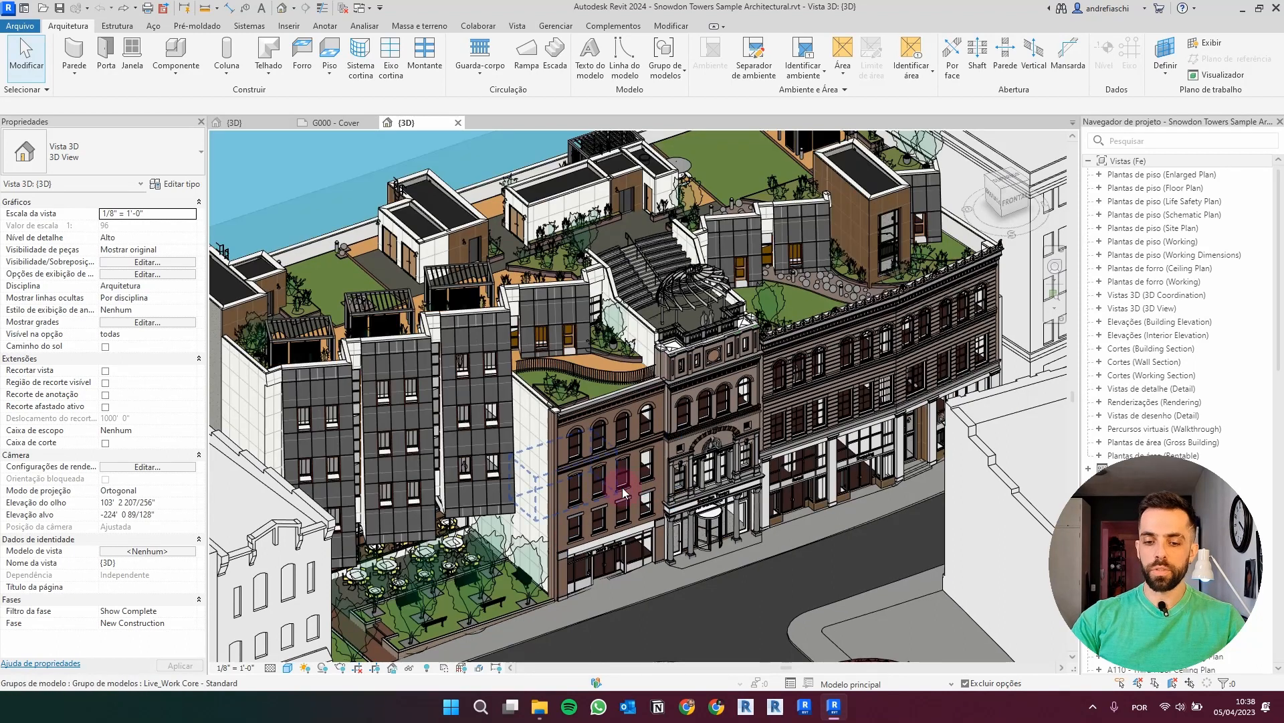
middle_drag(623, 495, 700, 333)
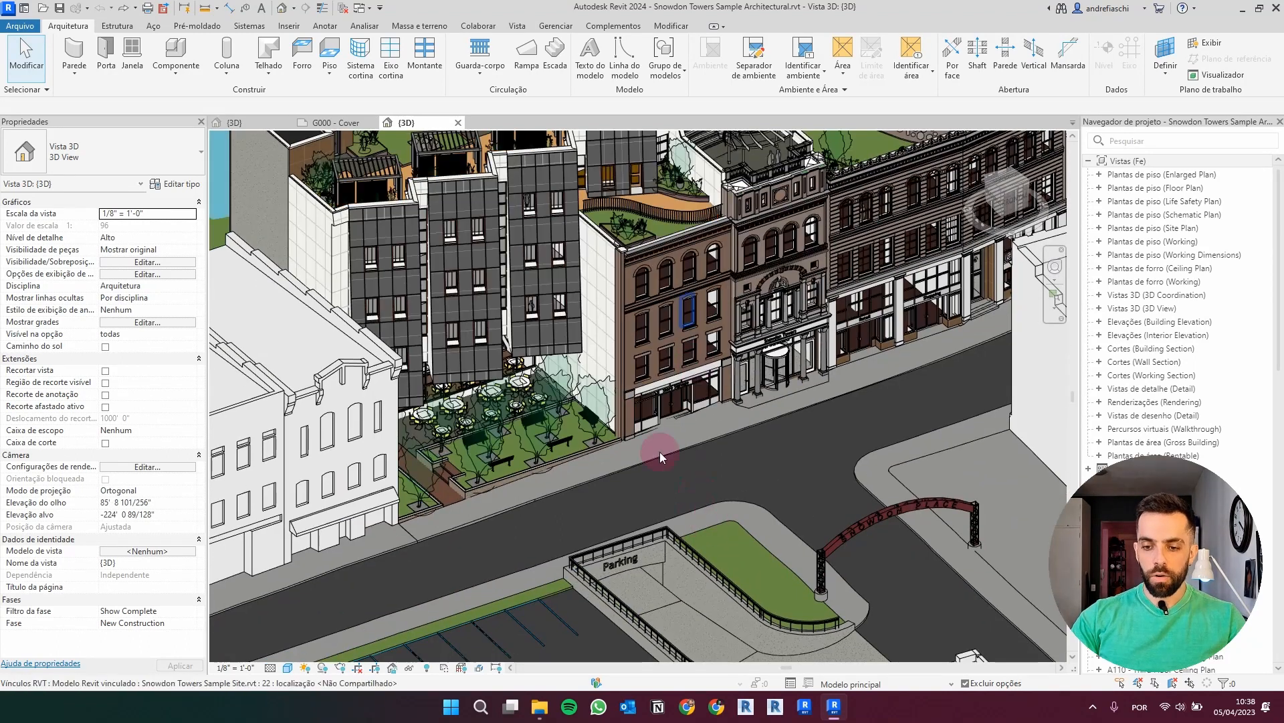
scroll(579, 507, down, 3)
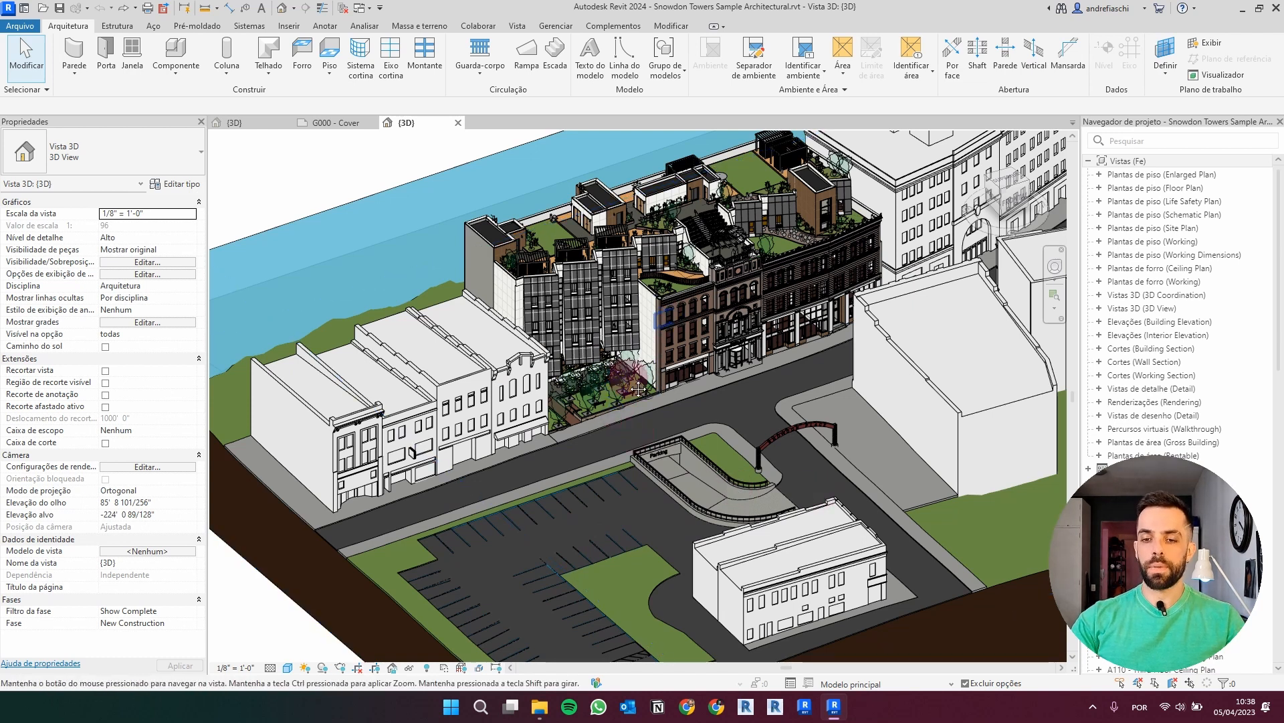
middle_drag(660, 314, 625, 374)
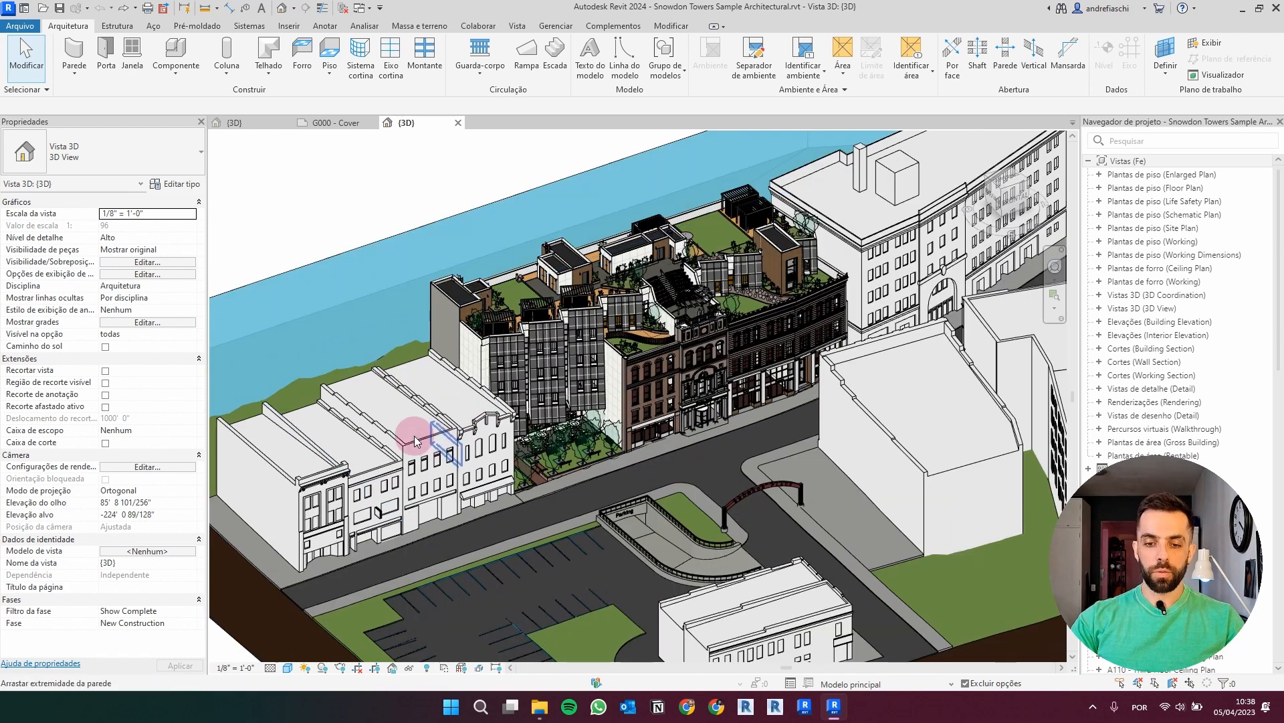
click(375, 428)
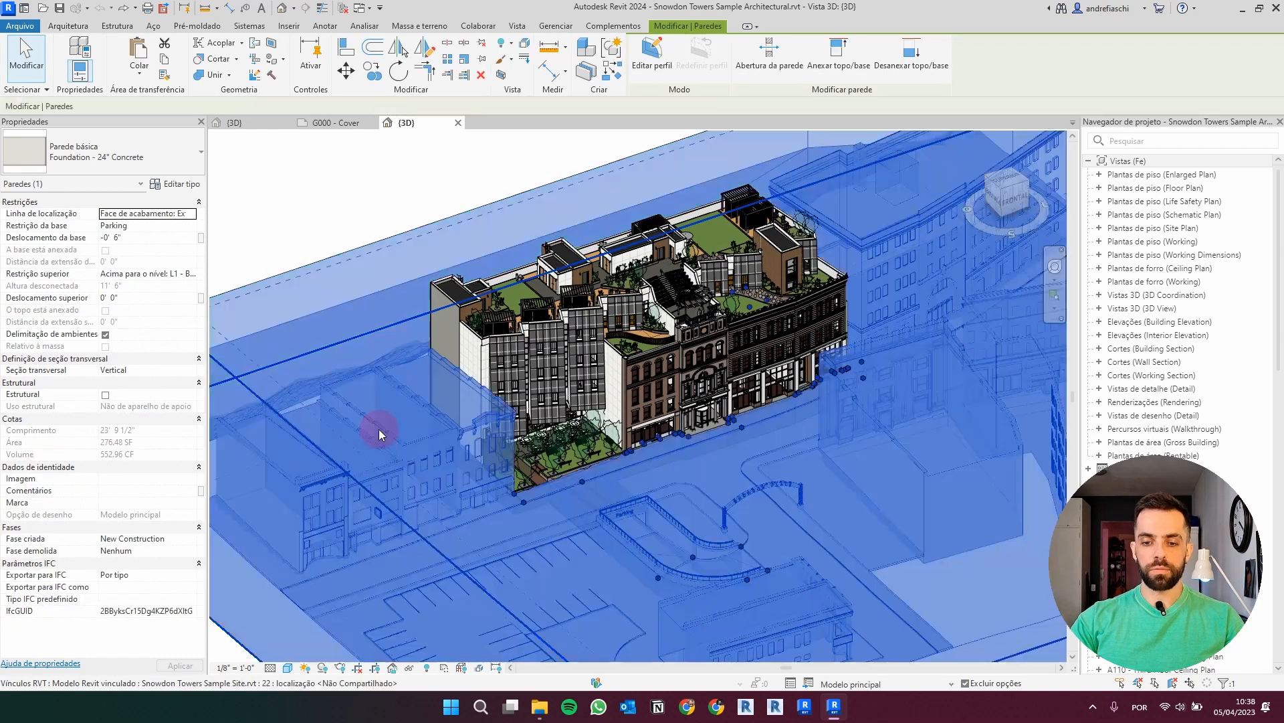
click(378, 433)
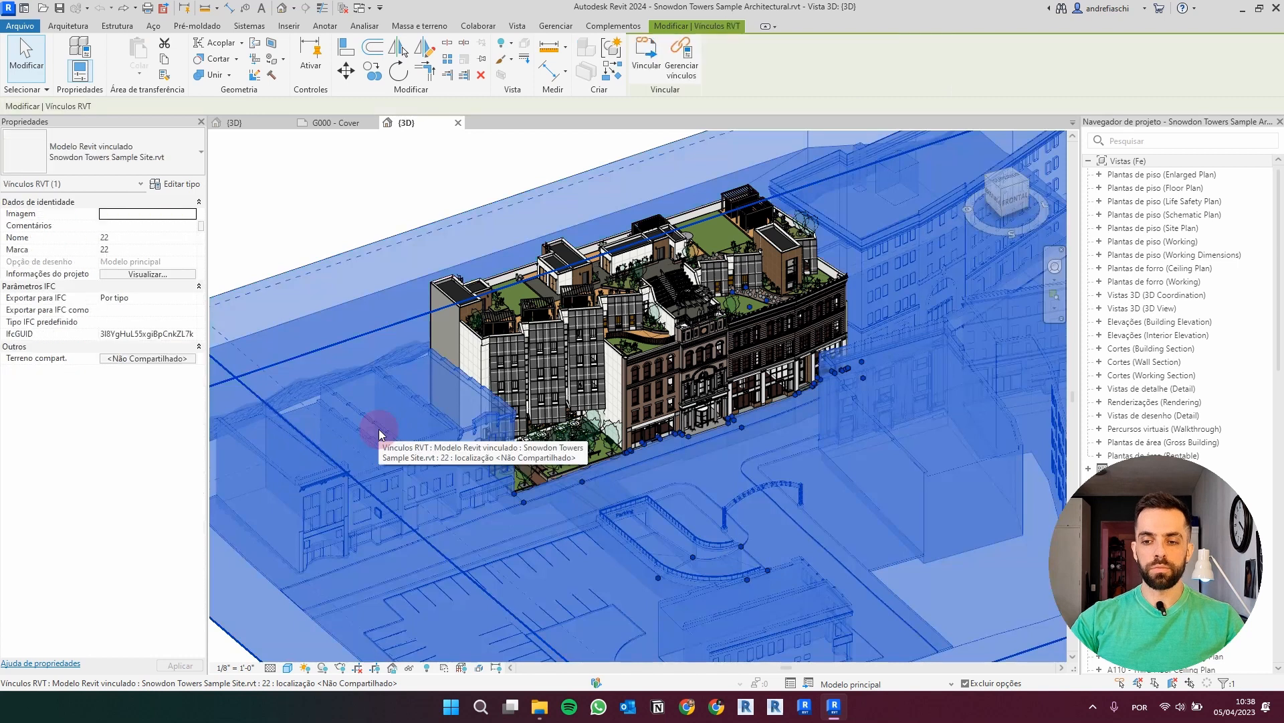
scroll(534, 405, down, 1)
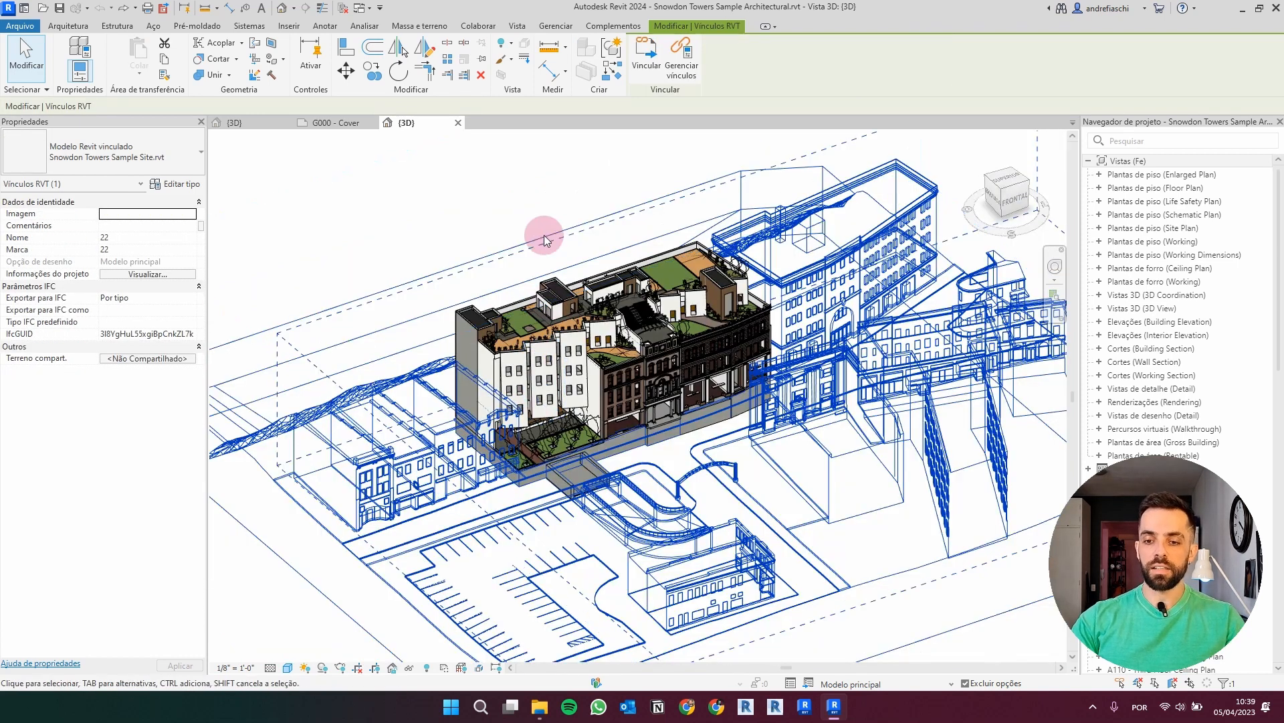
click(503, 220)
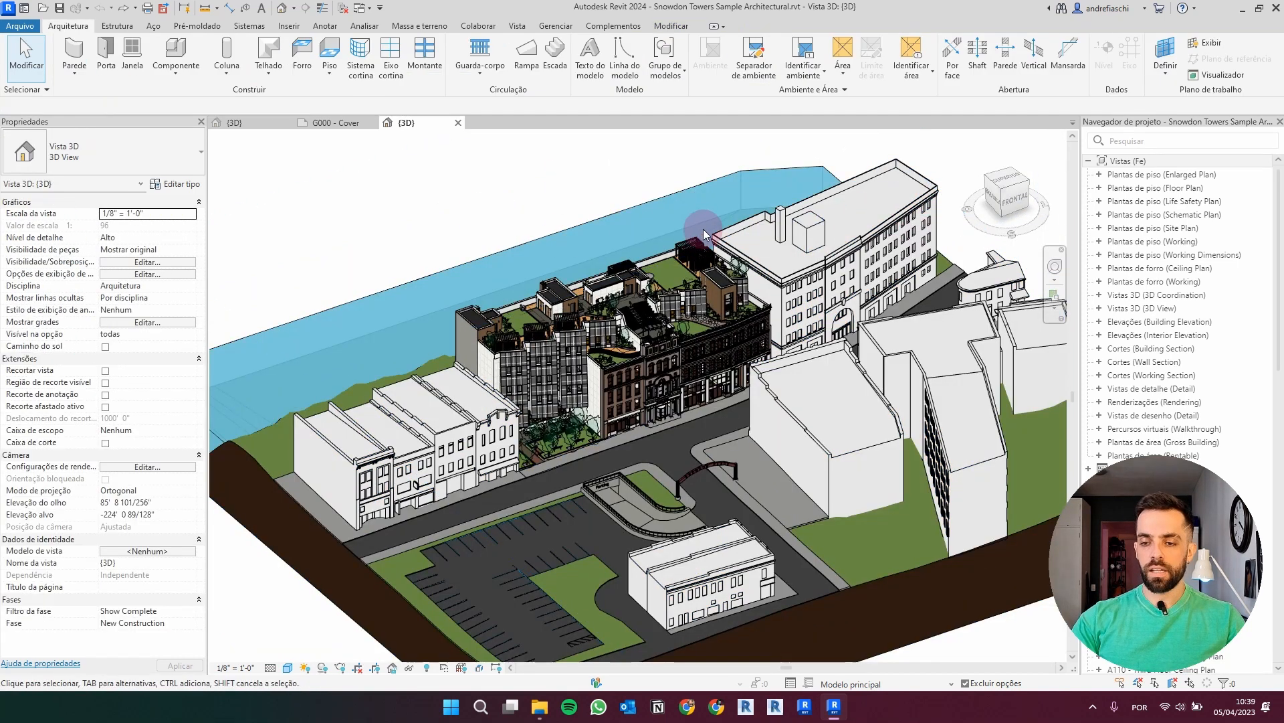
middle_drag(892, 293, 878, 308)
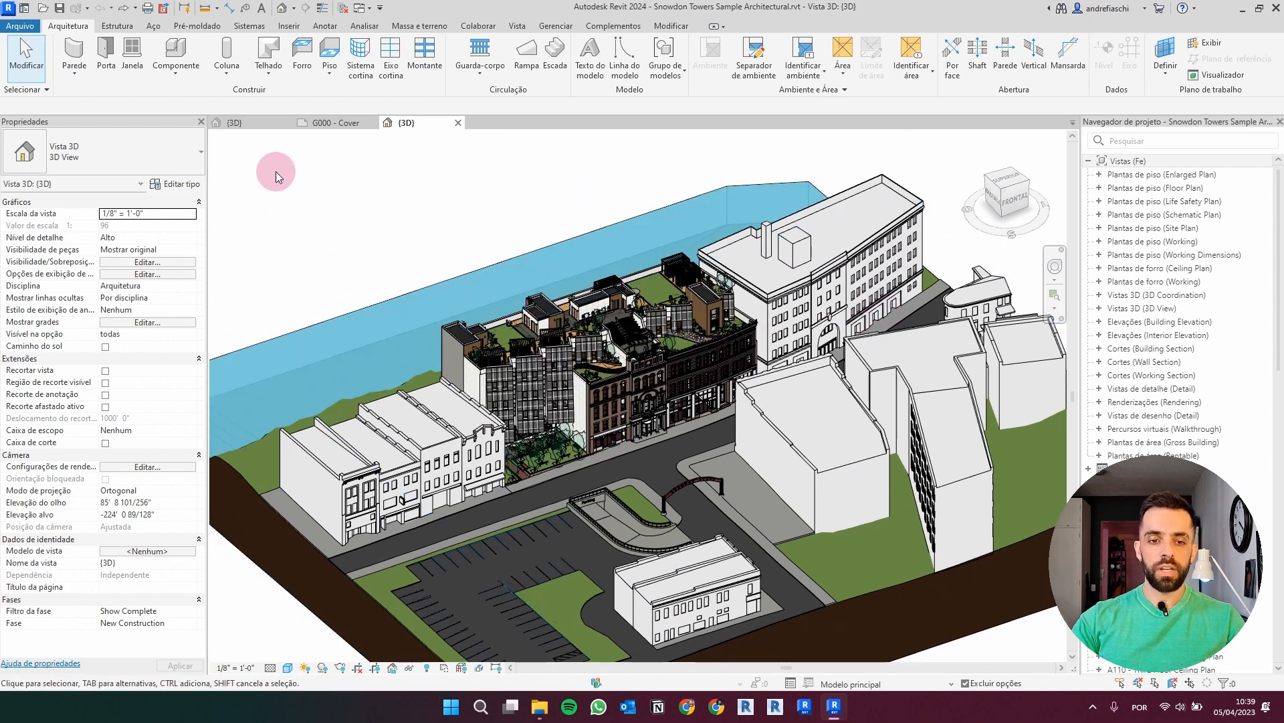
Step: Start a new project from the home screen and review the available built-in template files
click(24, 9)
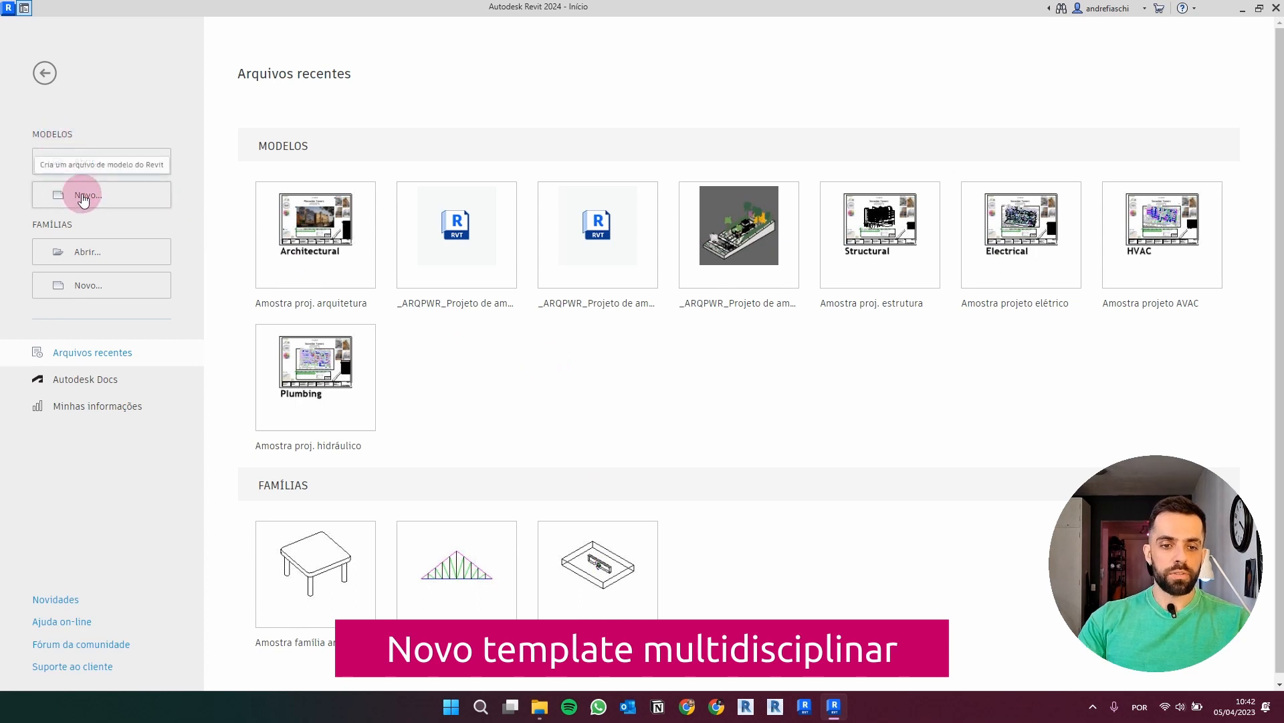
click(131, 195)
click(533, 326)
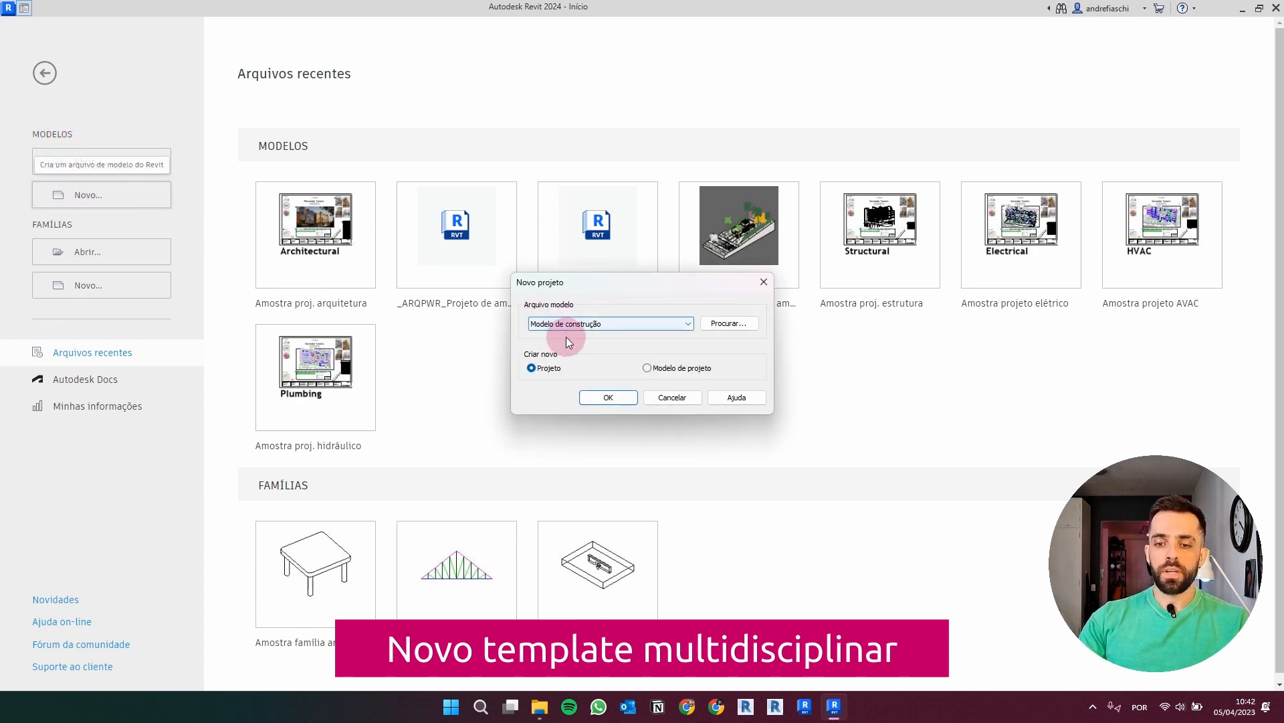
click(576, 325)
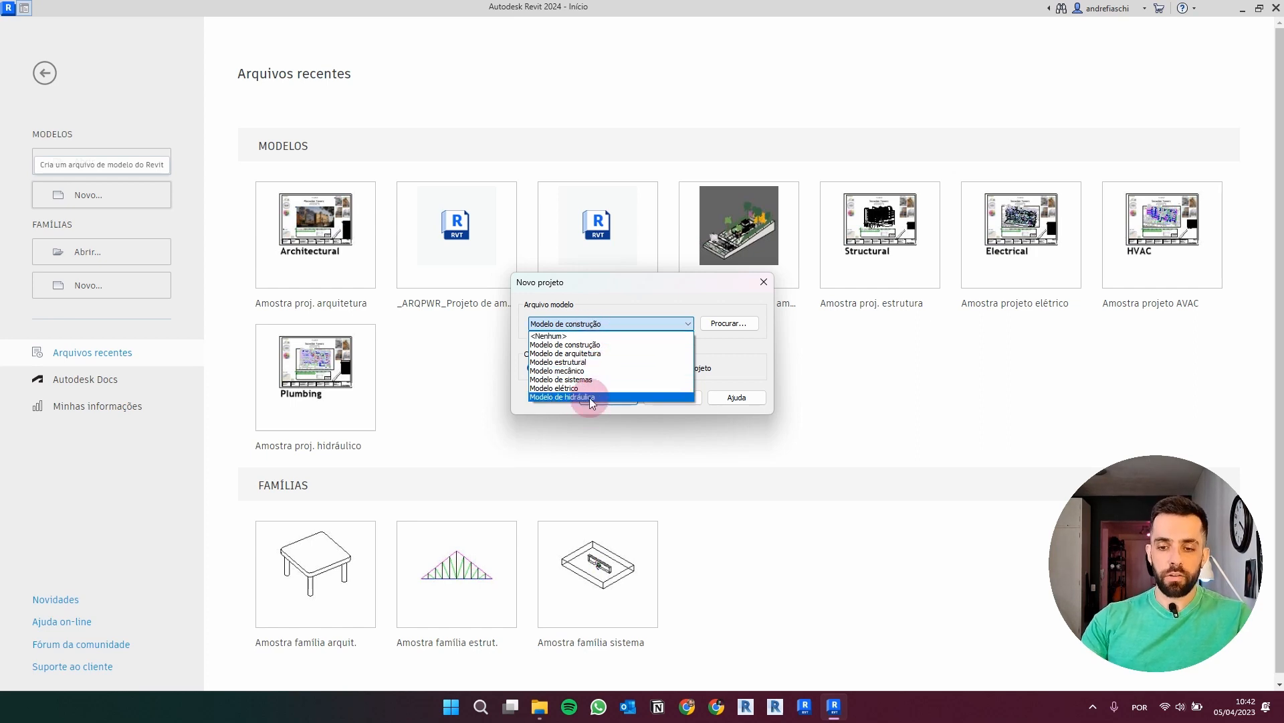
click(621, 288)
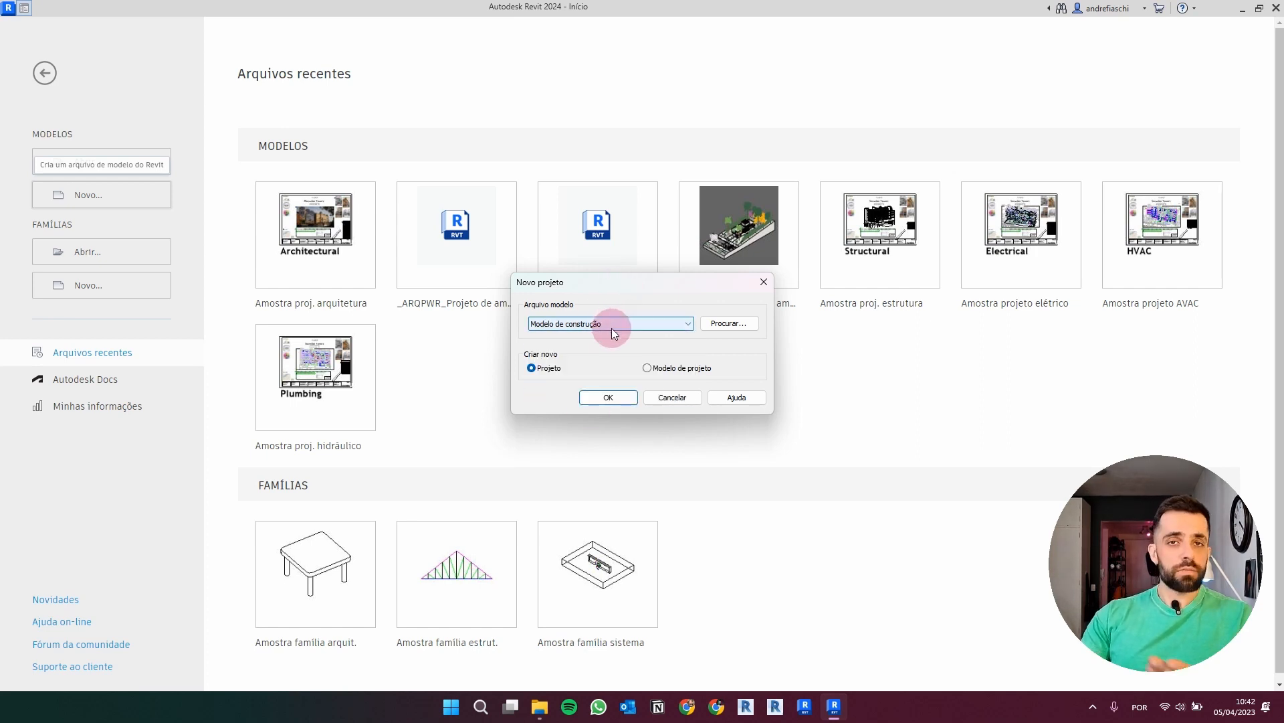
Step: Create the new project from the Default-Multi-Discipline_Metric.rte template in the English templates folder
click(713, 328)
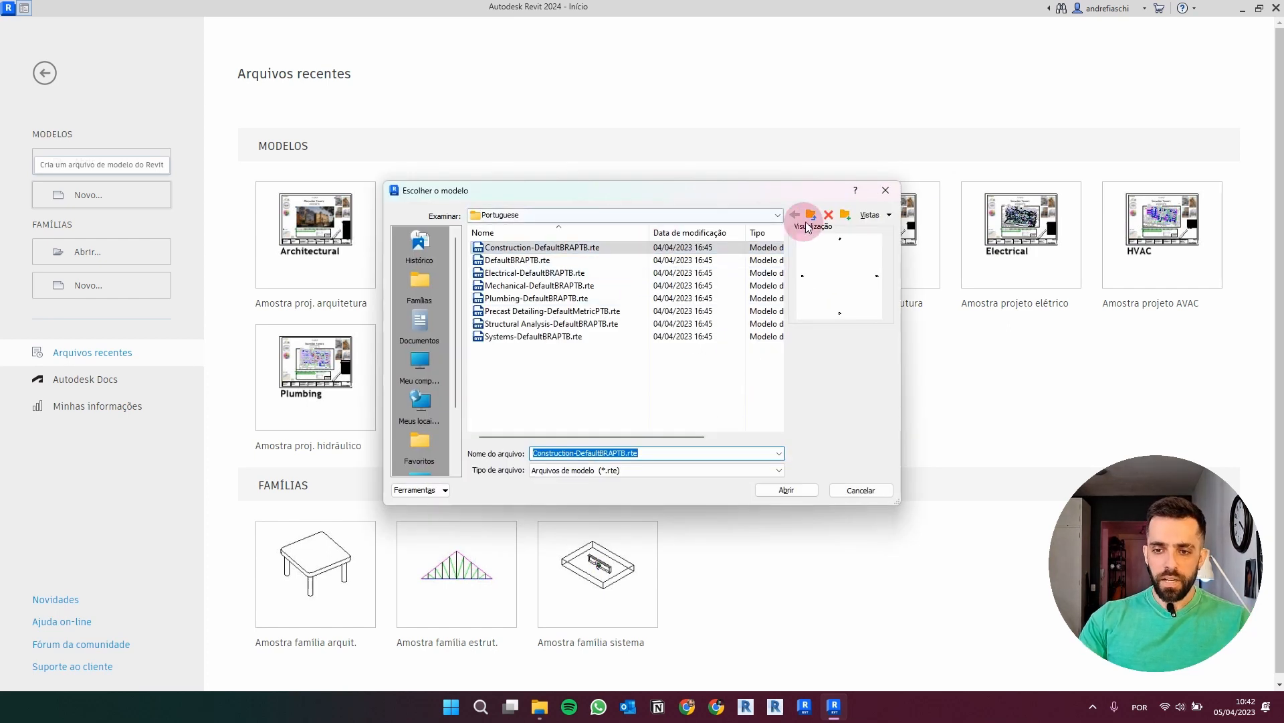
click(811, 215)
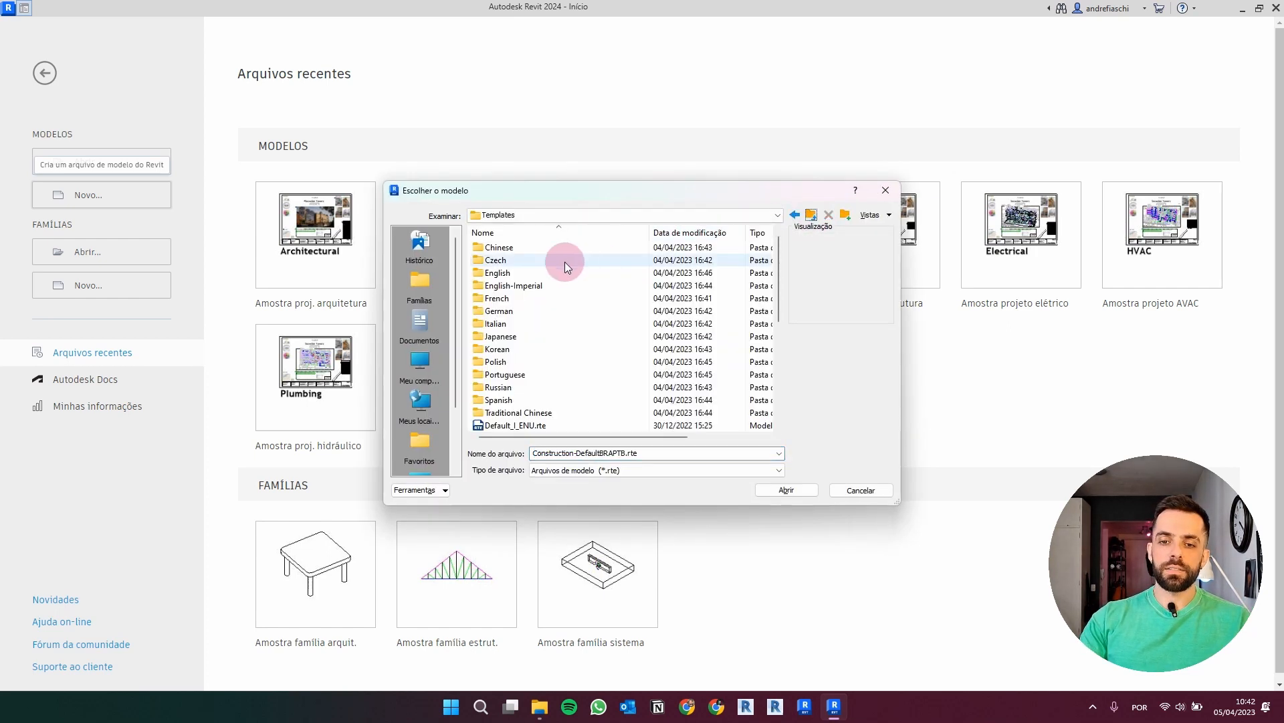
click(512, 277)
double_click(512, 271)
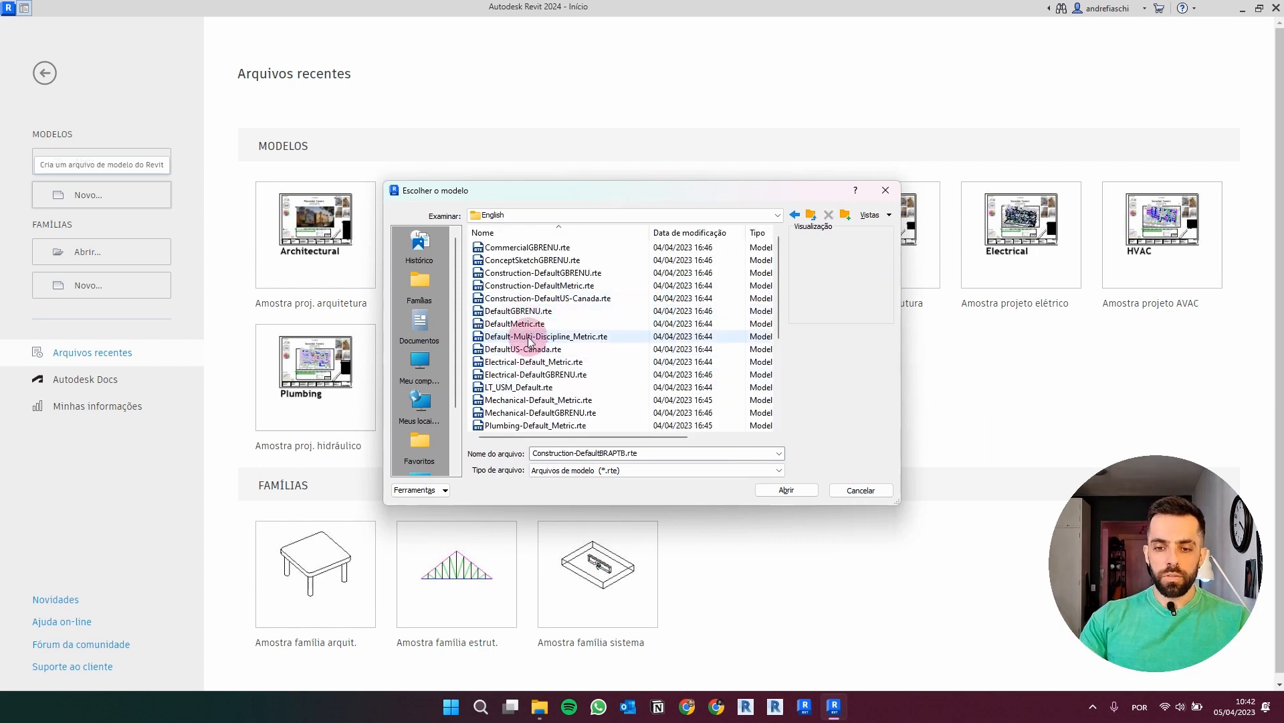
click(522, 336)
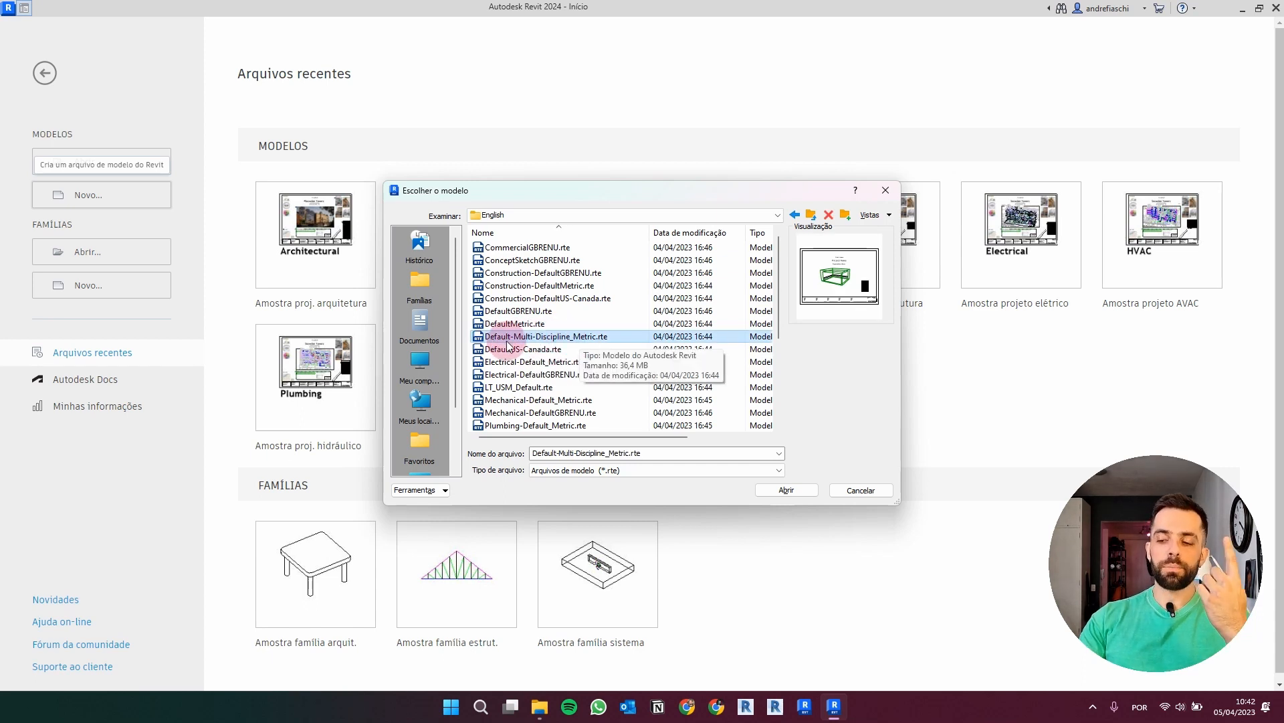
click(786, 490)
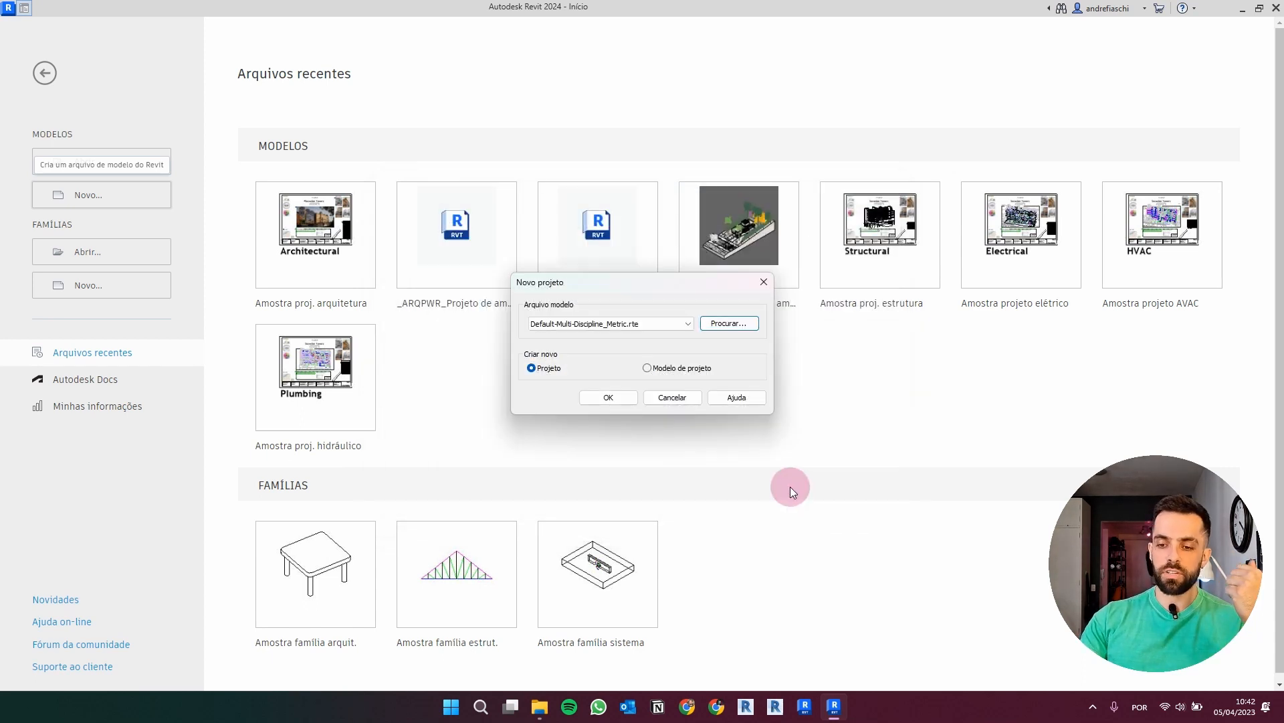
click(608, 397)
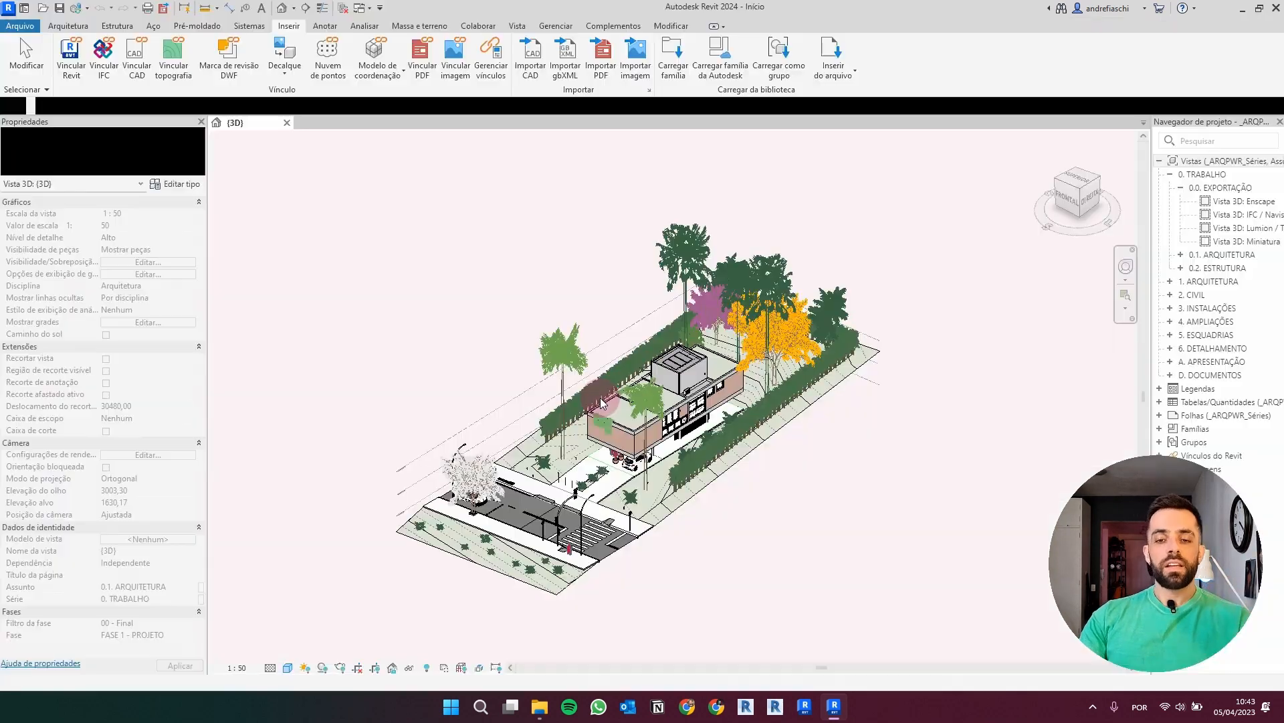
click(621, 388)
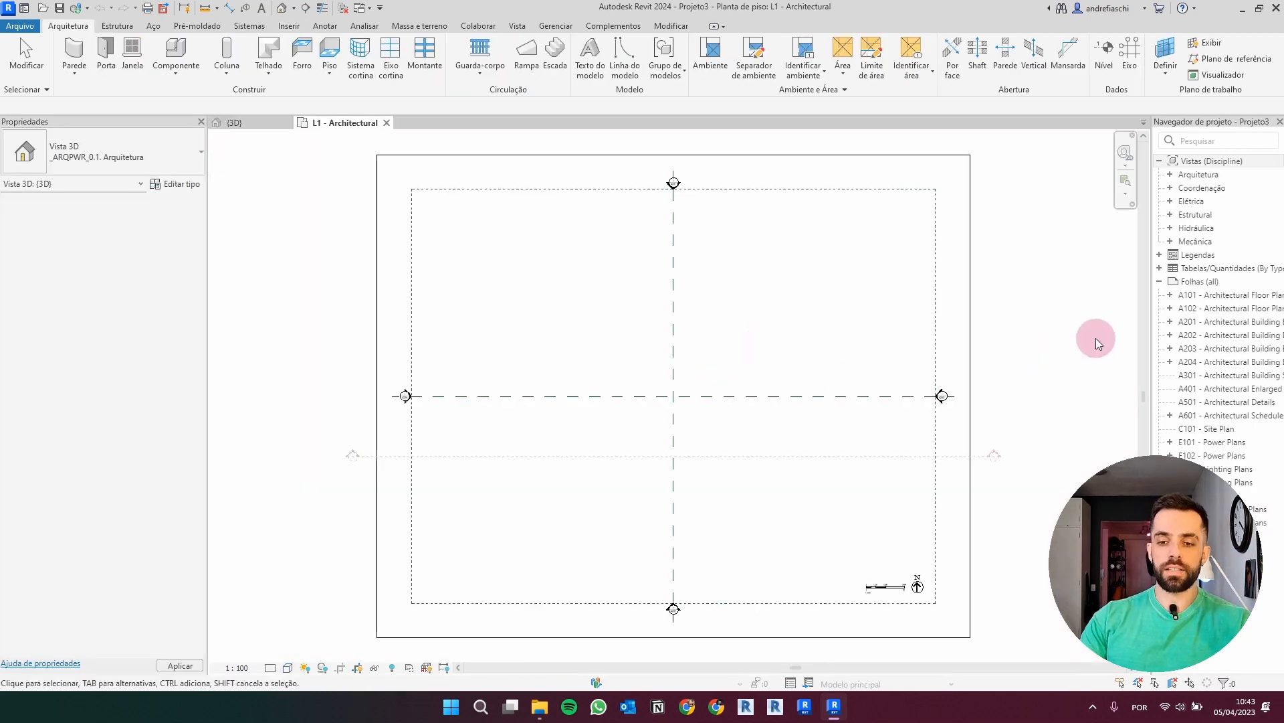
Step: Widen the project browser, expand the legends and open the Symbols legend
drag(1152, 303, 1095, 307)
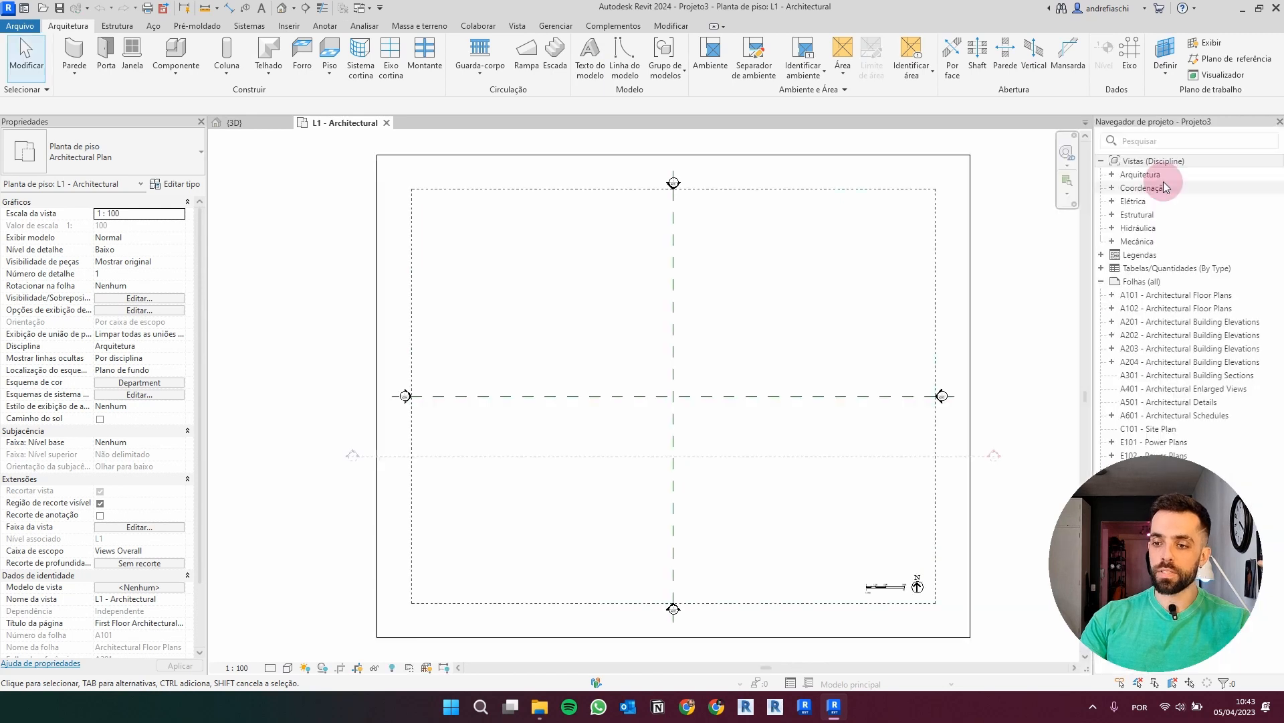
click(1150, 175)
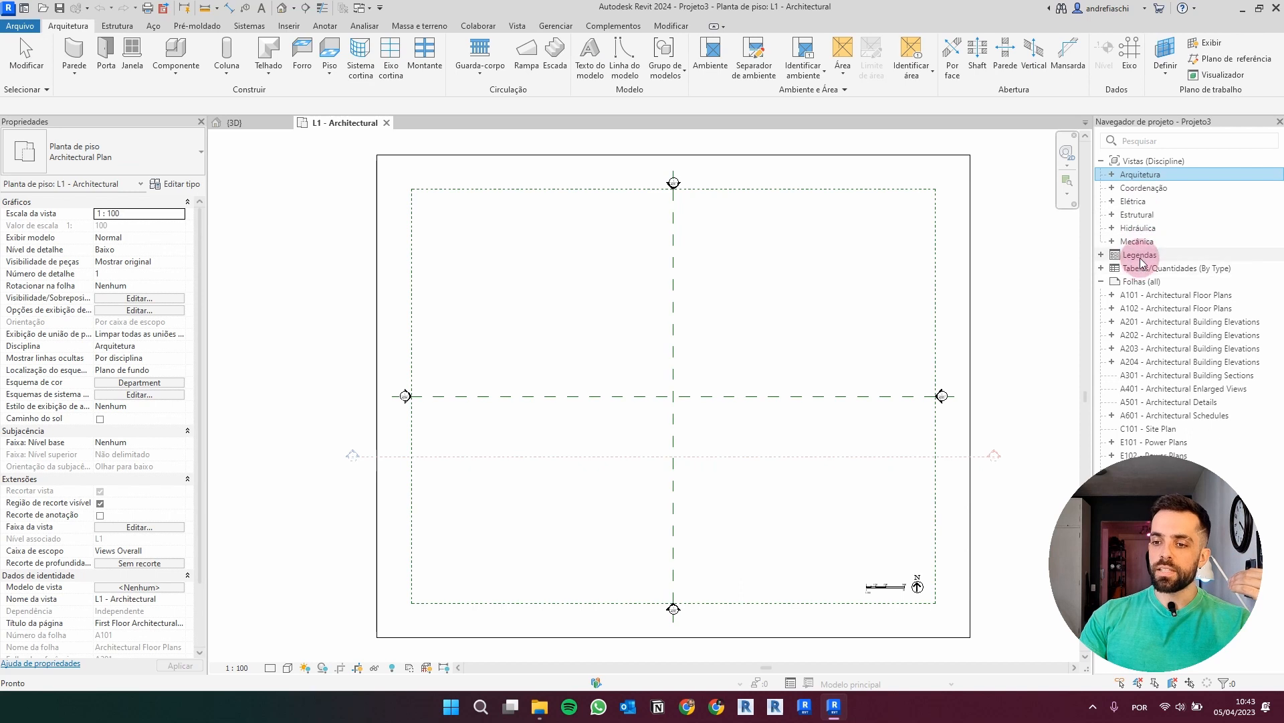
click(1139, 254)
click(1142, 256)
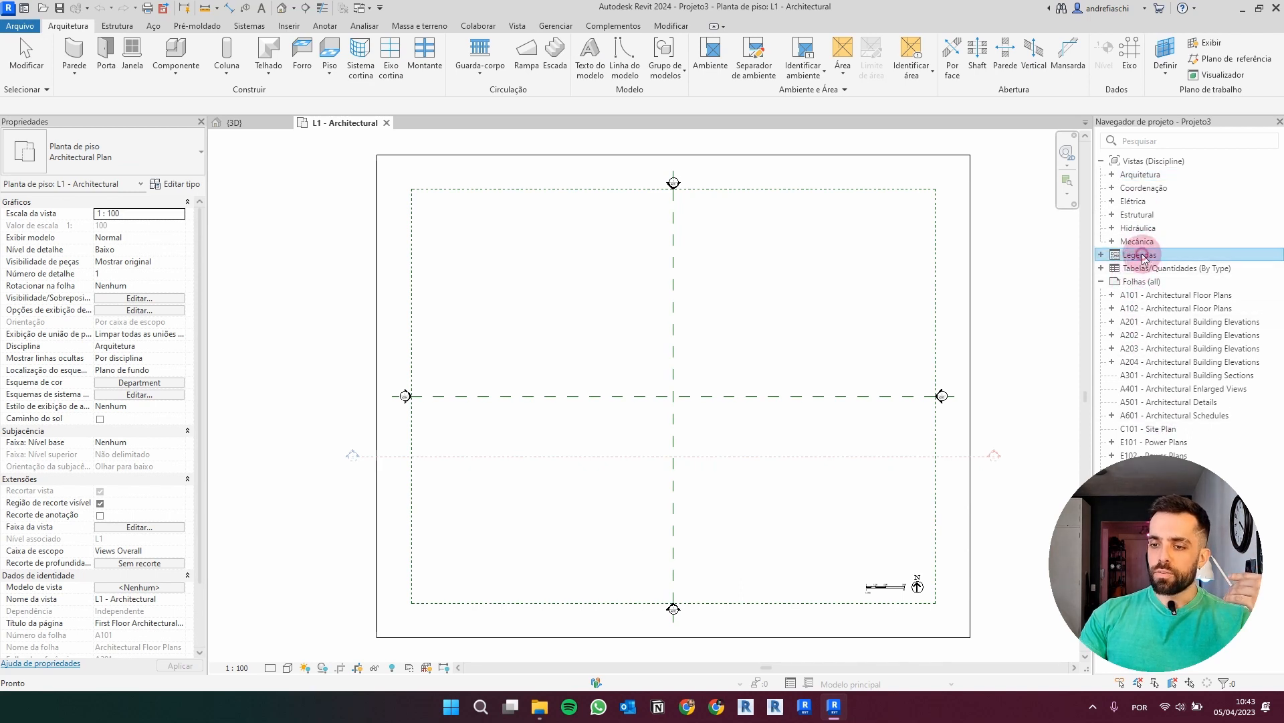
click(1144, 268)
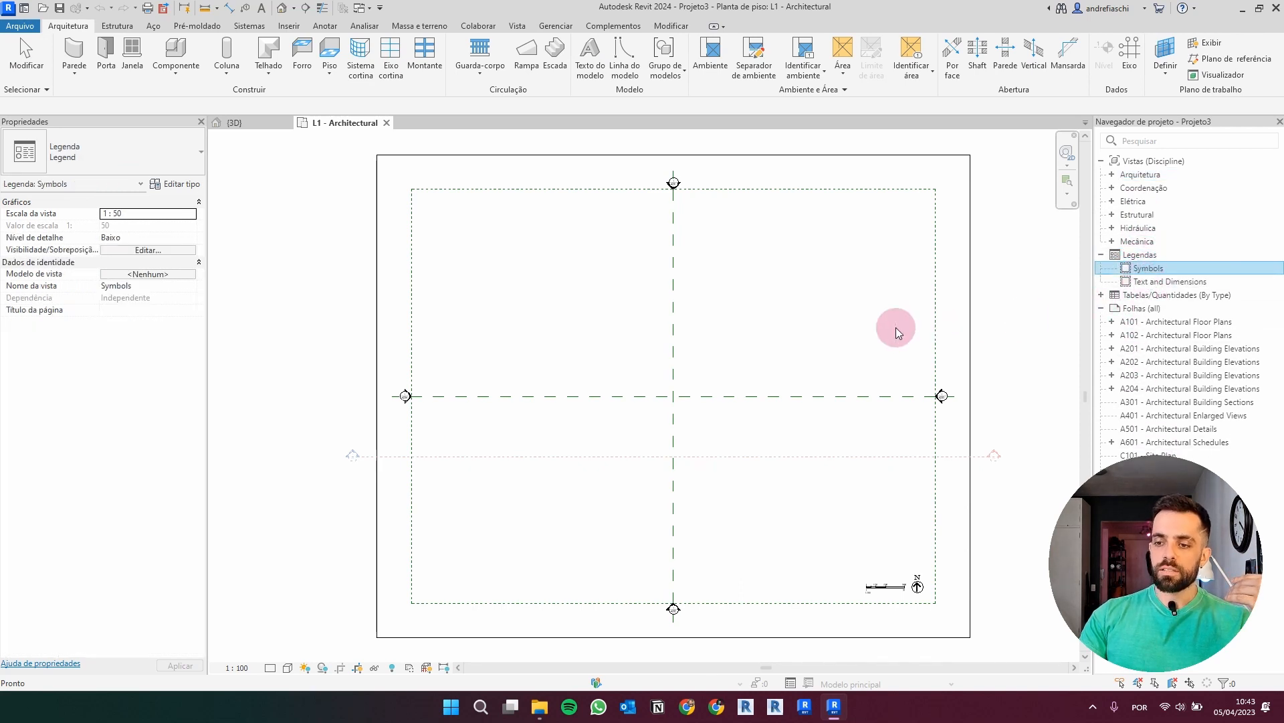
double_click(1172, 275)
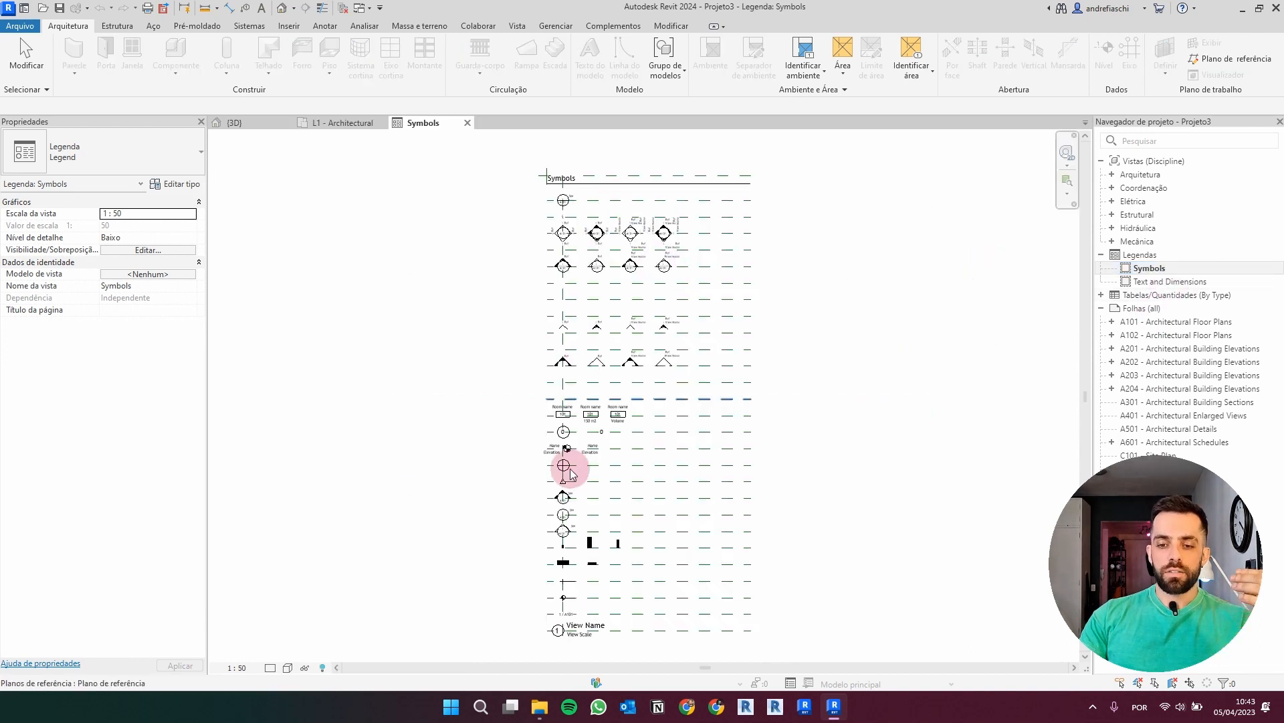
Step: Examine the section, elevation and tag symbols in the Symbols legend
scroll(580, 367, up, 8)
middle_drag(591, 201, 607, 577)
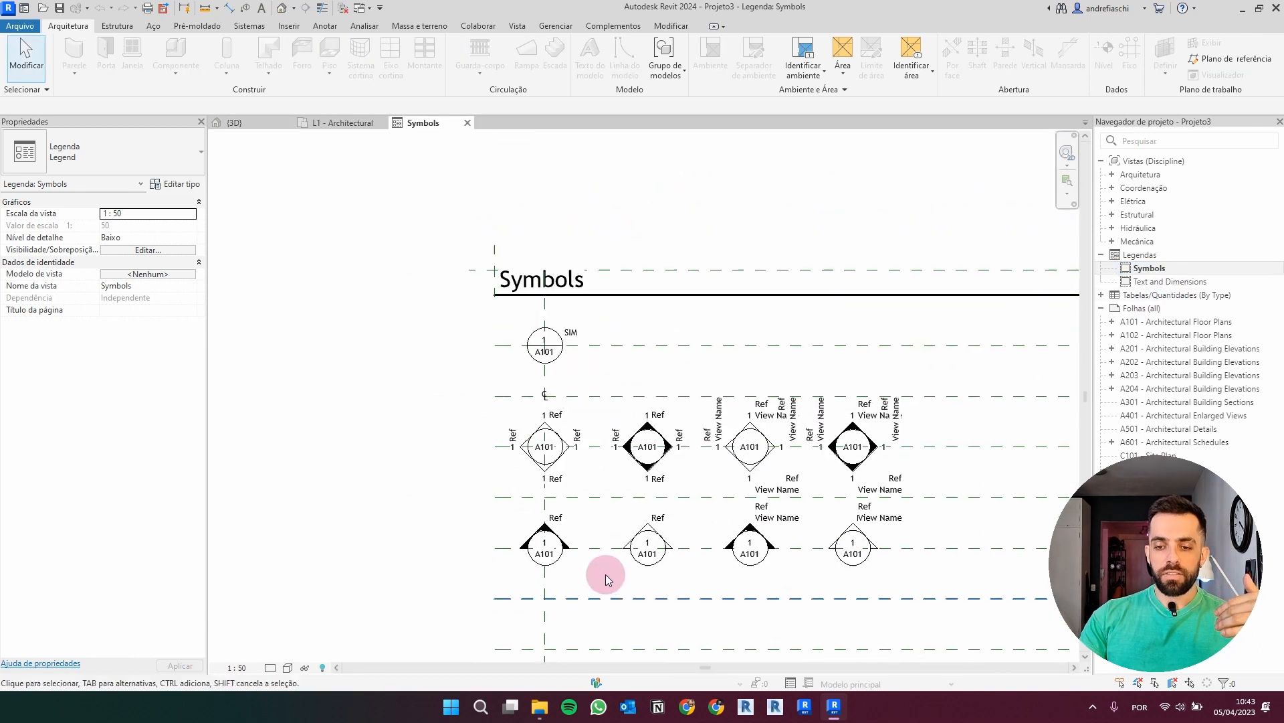
scroll(606, 575, up, 1)
click(617, 420)
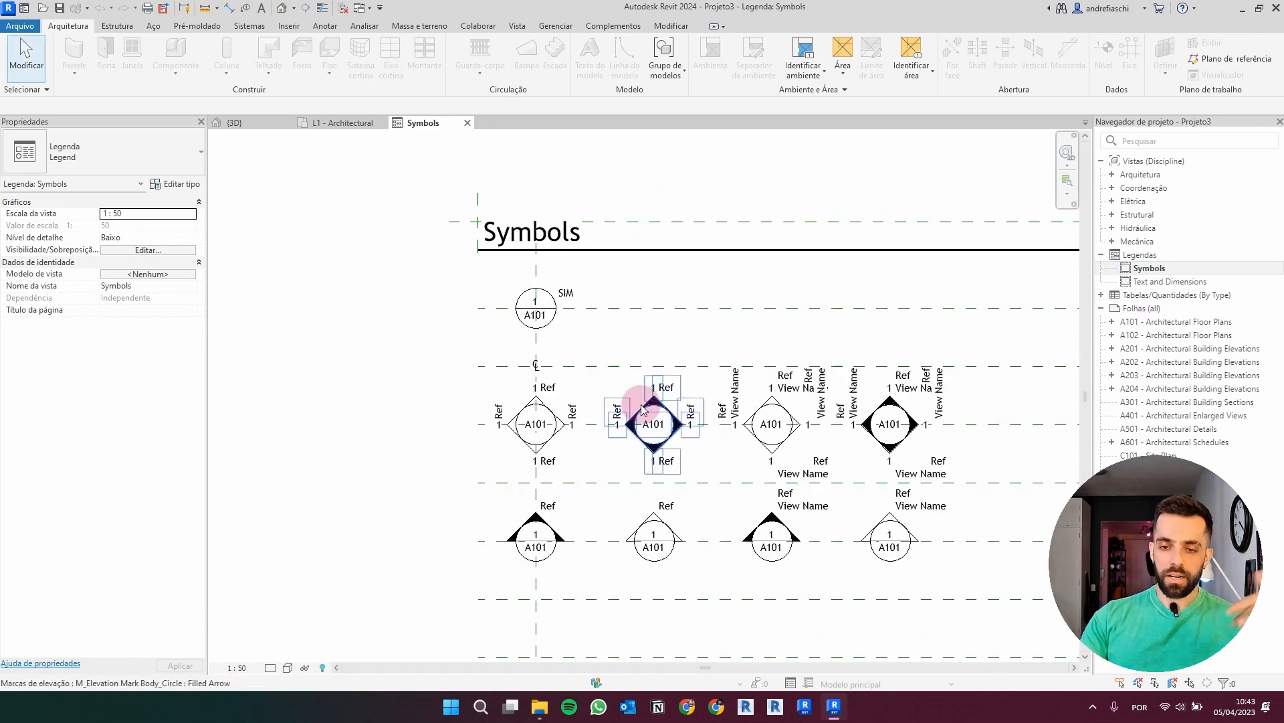
key(Escape)
scroll(763, 402, down, 5)
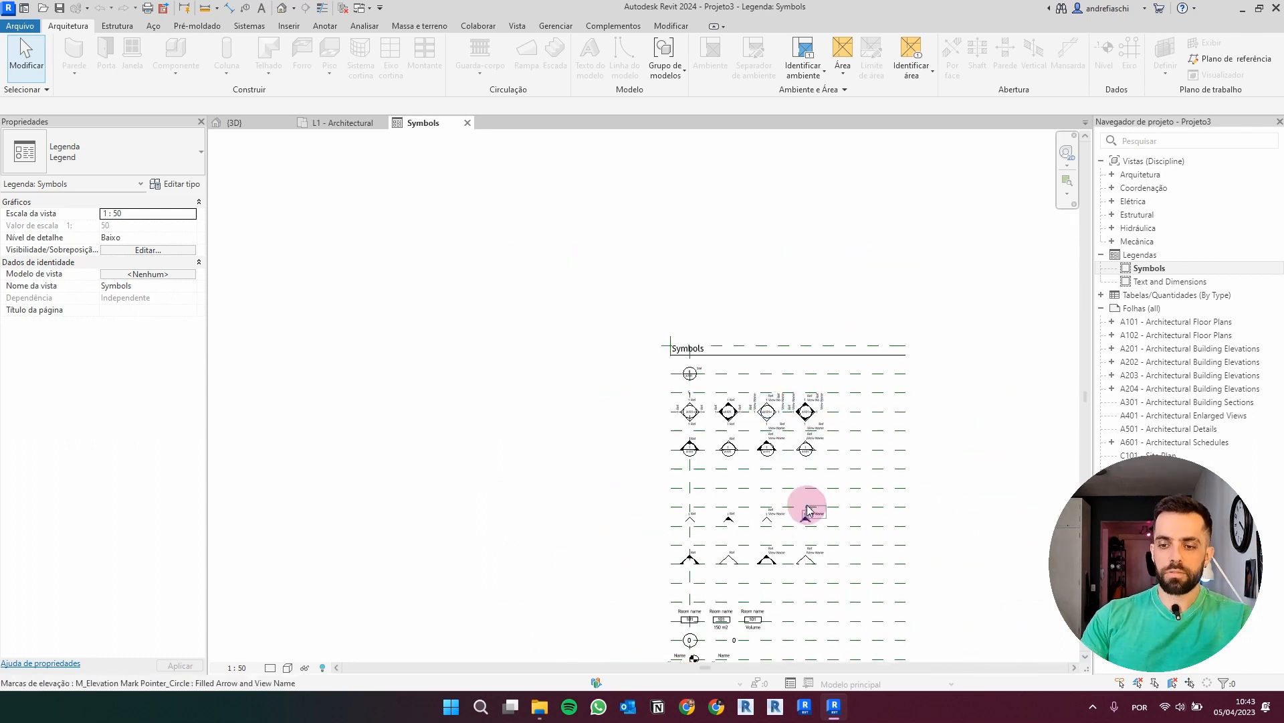
middle_drag(796, 450, 655, 299)
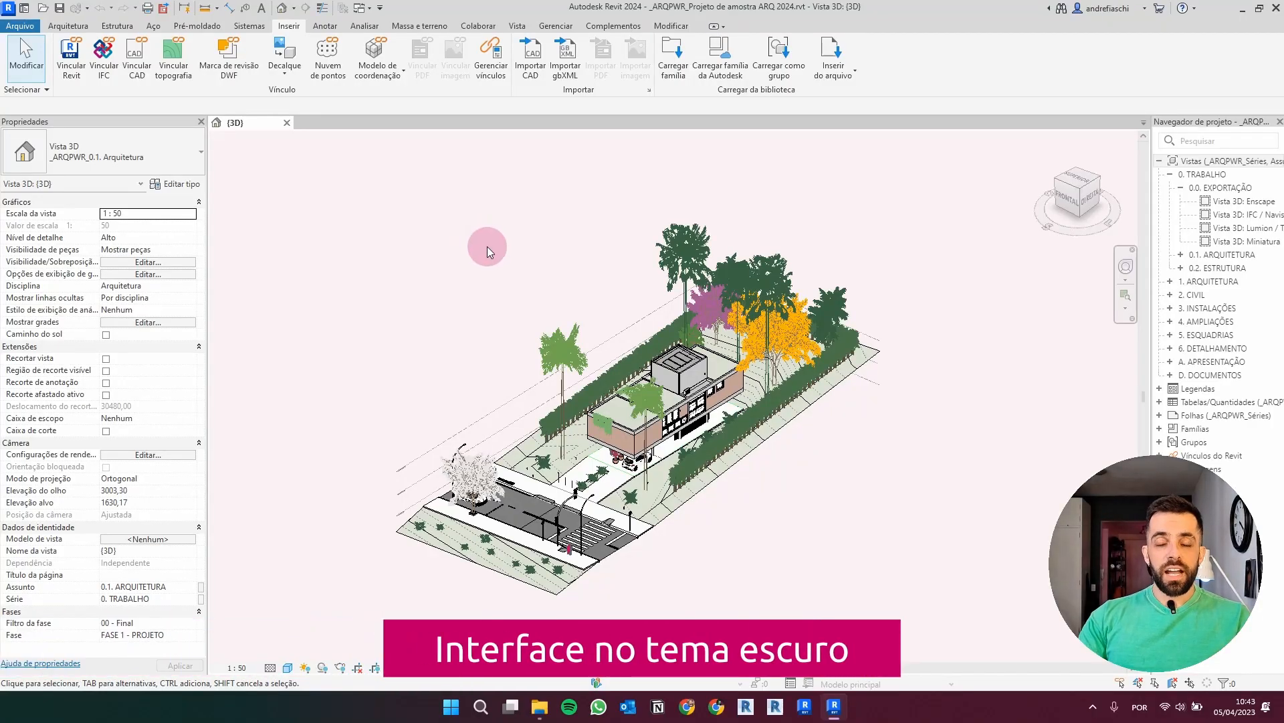
Step: Widen the sample project's browser and set the active interface theme to Escuro in the colour options
drag(1150, 203, 1100, 204)
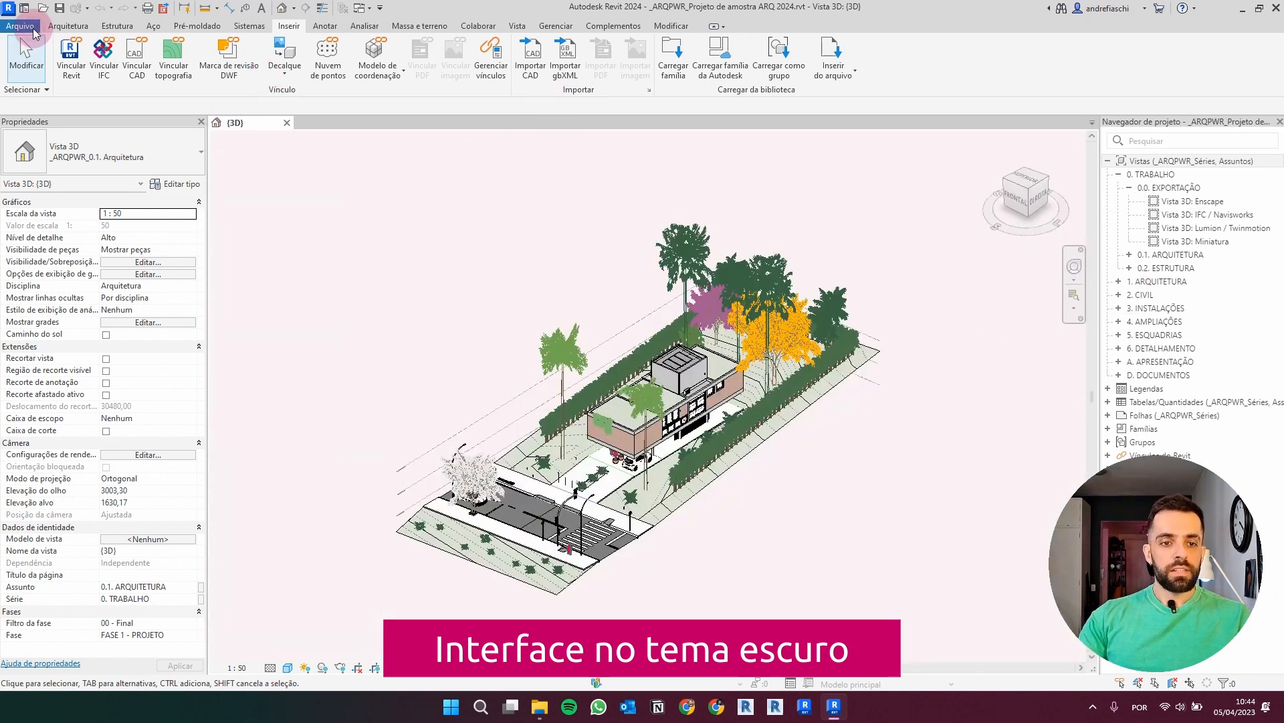
click(34, 28)
click(195, 334)
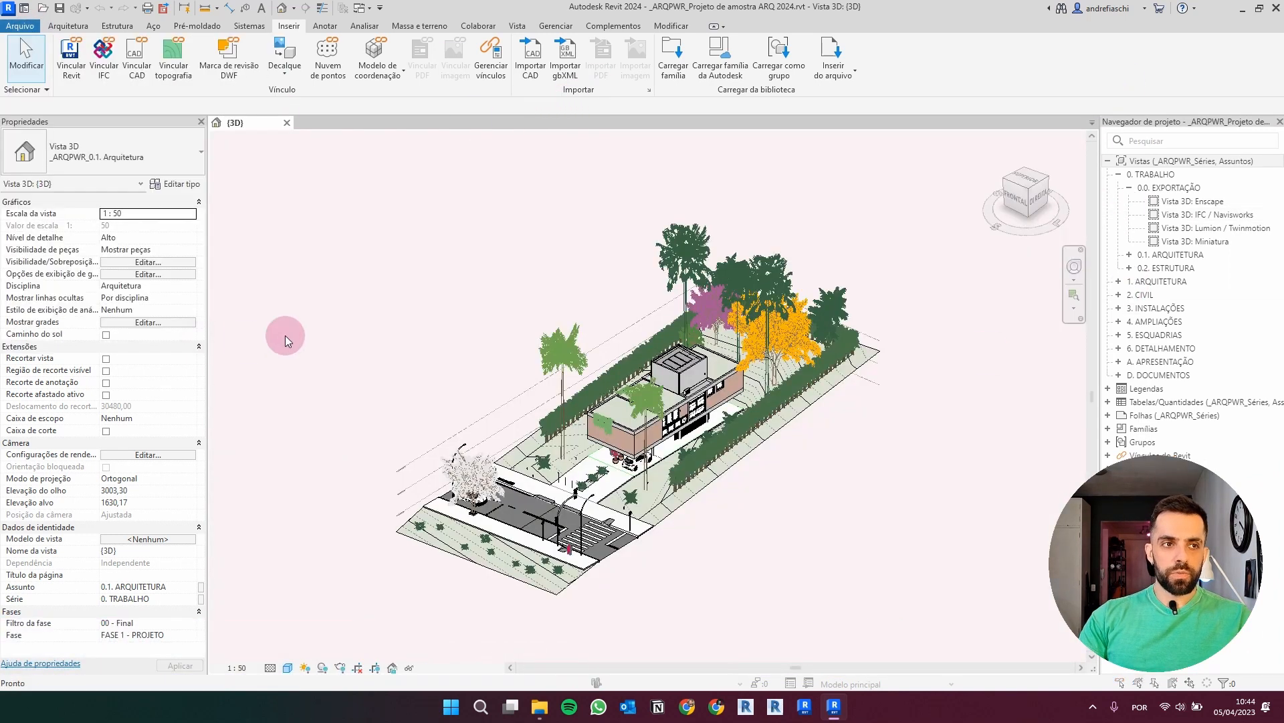
click(547, 161)
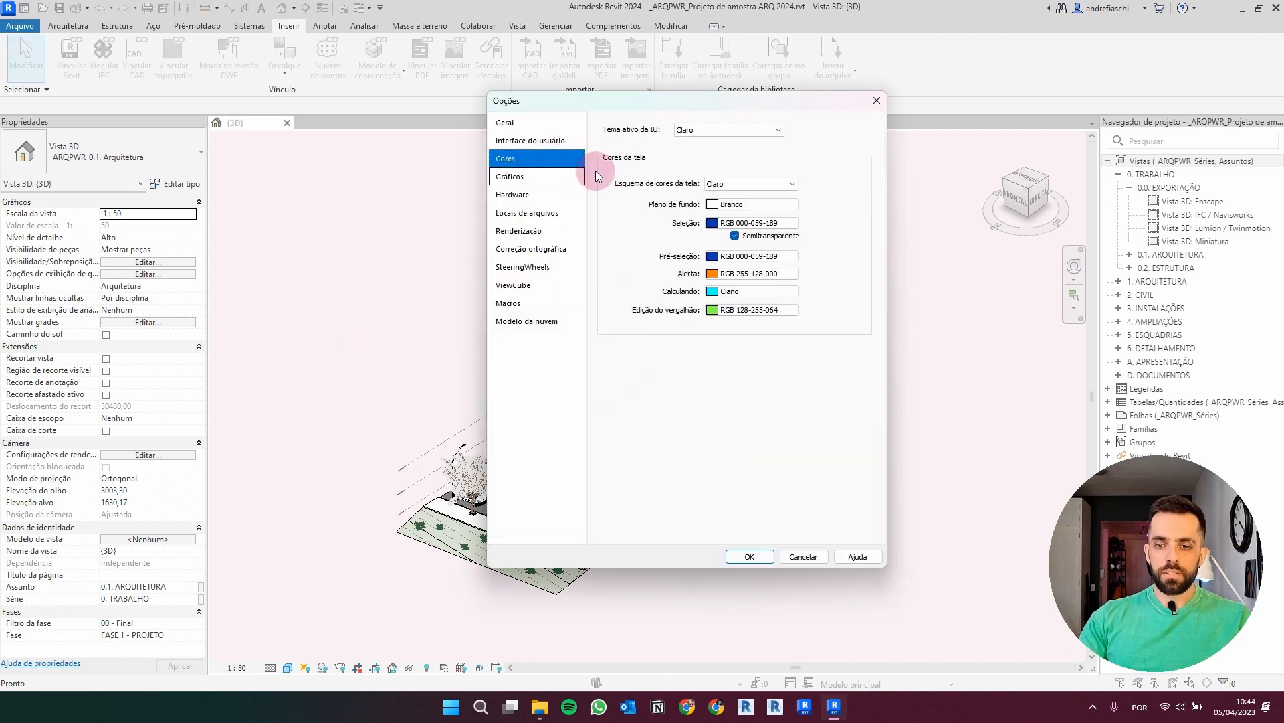
click(673, 132)
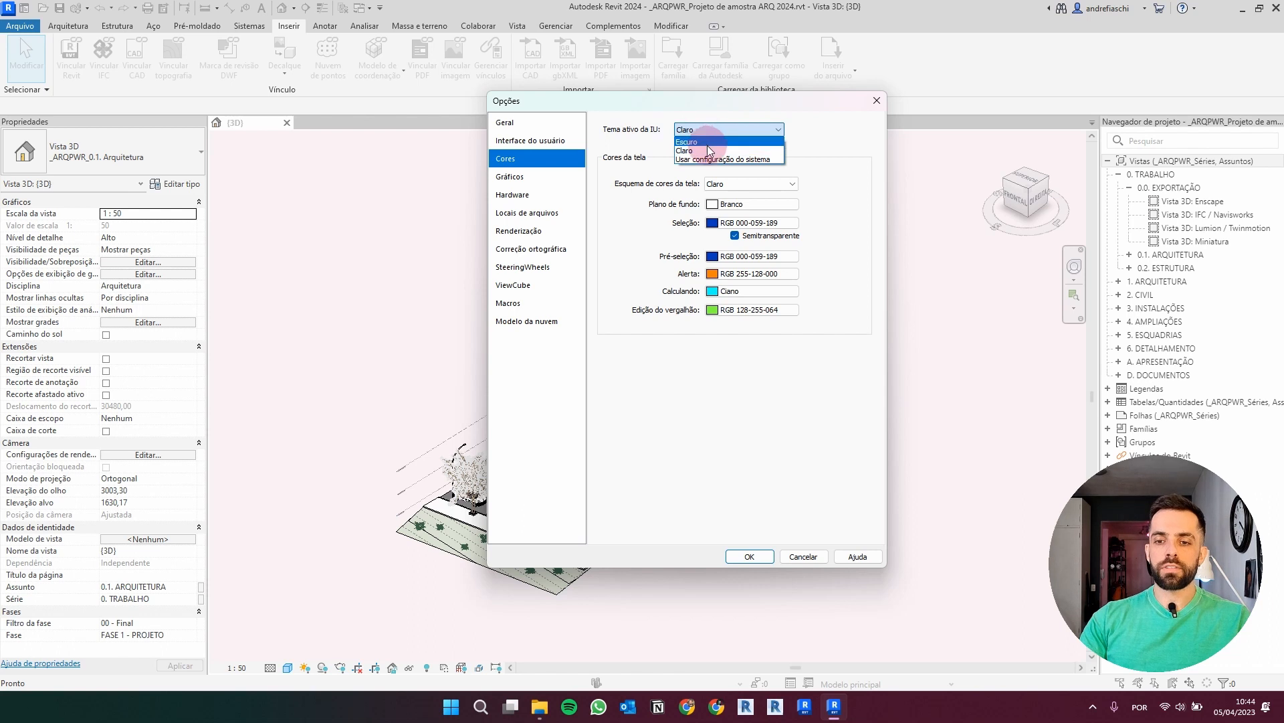
click(709, 150)
click(748, 557)
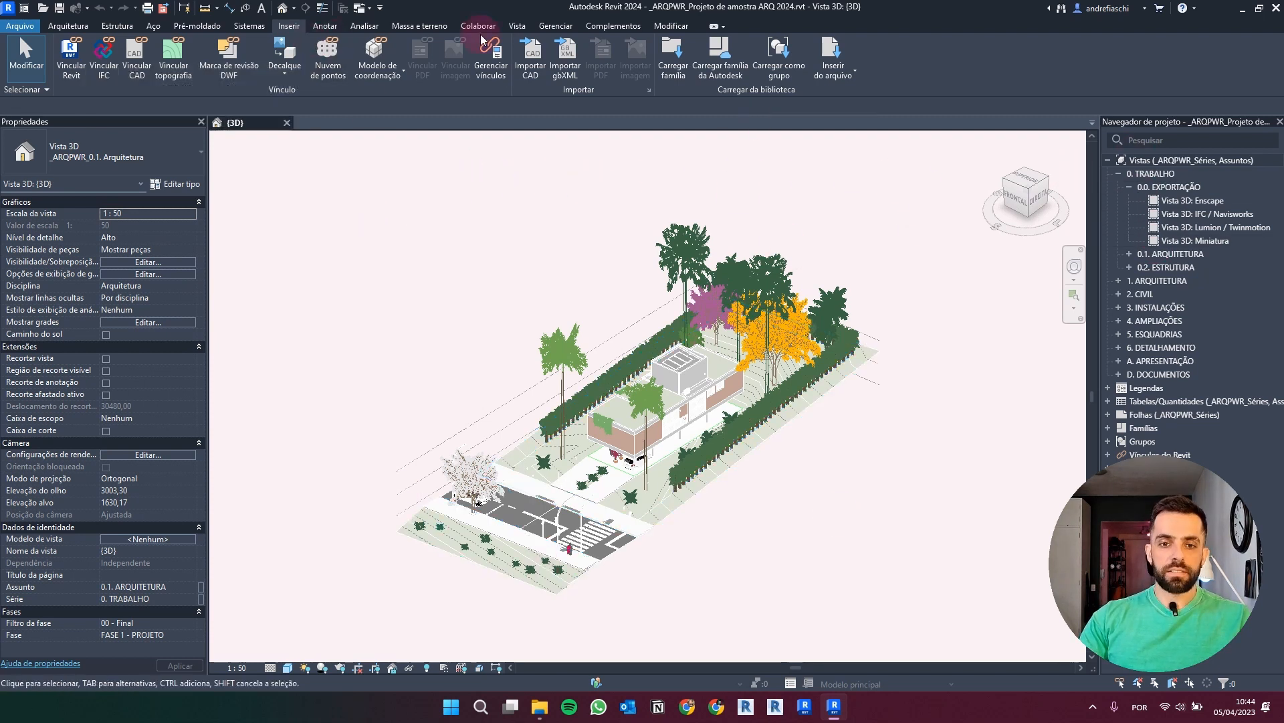
Step: Expand 1. ARQUITETURA and its 1.3. PROJETO group in the project browser and open the SUPERIOR 1.3. floor plan
click(522, 30)
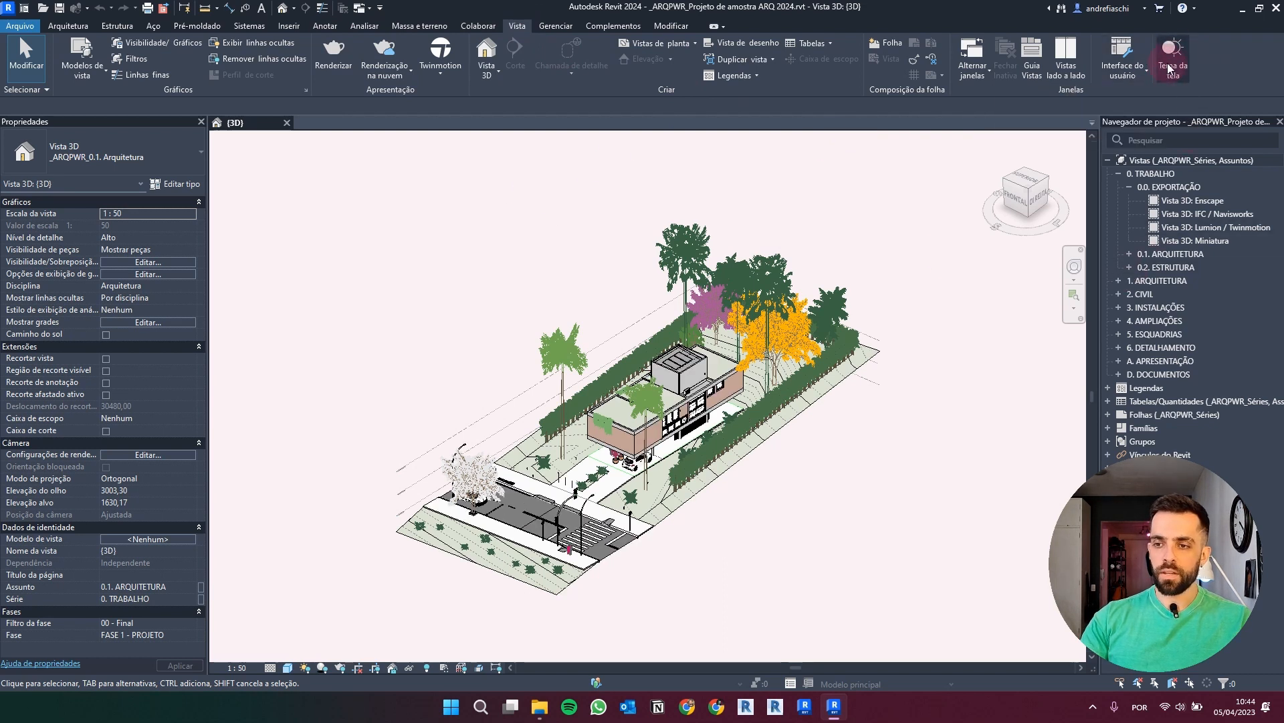
click(1167, 284)
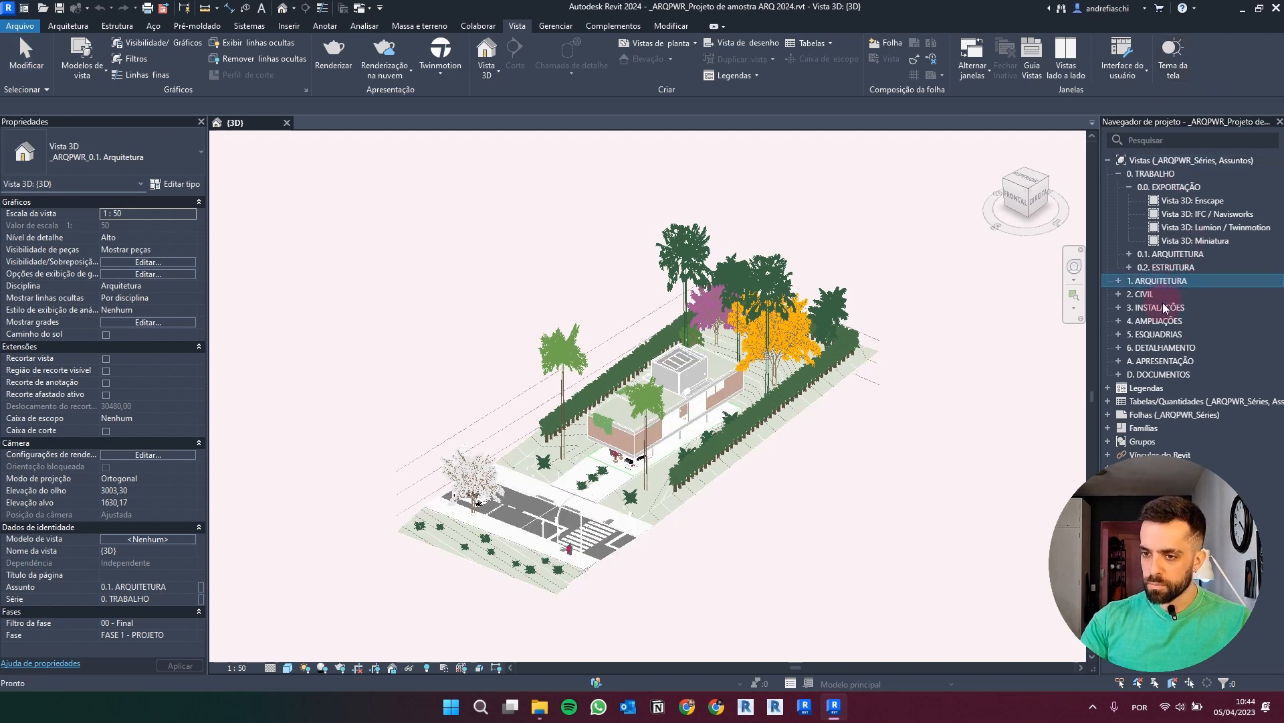
double_click(1175, 281)
double_click(1172, 320)
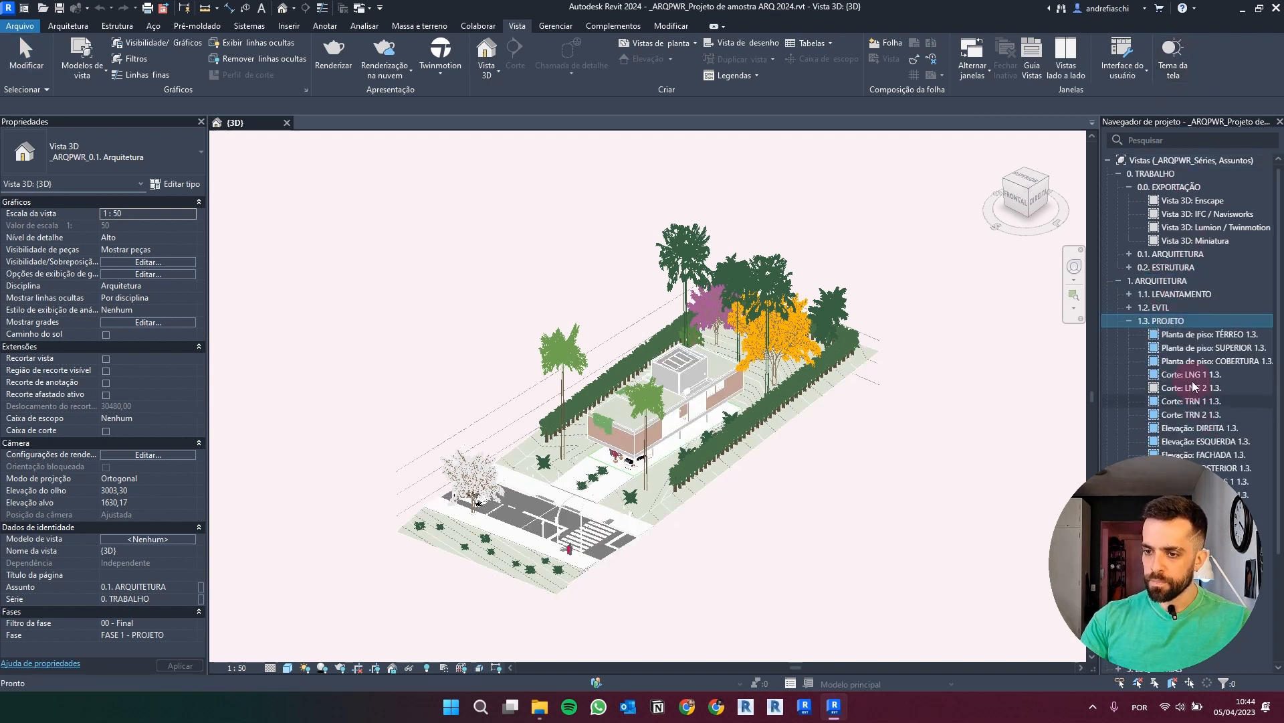
click(1214, 347)
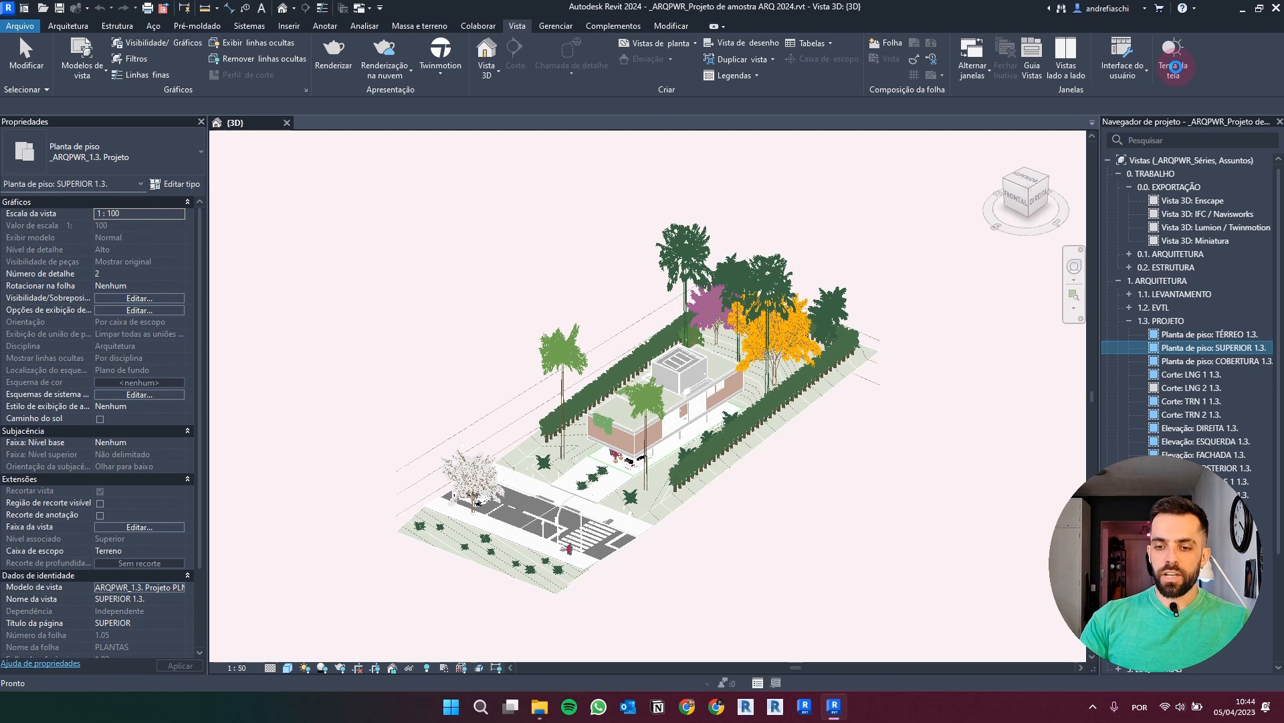
Step: Switch the drawing canvas to the dark theme in the SUPERIOR 1.3. plan and return it to the light theme
click(1176, 66)
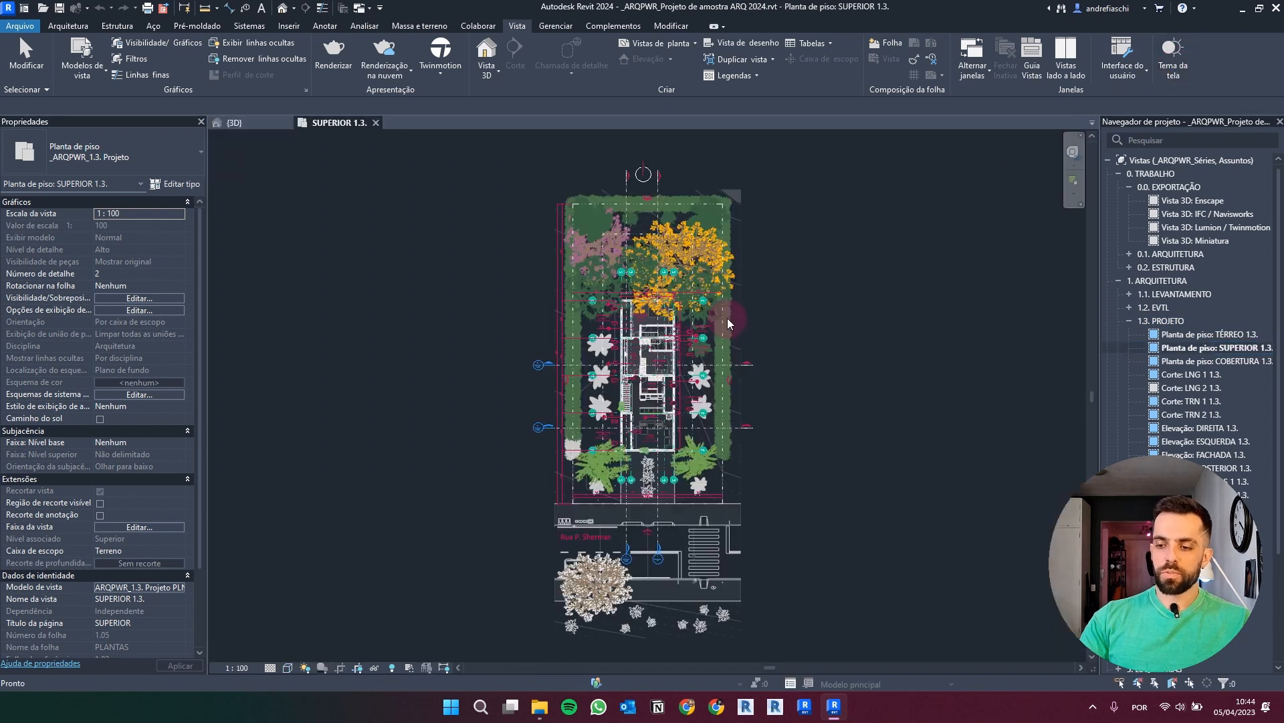
scroll(641, 436, up, 3)
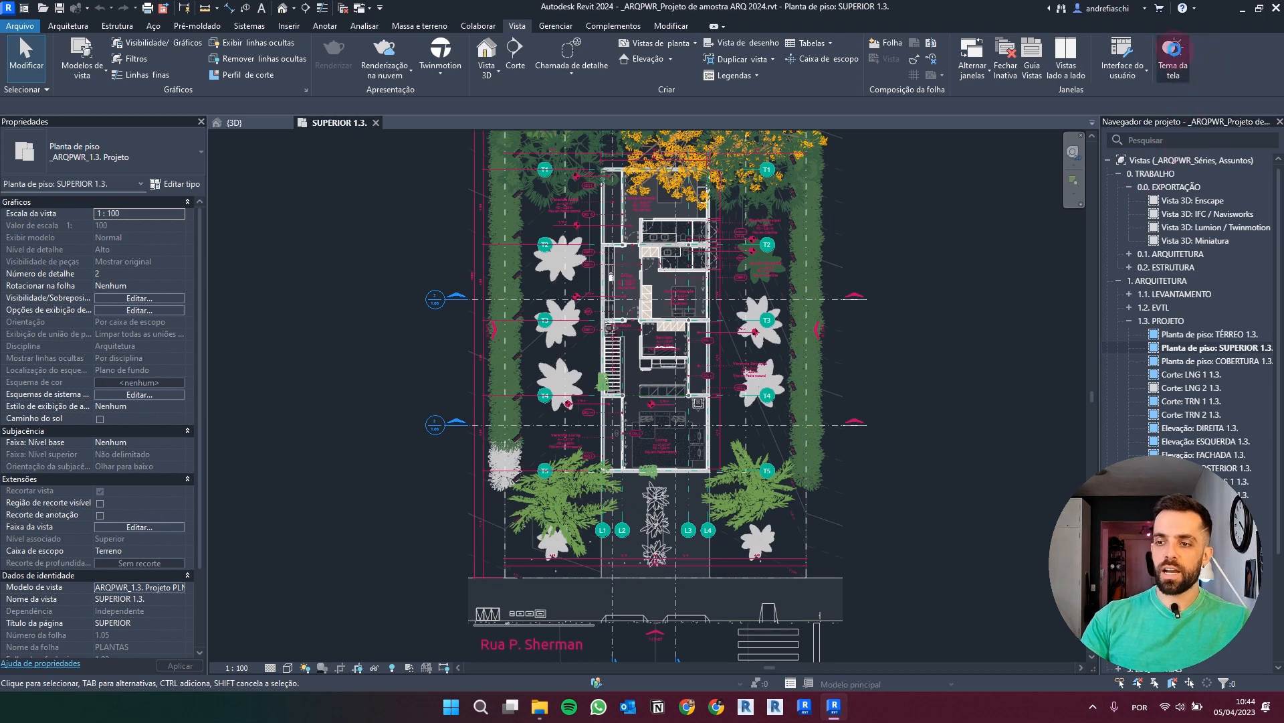
click(1172, 67)
scroll(867, 323, up, 1)
middle_drag(867, 325, 871, 398)
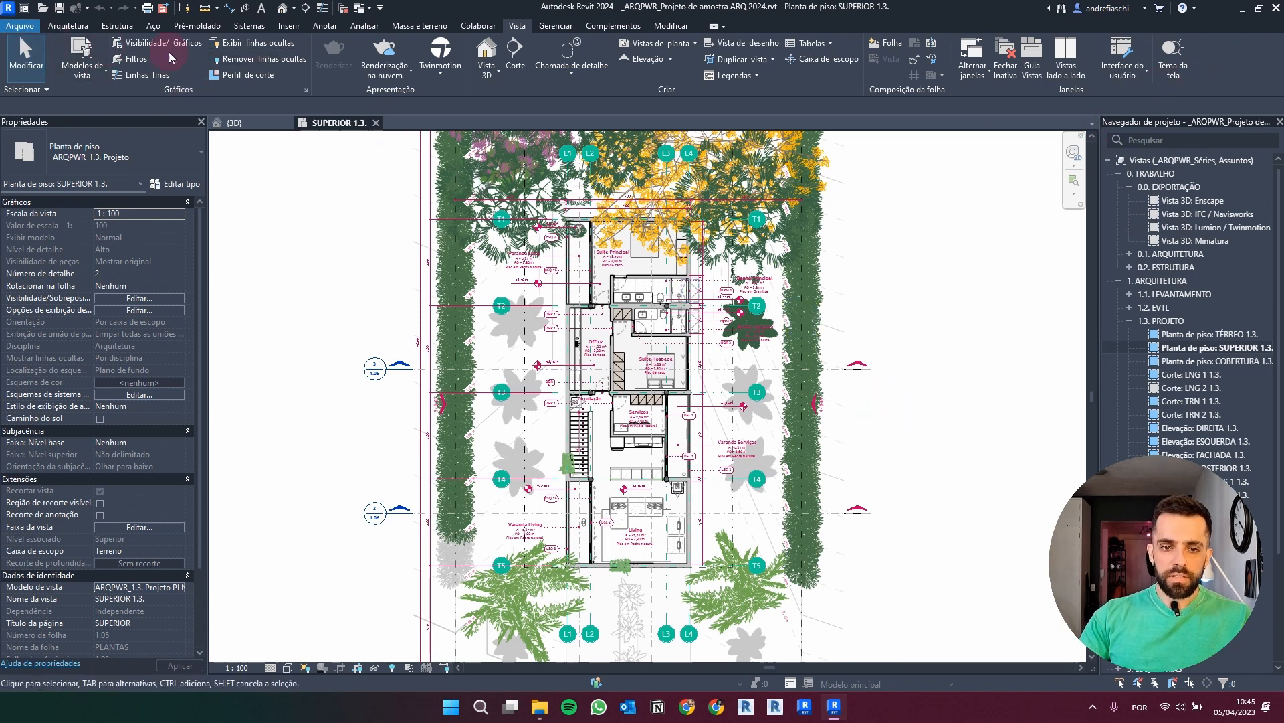
click(68, 26)
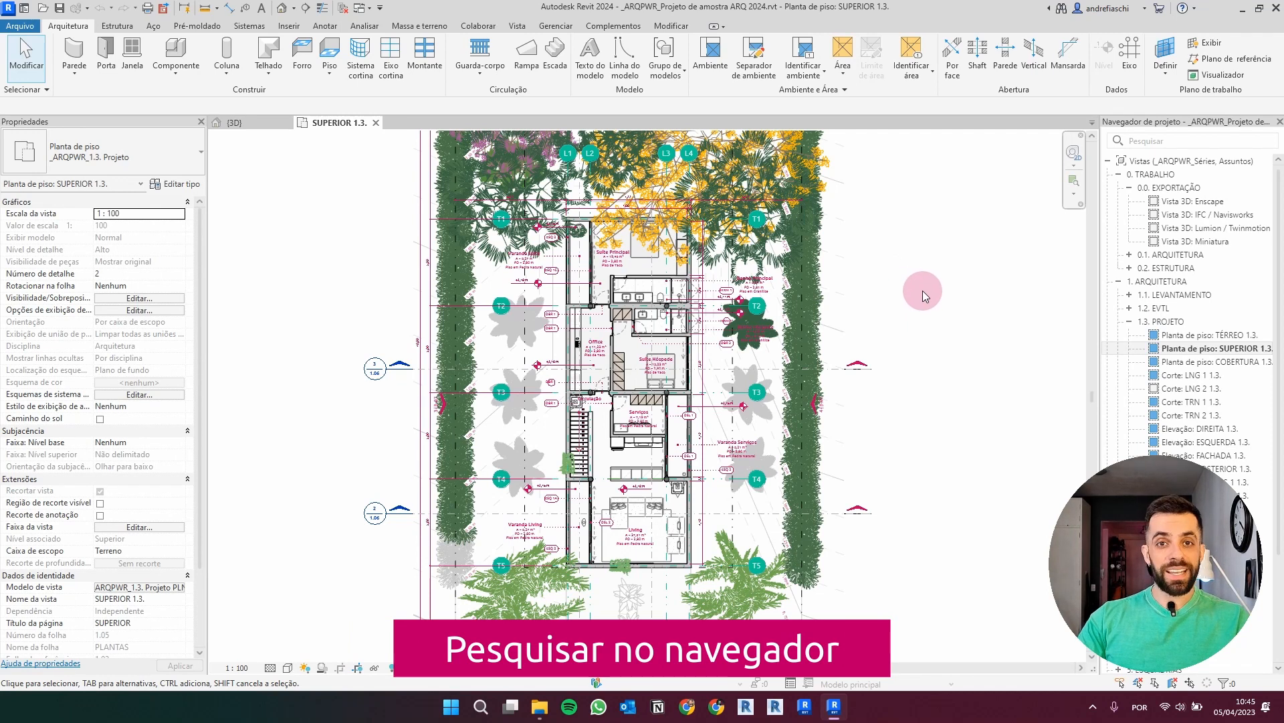
Step: Search the project browser for "bnh" and narrow the search to "BNHH"
click(1160, 139)
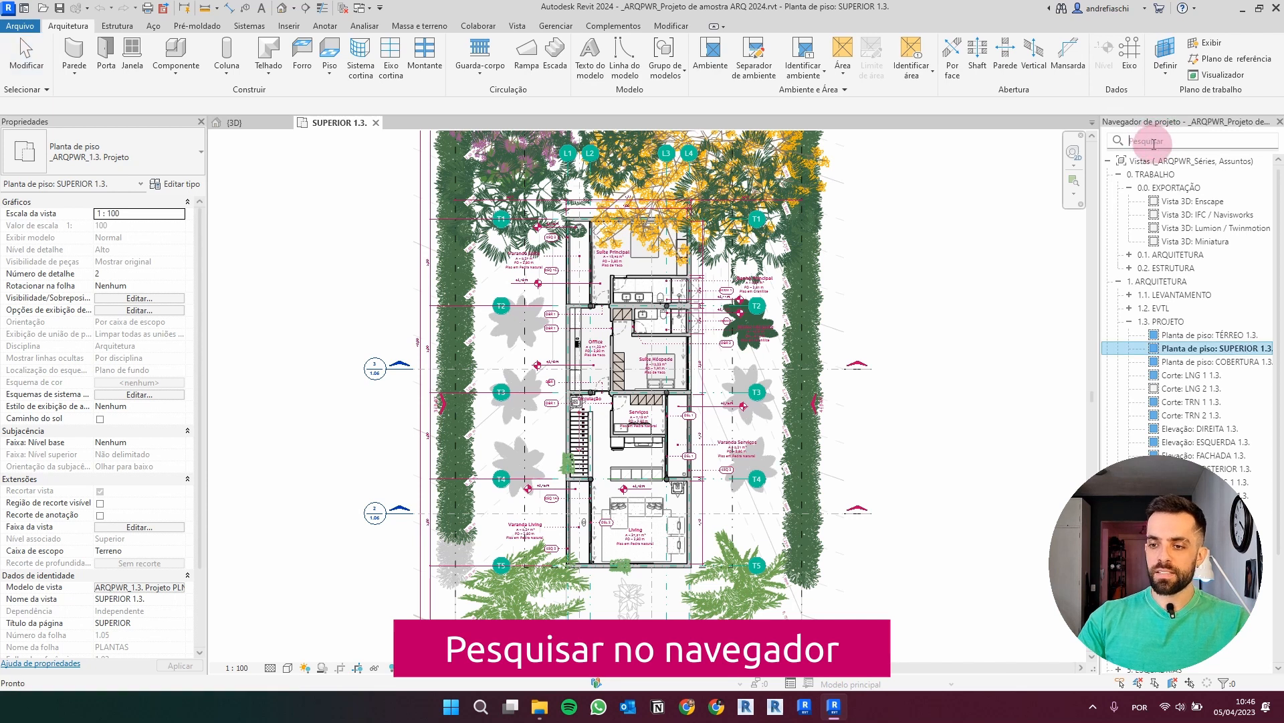
right_click(1115, 213)
click(1172, 139)
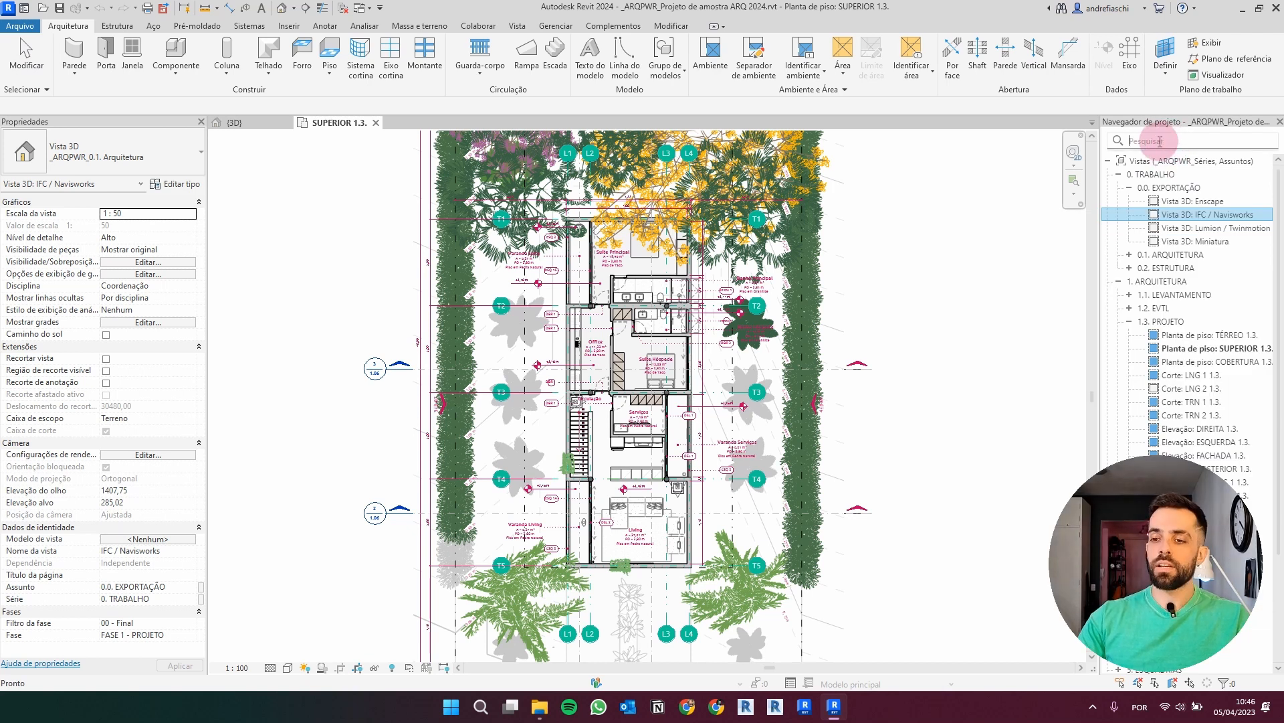
text(bnh)
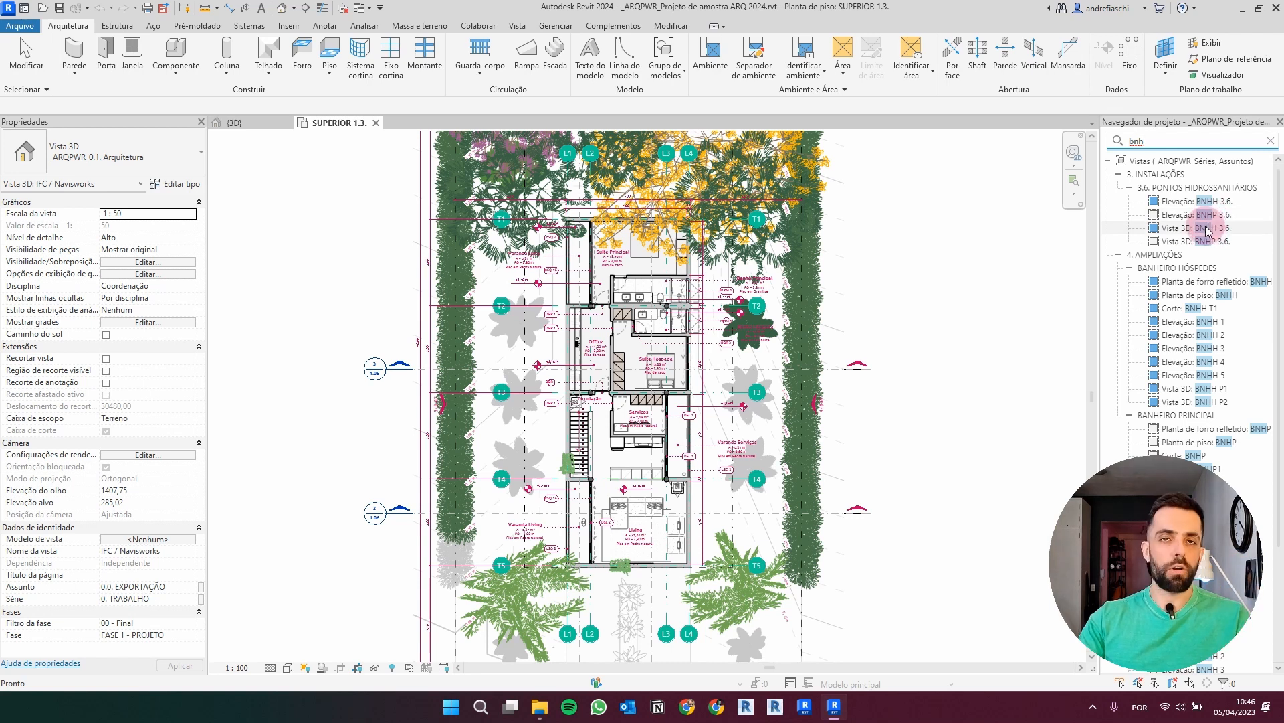
drag(1158, 143, 1092, 145)
text(BNHH)
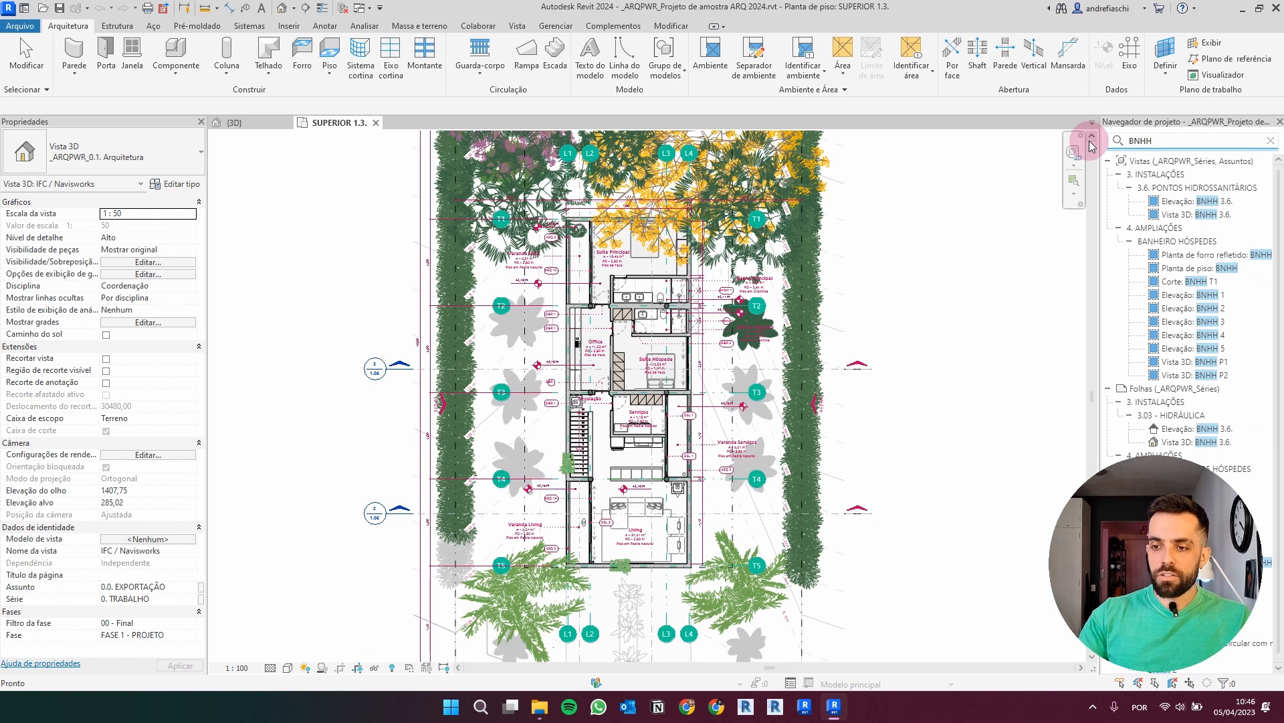
scroll(1207, 300, down, 1)
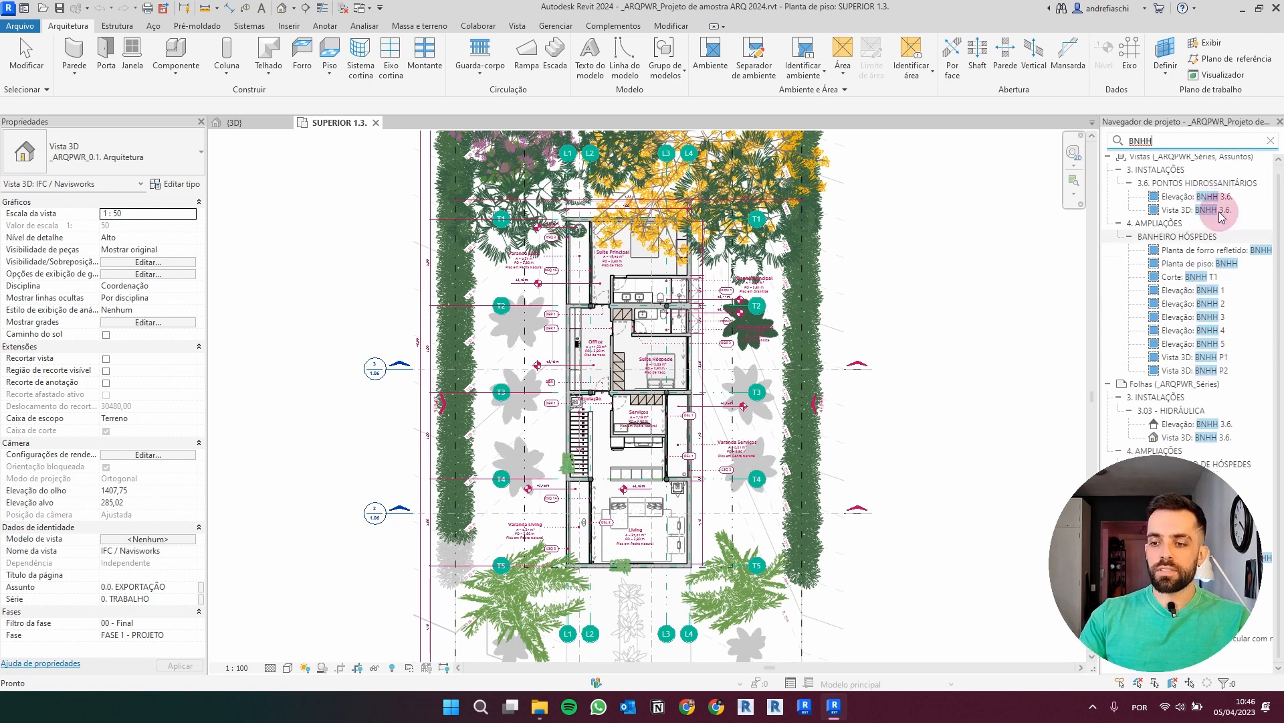
Step: Clear the BNHH search text so the project browser lists the full view tree again
click(1160, 144)
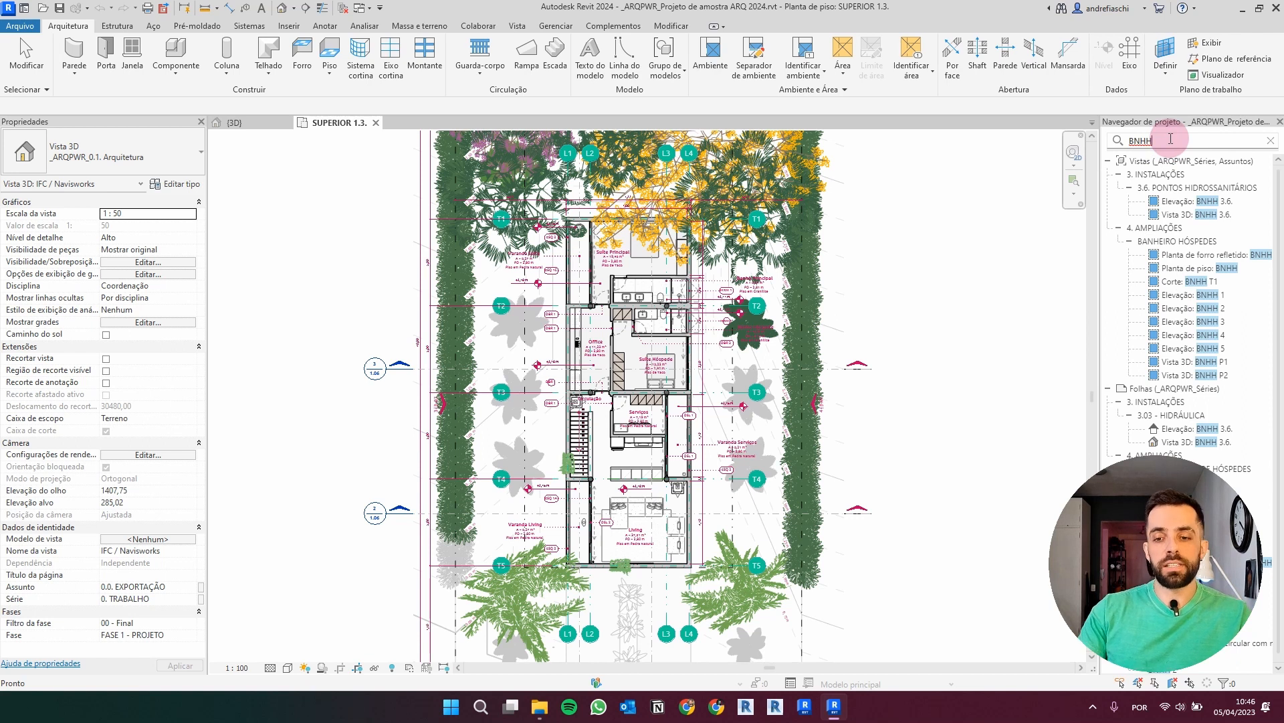
click(1171, 140)
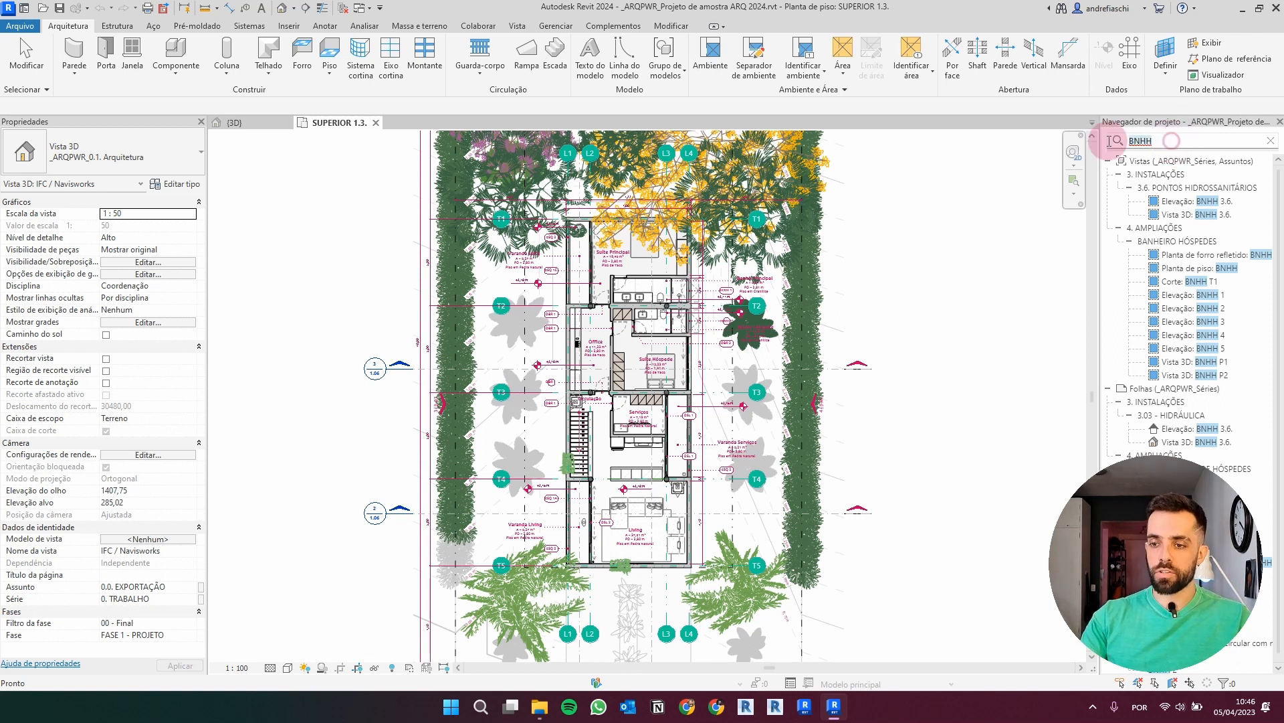
click(1184, 141)
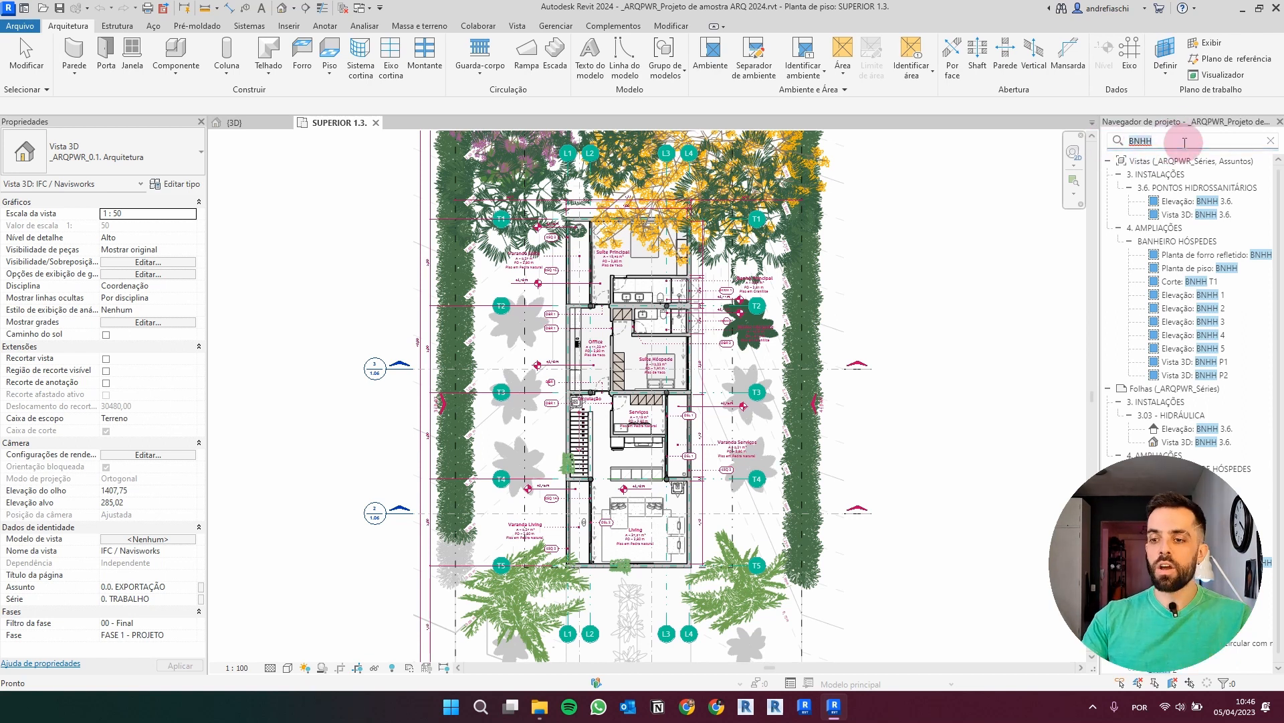
key(BackSpace)
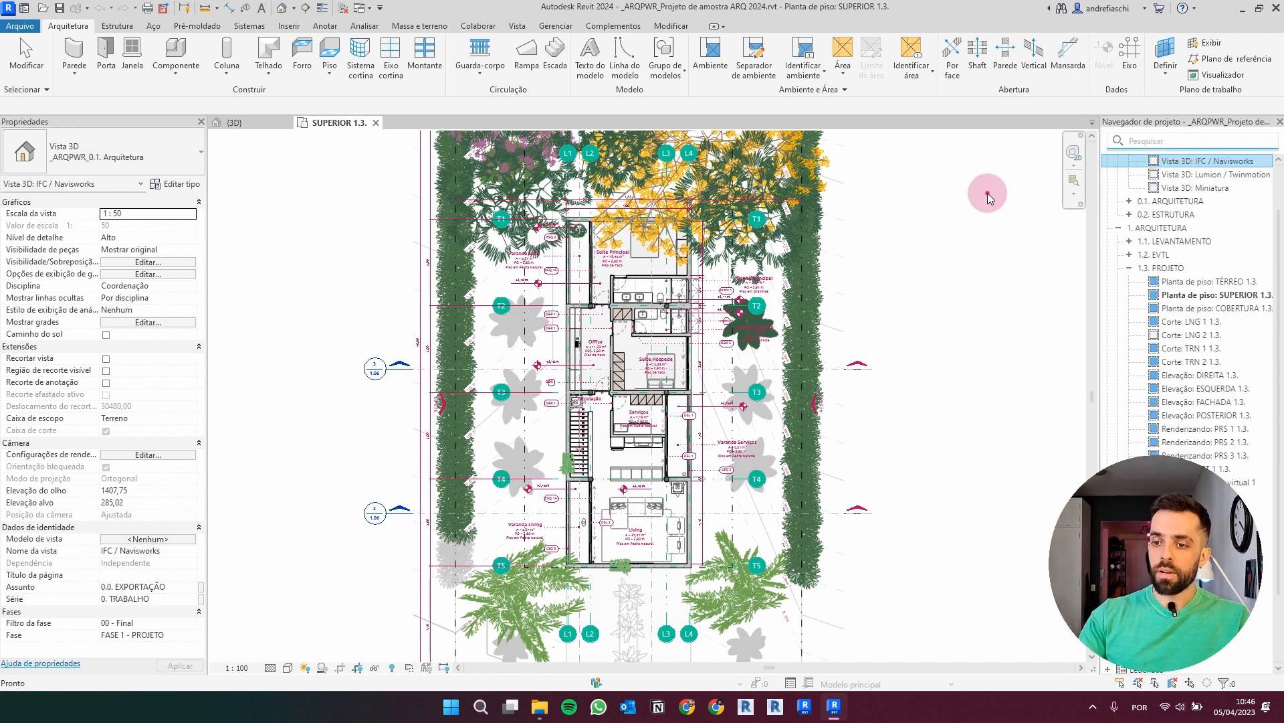
click(1012, 230)
Step: Start a new drafting view and move and resize its Nova vista de desenho dialog
click(517, 27)
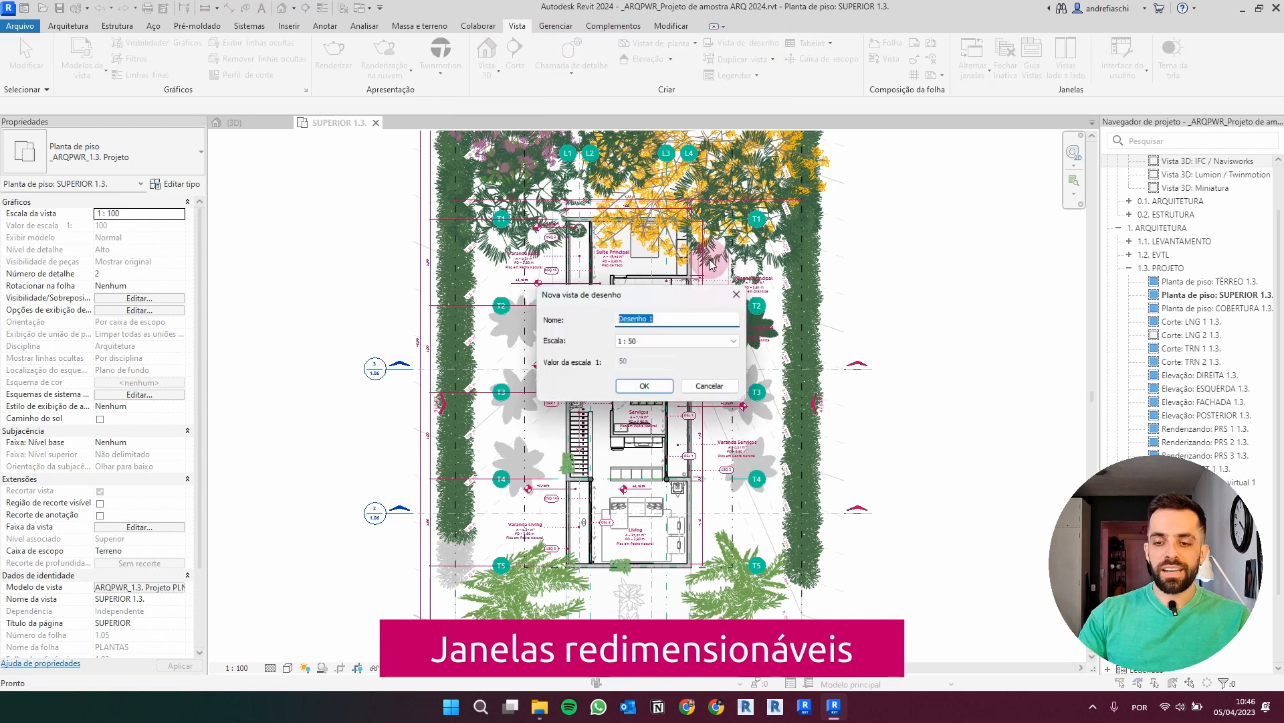
drag(677, 295, 596, 245)
drag(670, 358, 725, 395)
drag(621, 251, 876, 235)
drag(948, 363, 942, 399)
drag(850, 239, 632, 230)
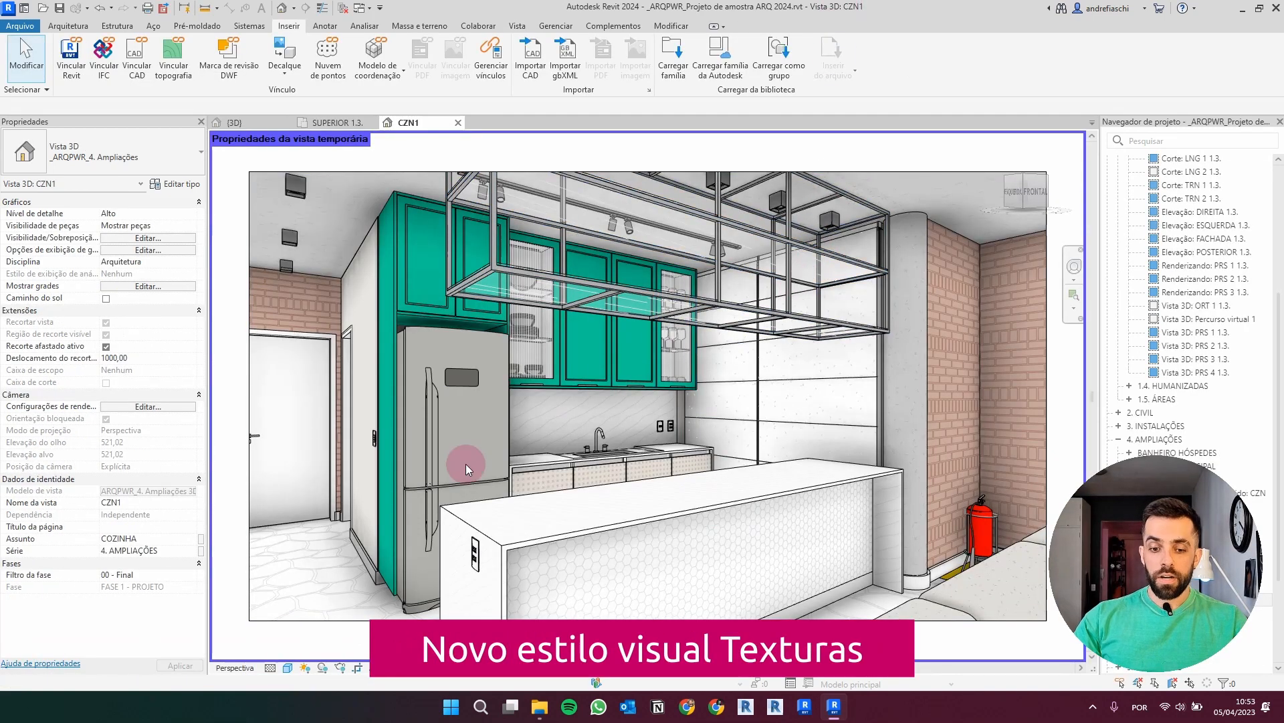
Step: Set the visual style of the CZN1 kitchen perspective to Texturas and review the available visual styles
click(289, 667)
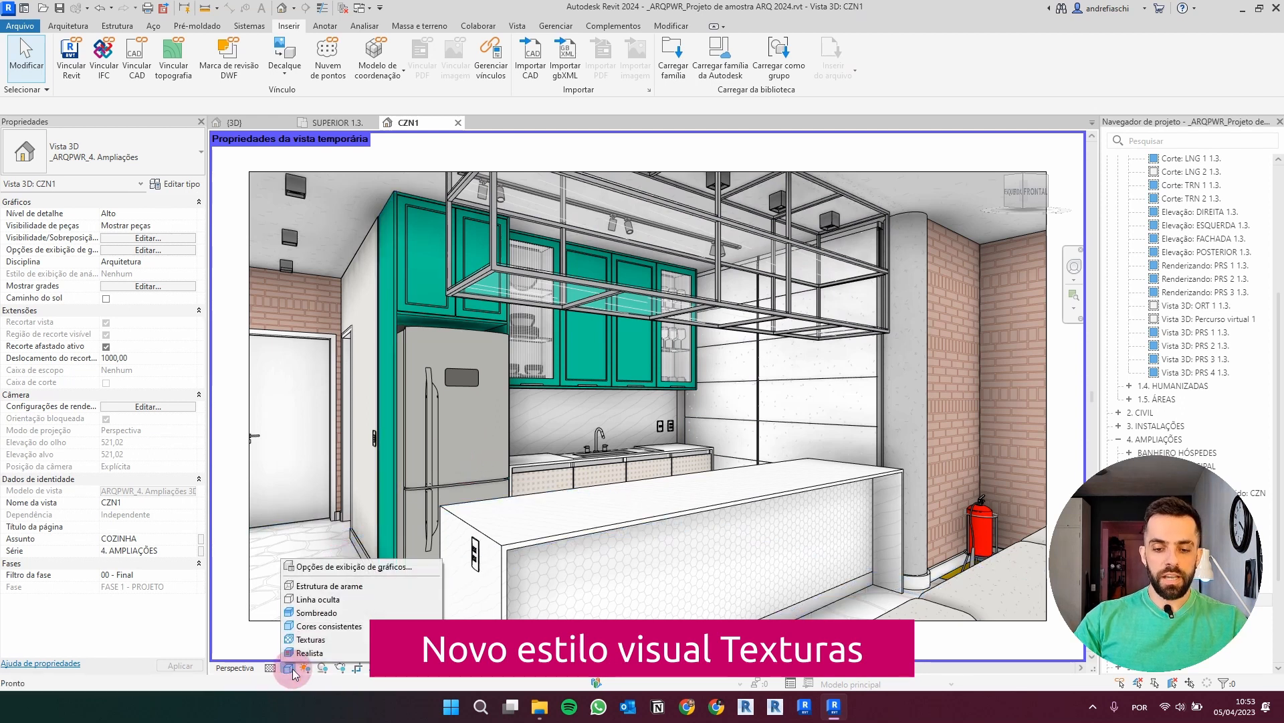
click(331, 641)
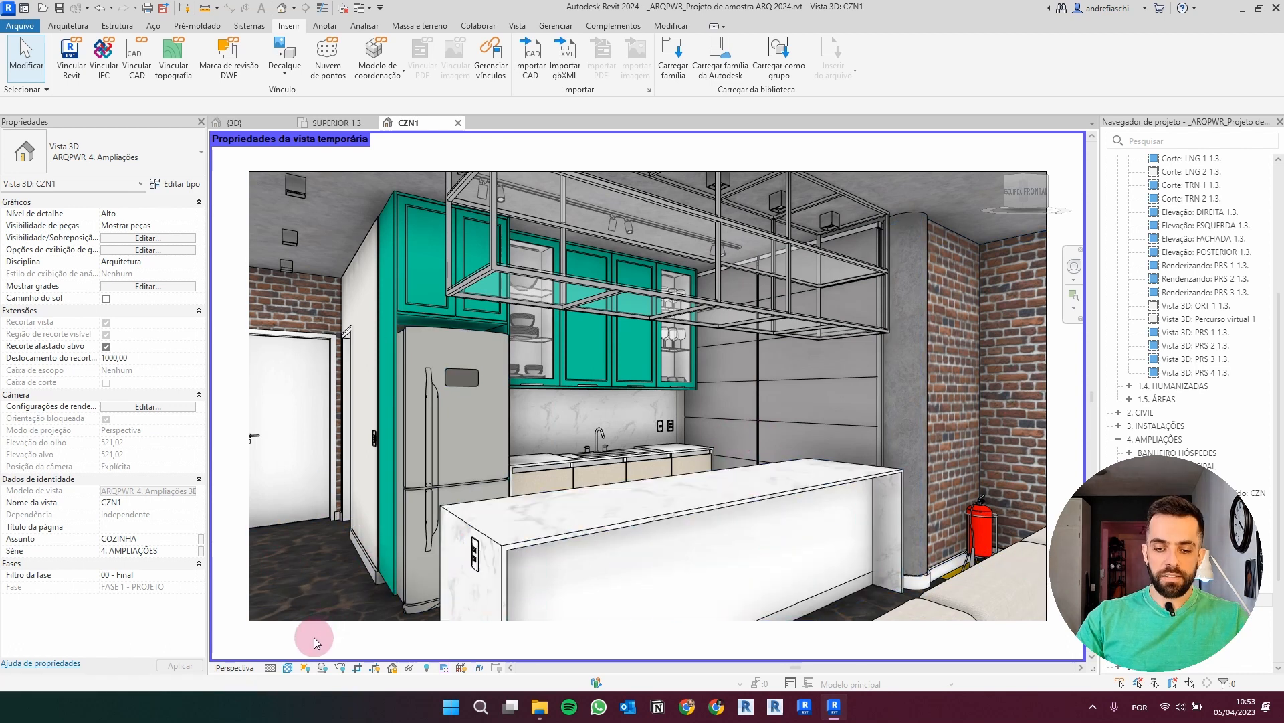
click(287, 667)
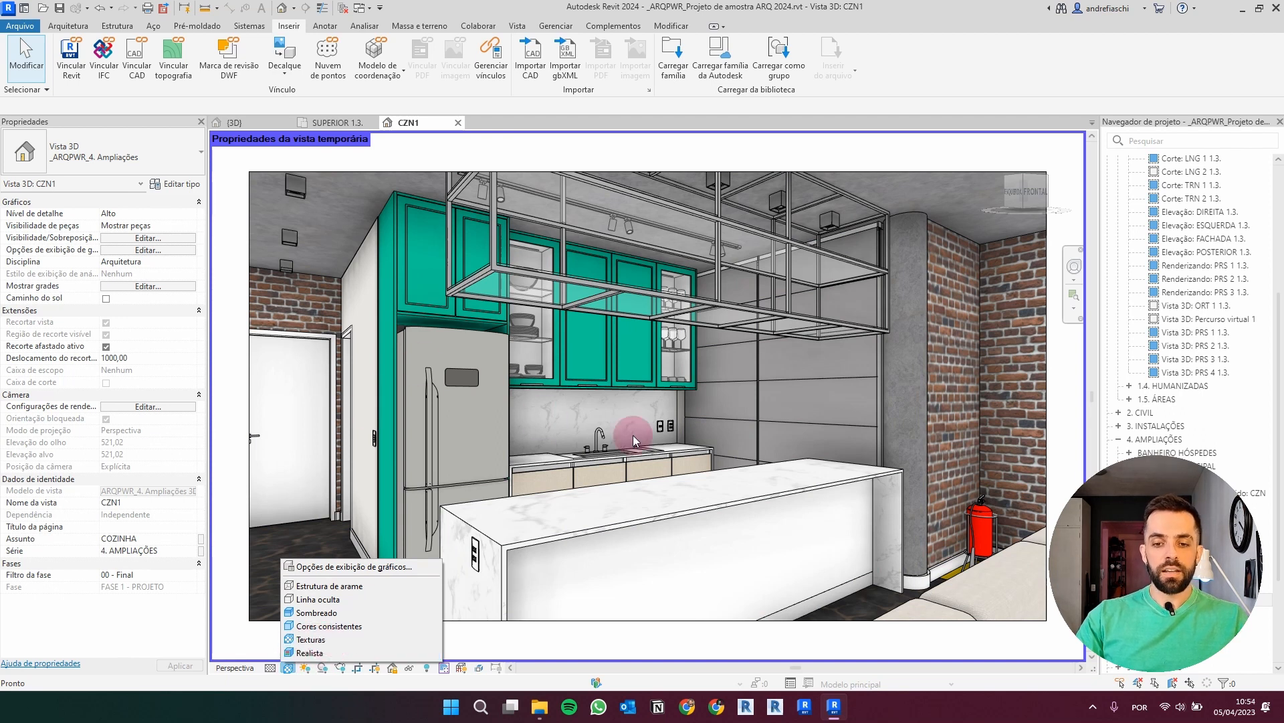
click(857, 364)
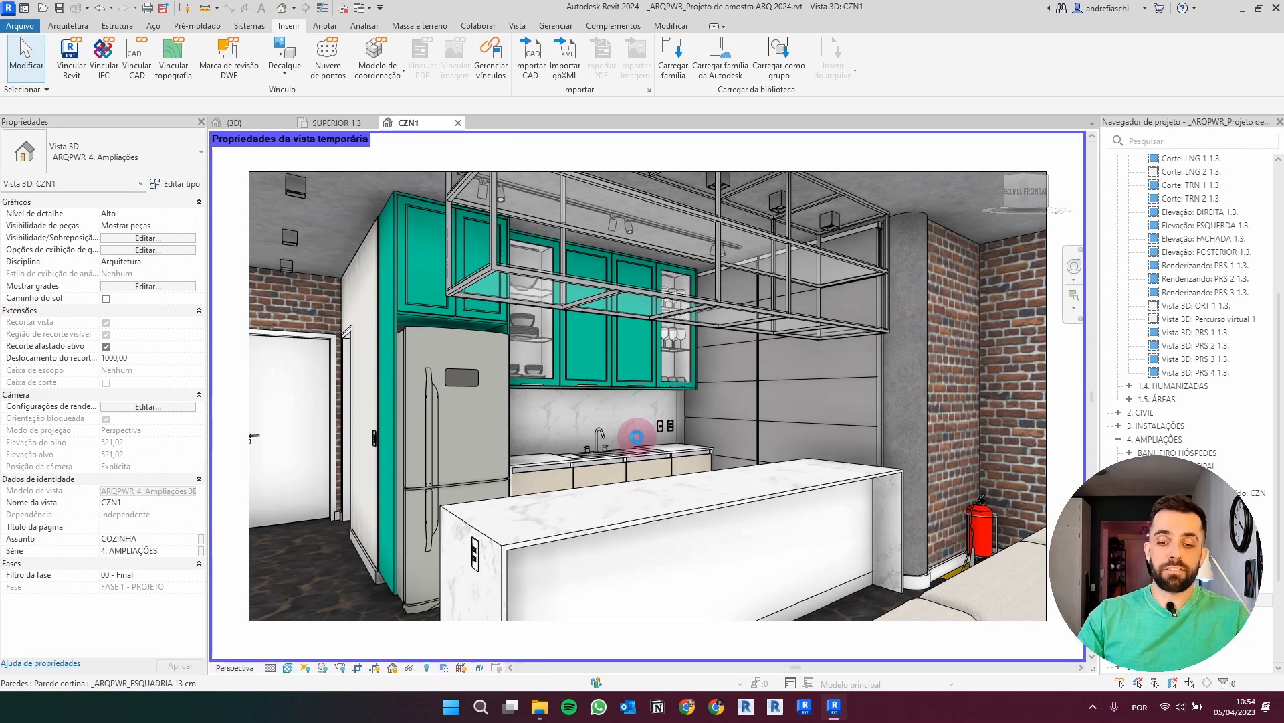
click(686, 422)
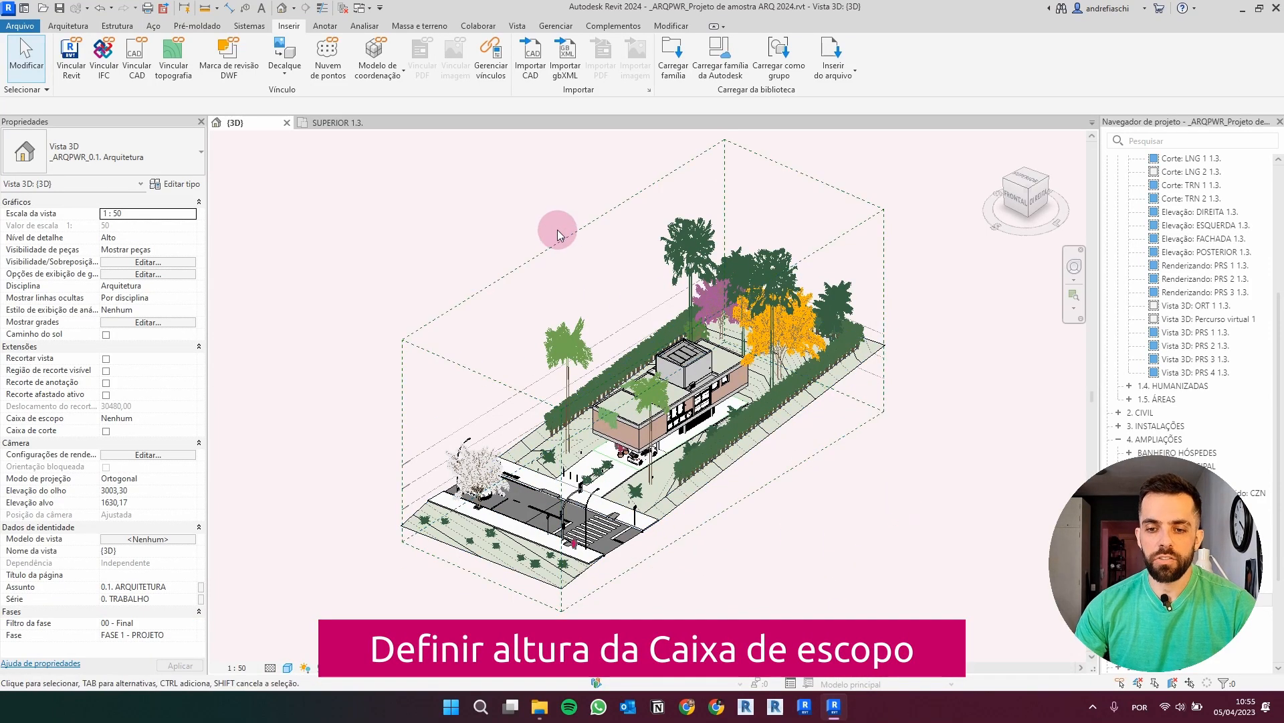
Step: Select the Terreno scope box in the 3D view and adjust its height slightly from the front
click(576, 234)
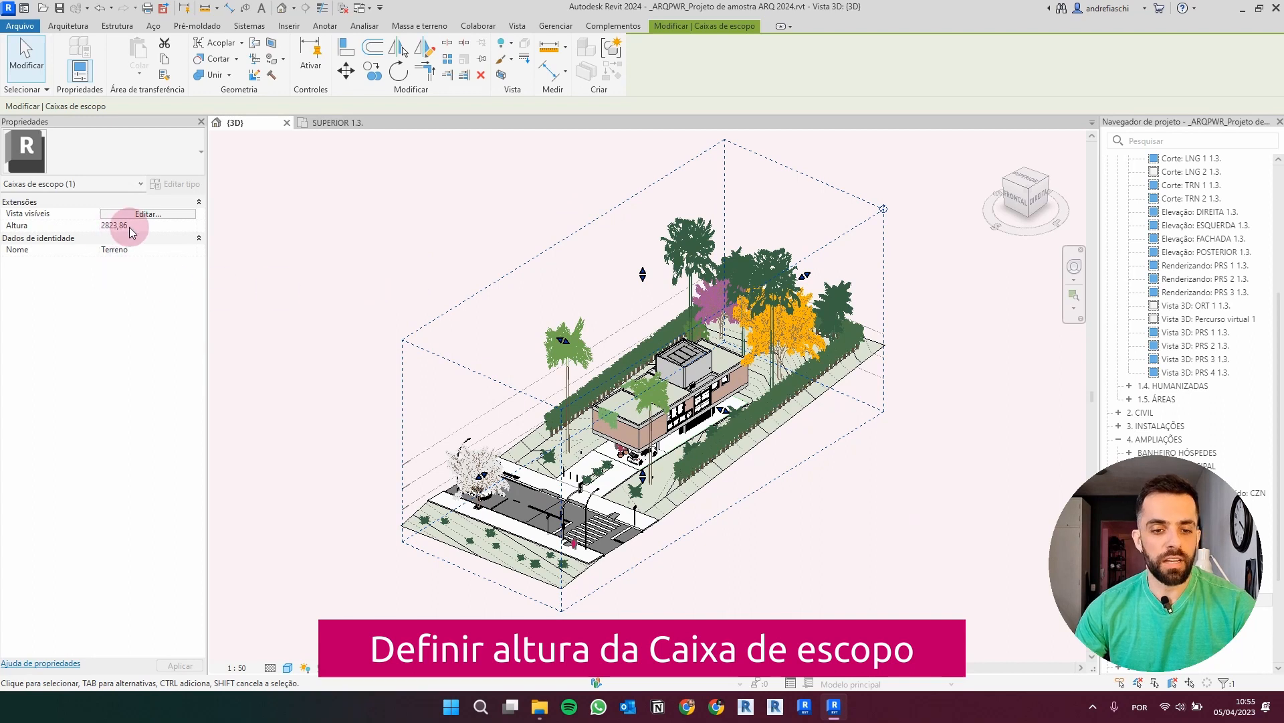
click(1019, 204)
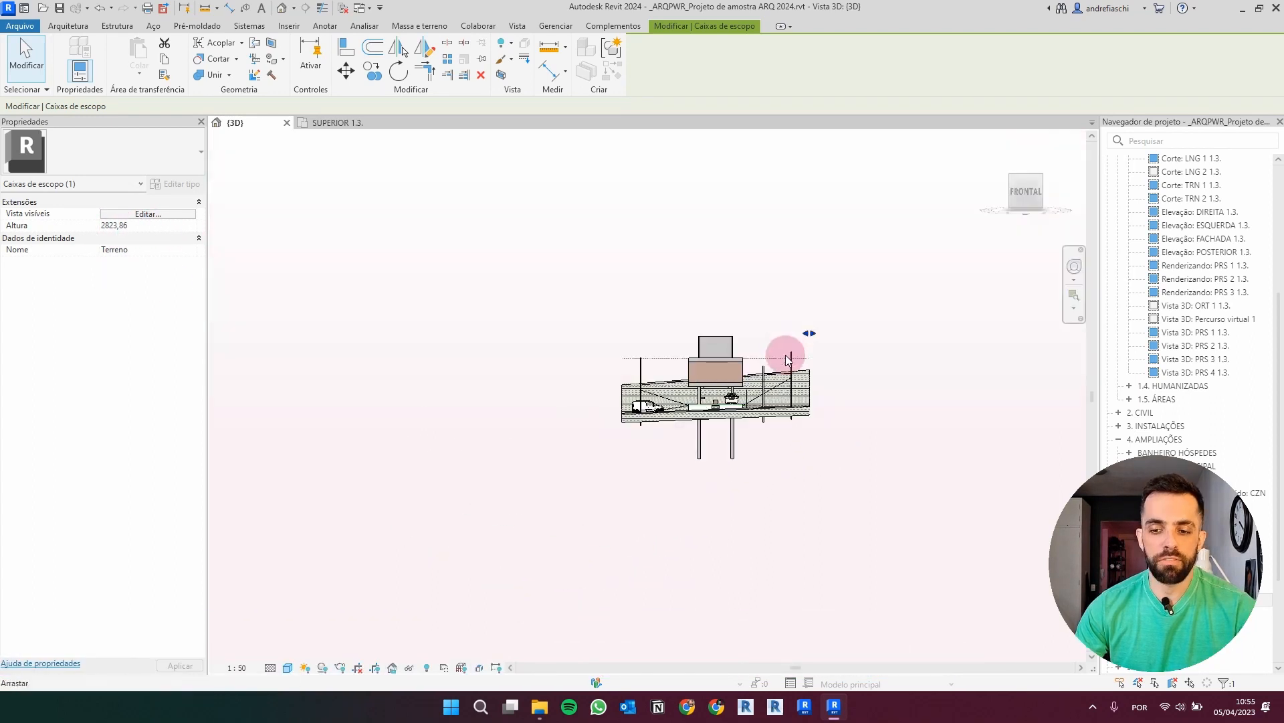
drag(650, 297, 649, 308)
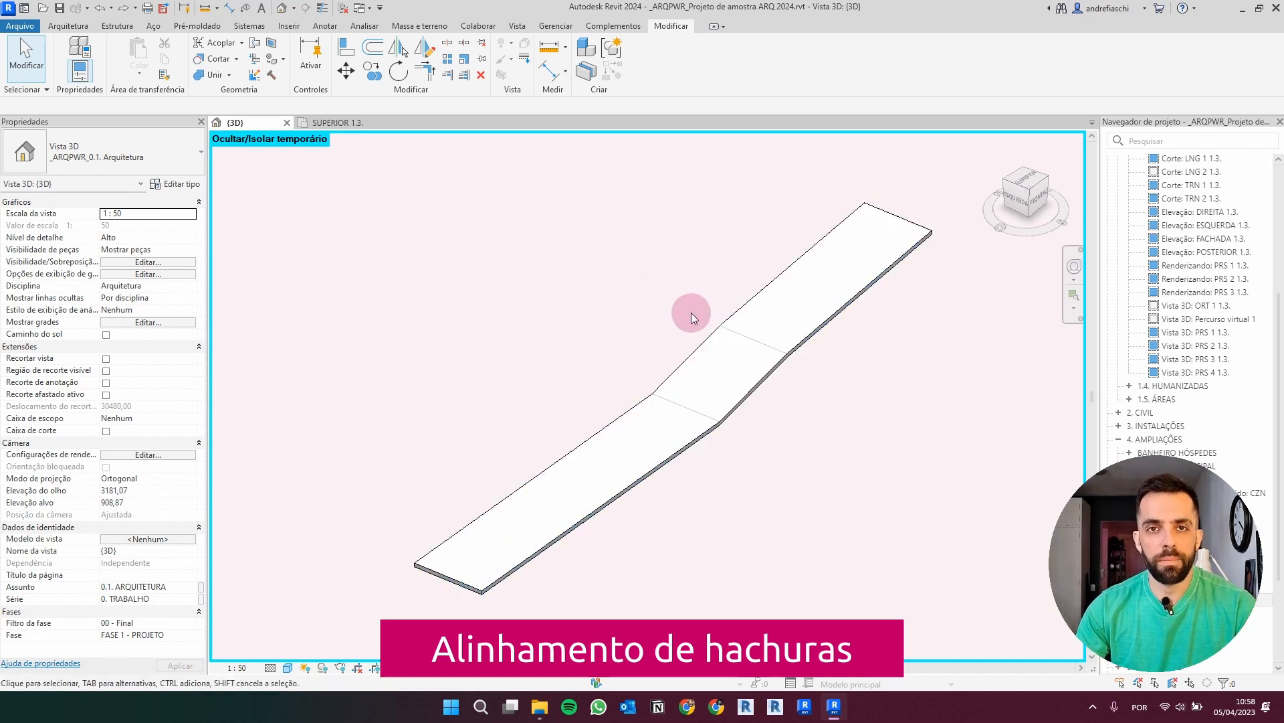
Step: Align the sidewalk floor's paving hatch to the upper fold line with the pattern option set to Superfície completa
click(345, 53)
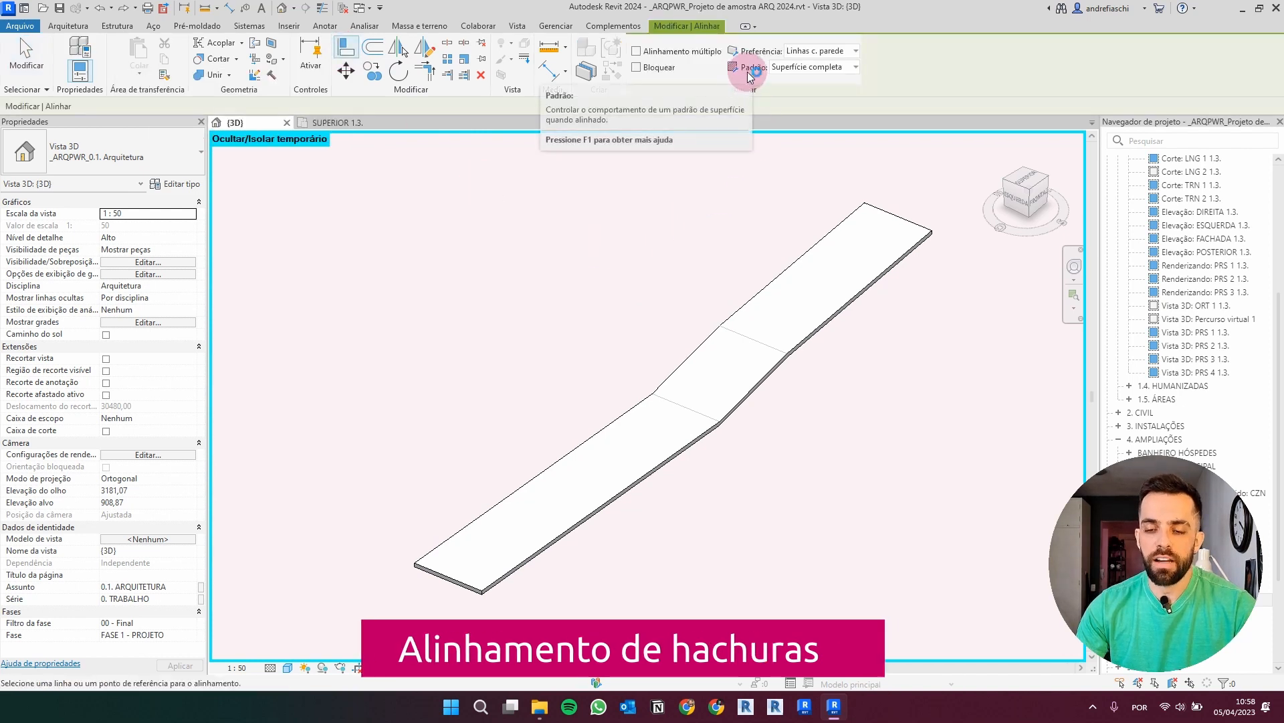
click(800, 70)
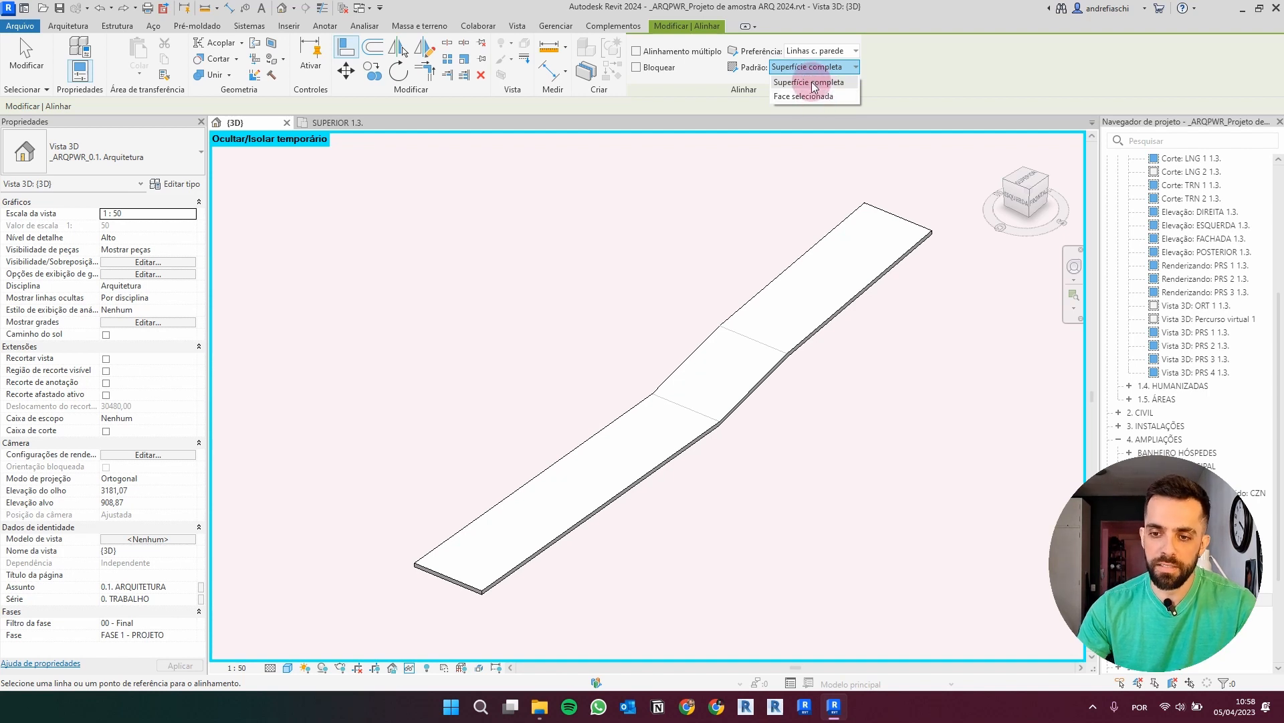
click(814, 87)
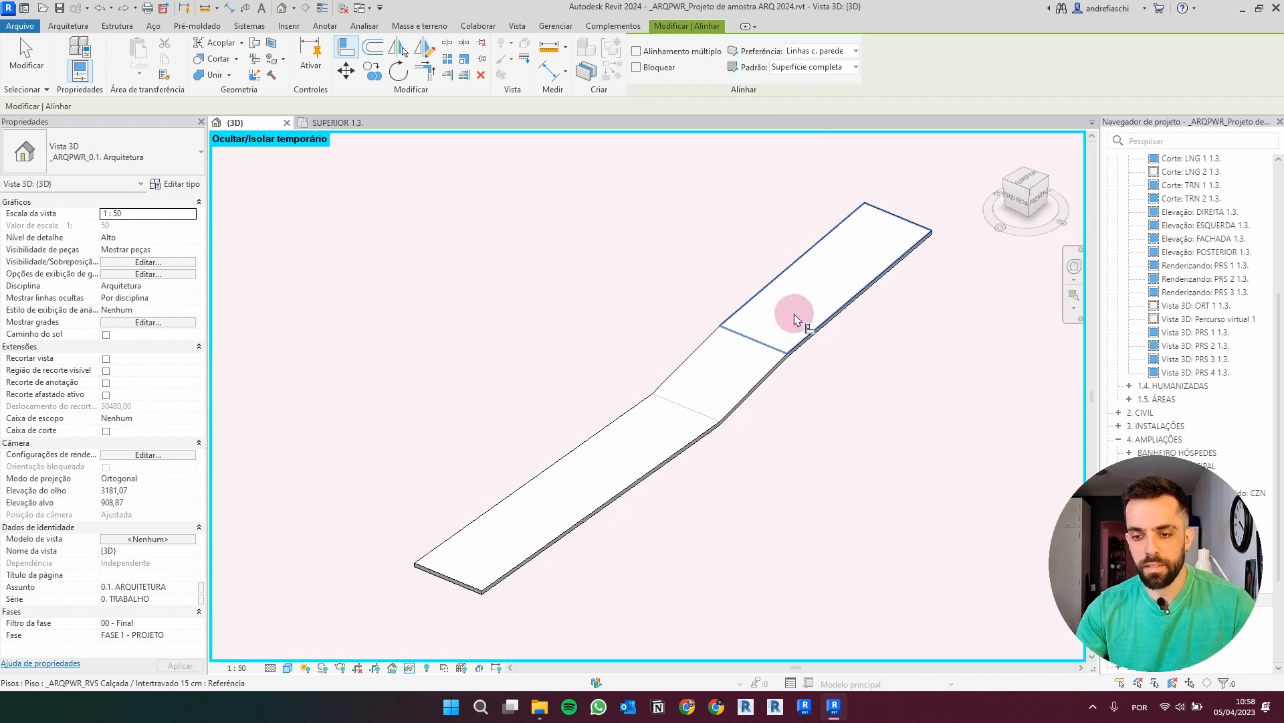
scroll(784, 377, up, 5)
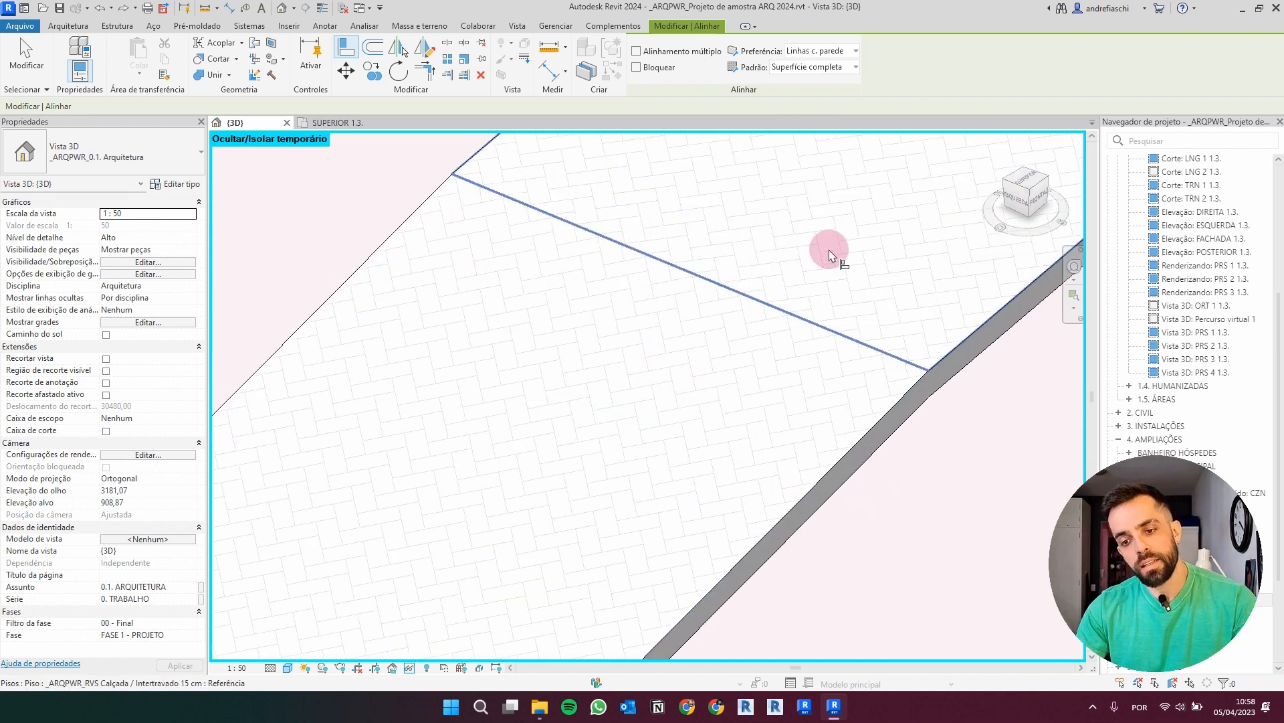
middle_drag(751, 299, 736, 335)
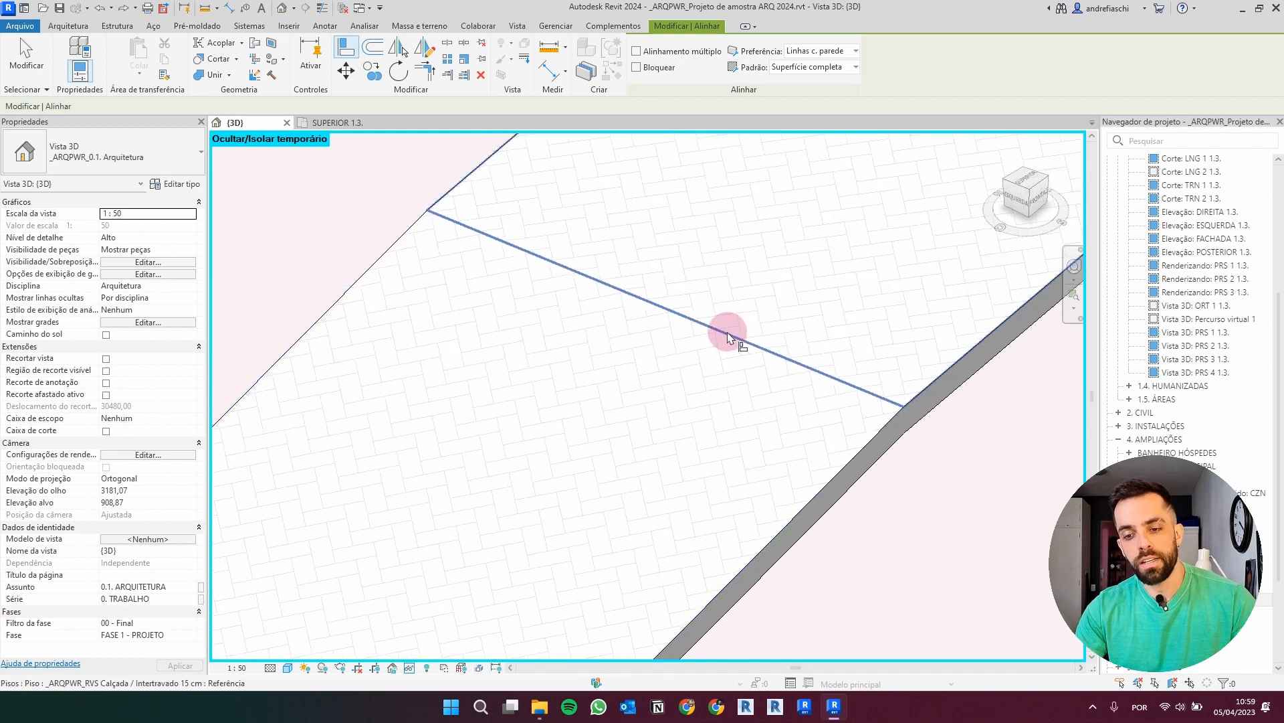
click(728, 336)
click(754, 299)
scroll(809, 321, down, 4)
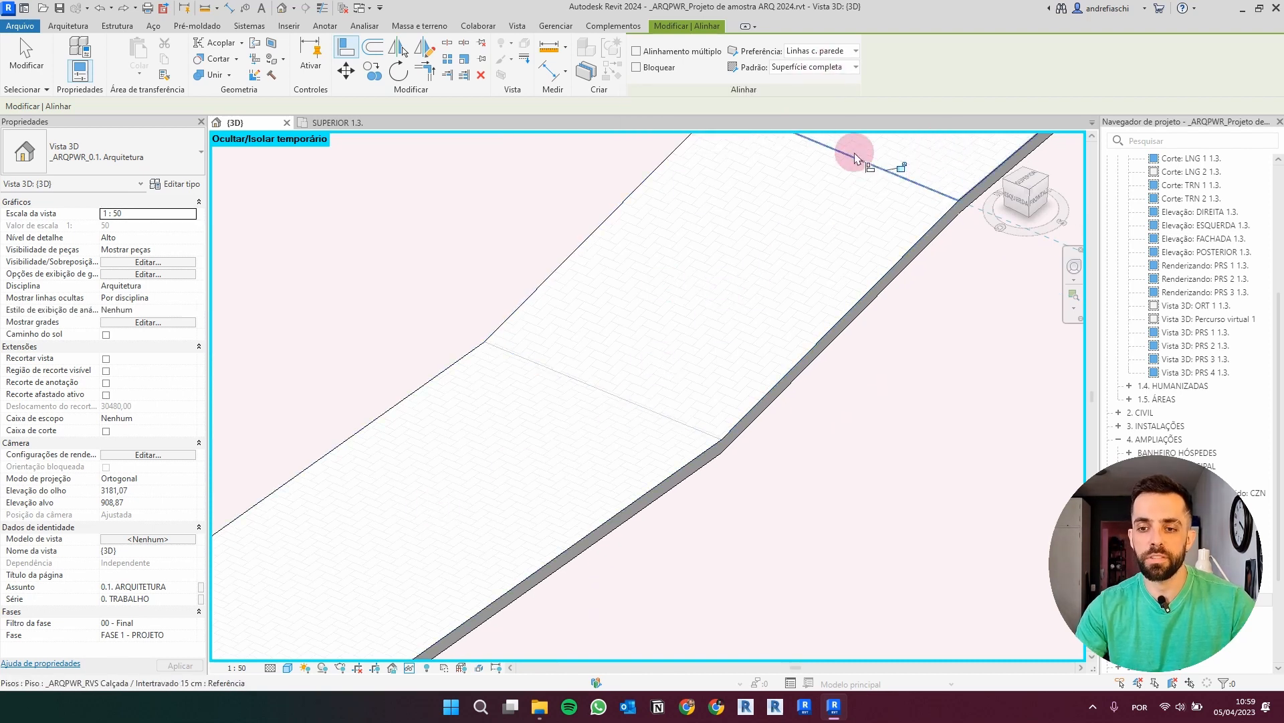
Step: Align the paving hatch on the sidewalk floor's upper face to the fold line with the pattern option set to Face selecionada
ctrl+scroll(835, 171, up, 2)
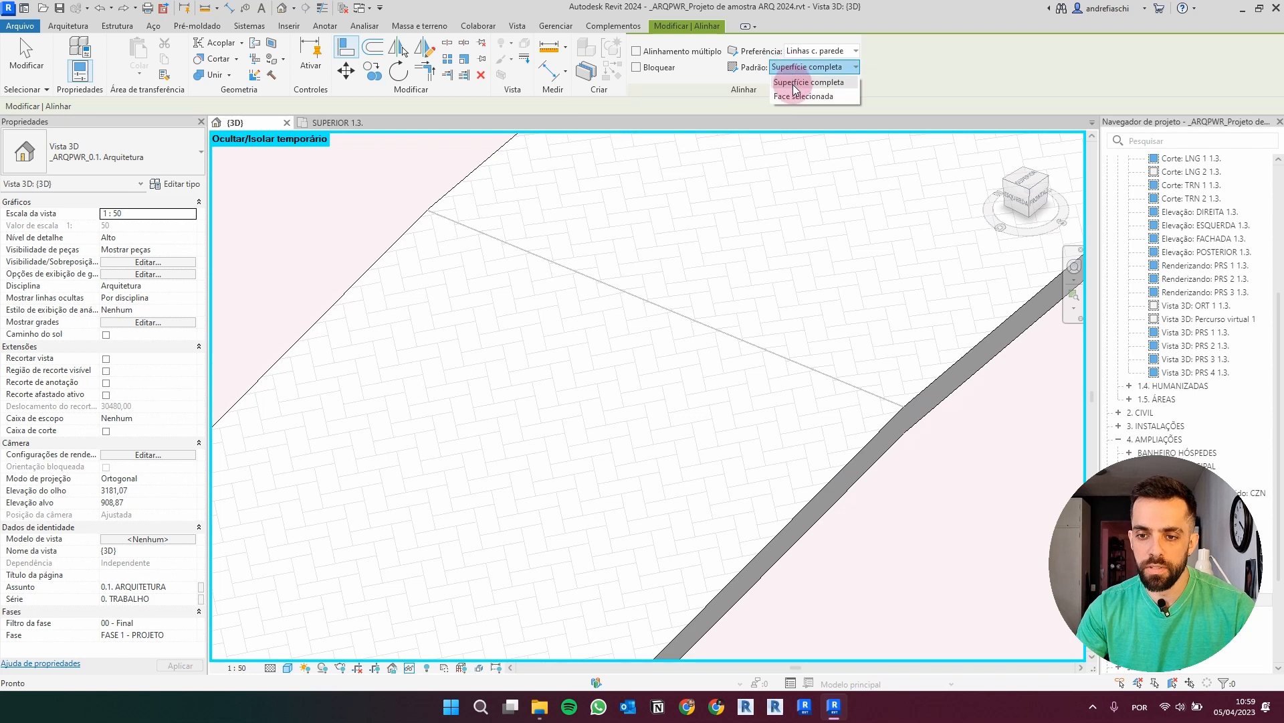
click(796, 96)
middle_drag(778, 190, 696, 324)
scroll(696, 323, down, 2)
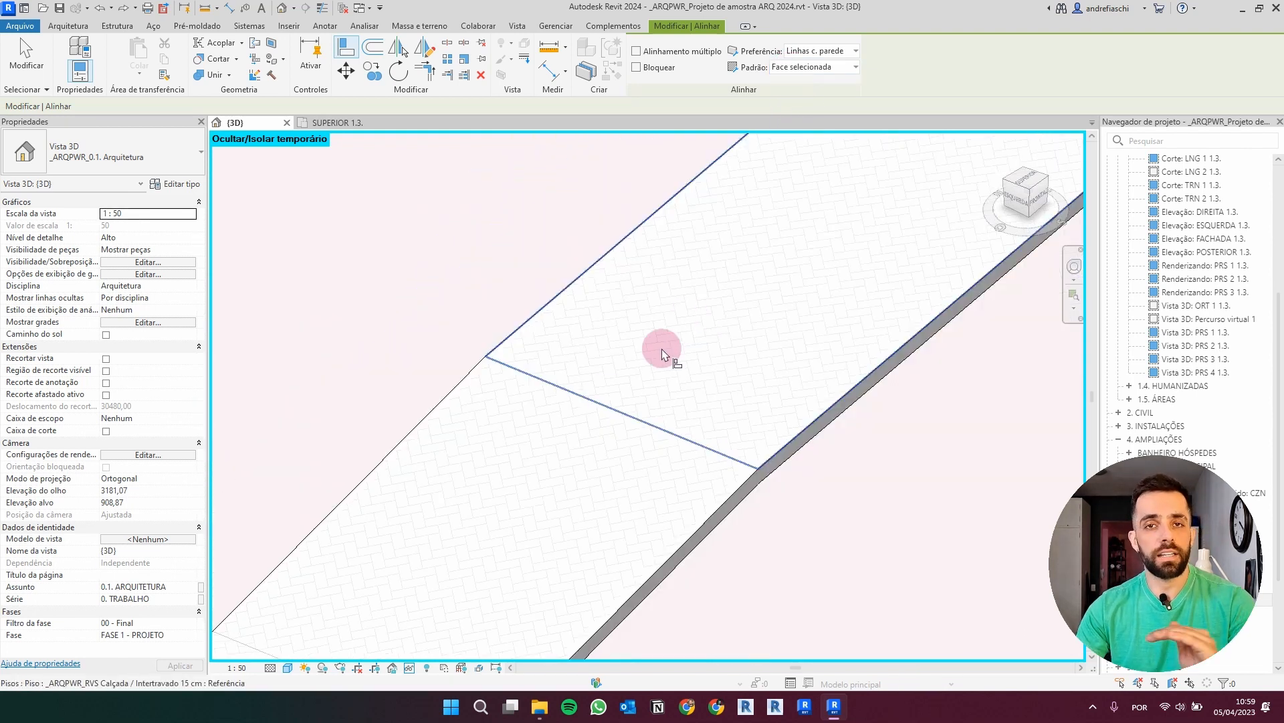
click(597, 402)
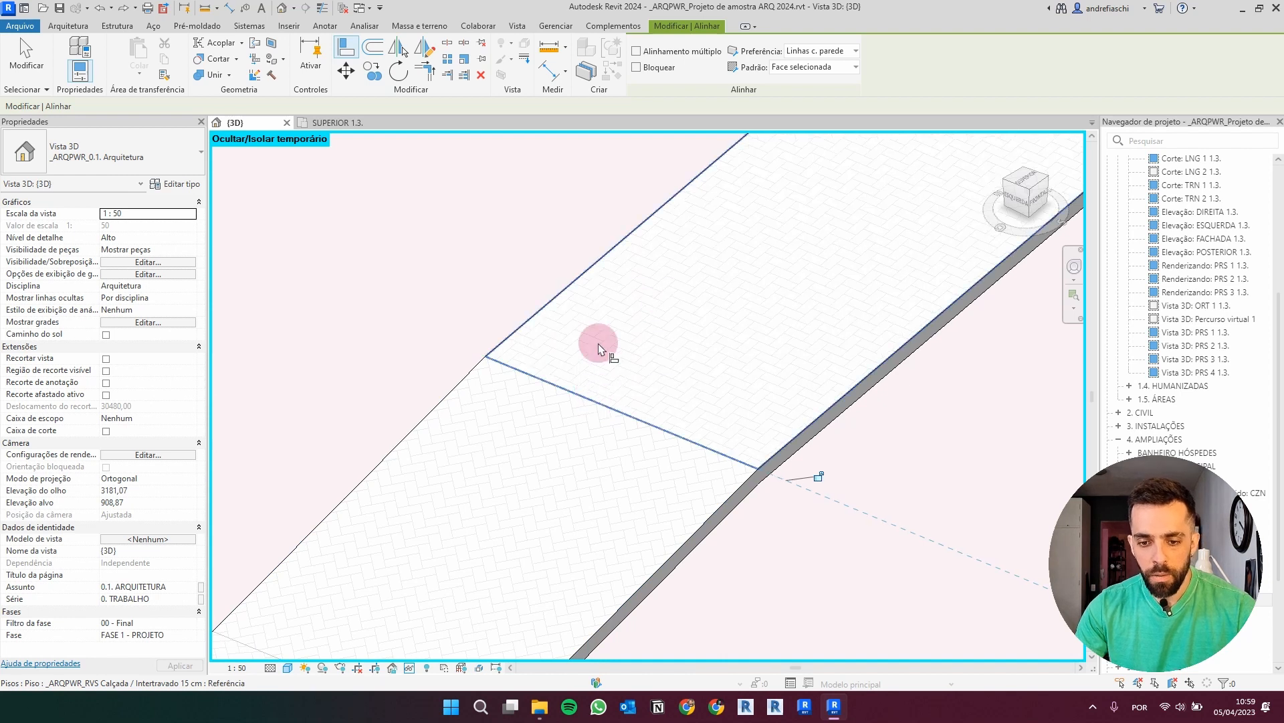
scroll(575, 362, up, 2)
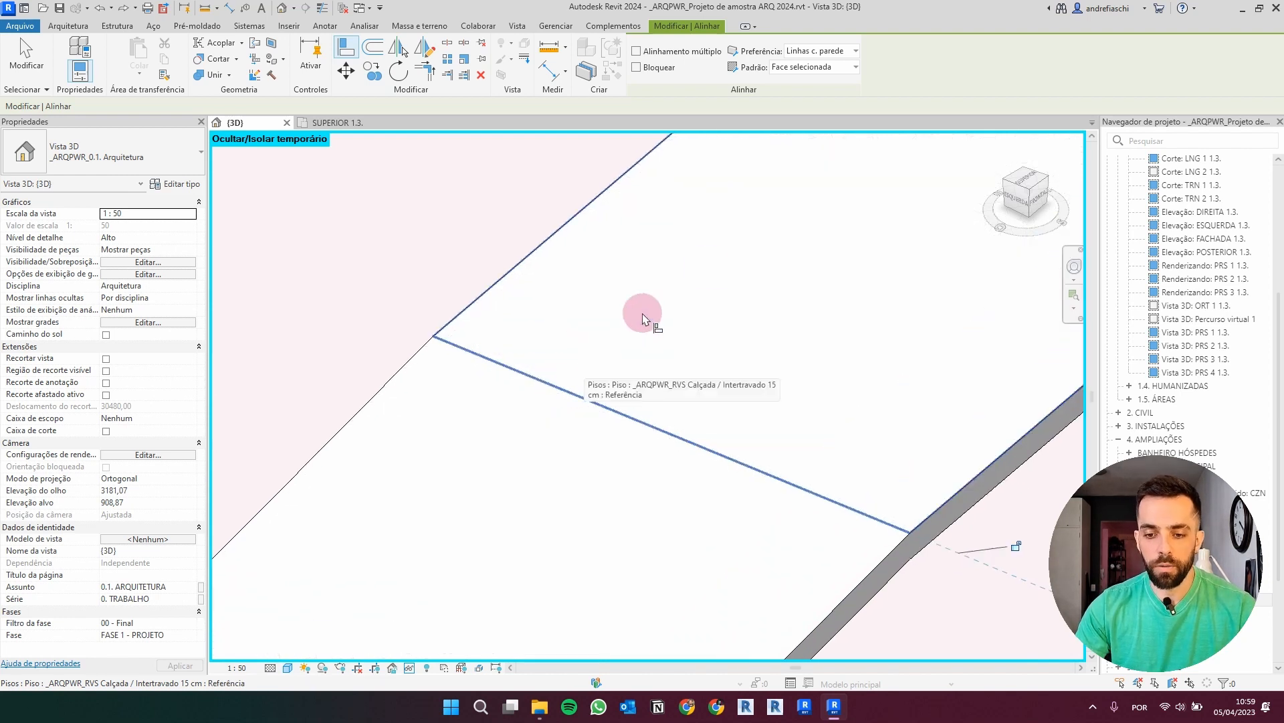
middle_drag(565, 375, 731, 178)
scroll(708, 267, down, 3)
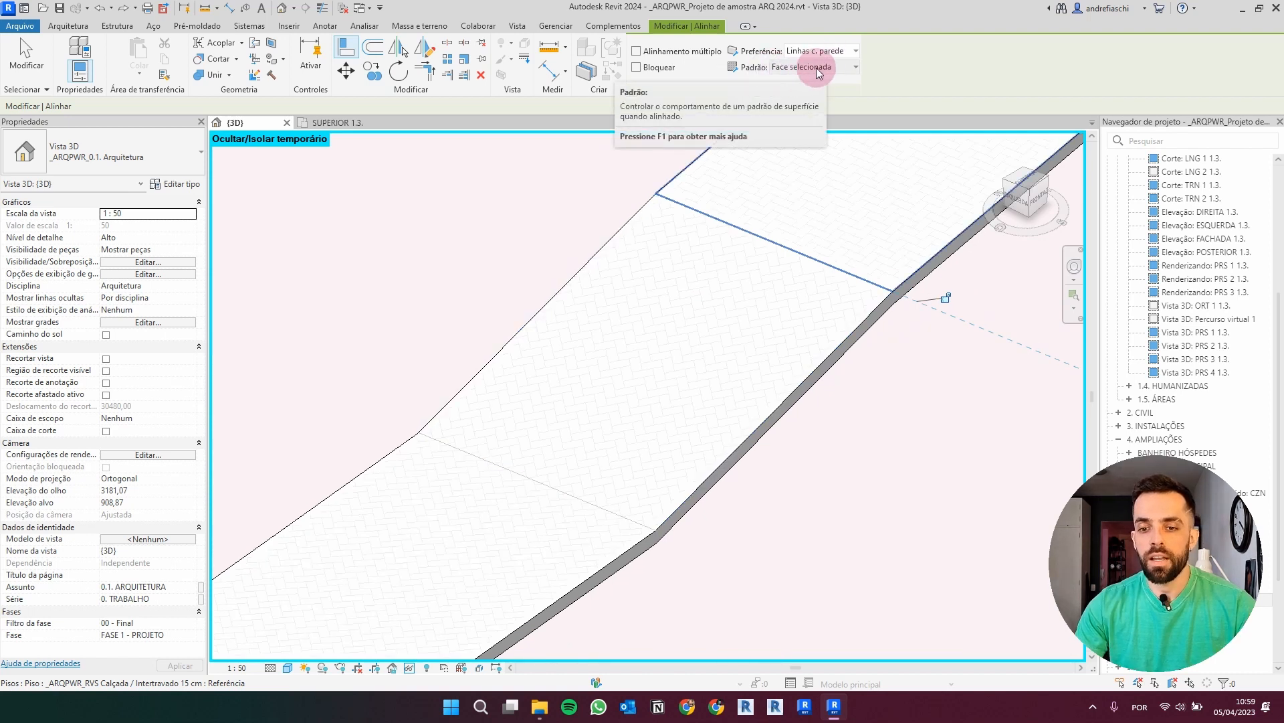
key(Escape)
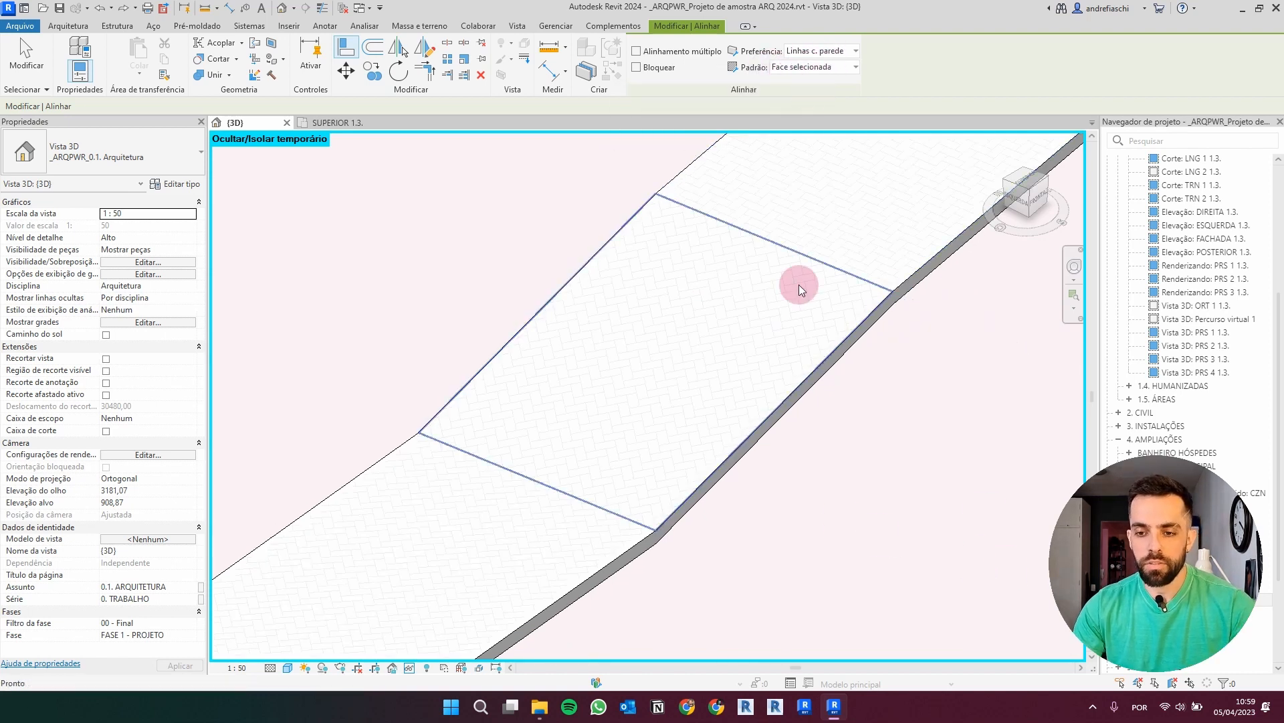
key(Escape)
mouse_move(872, 392)
middle_down()
mouse_move(886, 411)
mouse_move(852, 389)
middle_up()
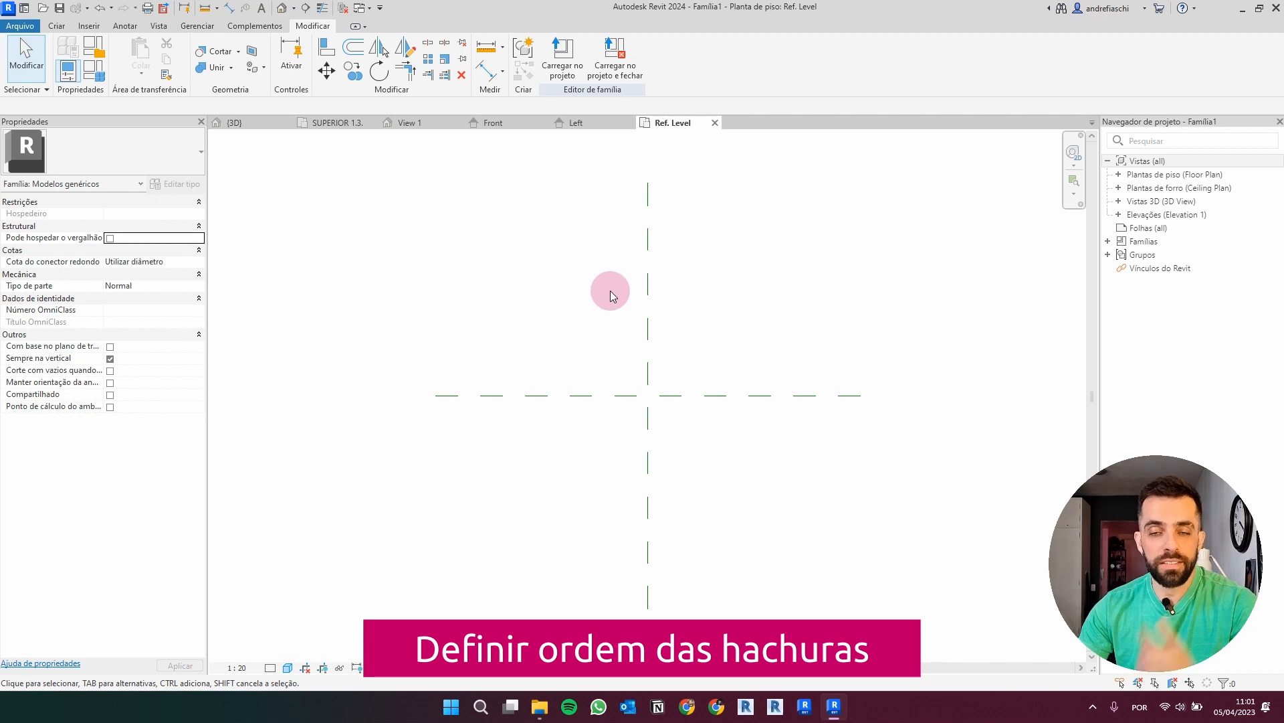
Step: Draw a rectangular filled region about 1100 by 1300 around the reference plane intersection in the family's Ref. Level view
click(125, 25)
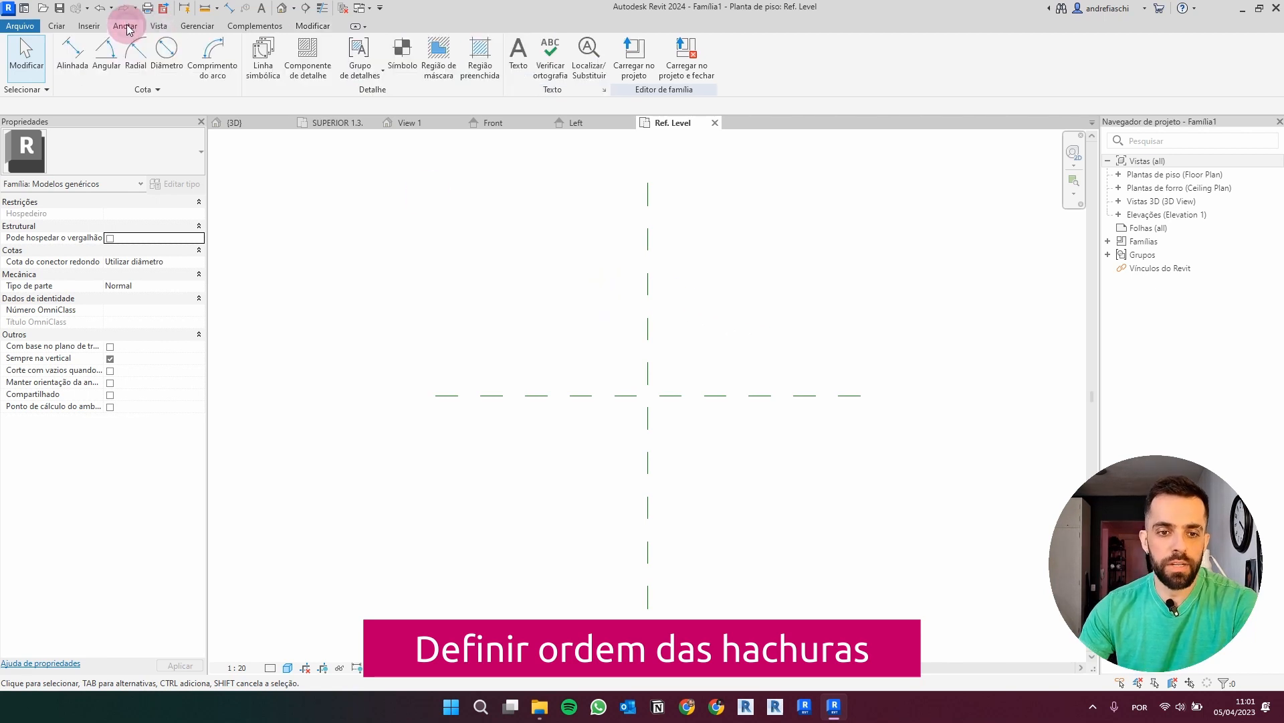
click(484, 69)
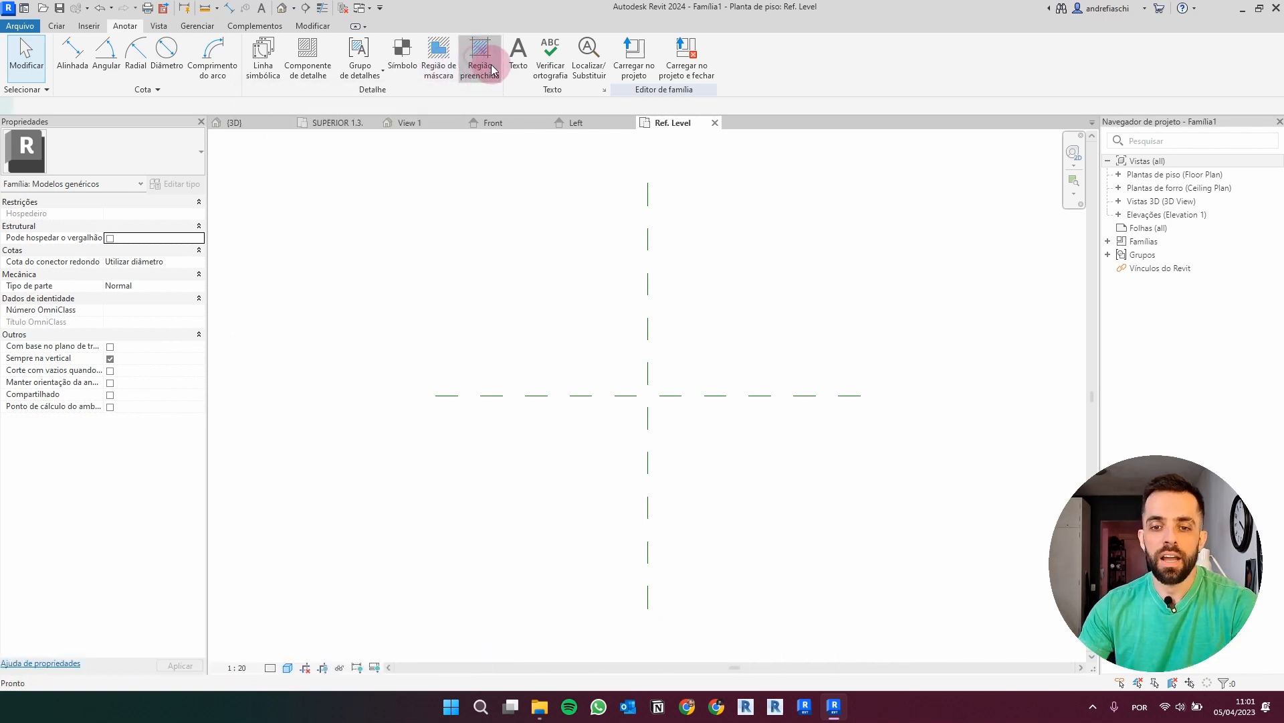
click(595, 45)
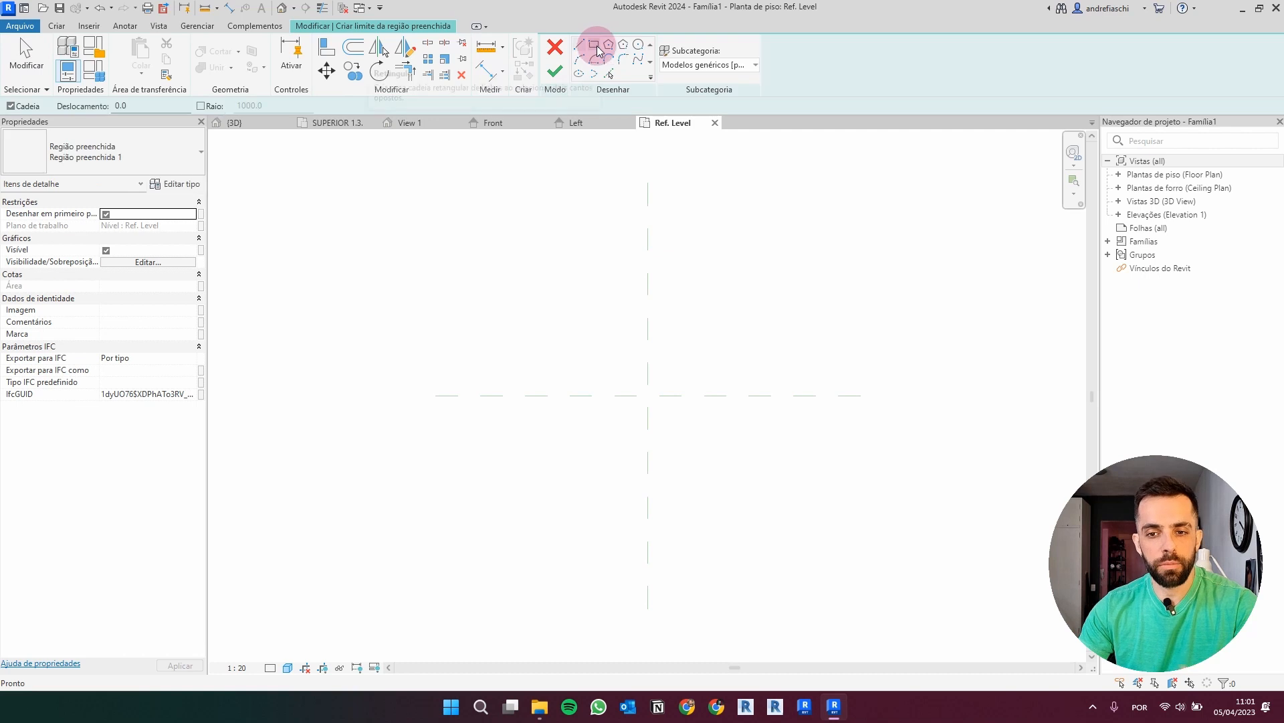
click(606, 442)
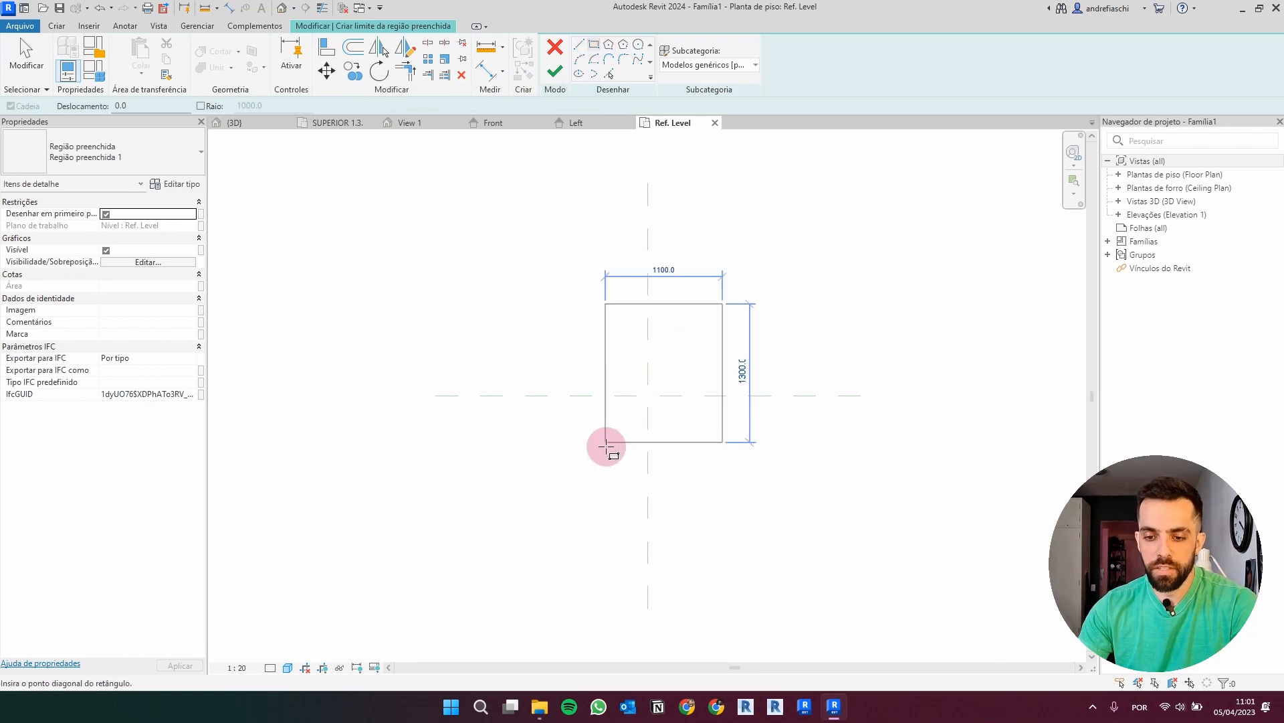
click(555, 71)
click(519, 267)
Step: Draw a rectangular masking region about 1200 by 1400 overlapping the filled region's lower-left corner
click(142, 28)
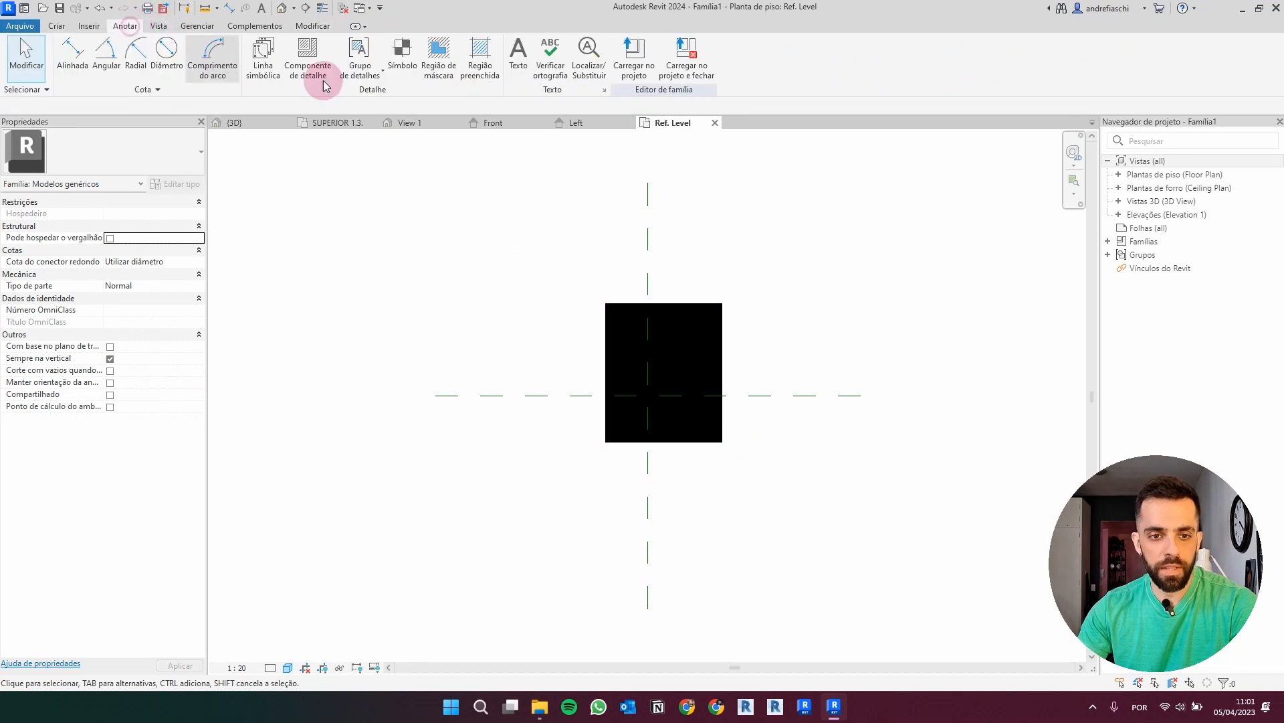
click(436, 50)
click(594, 44)
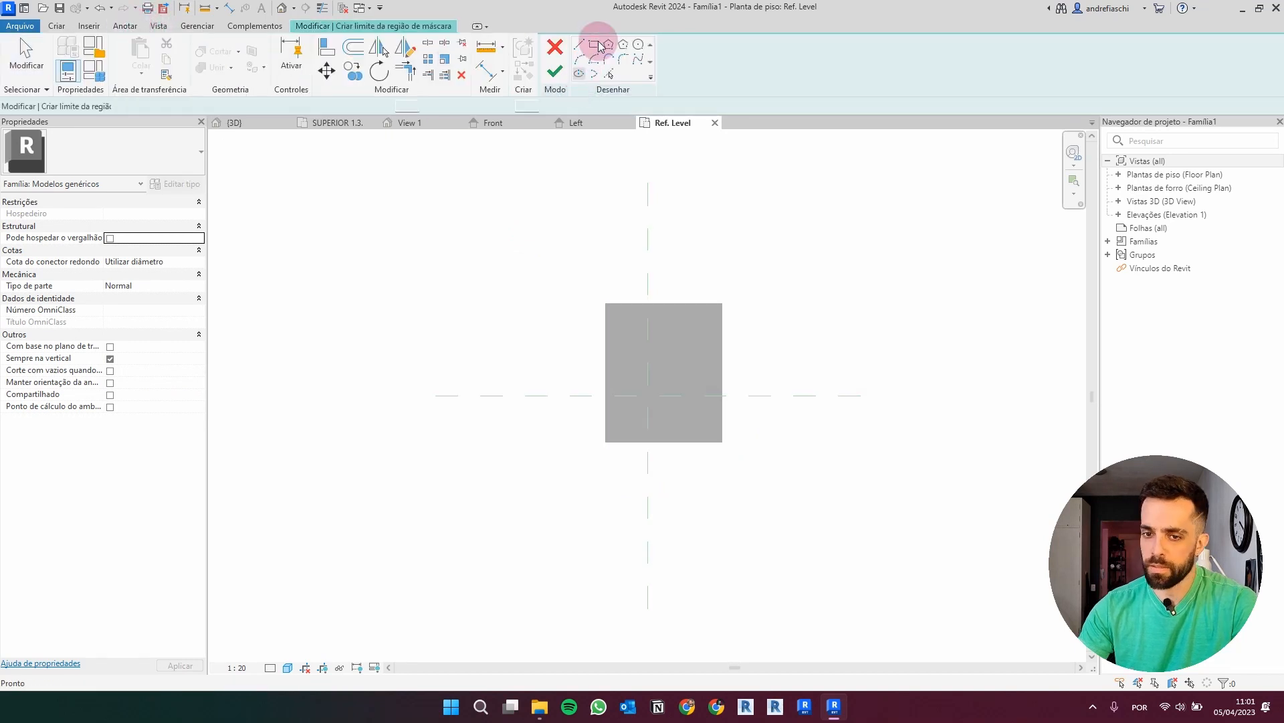
click(622, 368)
click(494, 517)
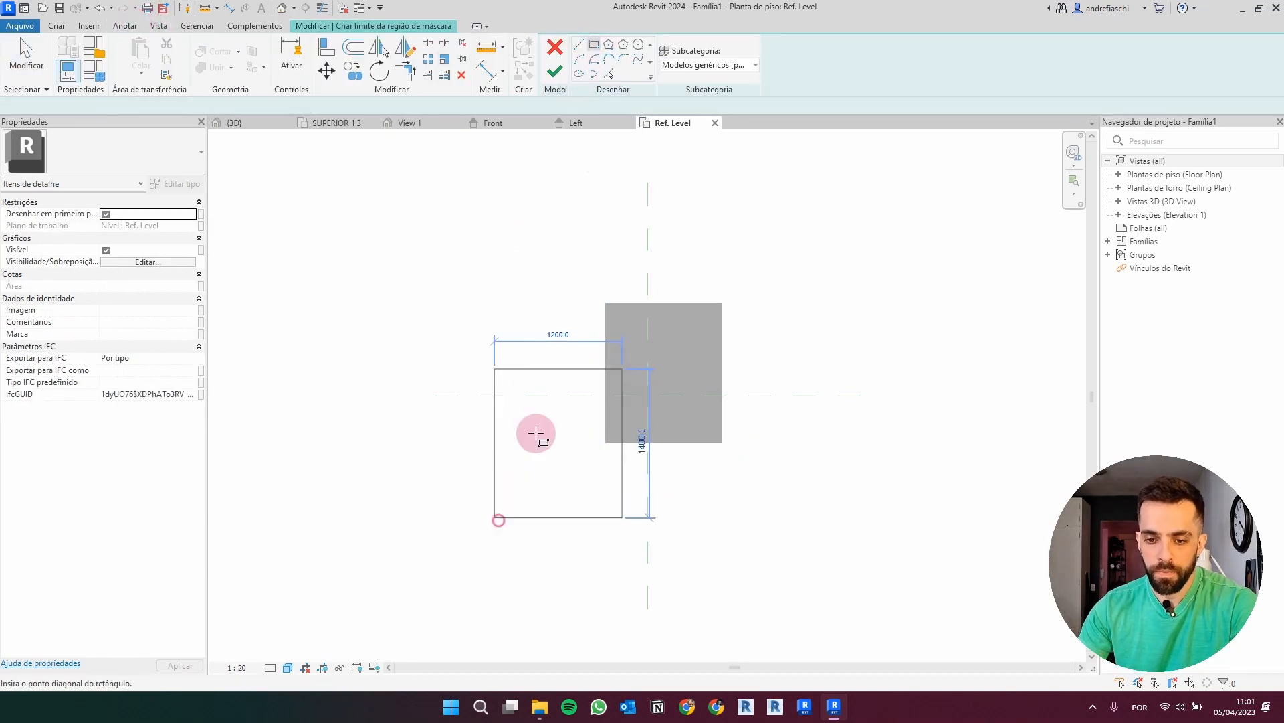
click(555, 71)
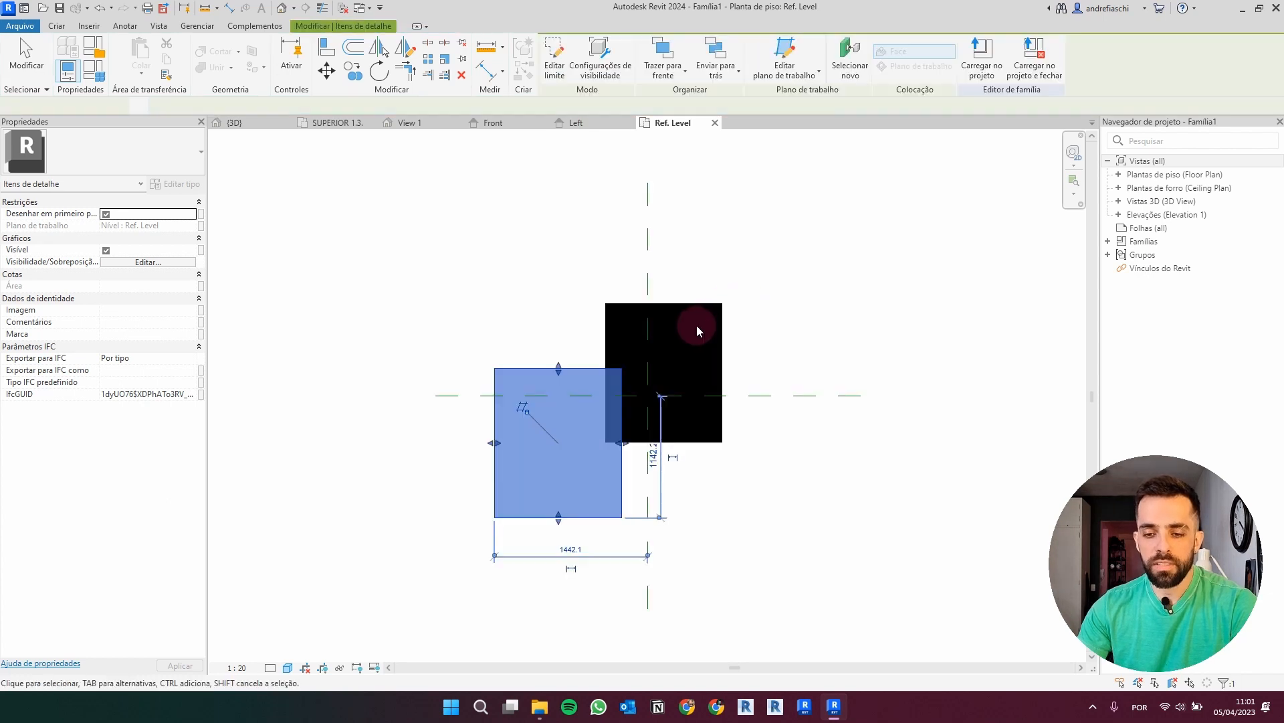
click(829, 245)
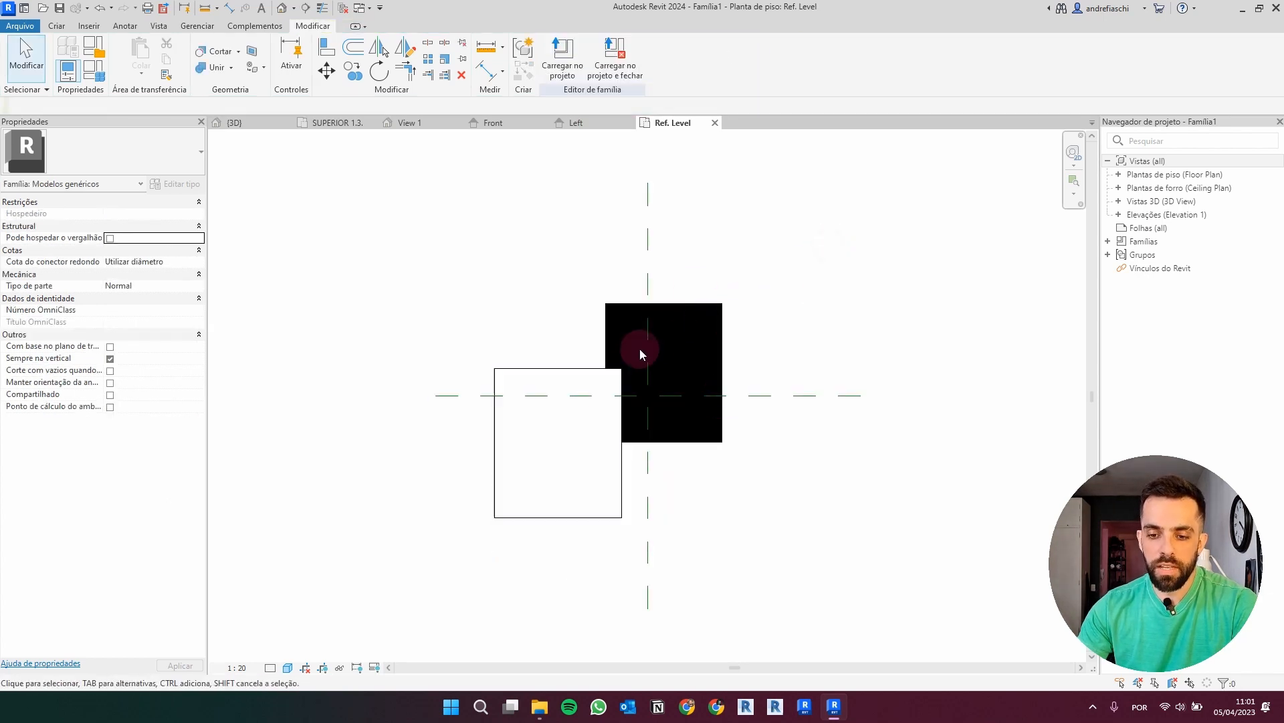
Step: Bring the black filled region in front of the masking region
click(621, 303)
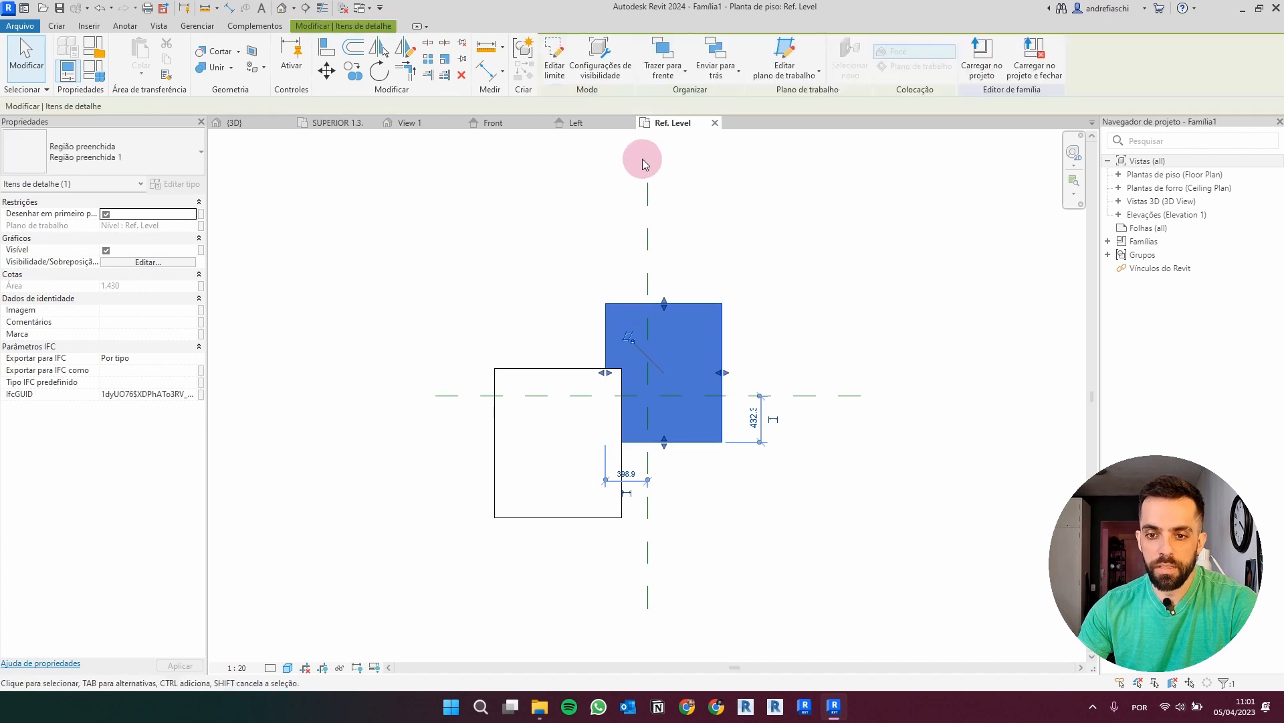
click(665, 48)
click(741, 202)
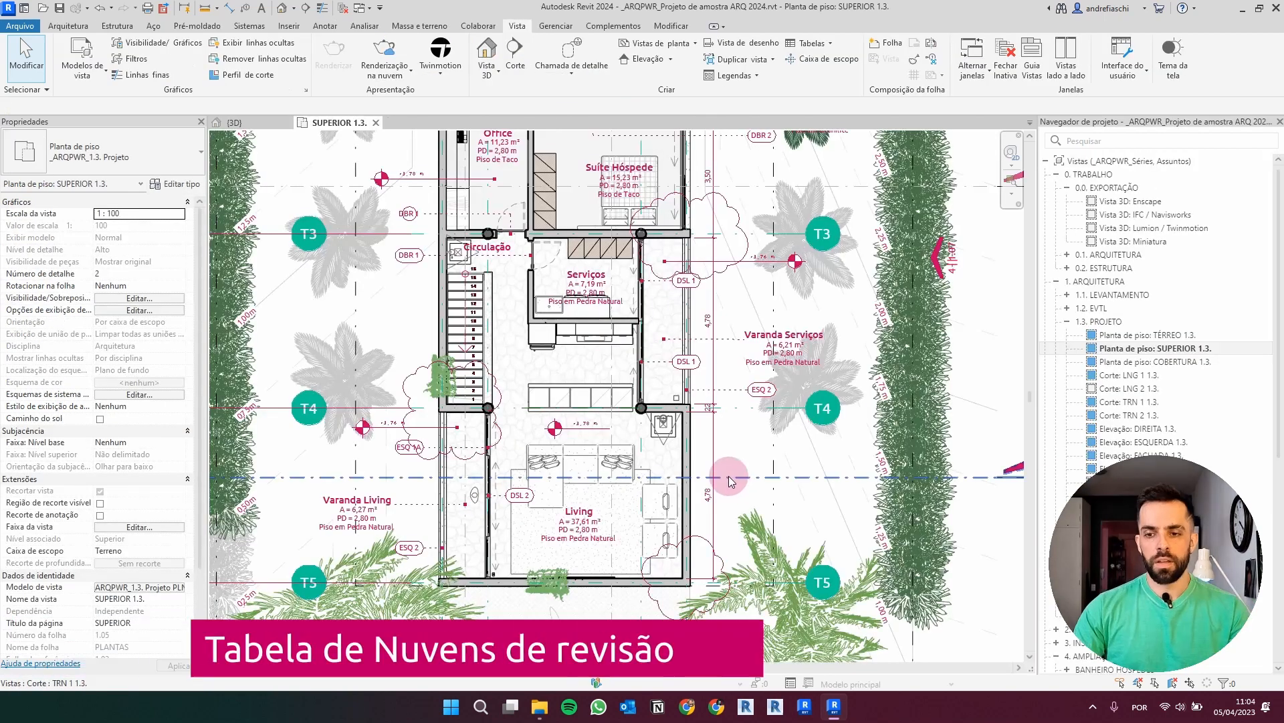
Step: Select the revision cloud beside Suíte Hóspede in the SUPERIOR 1.3. plan and examine its properties and the other clouds
scroll(740, 214, up, 3)
scroll(739, 214, up, 2)
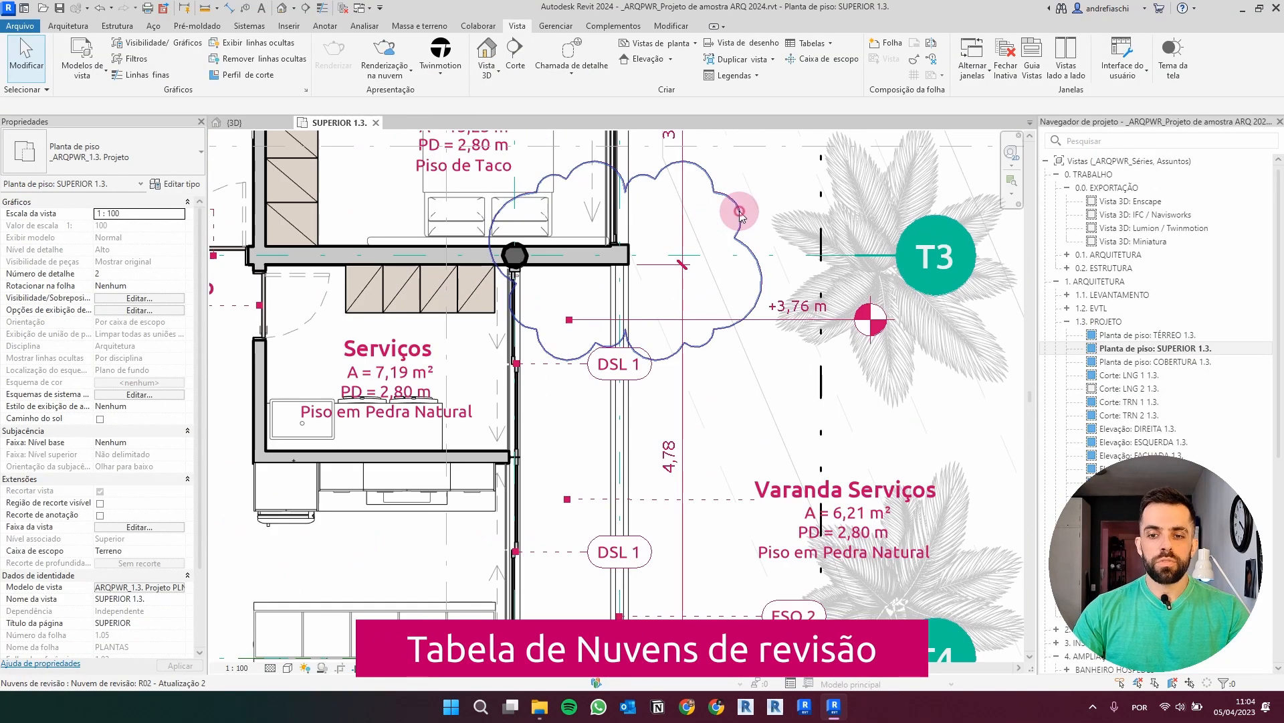
click(740, 214)
scroll(712, 275, down, 3)
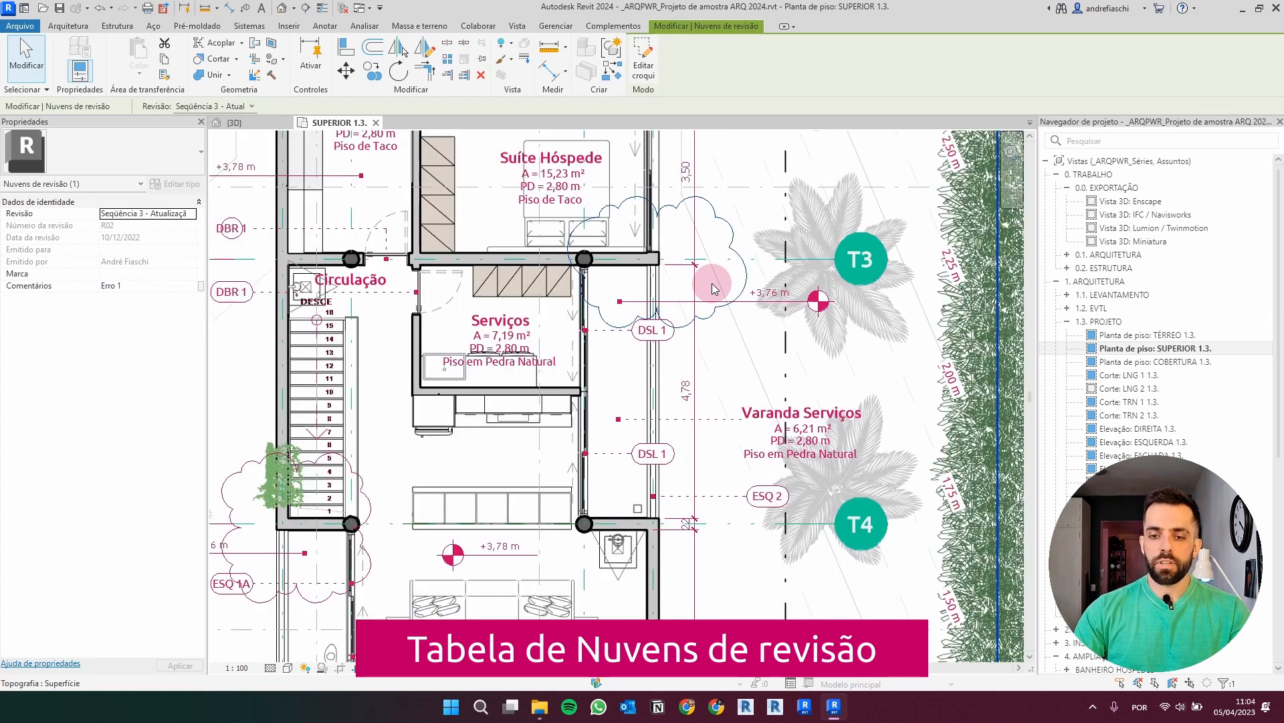
scroll(723, 321, down, 3)
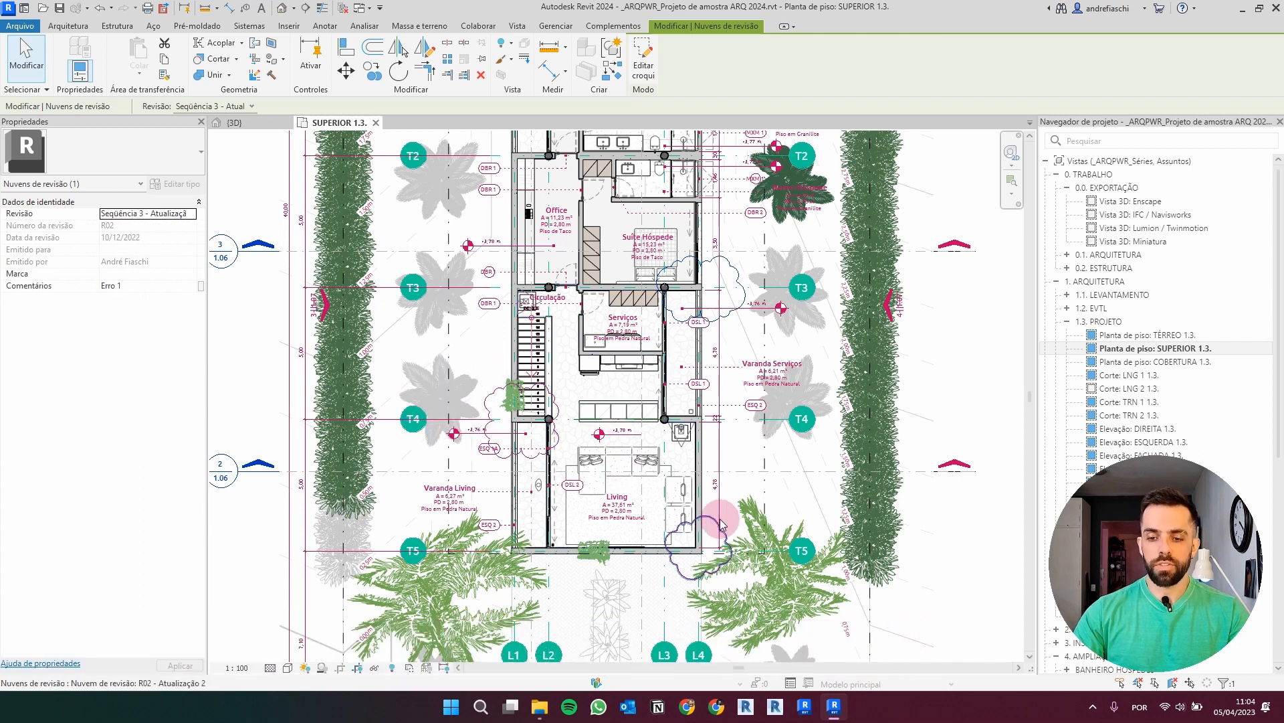
Step: Create a new building component schedule for the Nuvens de revisão category
click(516, 26)
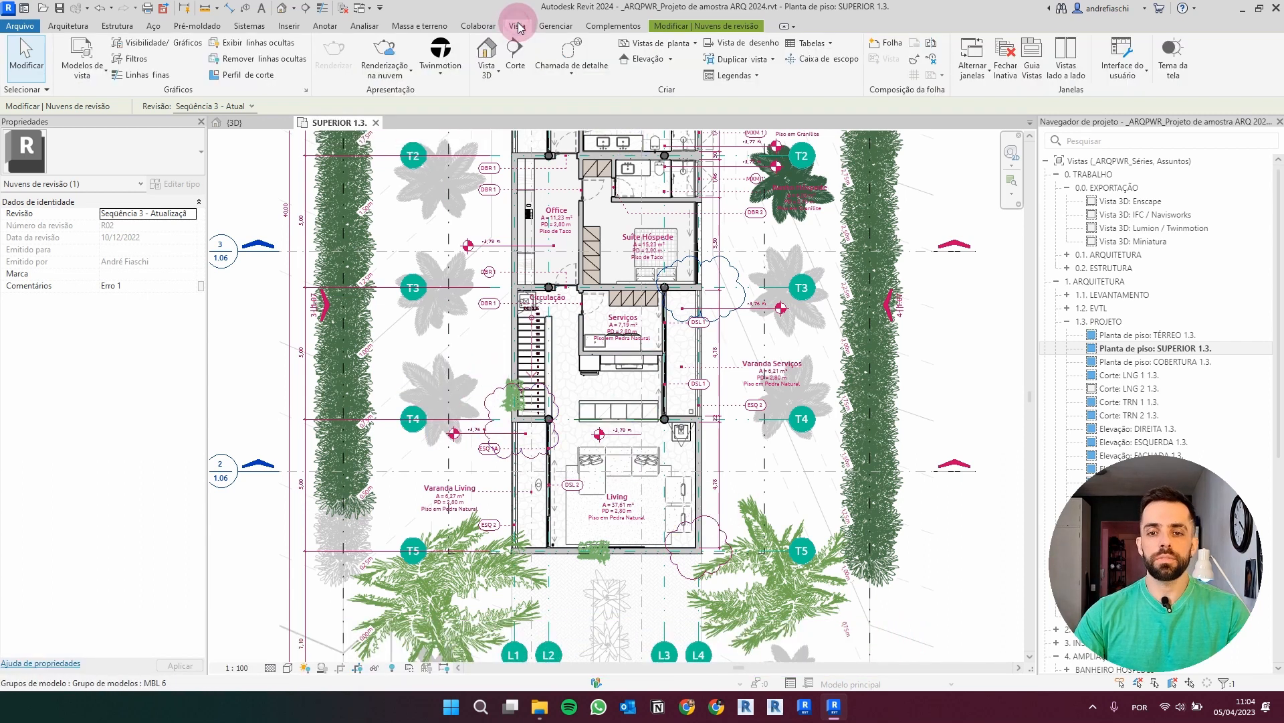
click(816, 44)
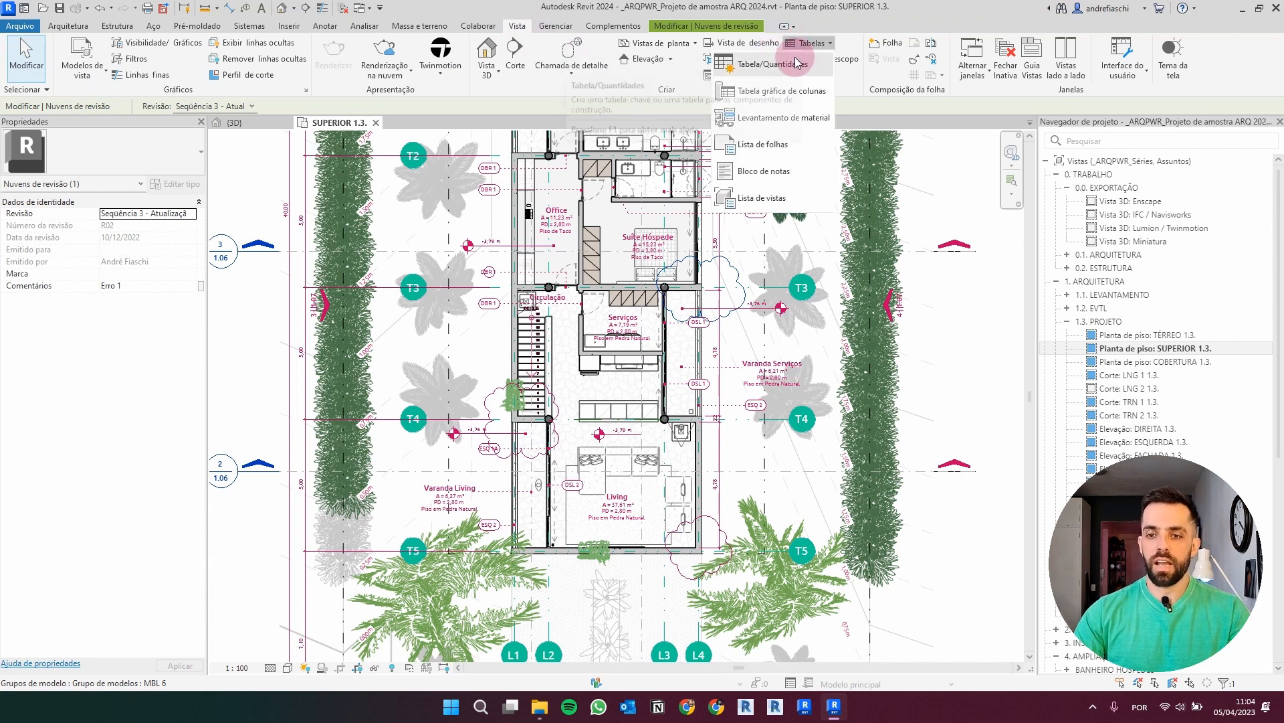
click(770, 64)
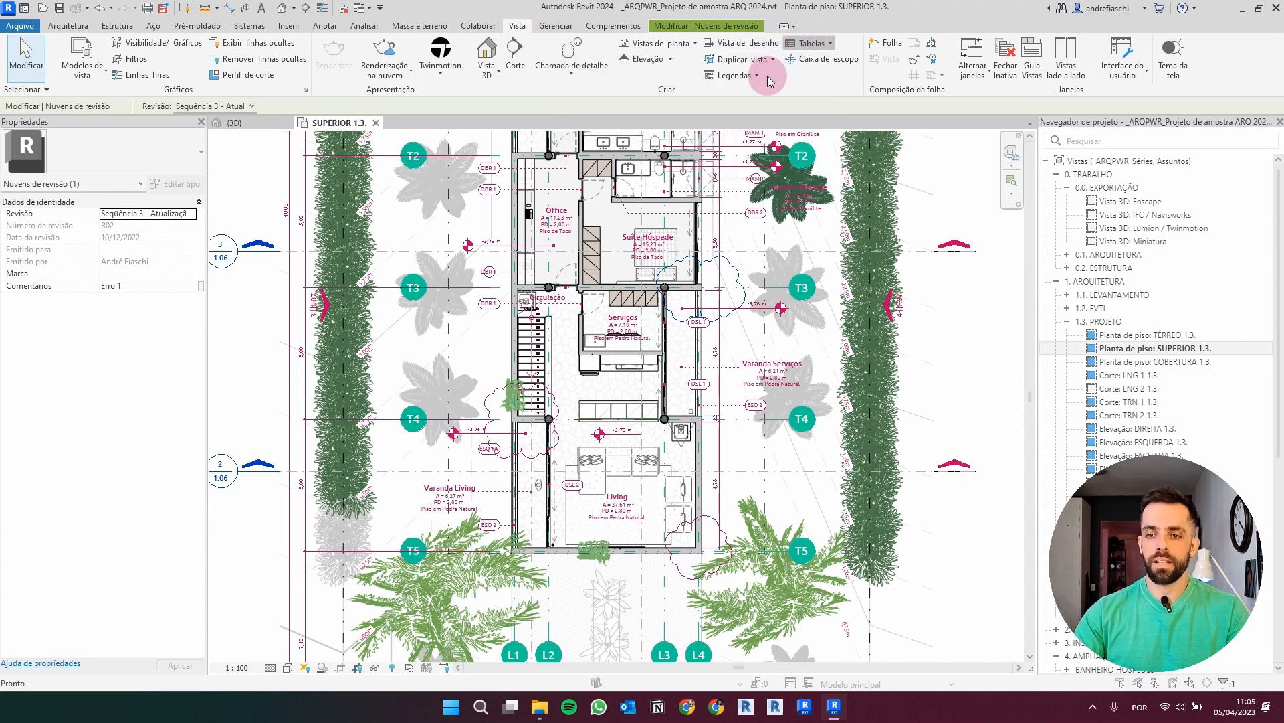
click(523, 382)
key(n)
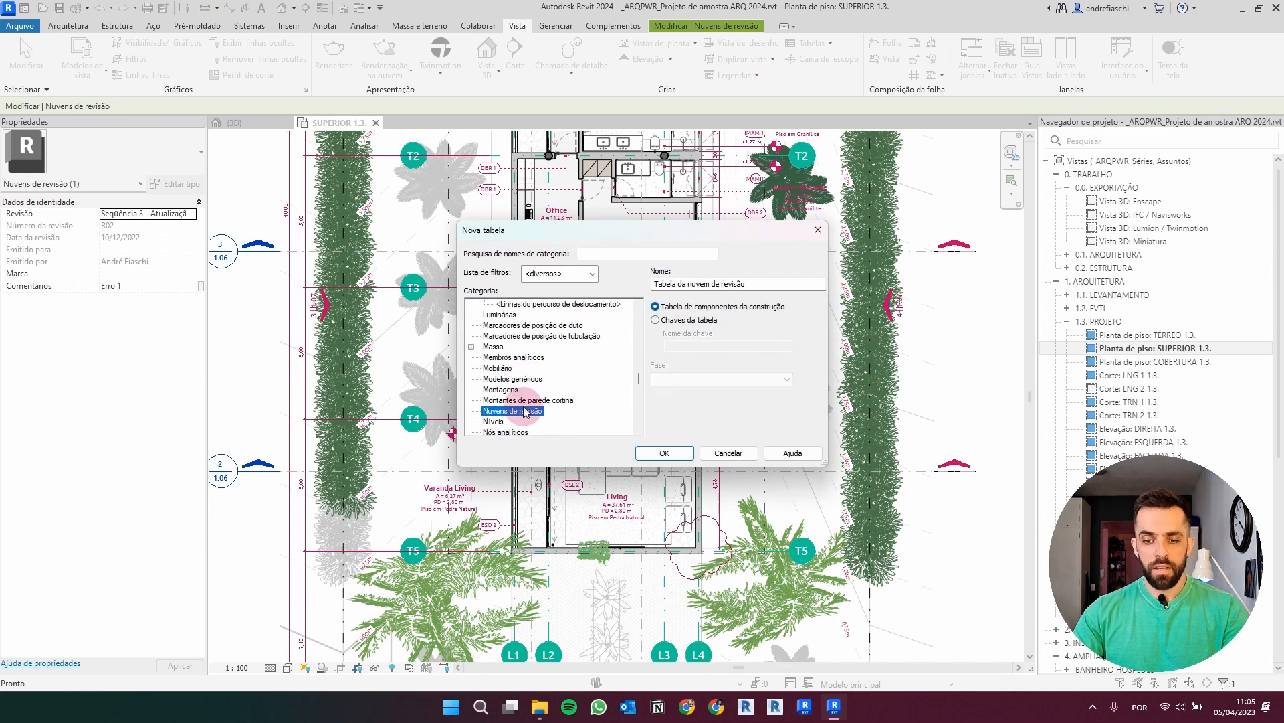
click(663, 455)
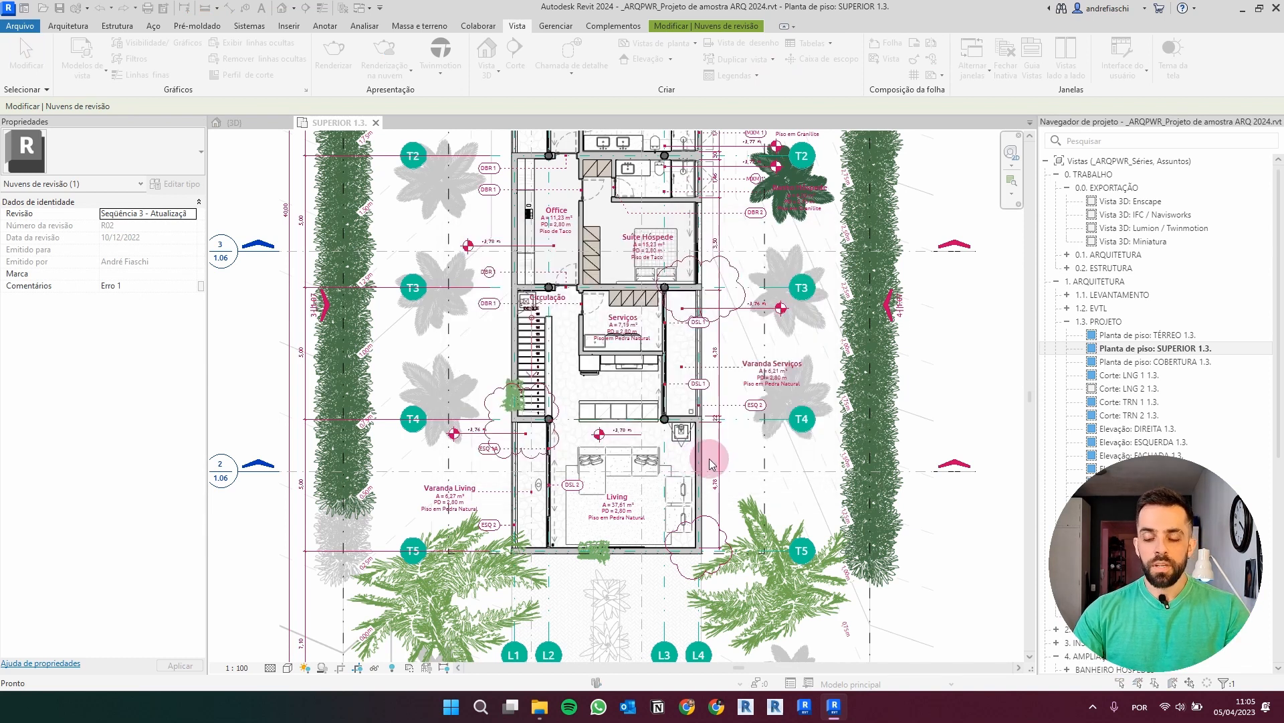
Step: Add the revision cloud fields Marca, Comentários and Revisão to the schedule
click(501, 280)
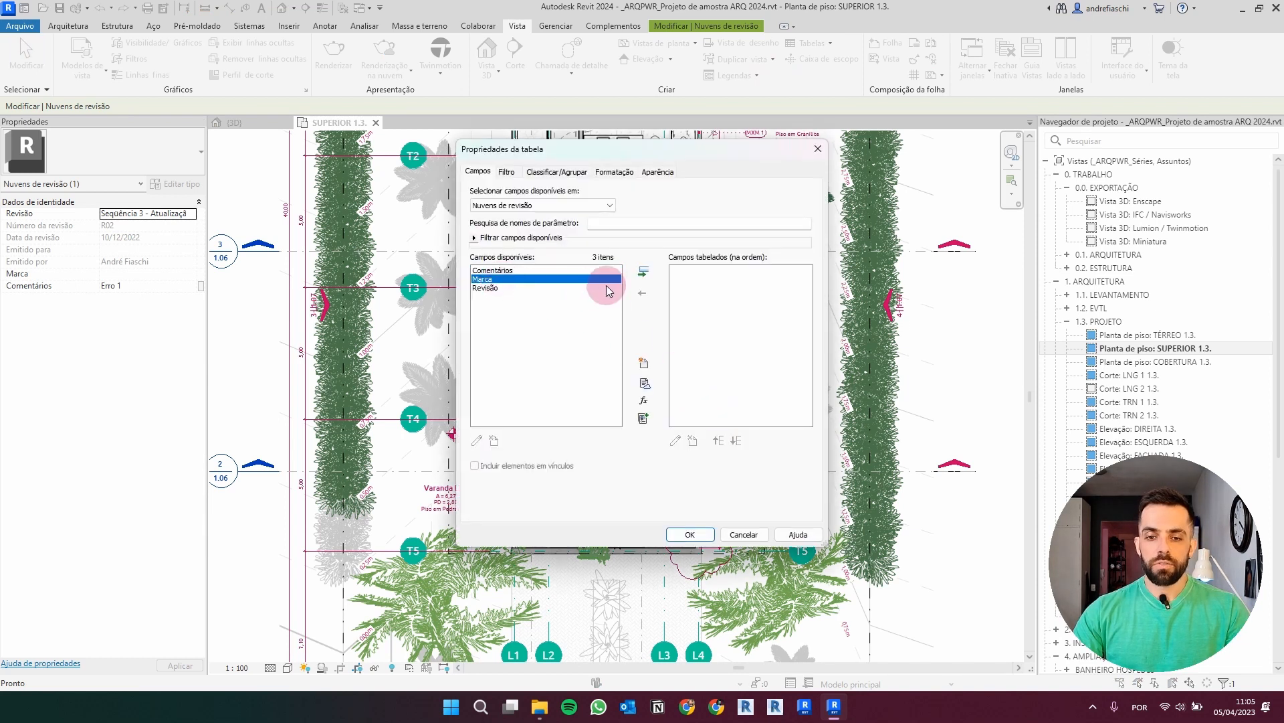
click(643, 271)
click(644, 278)
click(559, 273)
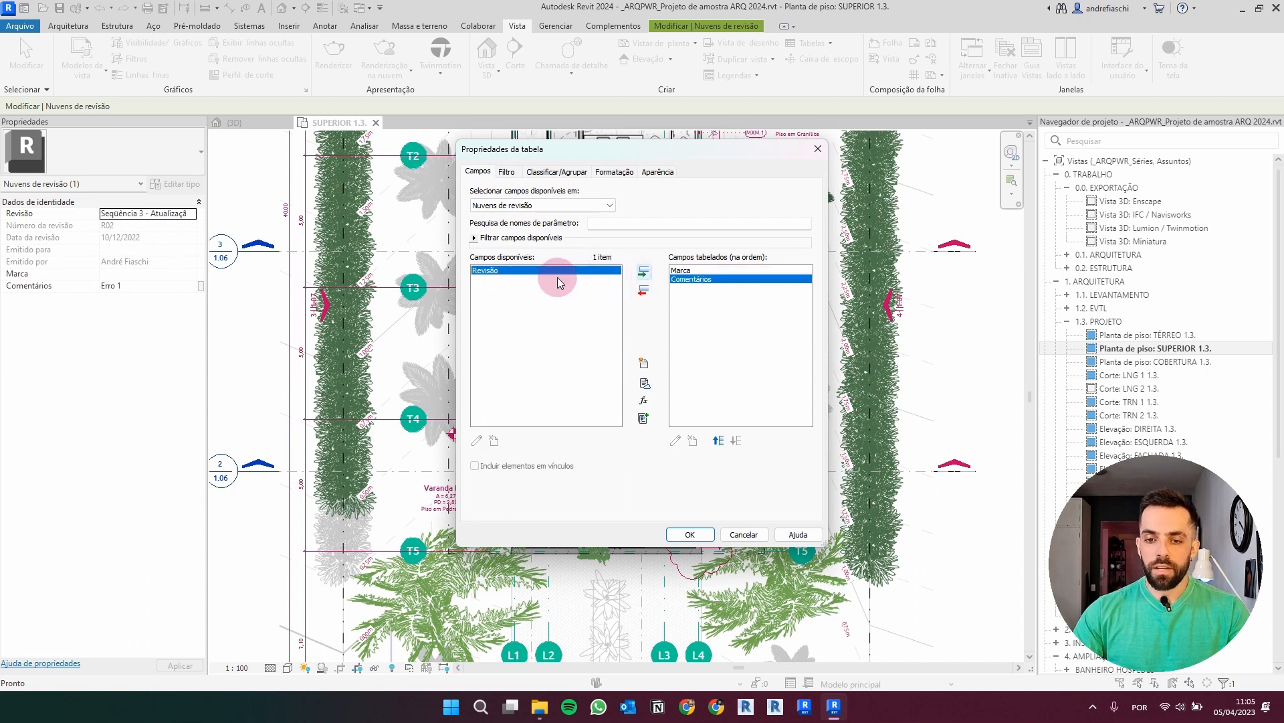
click(641, 276)
click(733, 402)
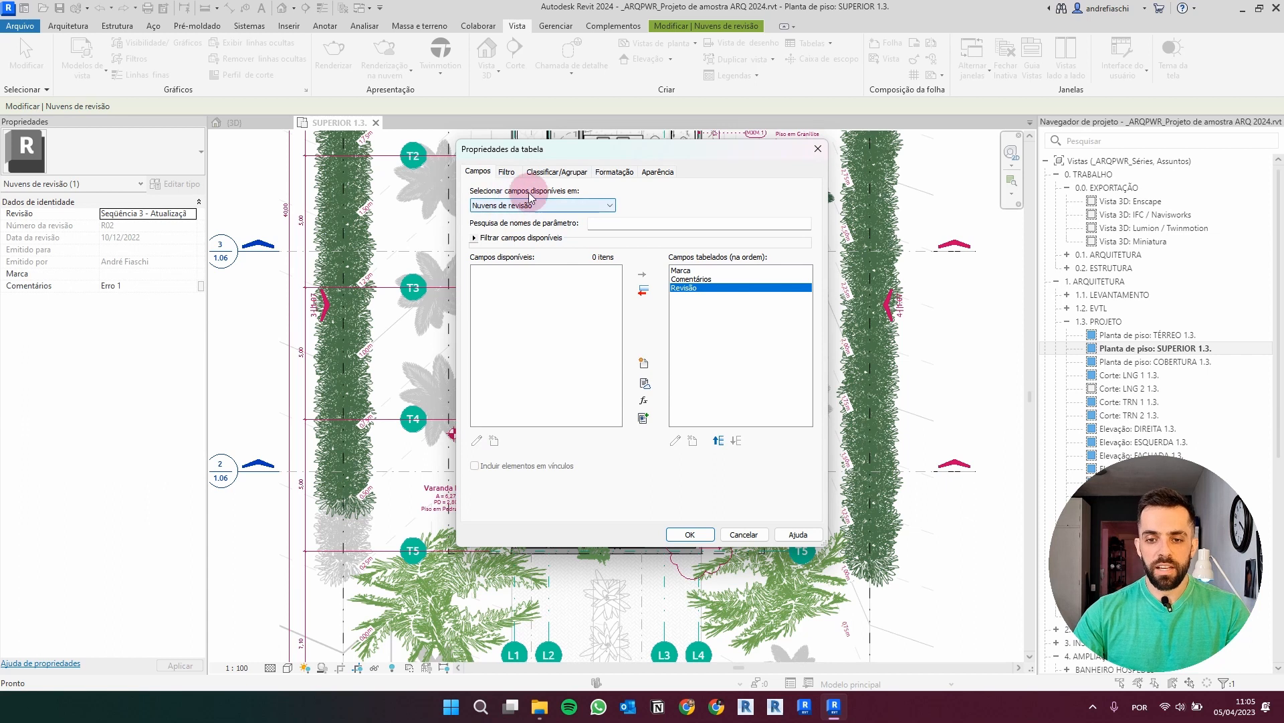
Step: Add the Revisão category's fields Data da revisão and Emitido por, and generate the schedule with every instance itemized
click(536, 208)
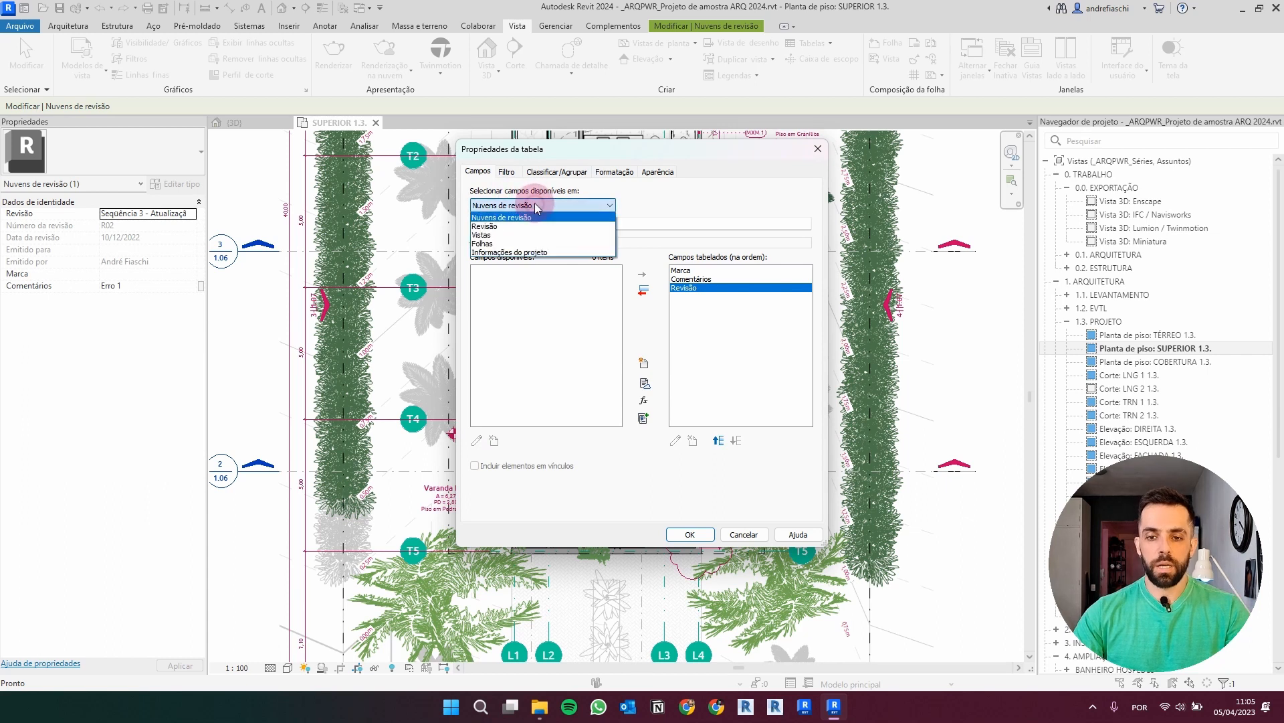
click(493, 227)
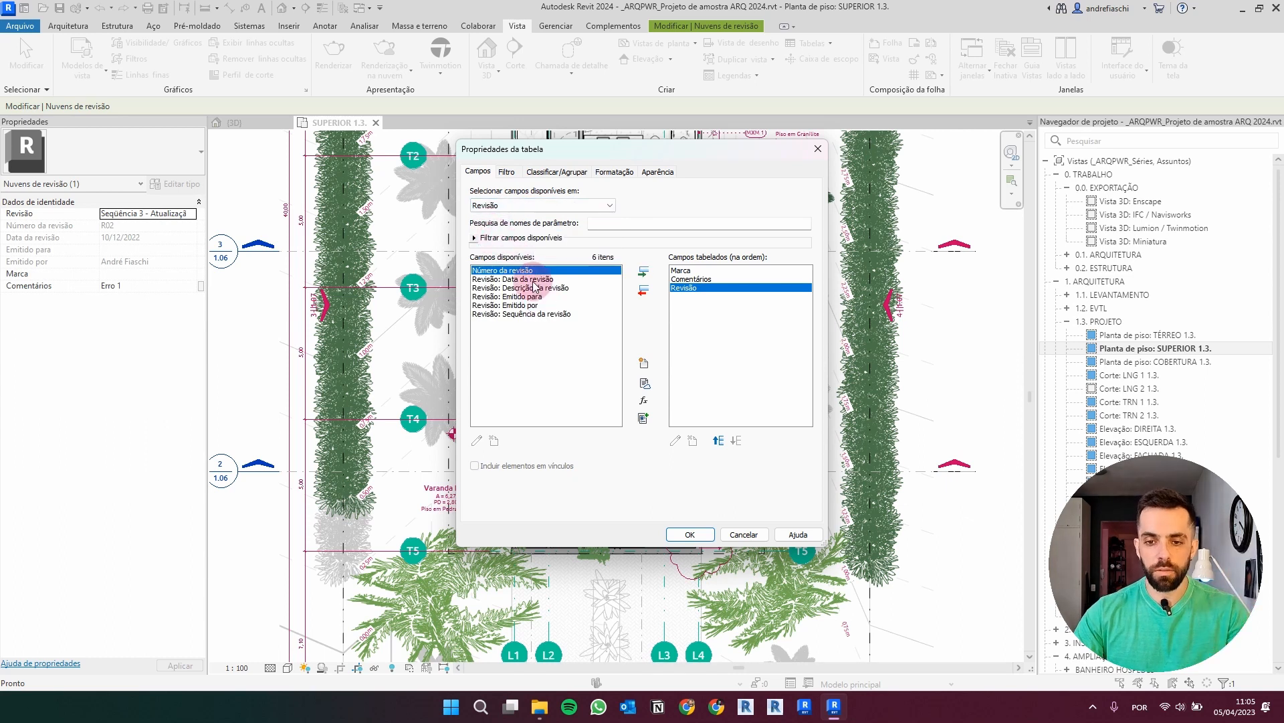
click(529, 279)
click(643, 271)
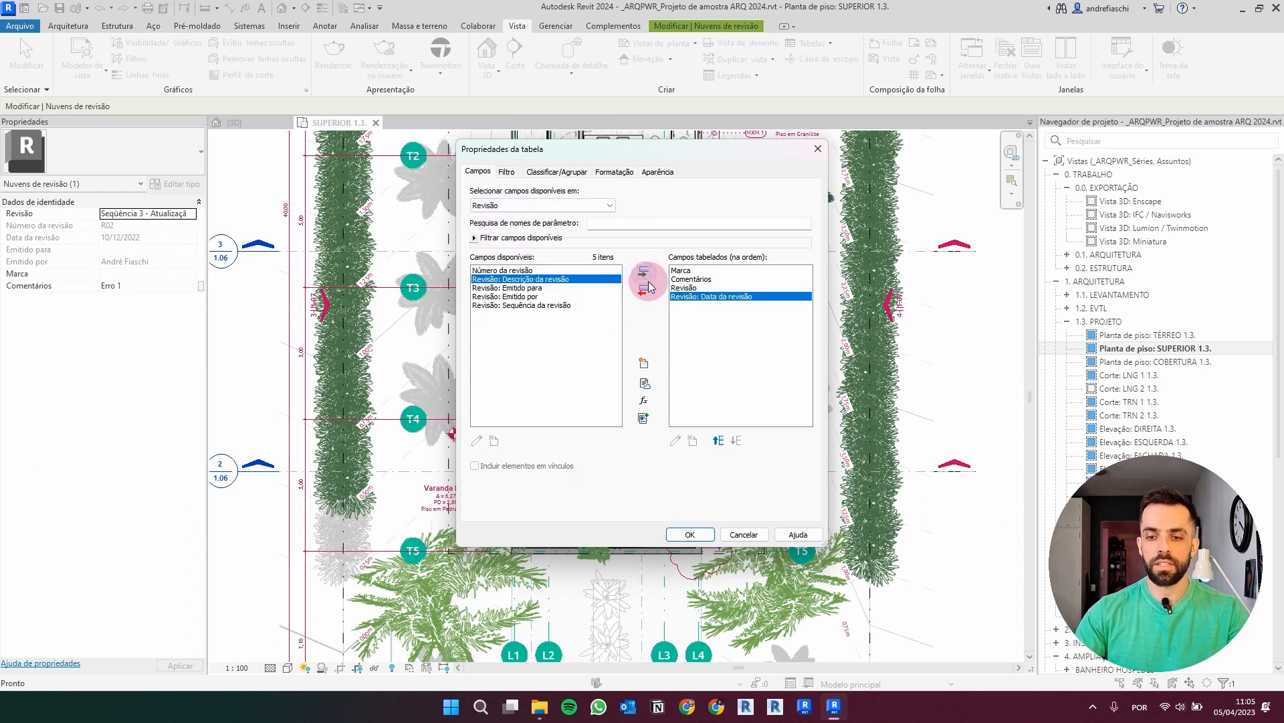
click(540, 296)
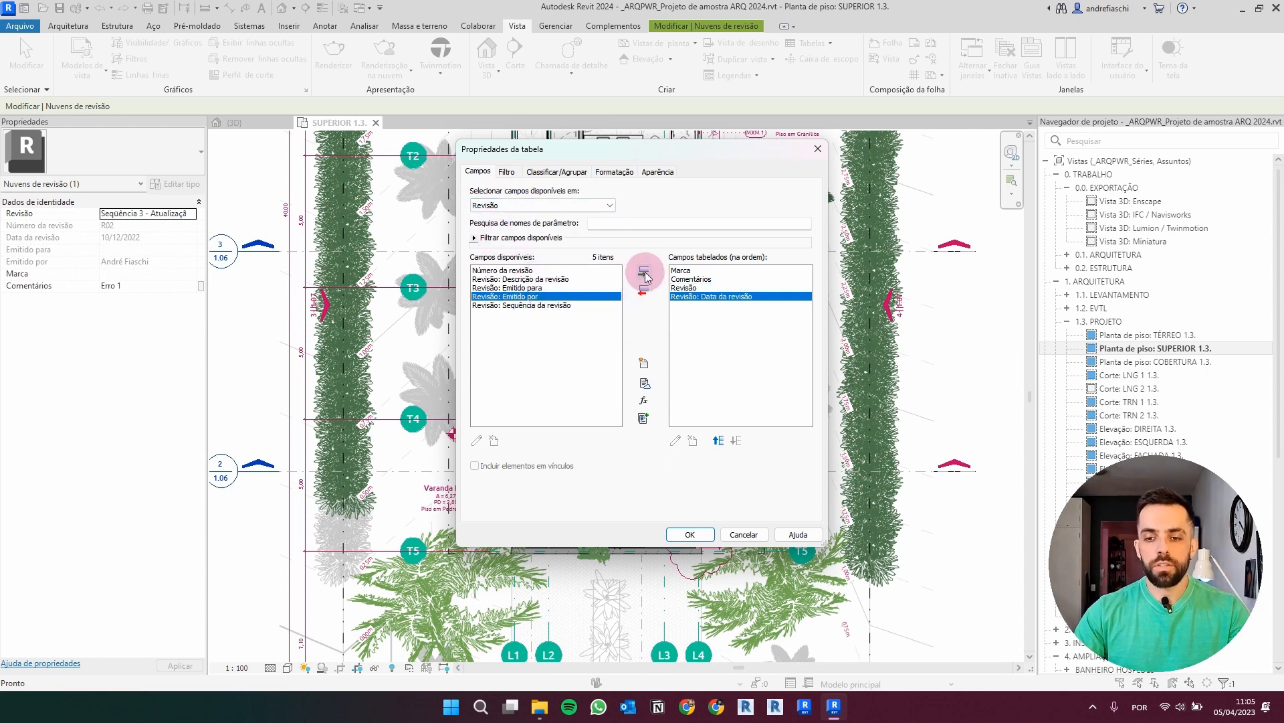
click(643, 271)
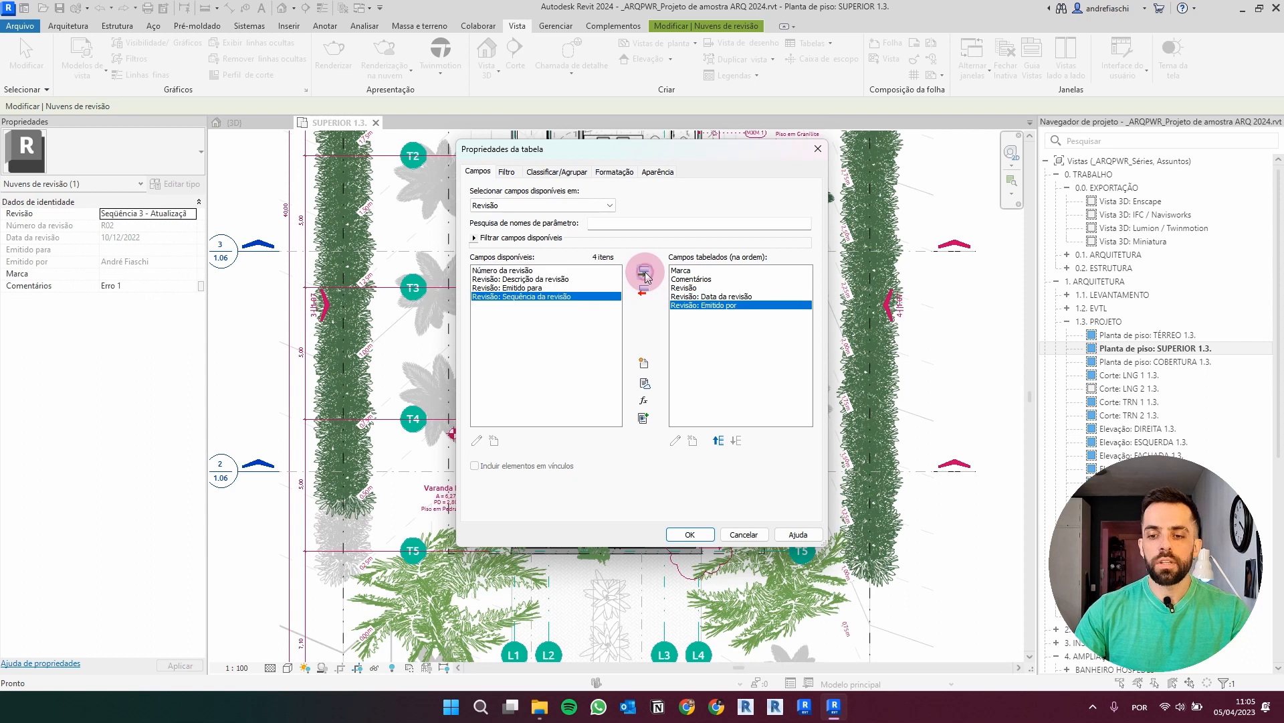
click(547, 172)
click(689, 536)
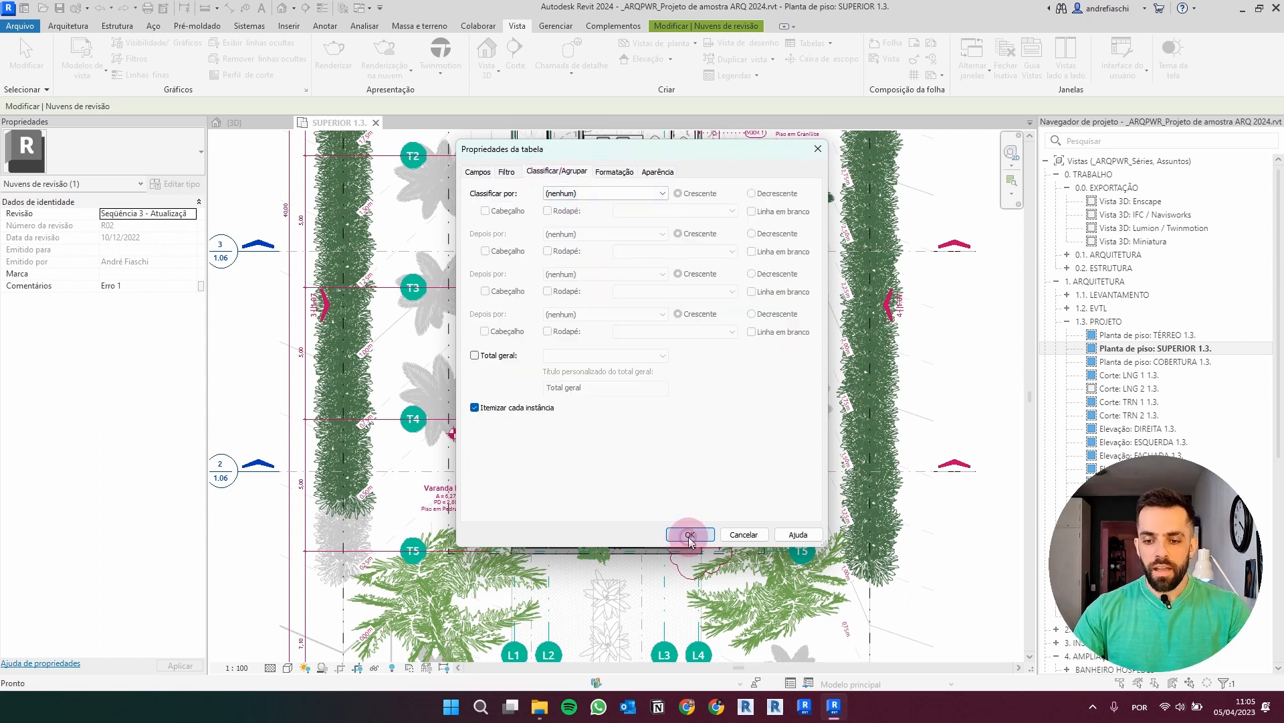
Step: Locate the revision cloud commented Trocar in the model by highlighting it from its row in the revision cloud schedule
click(546, 289)
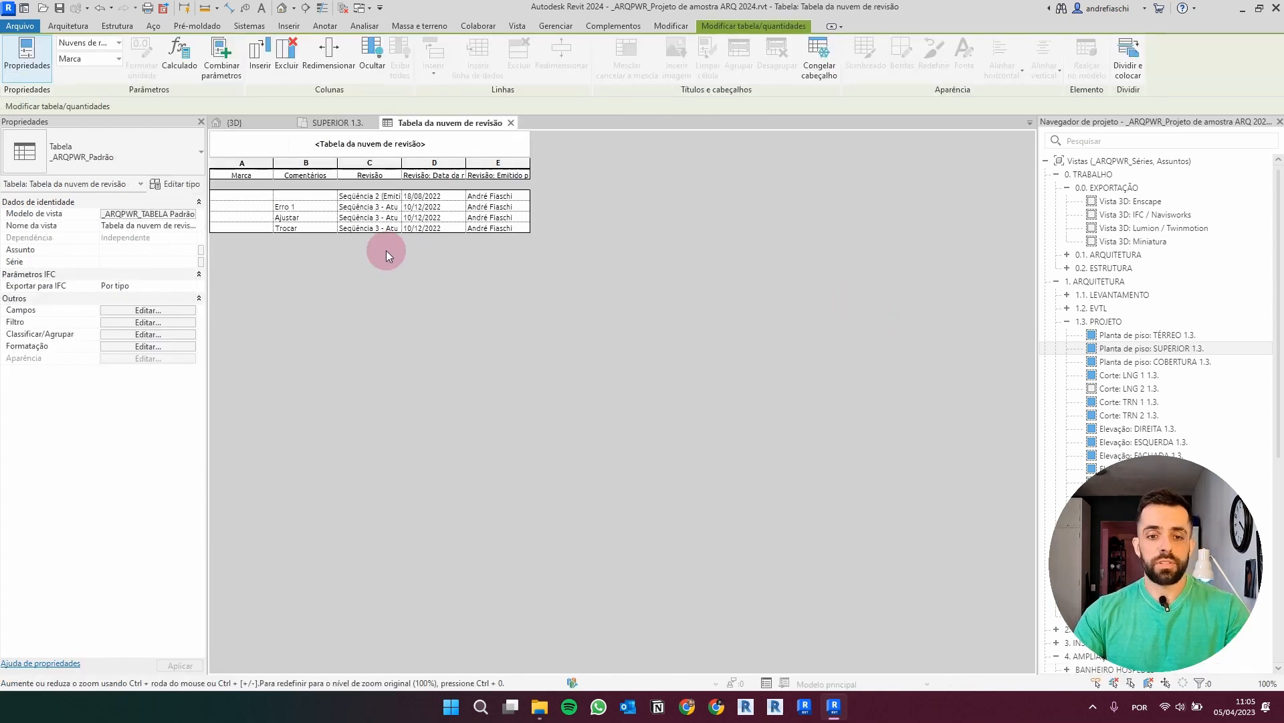
click(287, 206)
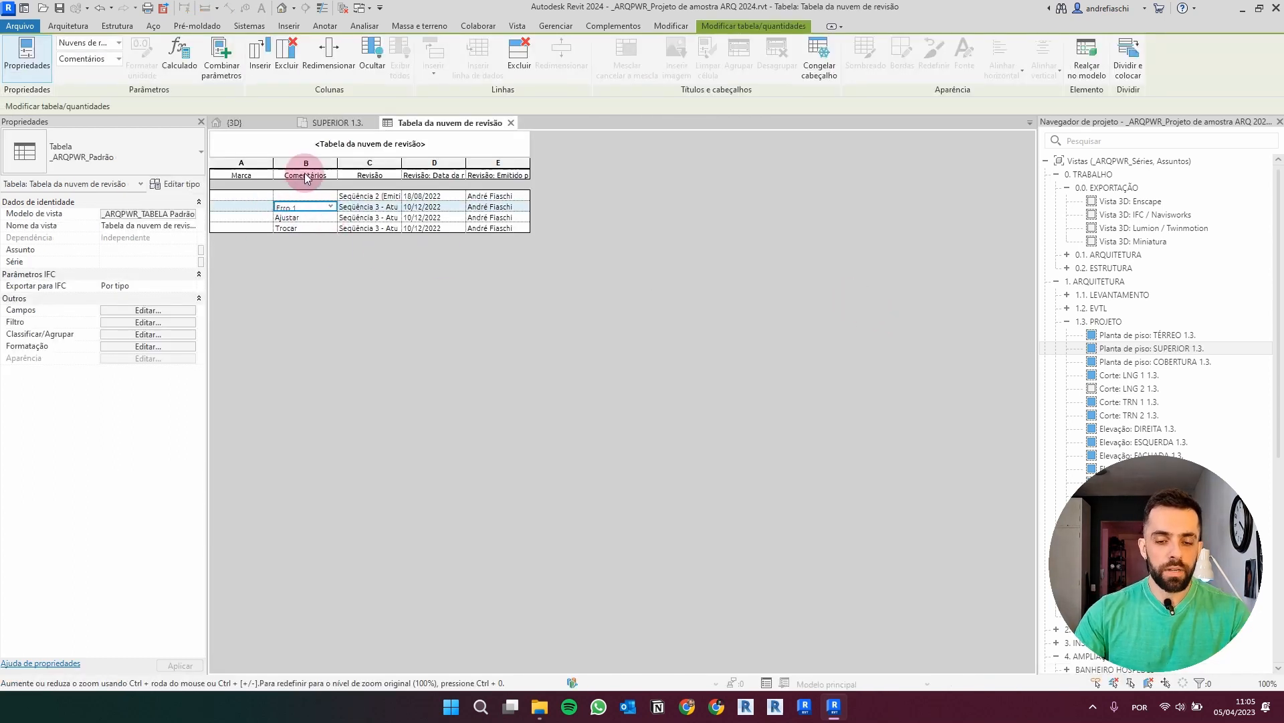
click(302, 228)
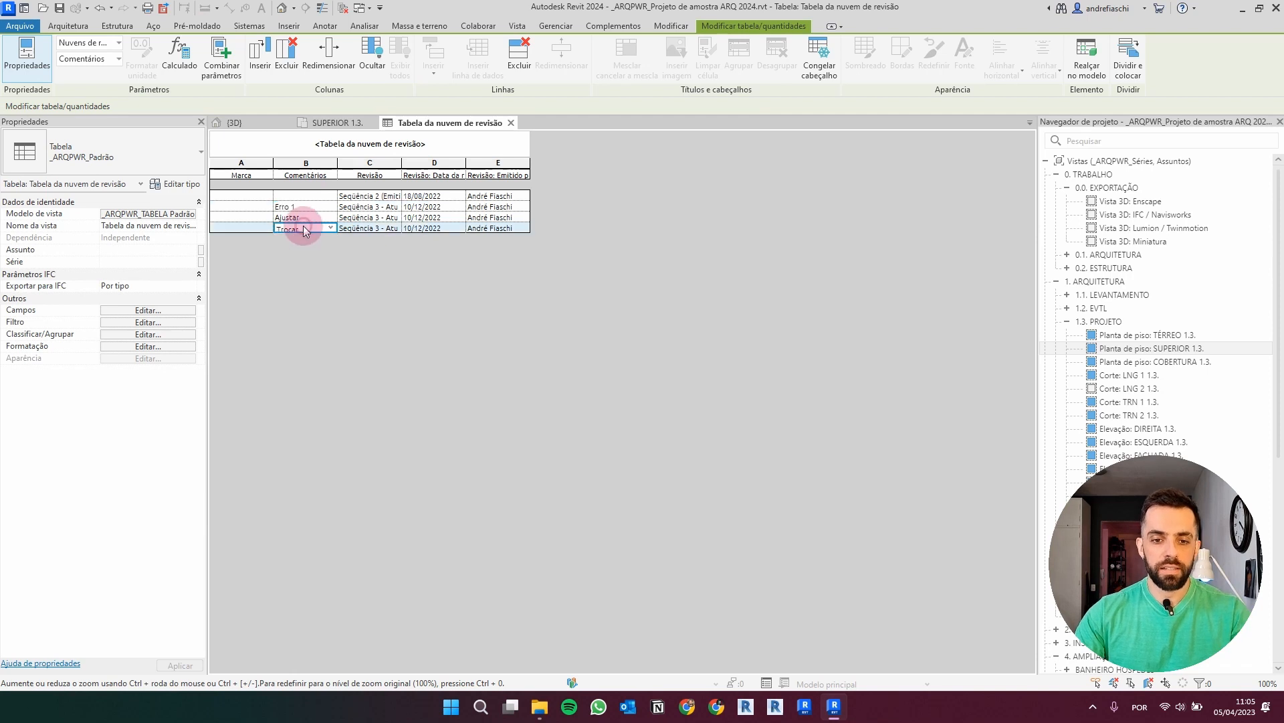
click(1096, 74)
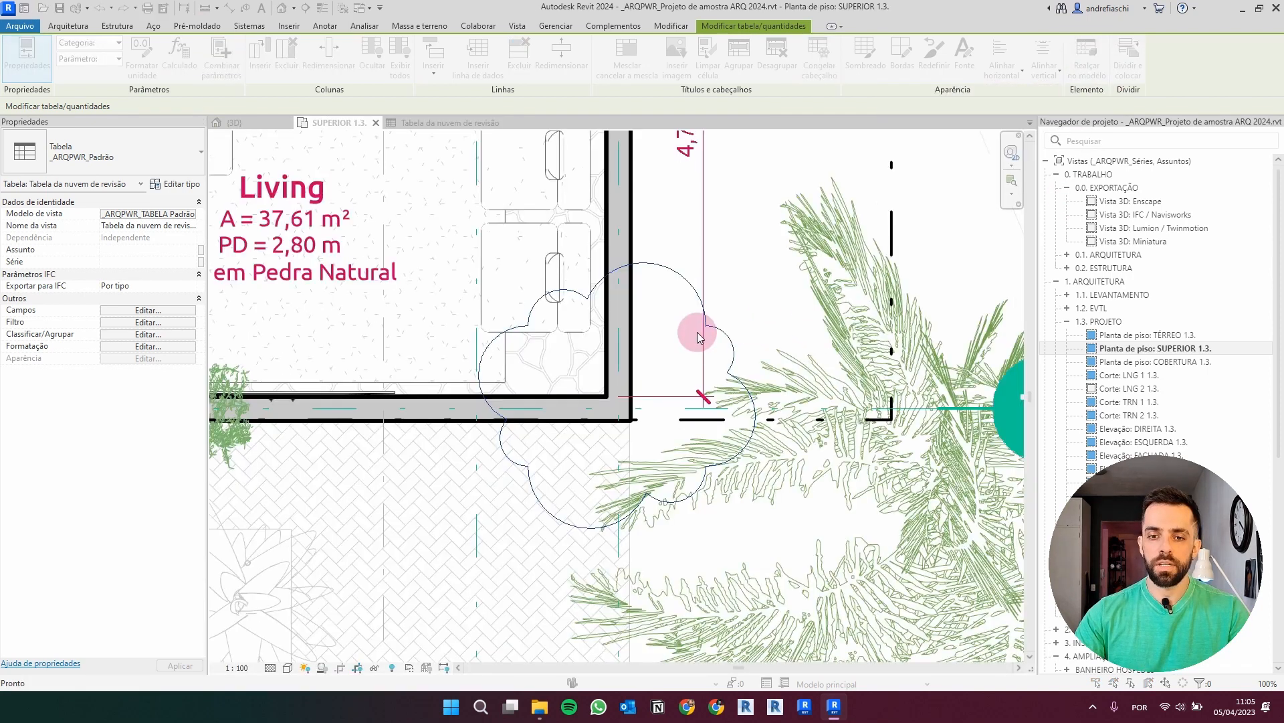
click(710, 370)
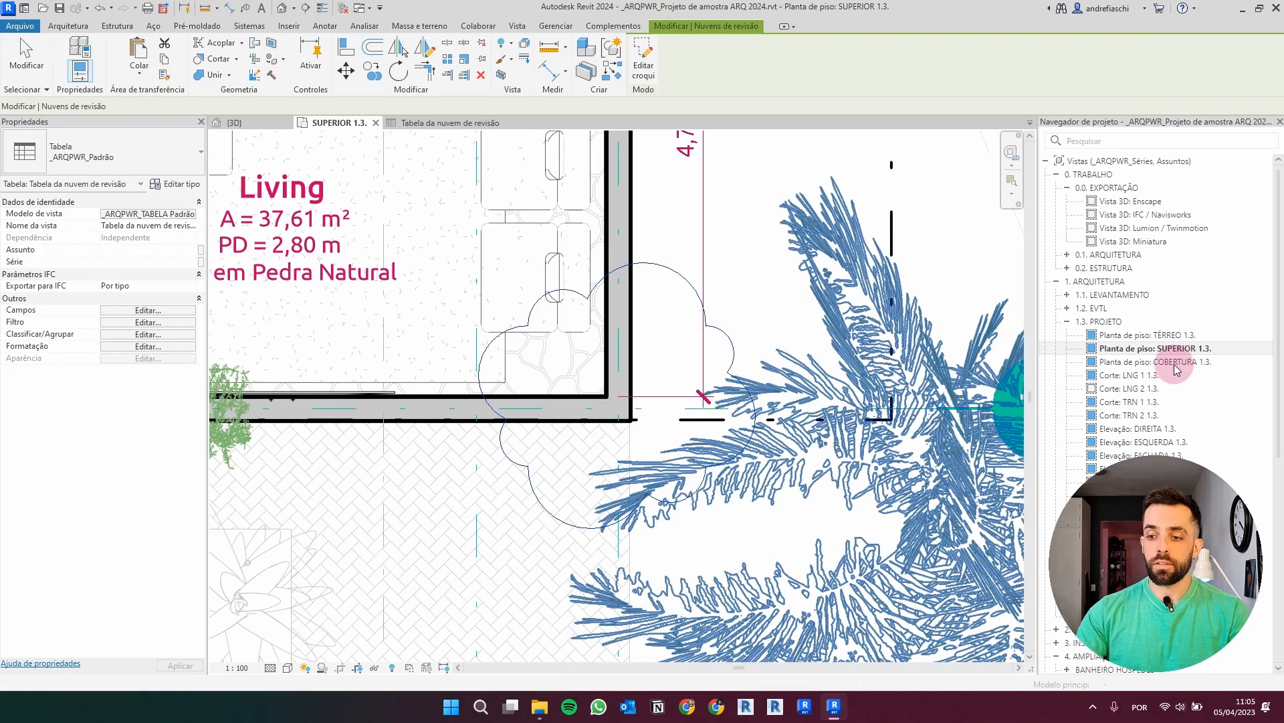
Step: Open the TELA INICIAL sheet and slightly widen the IMAGEM column of the MOBILIÁRIO schedule placed on it
scroll(575, 324, down, 1)
scroll(575, 323, down, 2)
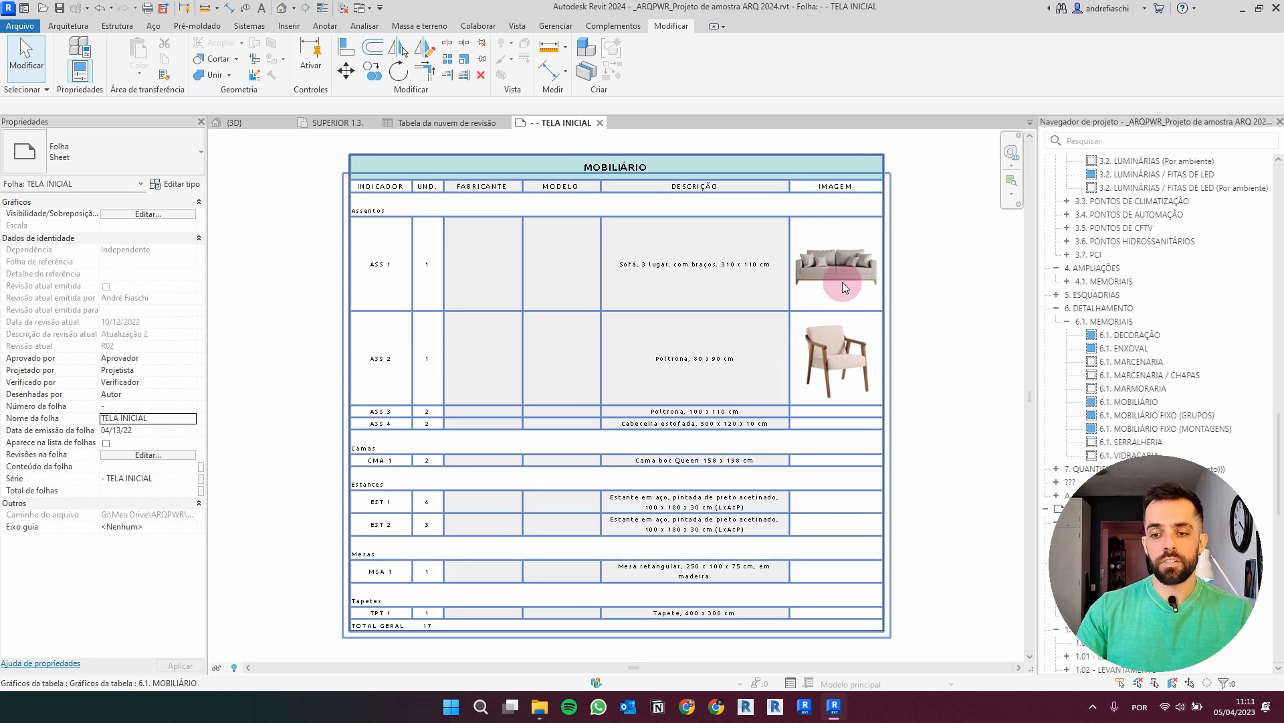
click(881, 224)
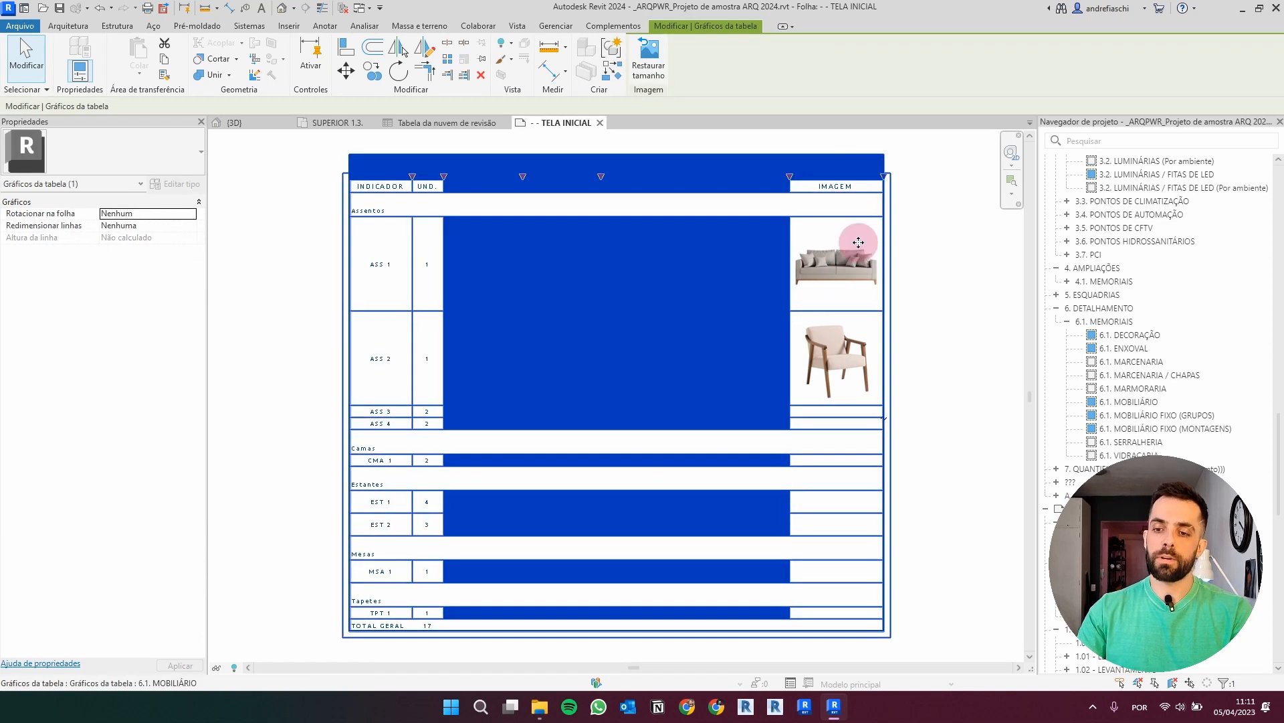
mouse_move(885, 177)
mouse_down()
mouse_move(908, 179)
mouse_move(886, 185)
mouse_up()
click(960, 287)
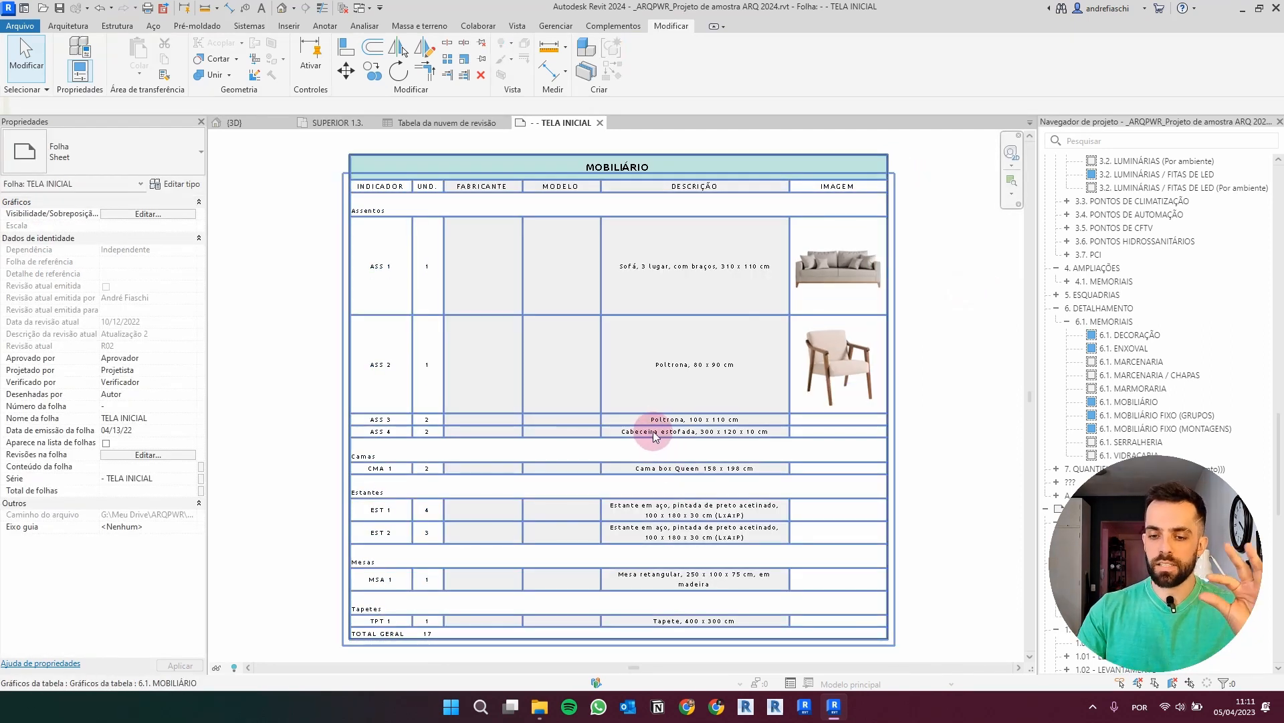
Step: Resize all rows (Tudo) of the MOBILIÁRIO schedule on the sheet to a row height of 1,00
click(793, 312)
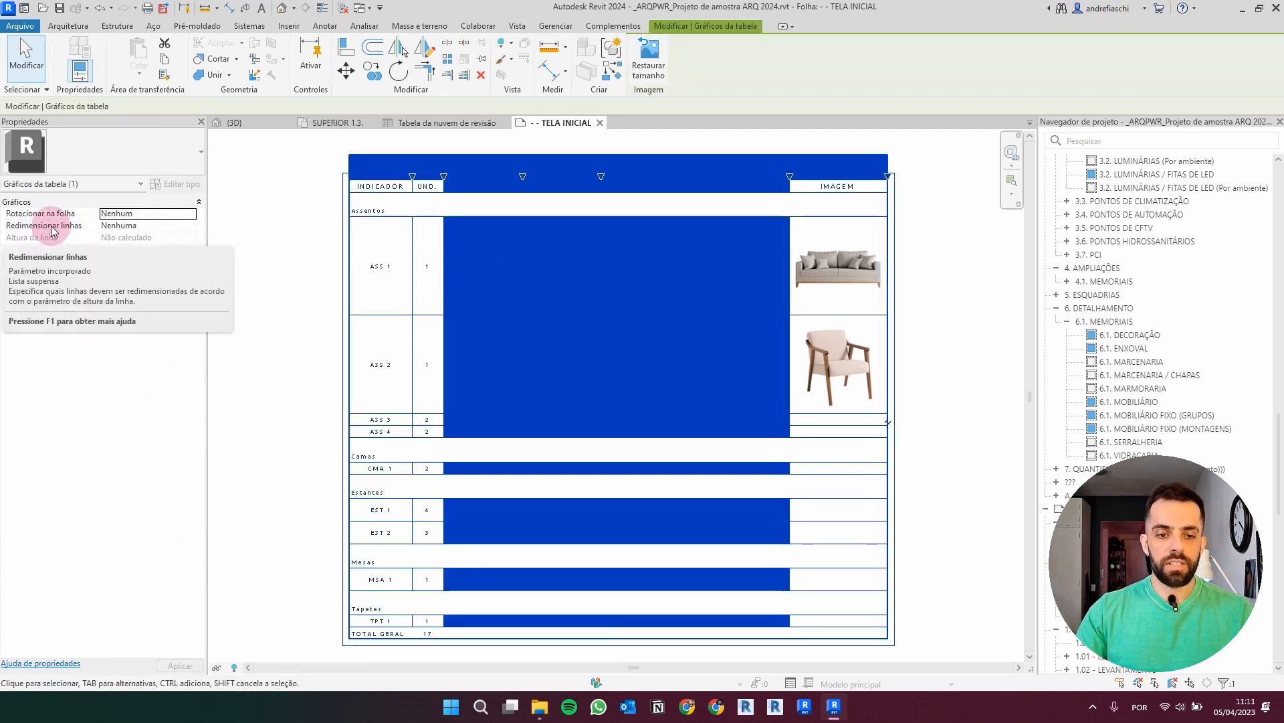
click(191, 229)
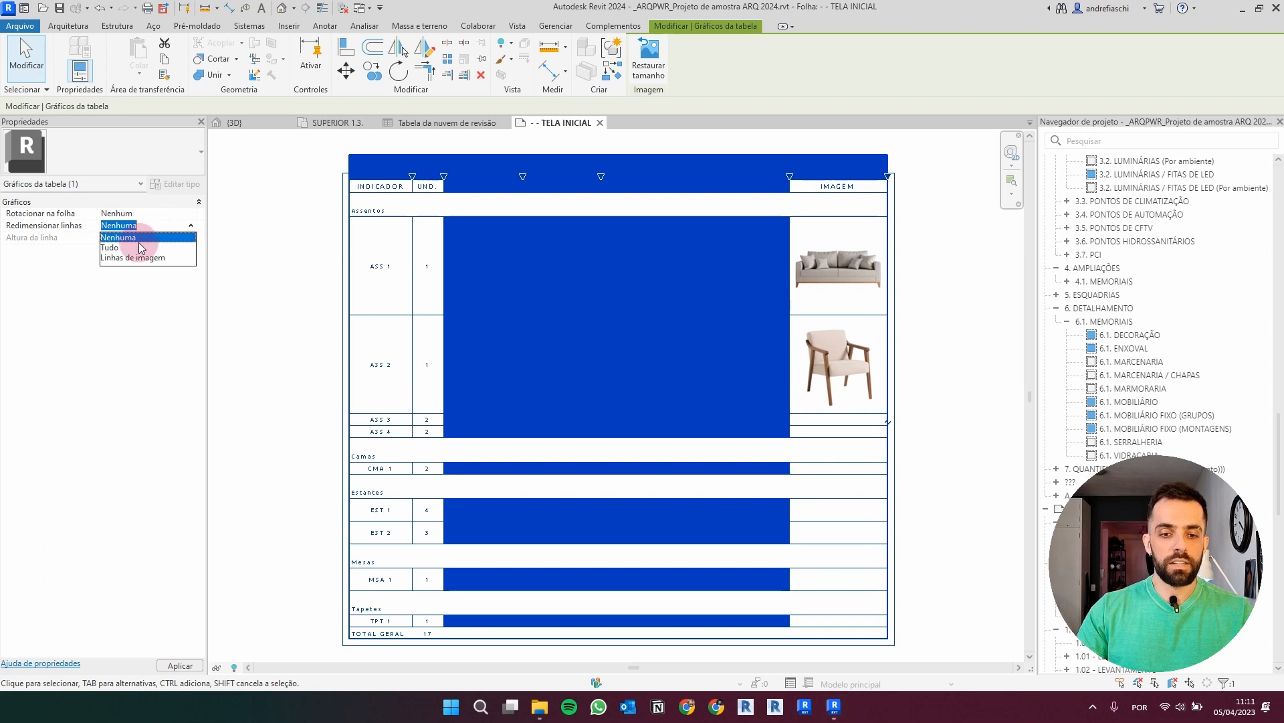
click(131, 253)
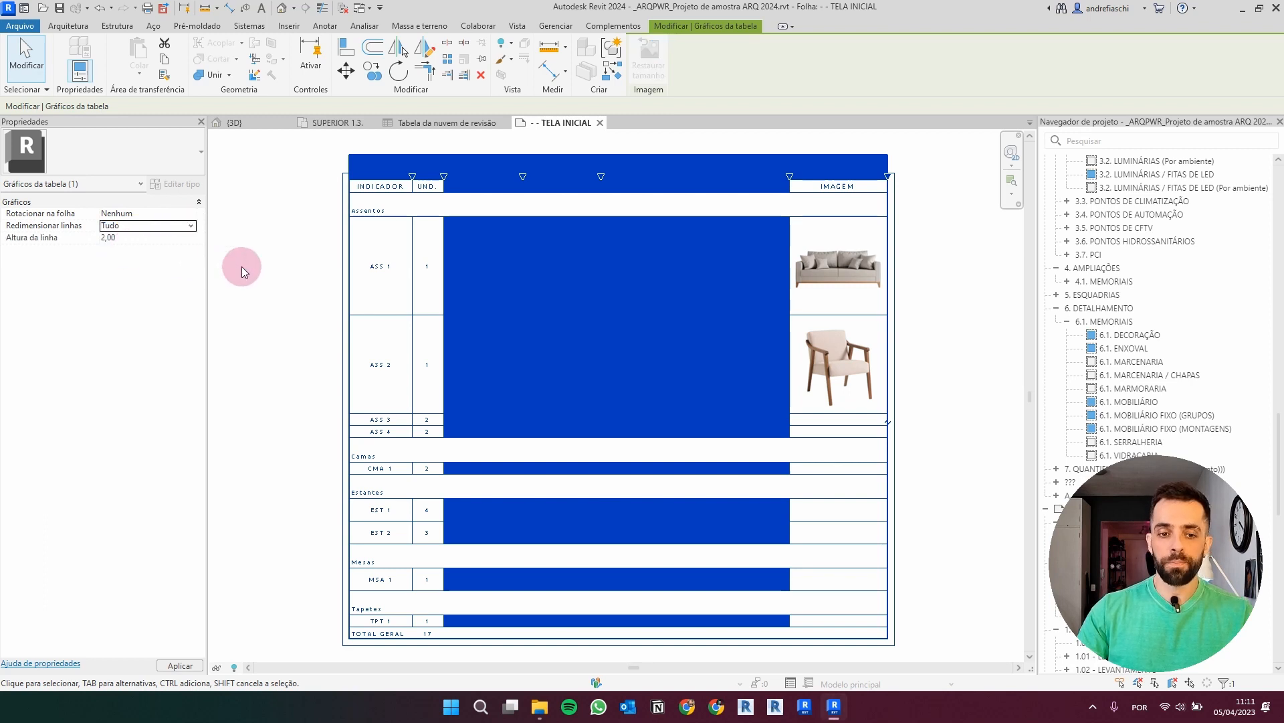
click(114, 238)
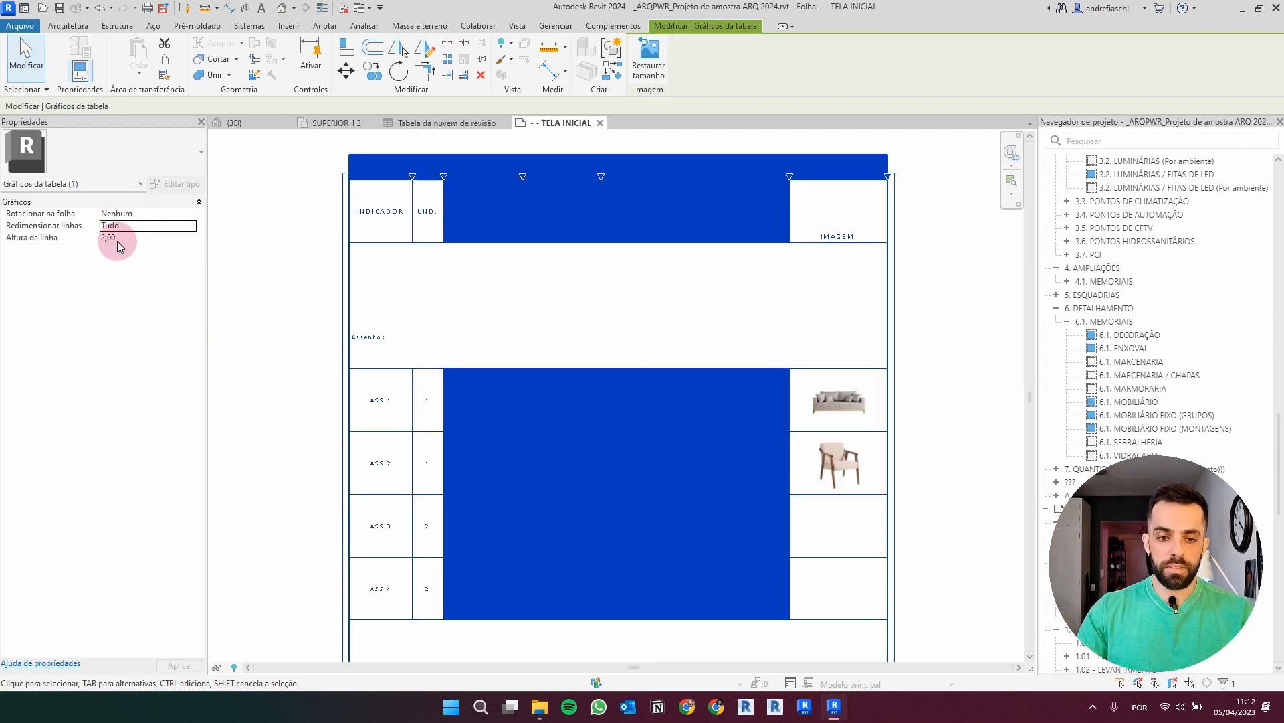
text(1,00)
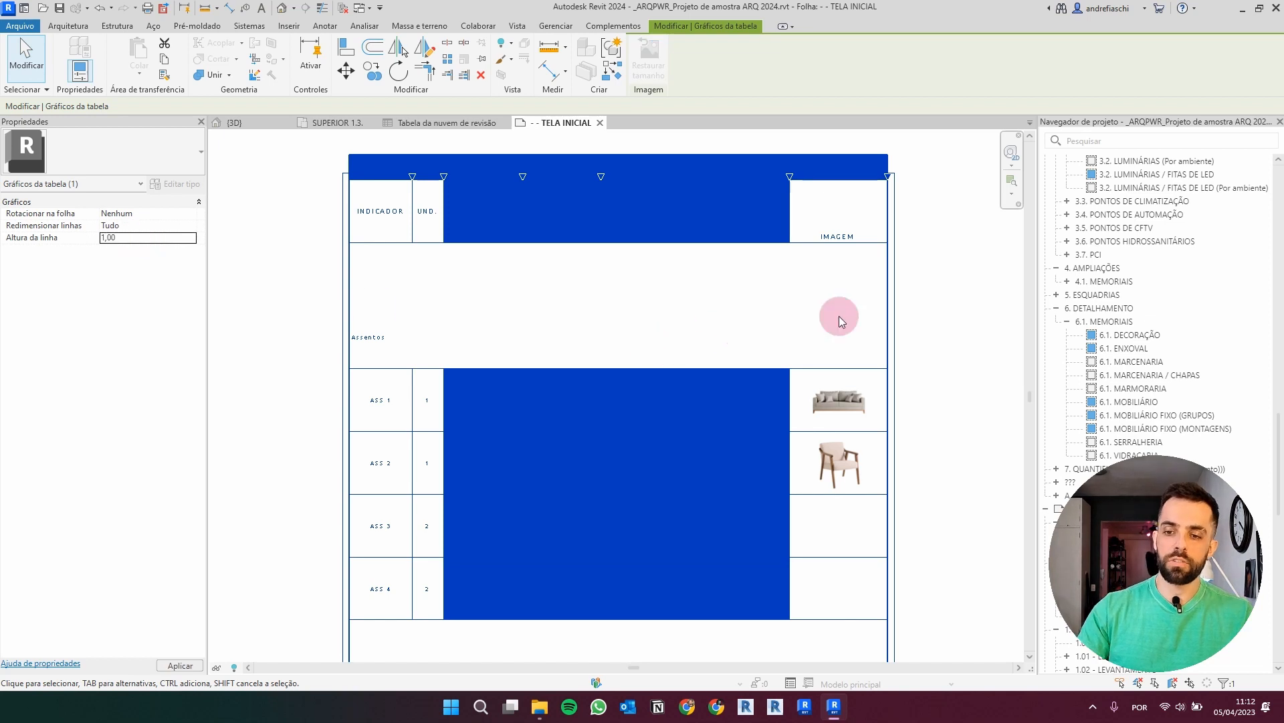
click(953, 280)
middle_drag(954, 396, 894, 270)
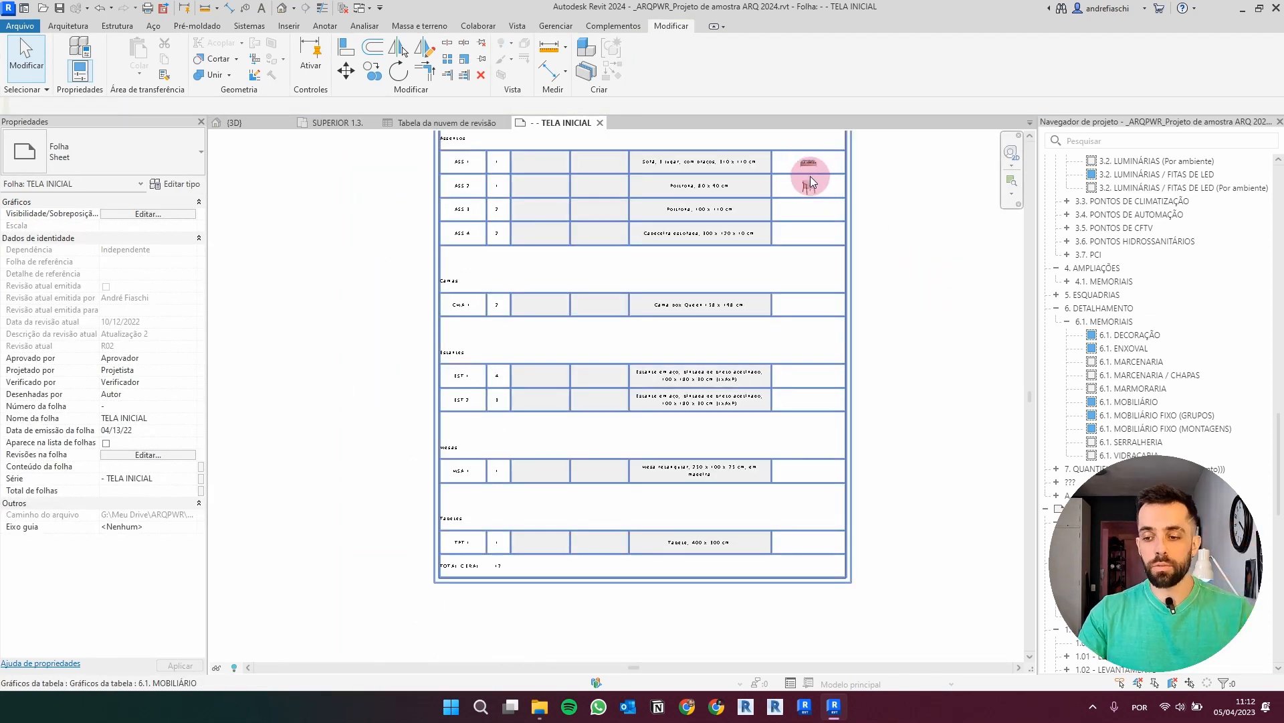
Step: Limit the MOBILIÁRIO schedule's row resizing to Linhas de imagem, with a row height of 3,00
click(809, 176)
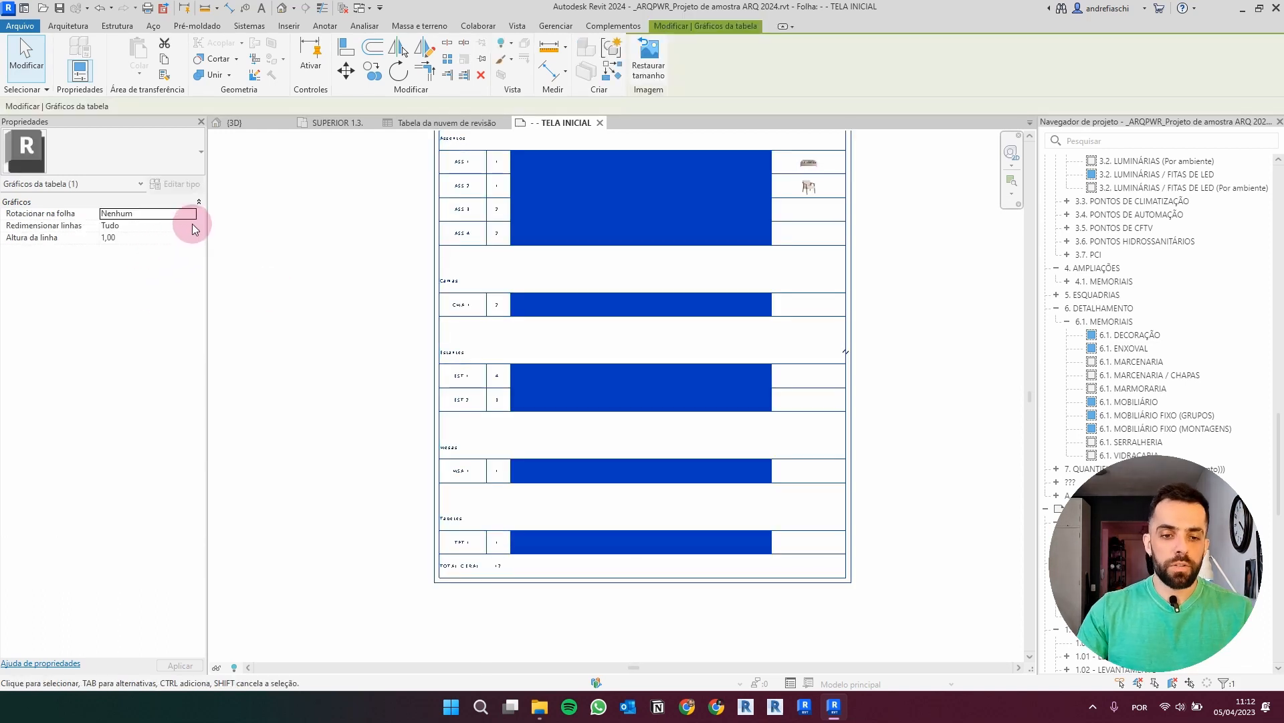
click(190, 226)
click(129, 256)
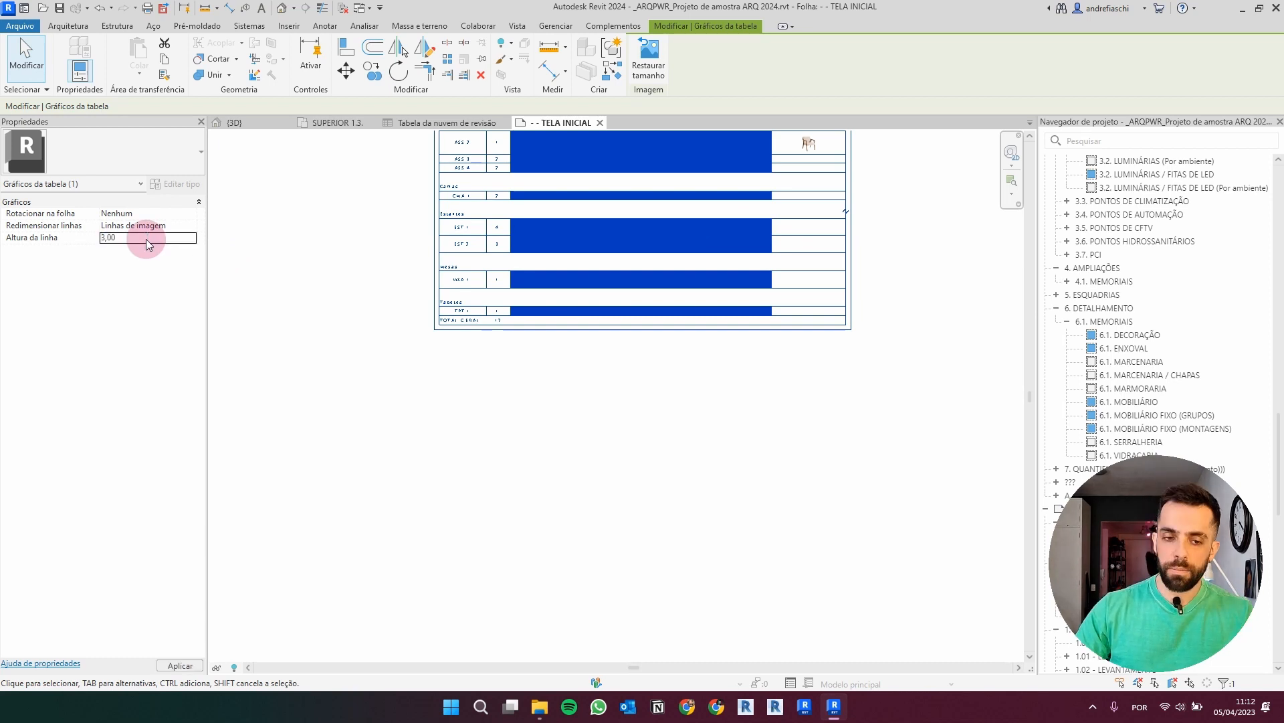
click(941, 293)
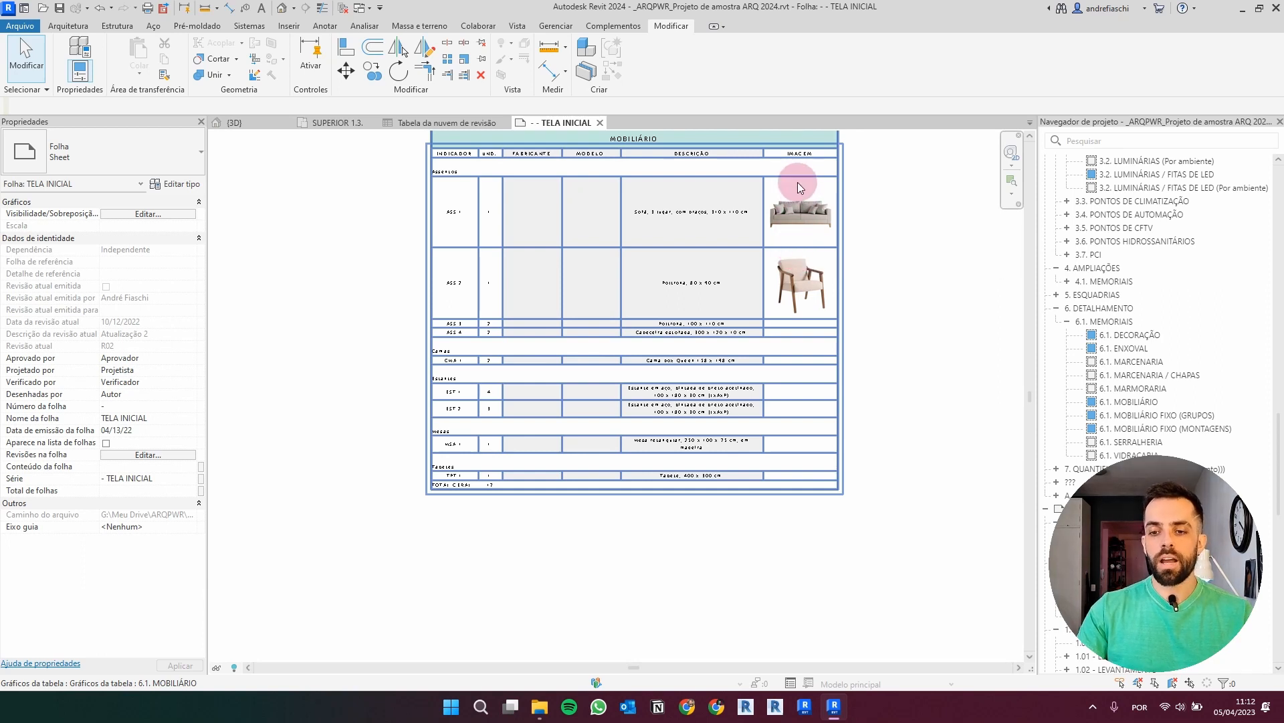
scroll(637, 360, up, 4)
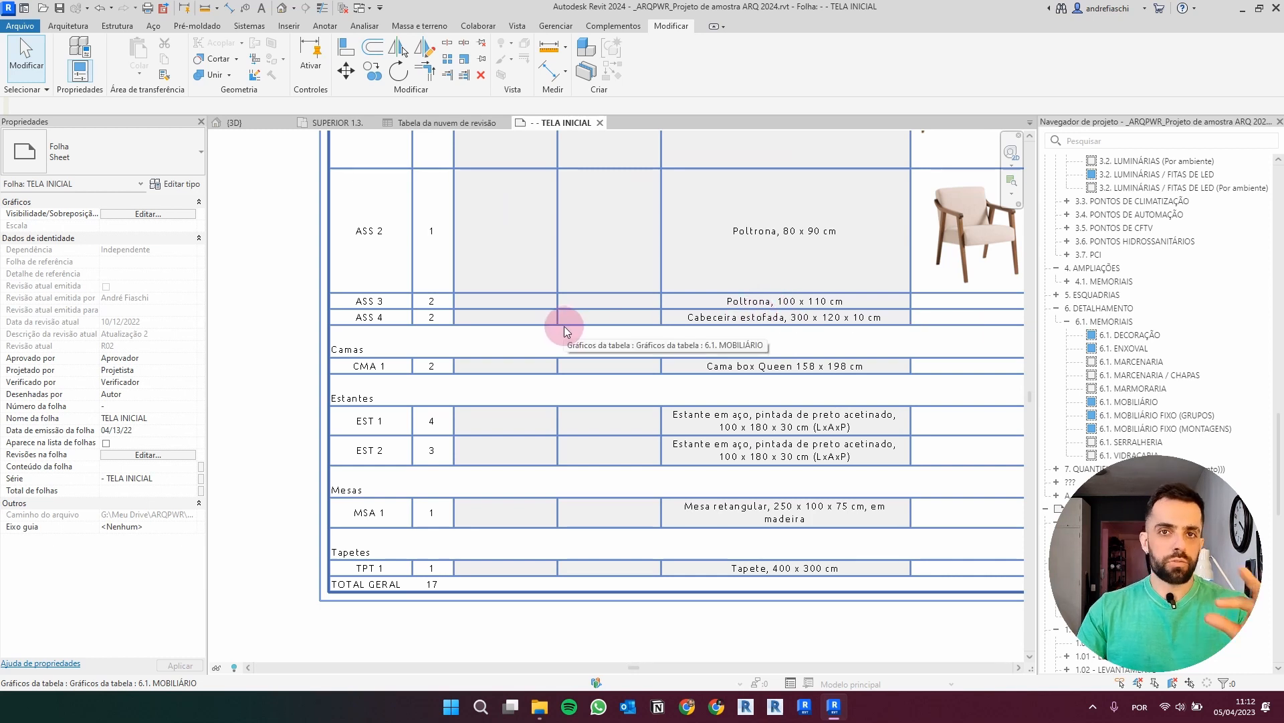
scroll(780, 367, down, 5)
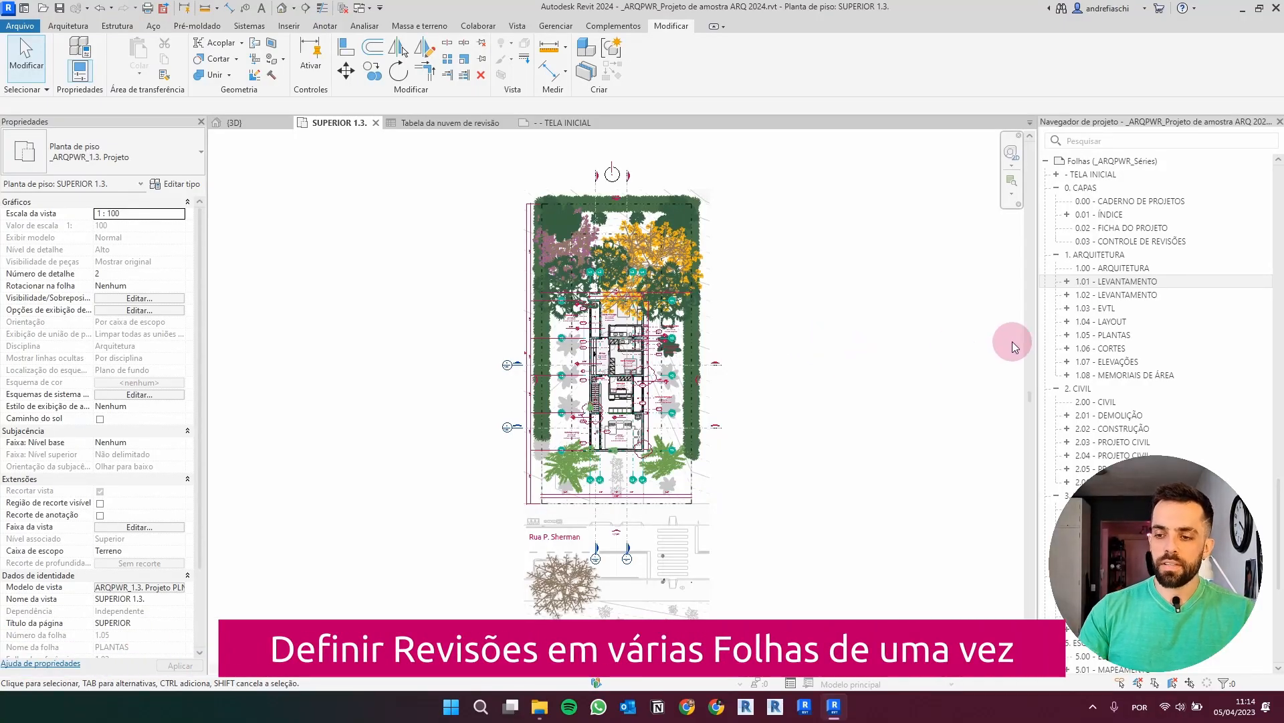
Step: Select sheets 1.01 LEVANTAMENTO through 1.04 LAYOUT together so their shared sheet properties can be edited
click(1129, 283)
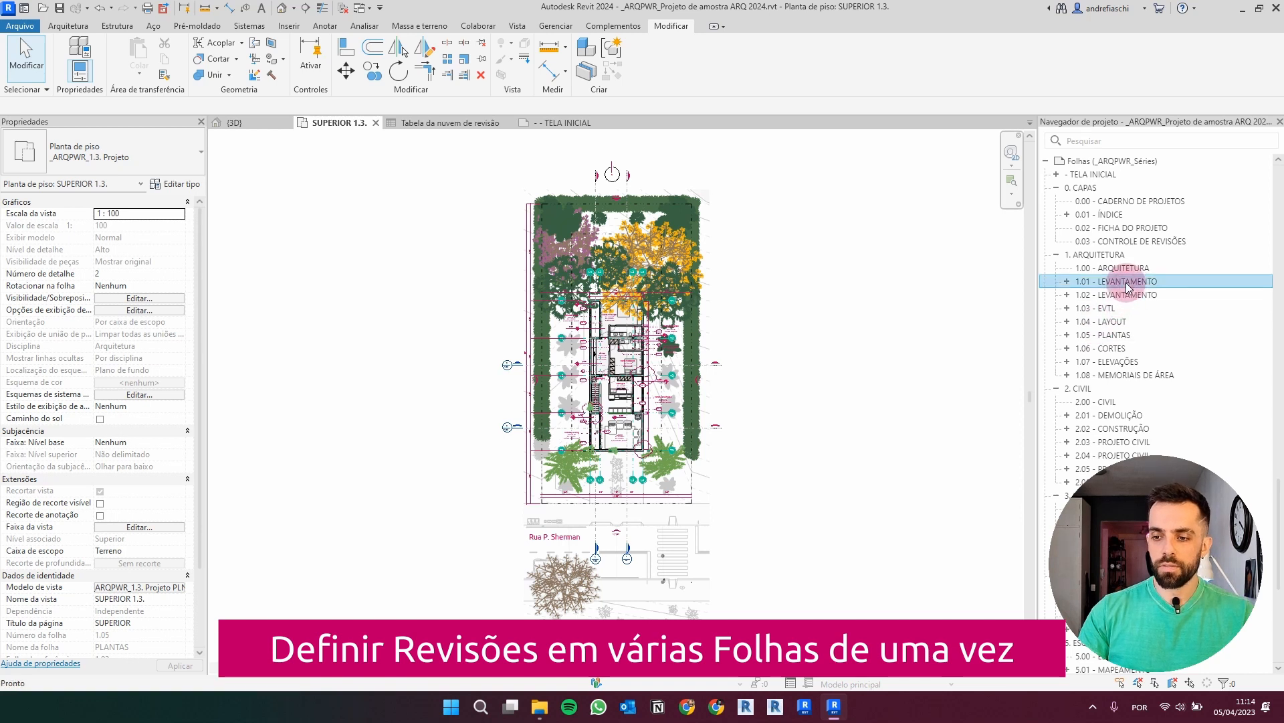
ctrl+click(1122, 295)
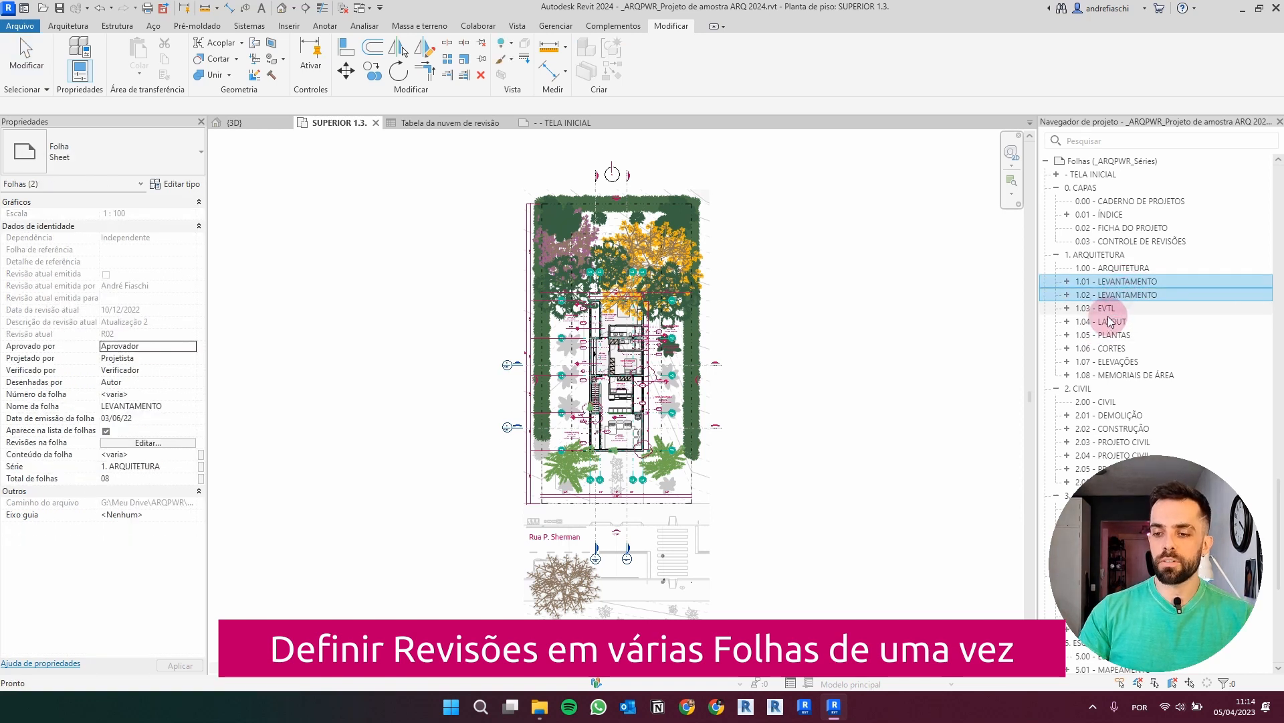
ctrl+click(1109, 308)
ctrl+click(1113, 324)
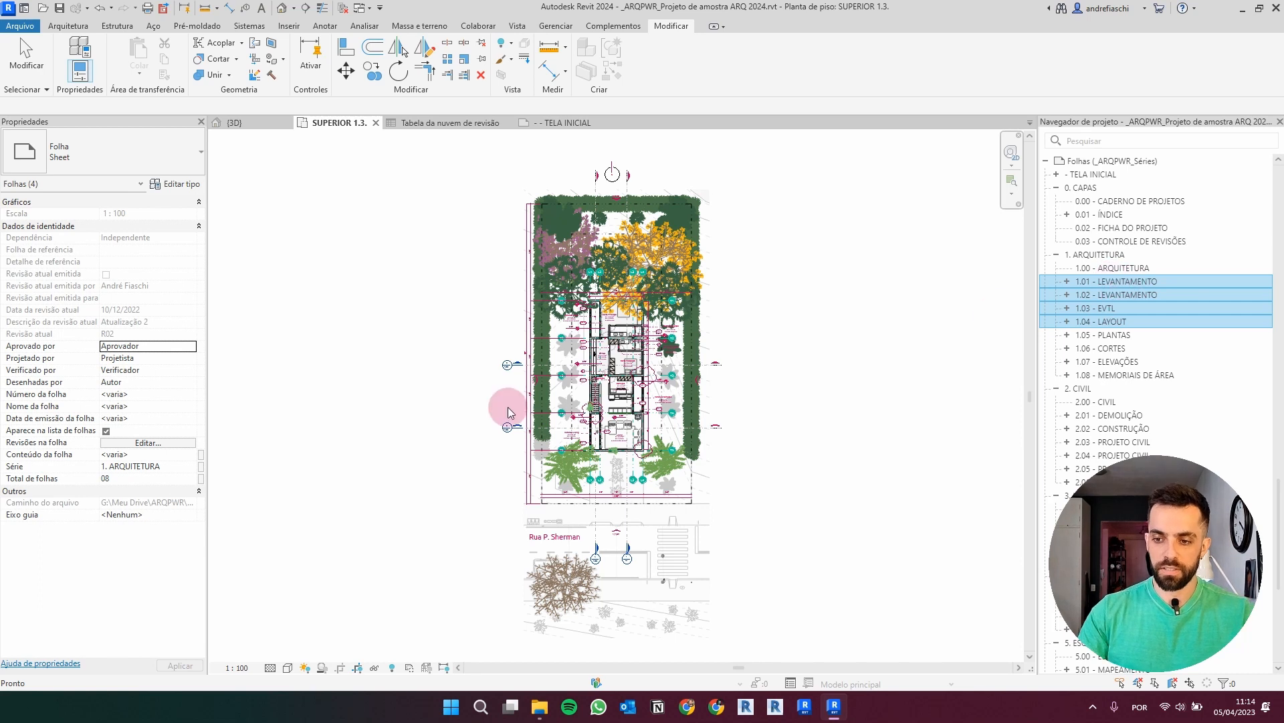
Step: Select sheets 1.01 through 1.08 together and examine their shared Revisões na folha settings, closing them without applying changes
click(1114, 283)
ctrl+click(1124, 294)
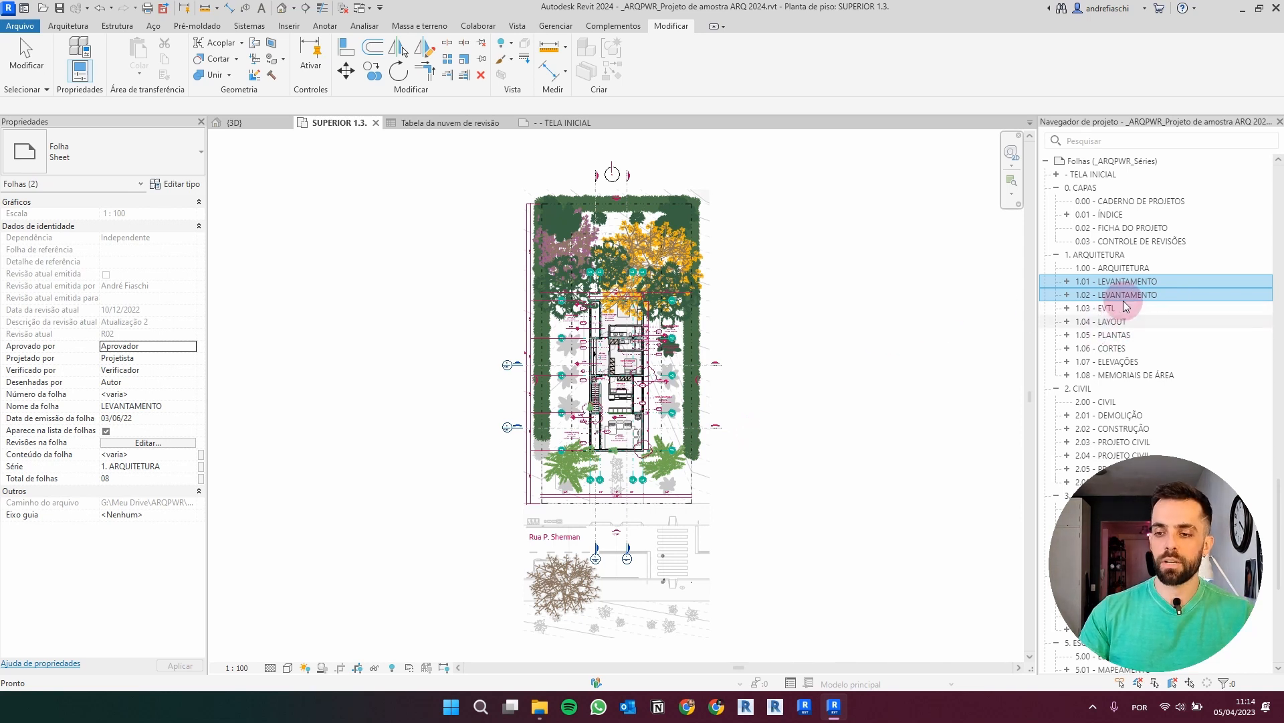
ctrl+click(1116, 309)
ctrl+click(1118, 322)
ctrl+click(1121, 335)
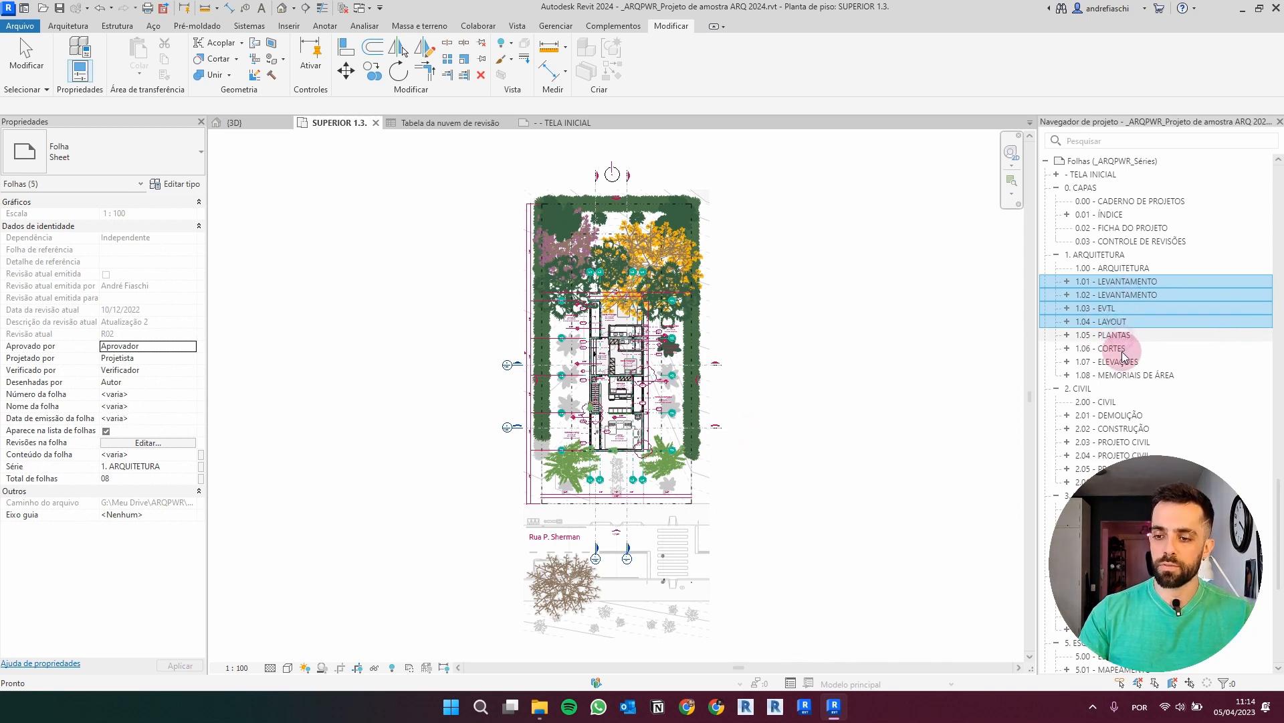
ctrl+click(1122, 350)
ctrl+click(1124, 364)
ctrl+click(1124, 377)
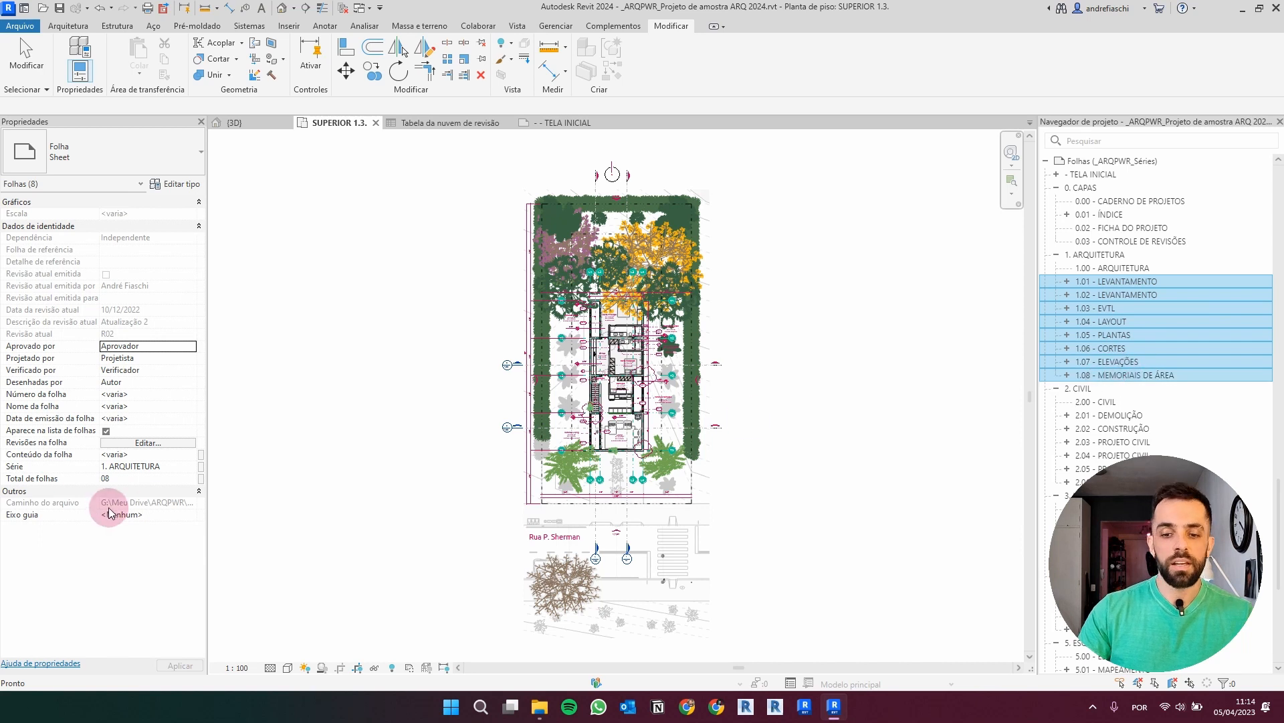
click(126, 447)
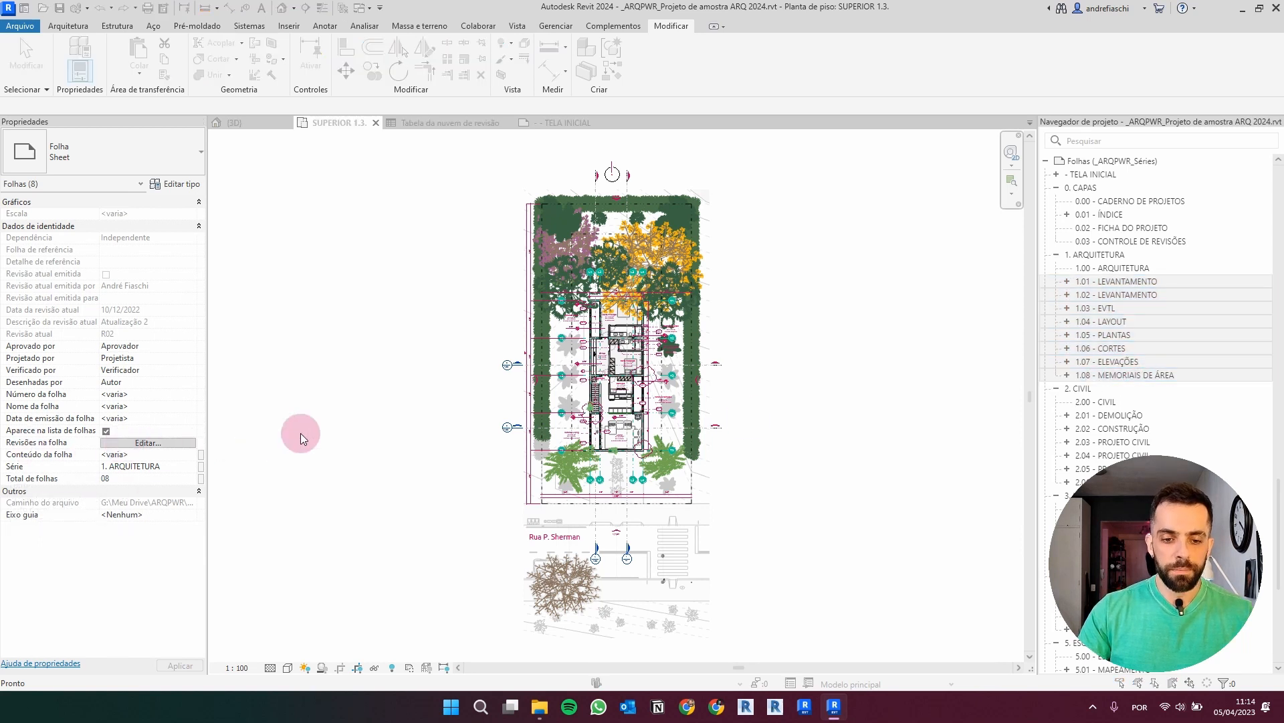
click(752, 163)
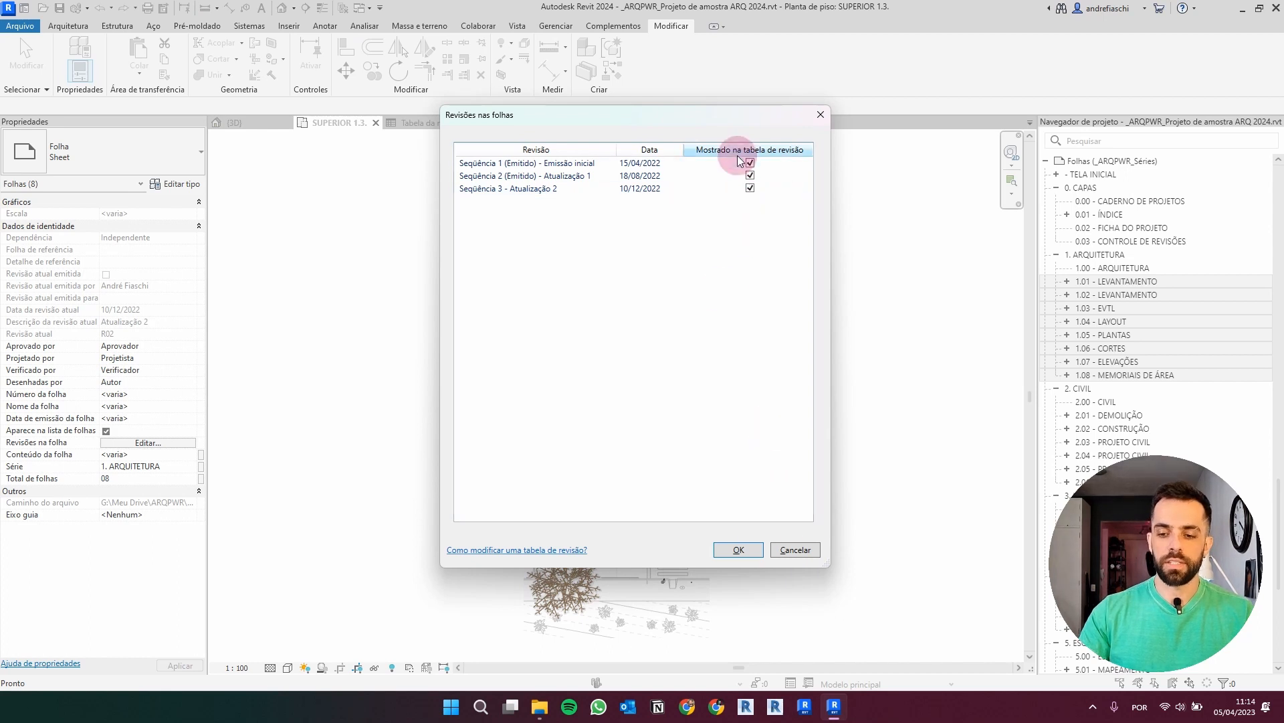
click(794, 550)
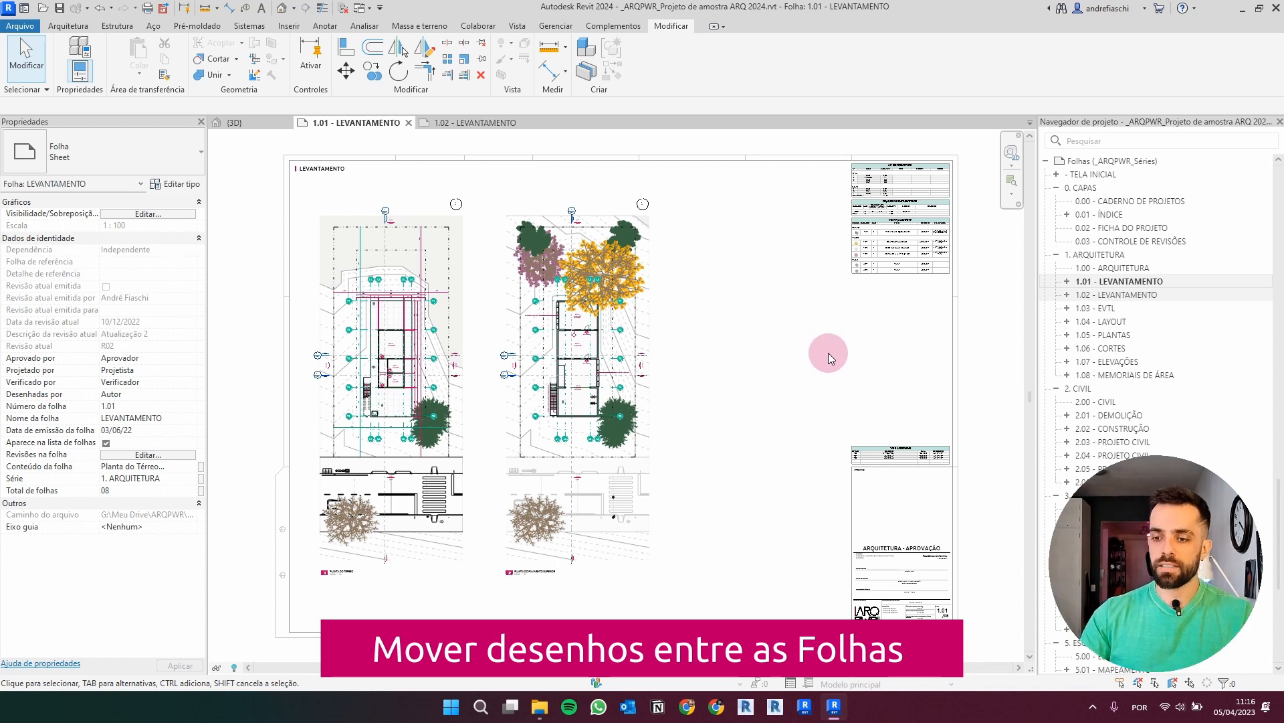
Step: Open sheet 1.02 - LEVANTAMENTO and move its two isometric 3D viewports, aligned, to sheet 1.01 - LEVANTAMENTO
click(858, 318)
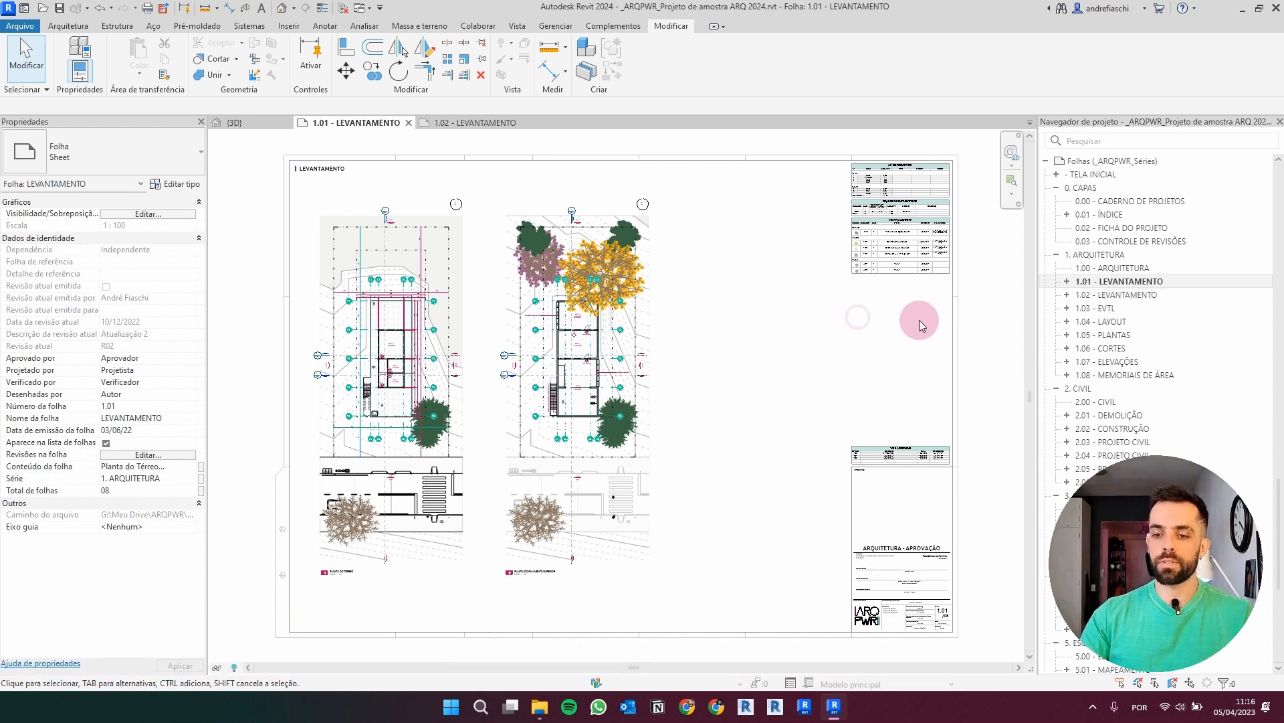
double_click(1154, 297)
click(794, 484)
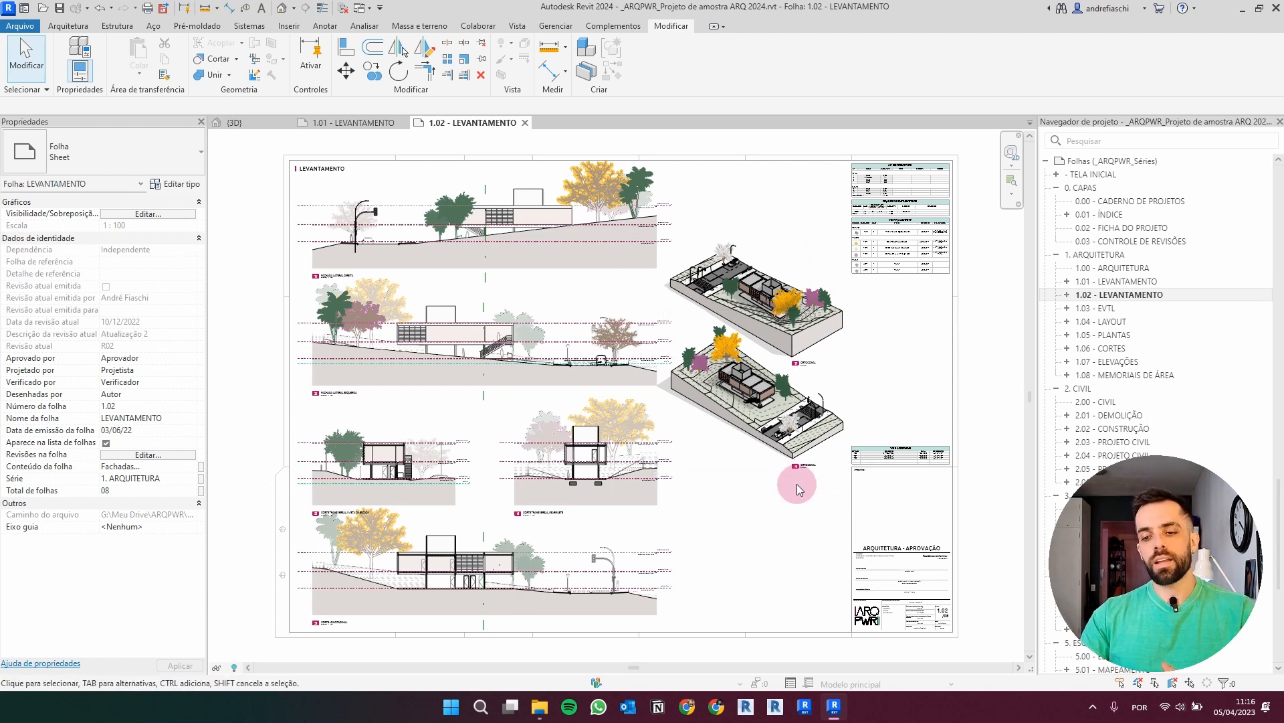
drag(770, 439, 745, 265)
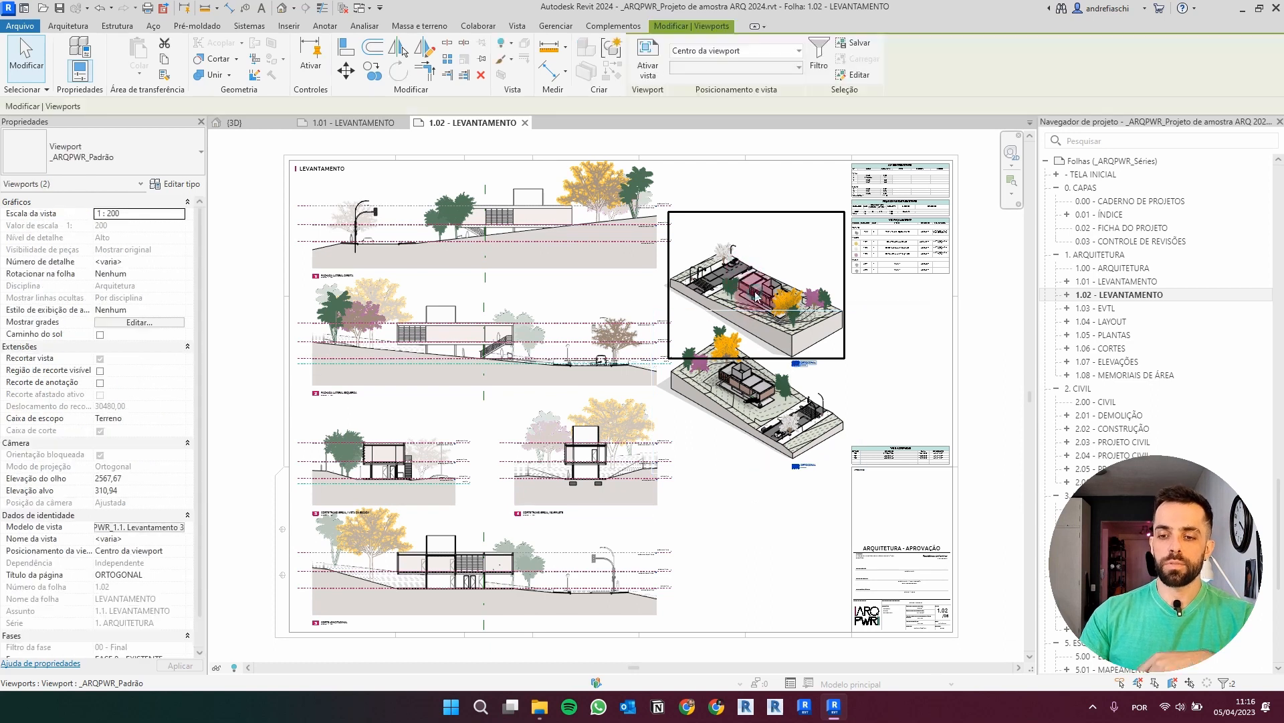
right_click(755, 291)
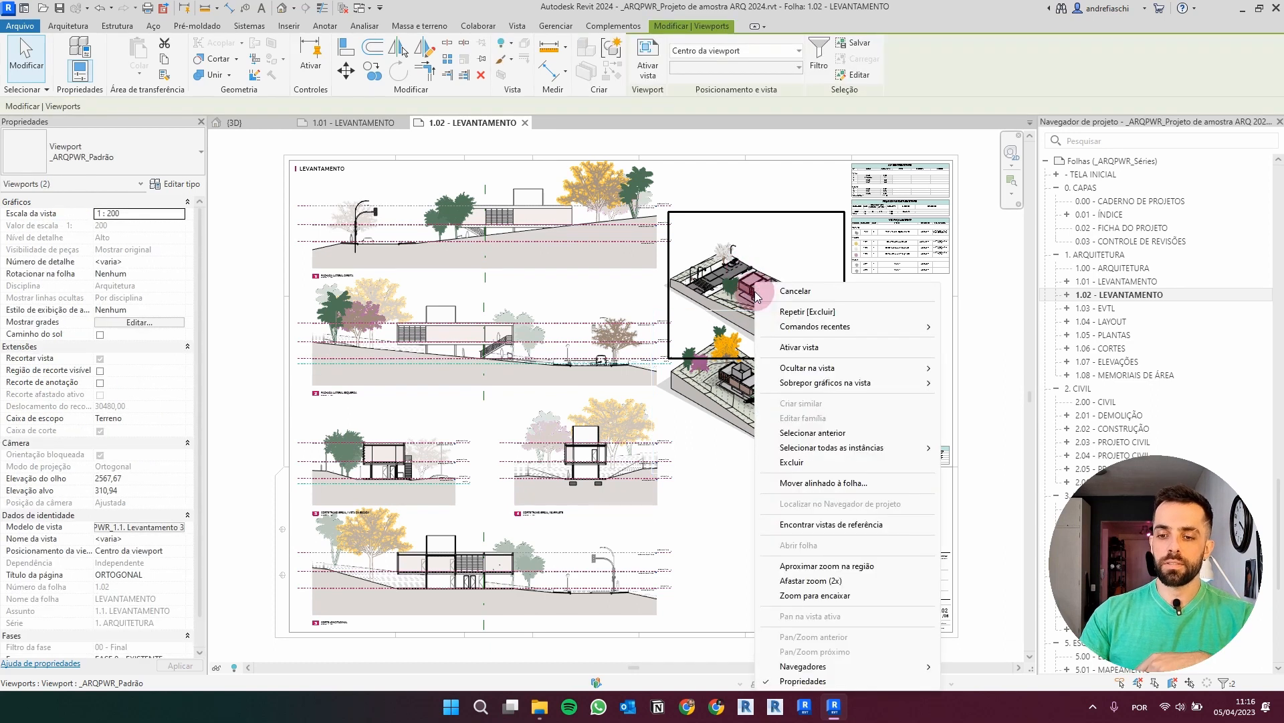
click(845, 484)
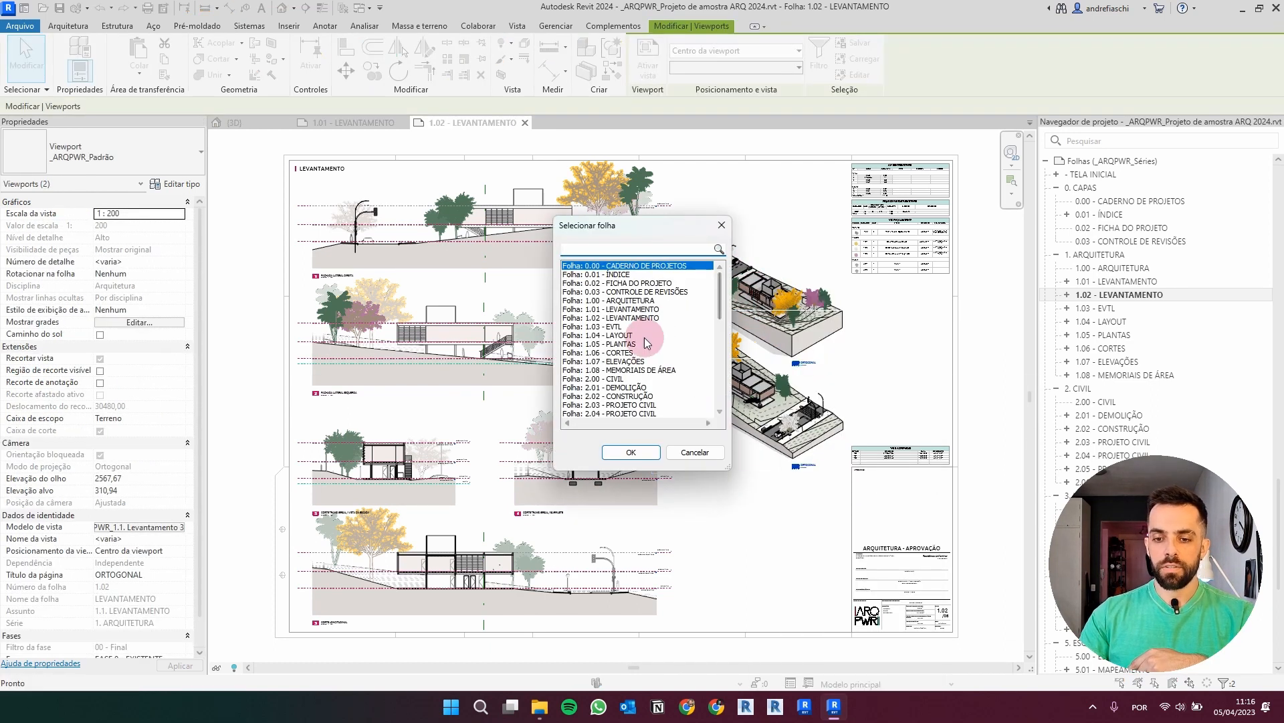
click(608, 309)
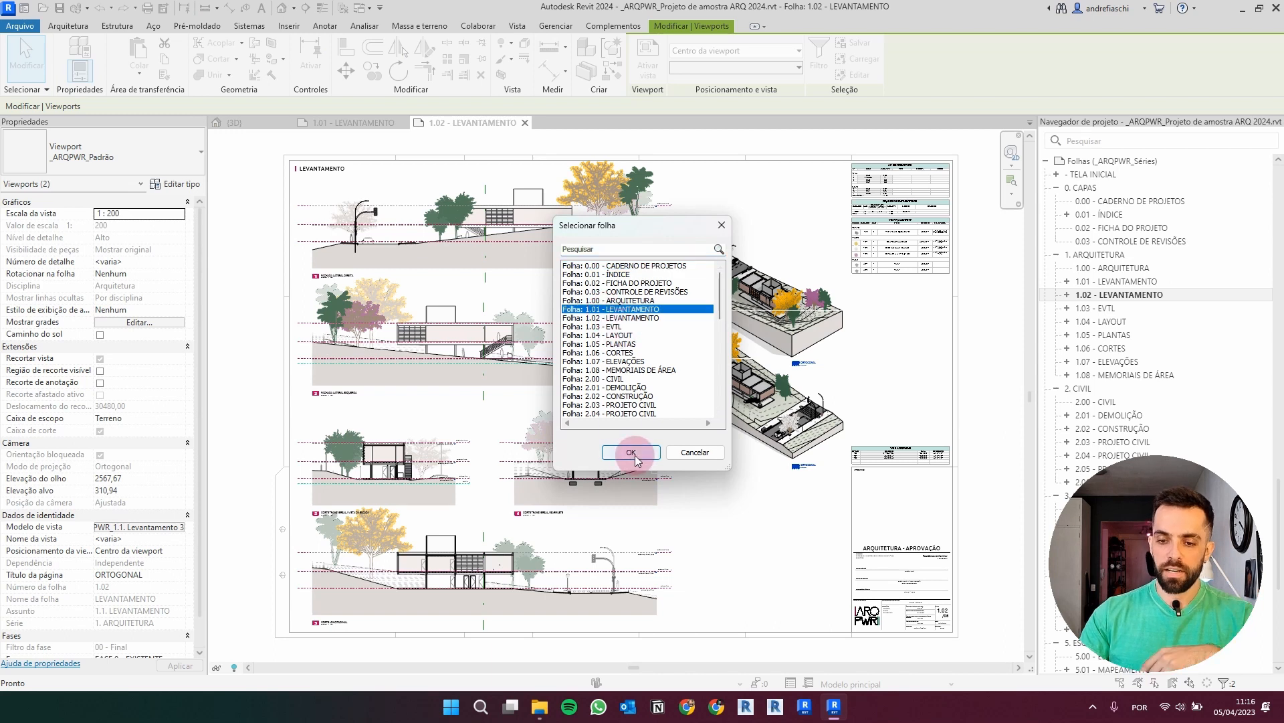
click(696, 452)
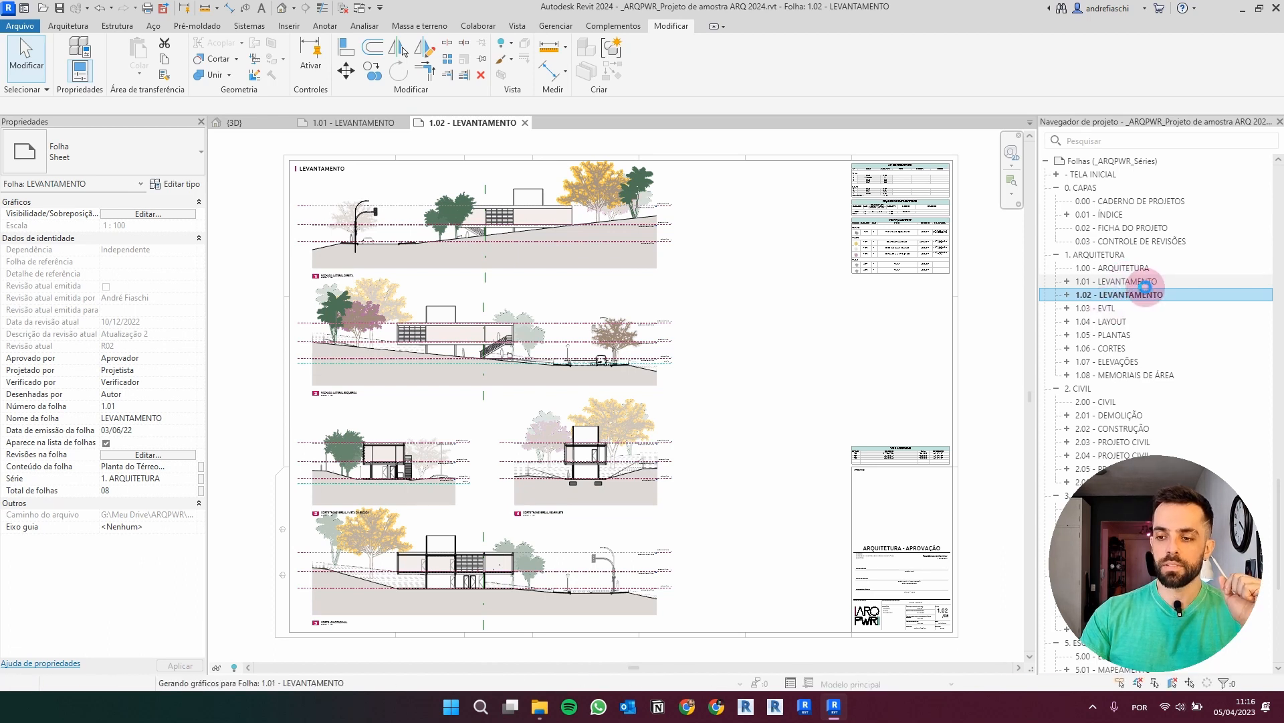
Step: Open sheet 1.01 - LEVANTAMENTO, and open sheet 1.05 - PLANTAS directly from the SUPERIOR 1.3. floor plan view
double_click(1146, 285)
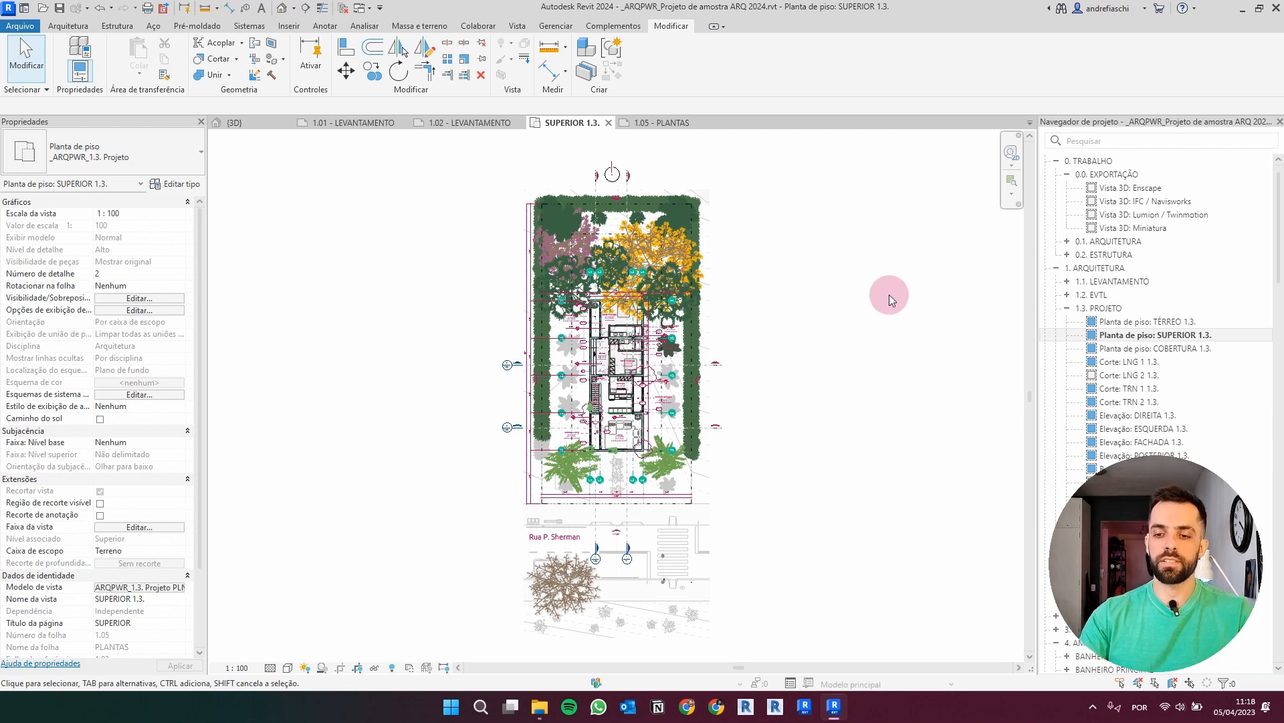
right_click(817, 238)
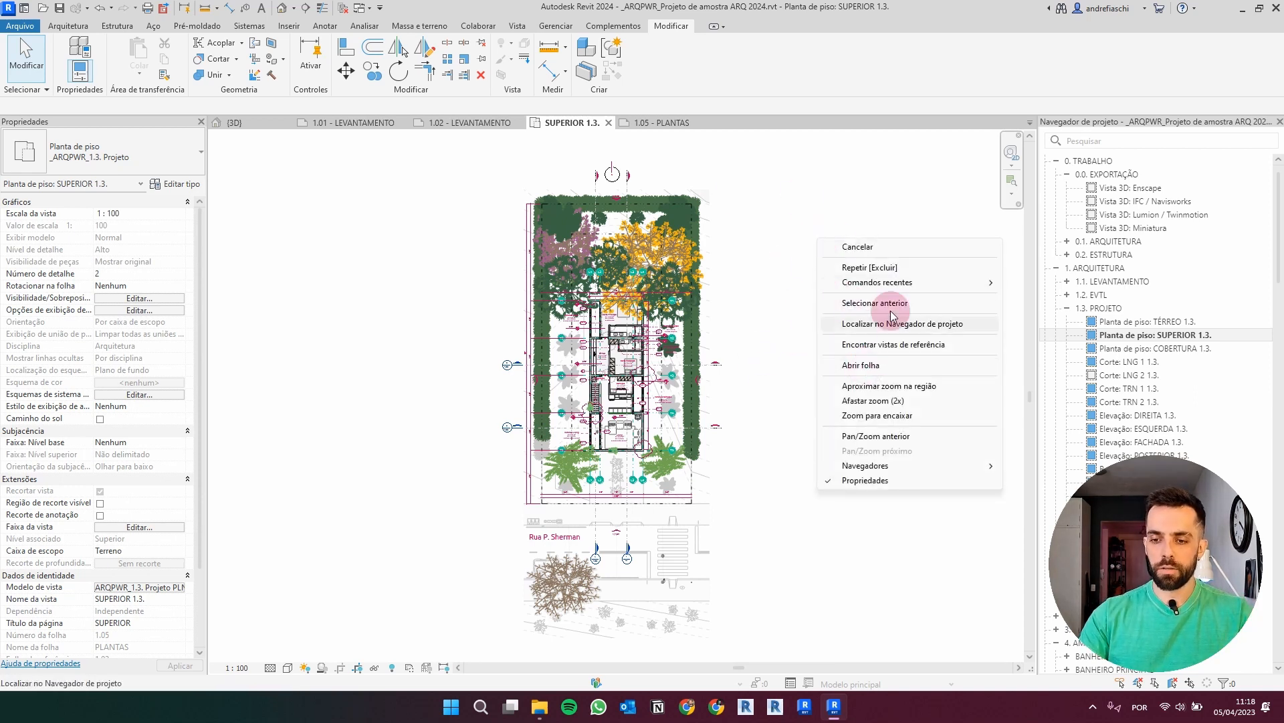
click(870, 369)
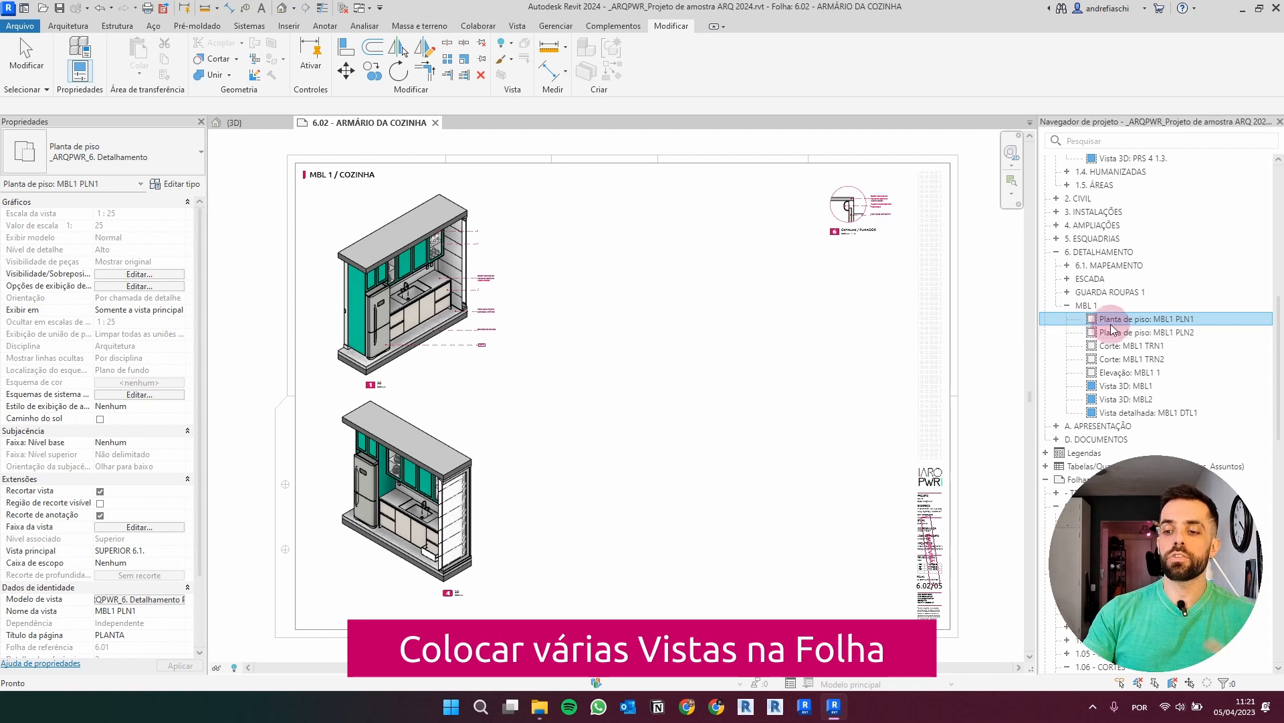
Step: Place the five MBL 1 views from Planta de piso: MBL1 PLN1 through Elevação: MBL1 1 together on sheet 6.02 - ARMÁRIO DA COZINHA
drag(1141, 325, 813, 349)
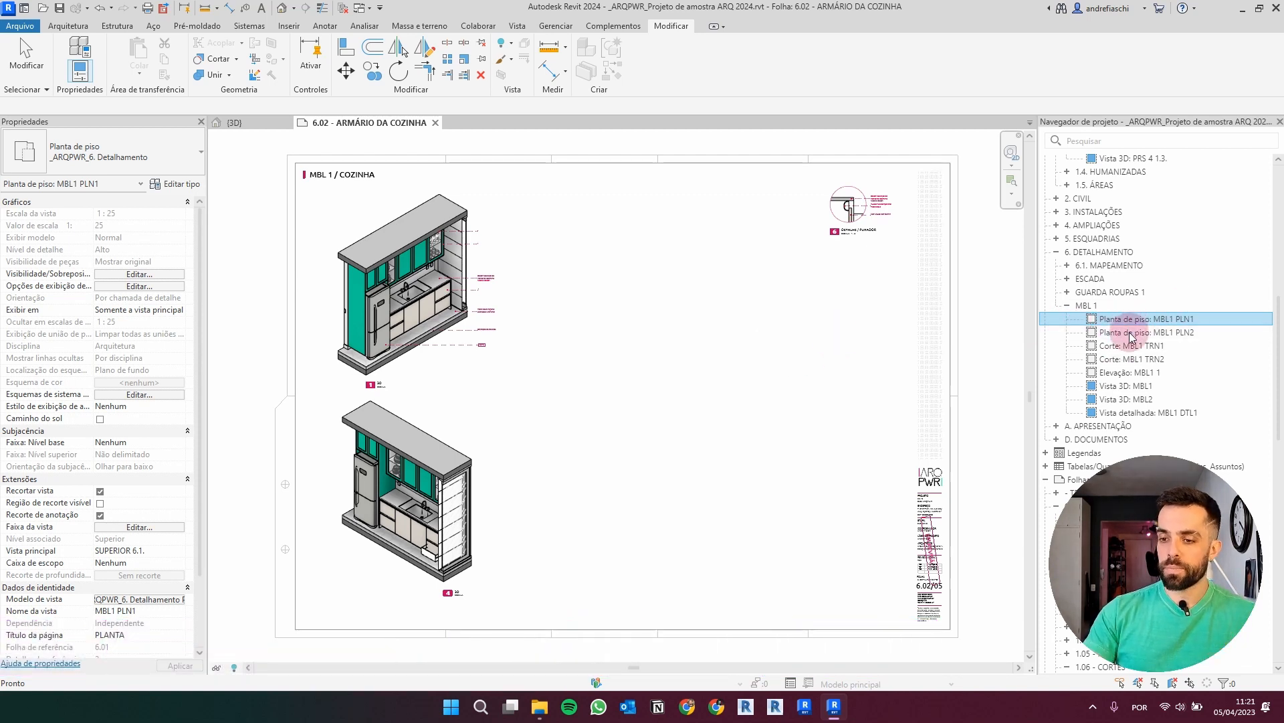
shift+click(1135, 375)
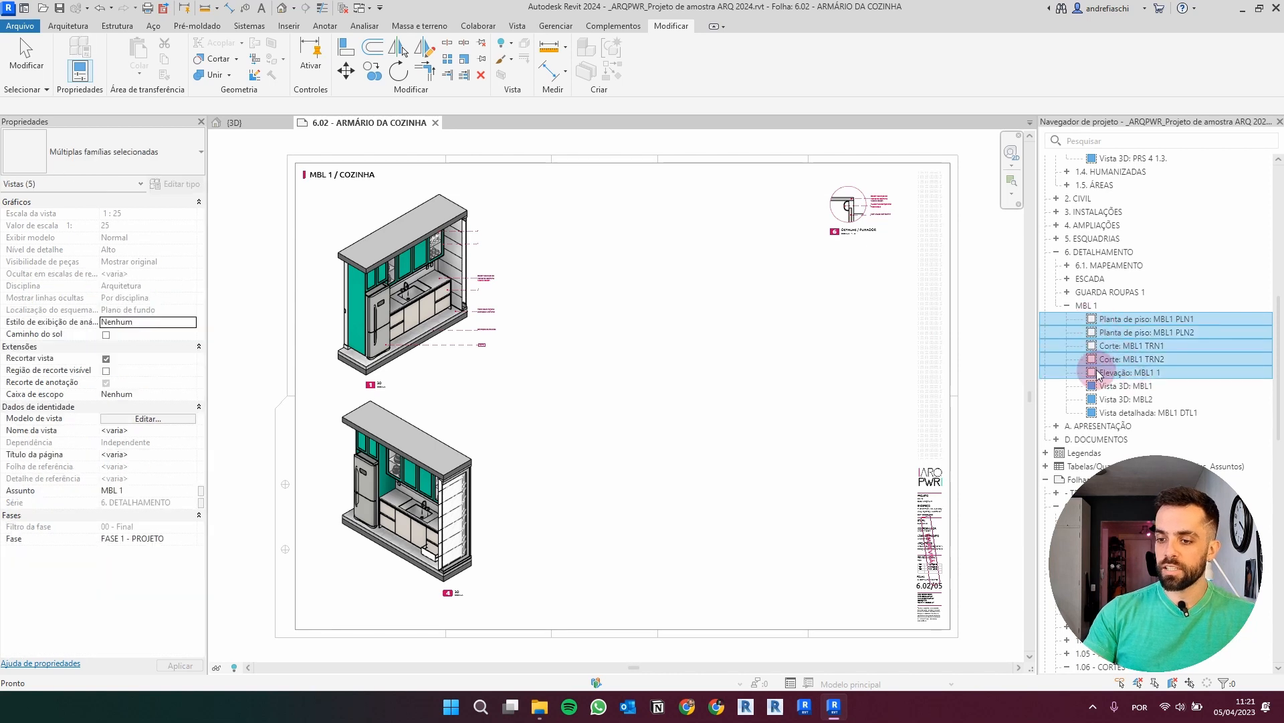
drag(1135, 321, 721, 360)
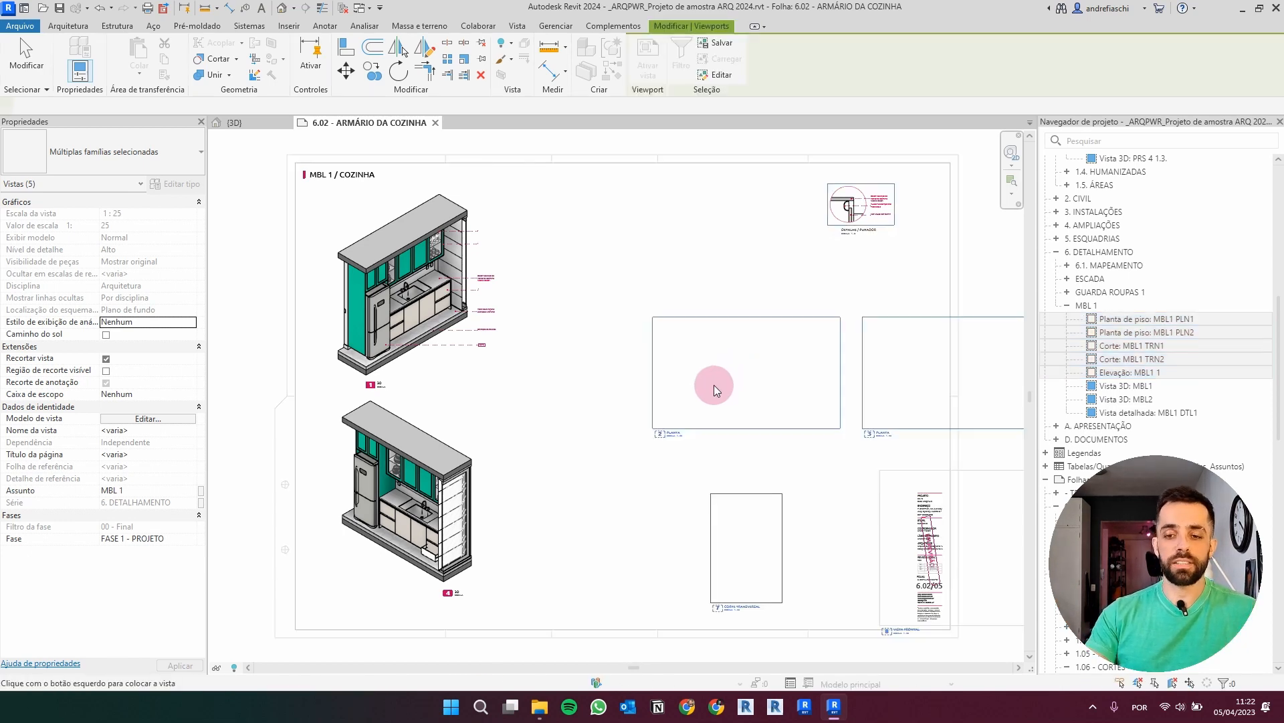
click(624, 302)
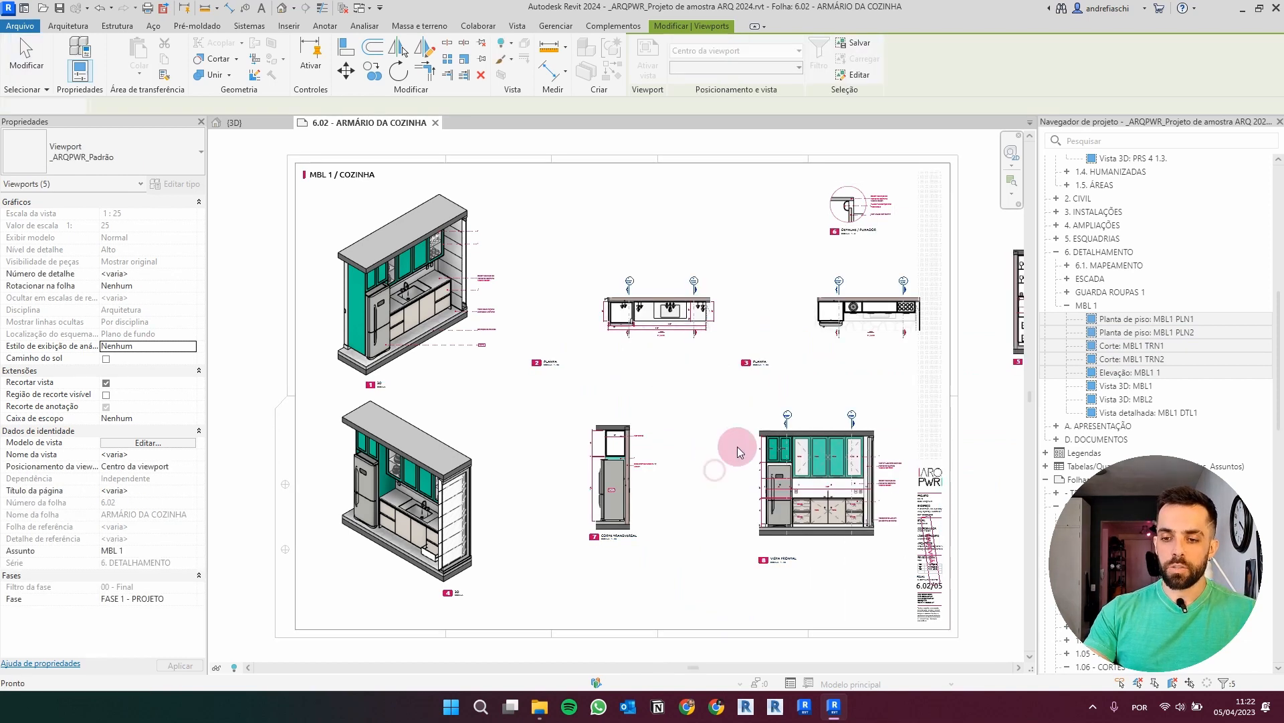
click(725, 420)
middle_drag(746, 411, 660, 407)
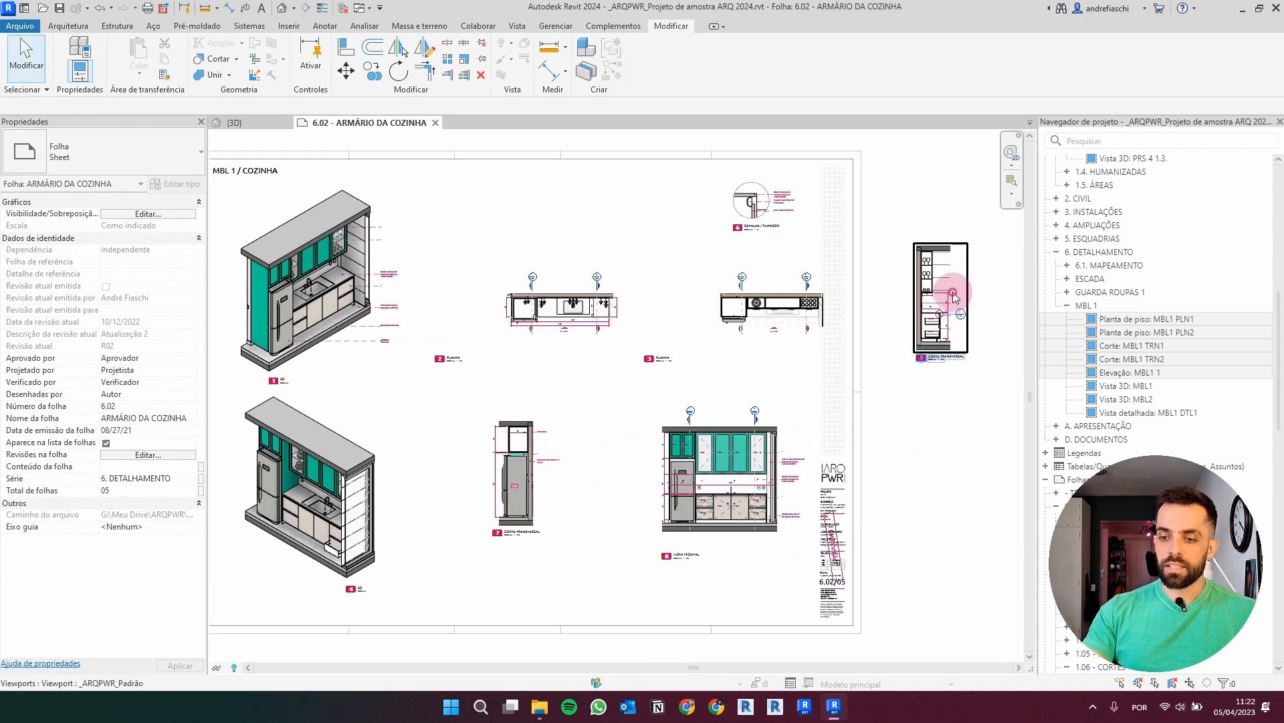
click(940, 288)
drag(592, 461, 608, 424)
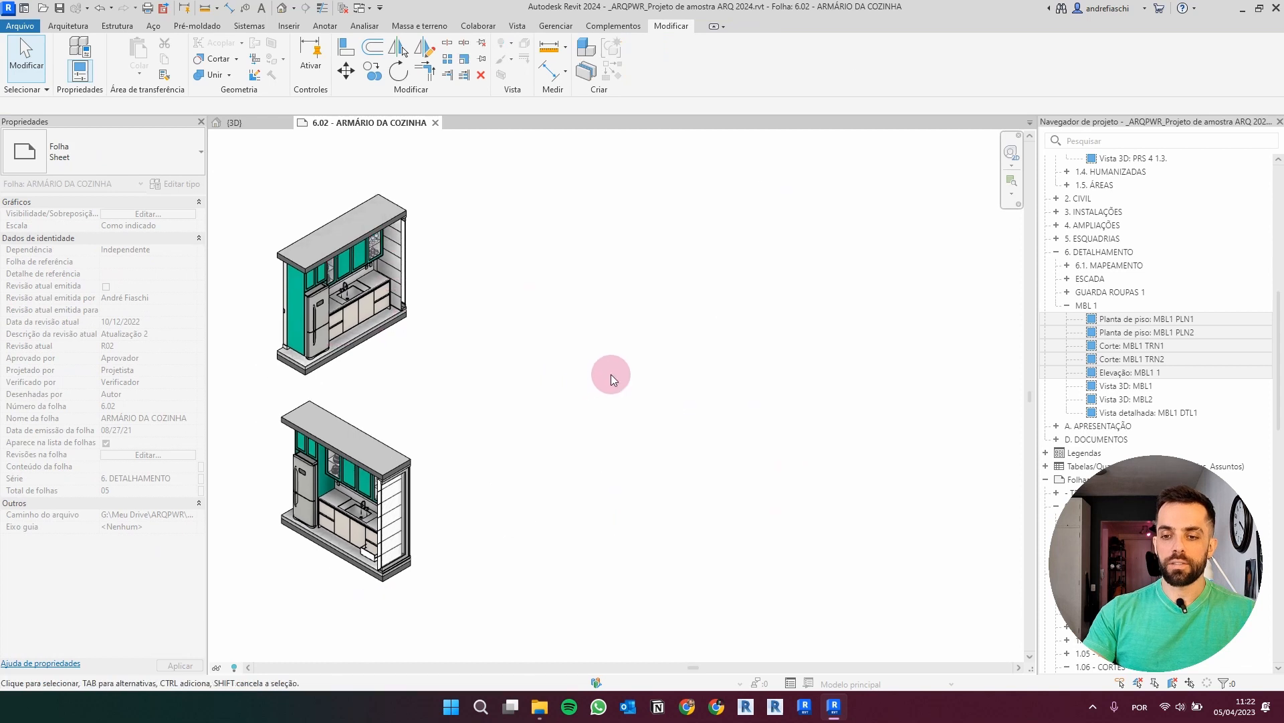
click(612, 375)
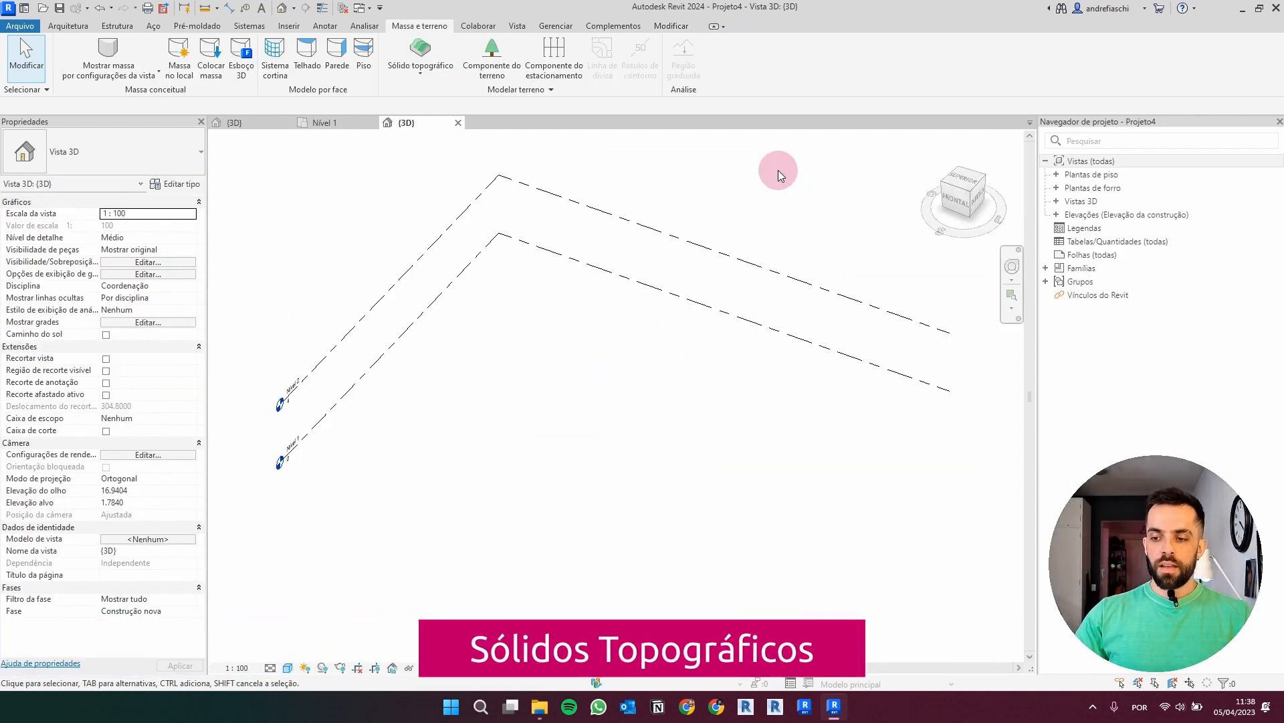
Step: Create a Genérico – 1000 mm toposolid on Nível 1 in Projeto4 from a sketched rectangular boundary of about 641 m²
middle_drag(827, 196, 782, 194)
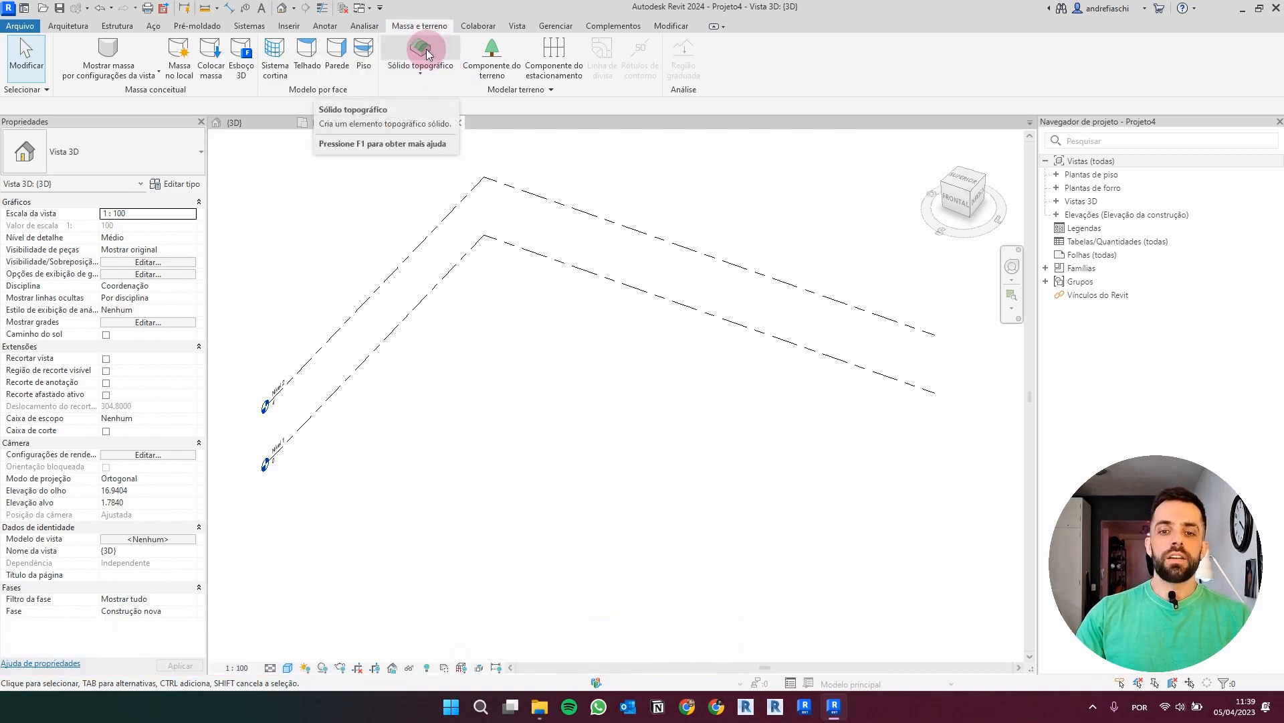
click(421, 70)
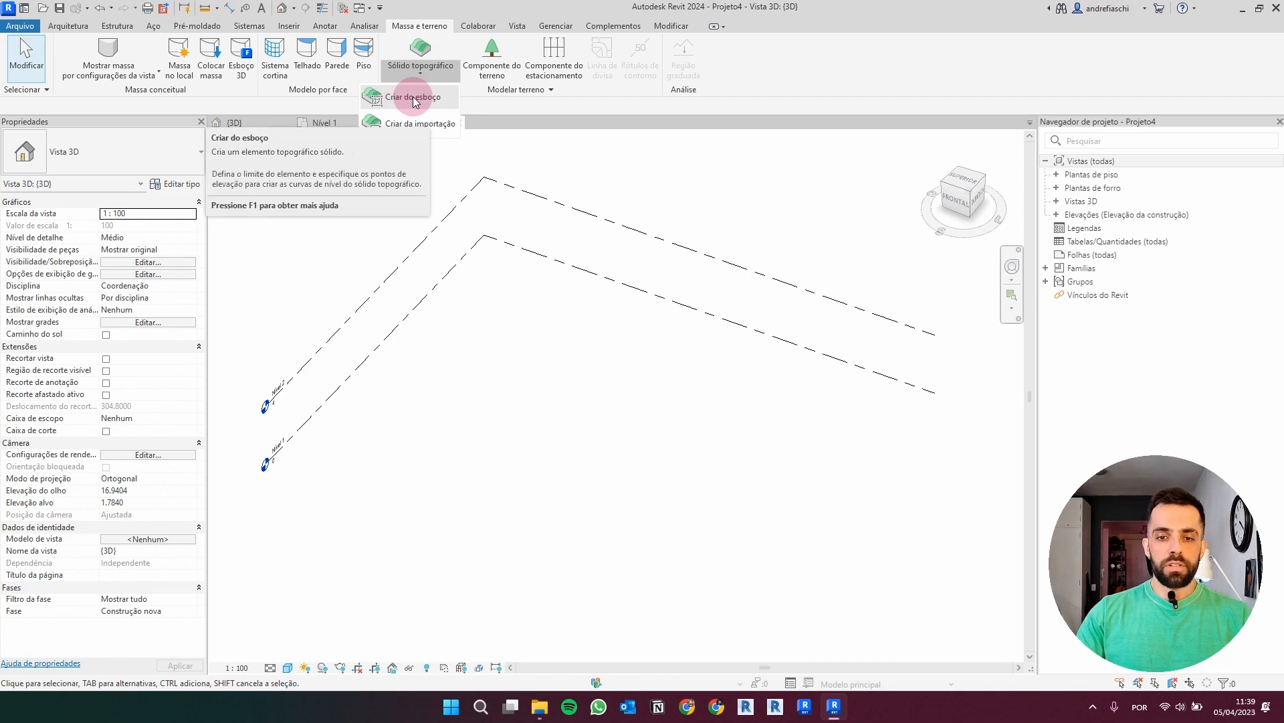
click(415, 99)
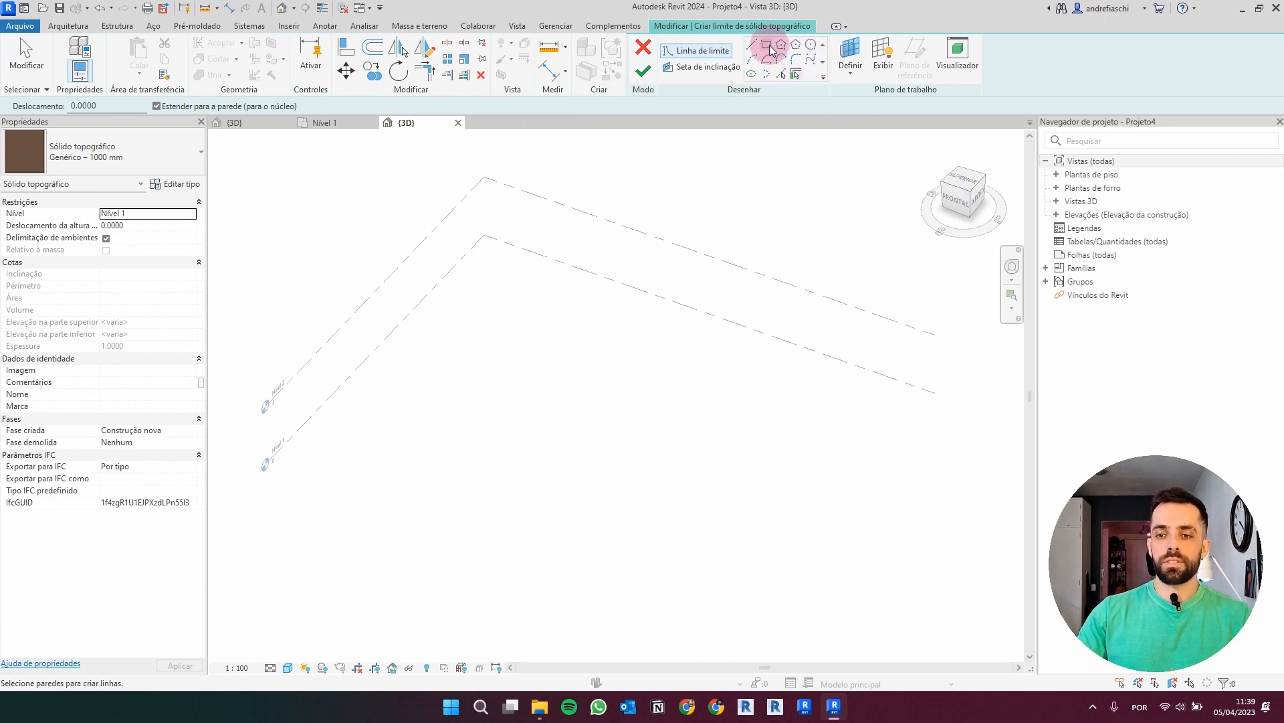
click(768, 46)
click(483, 234)
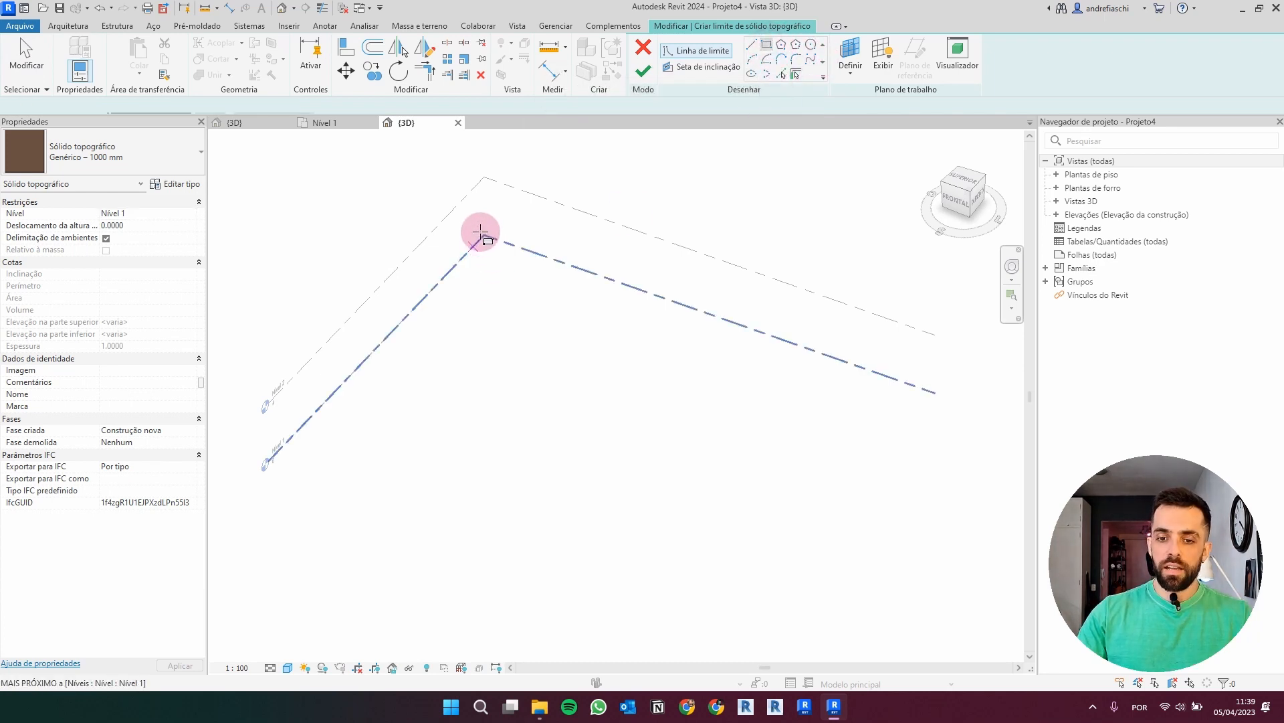
click(716, 608)
click(644, 74)
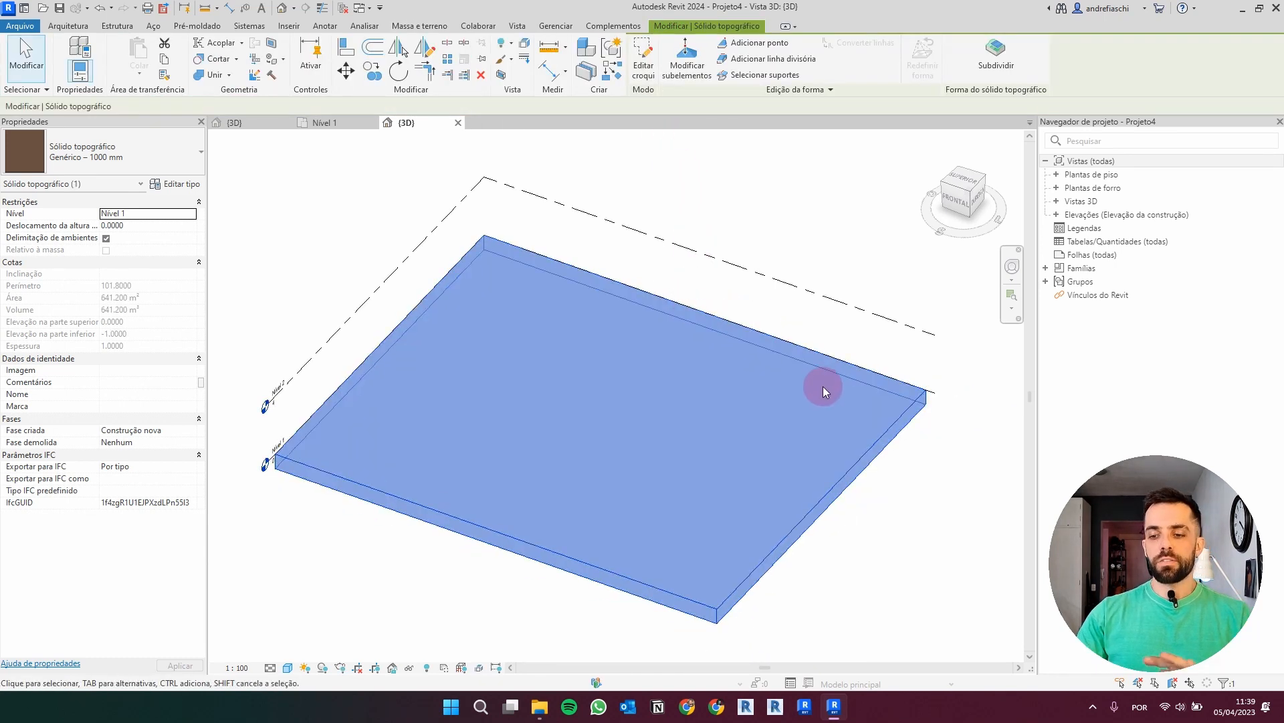
Step: Add five shape points inside the toposolid's top face, one near the centre and four around it
middle_drag(802, 415, 790, 343)
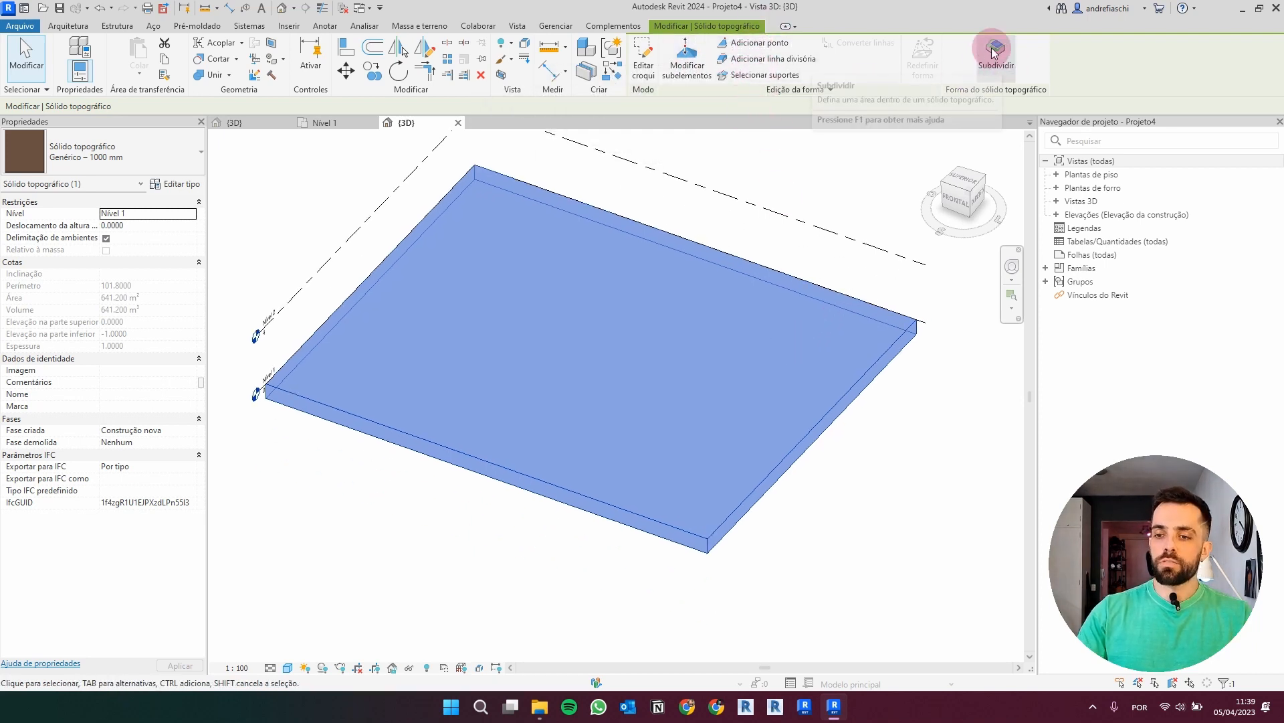
middle_drag(677, 180, 733, 250)
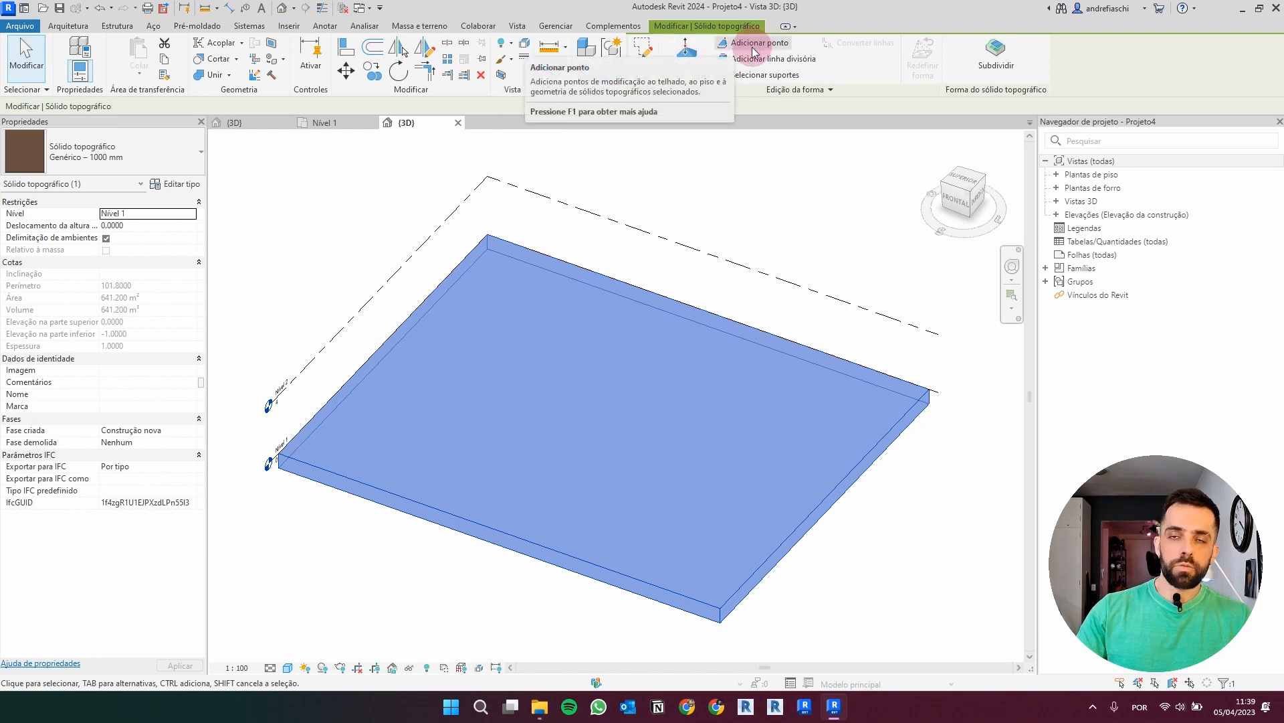
click(774, 50)
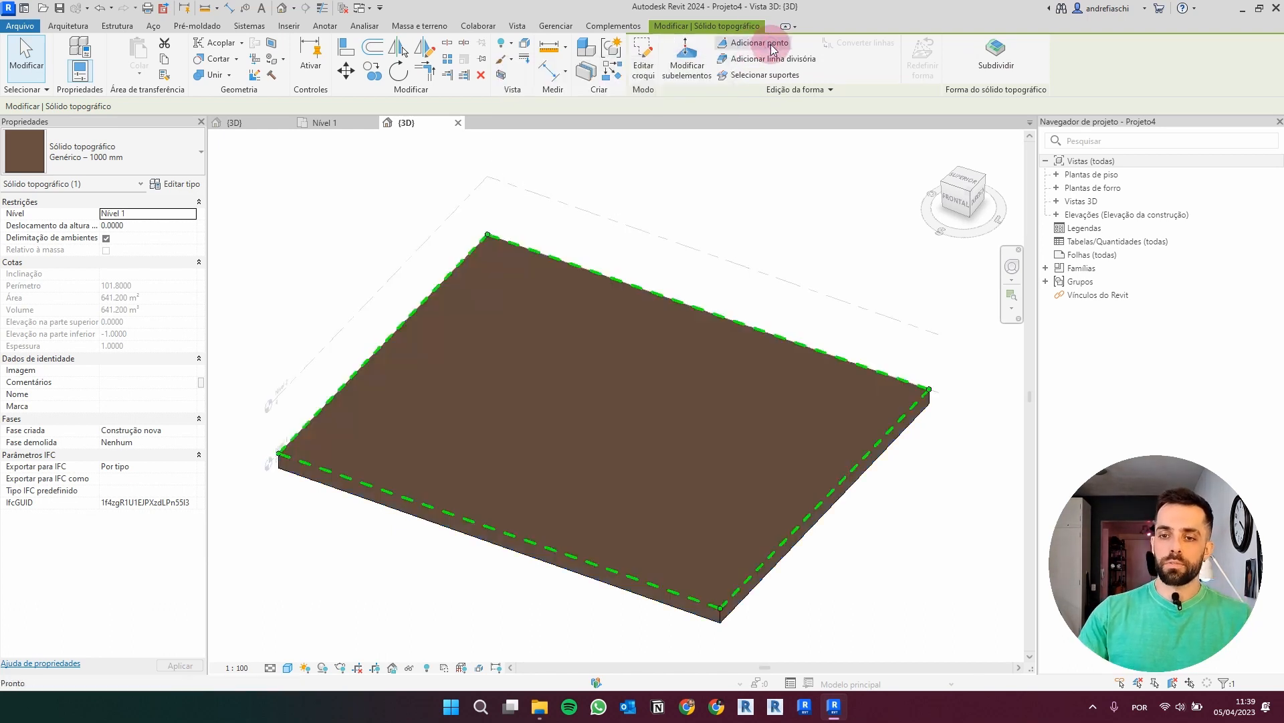
click(431, 416)
click(681, 509)
click(744, 398)
click(763, 400)
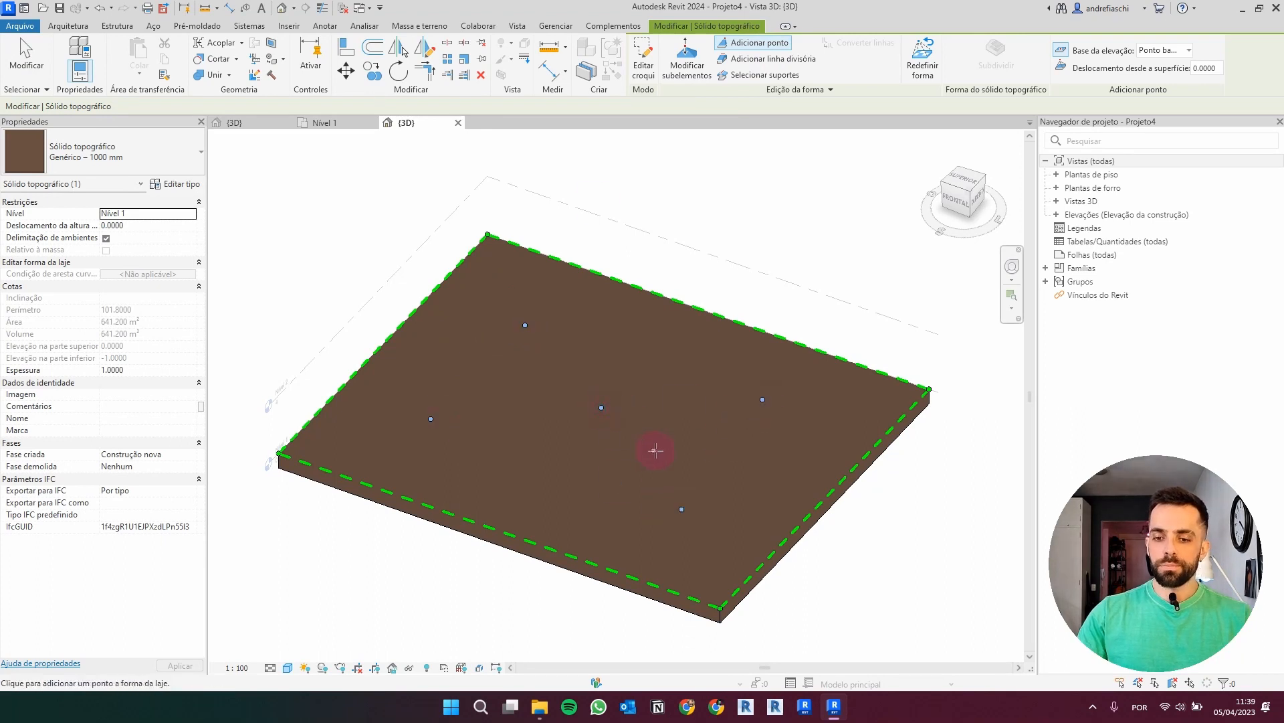
Step: Set the toposolid's central point elevation to 7 and the rear interior point's elevation to 4
click(687, 60)
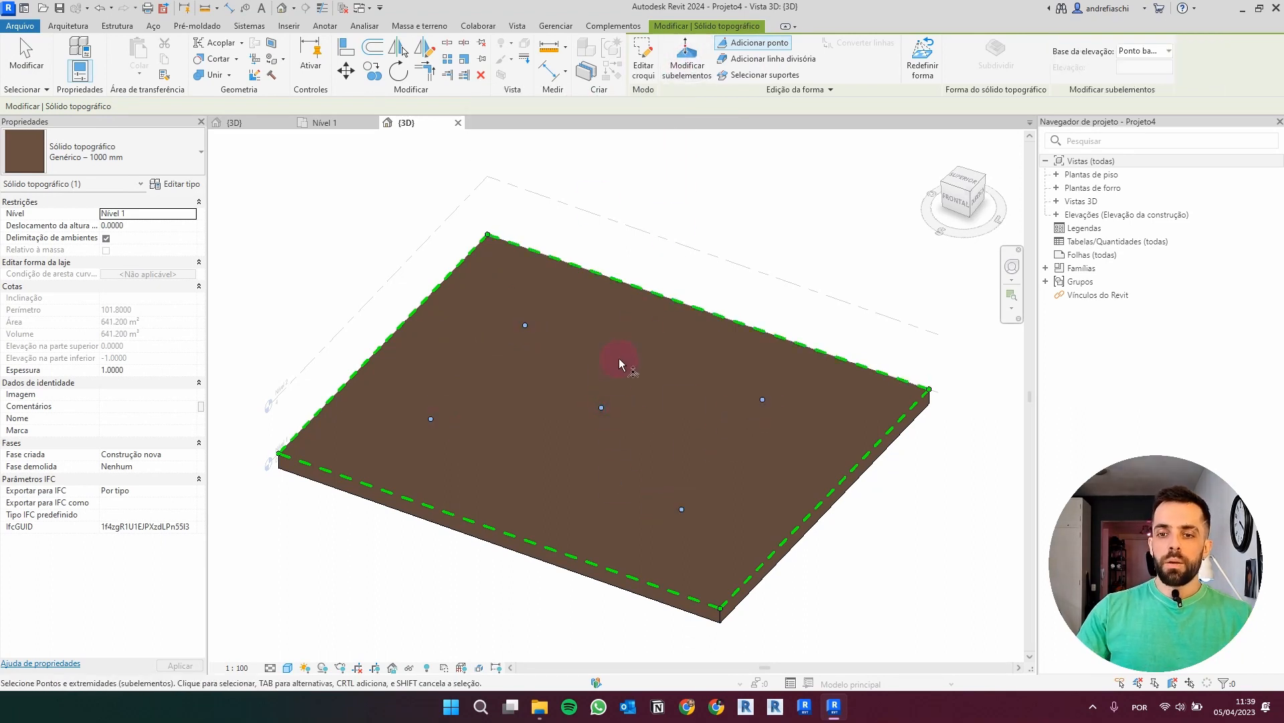
click(602, 409)
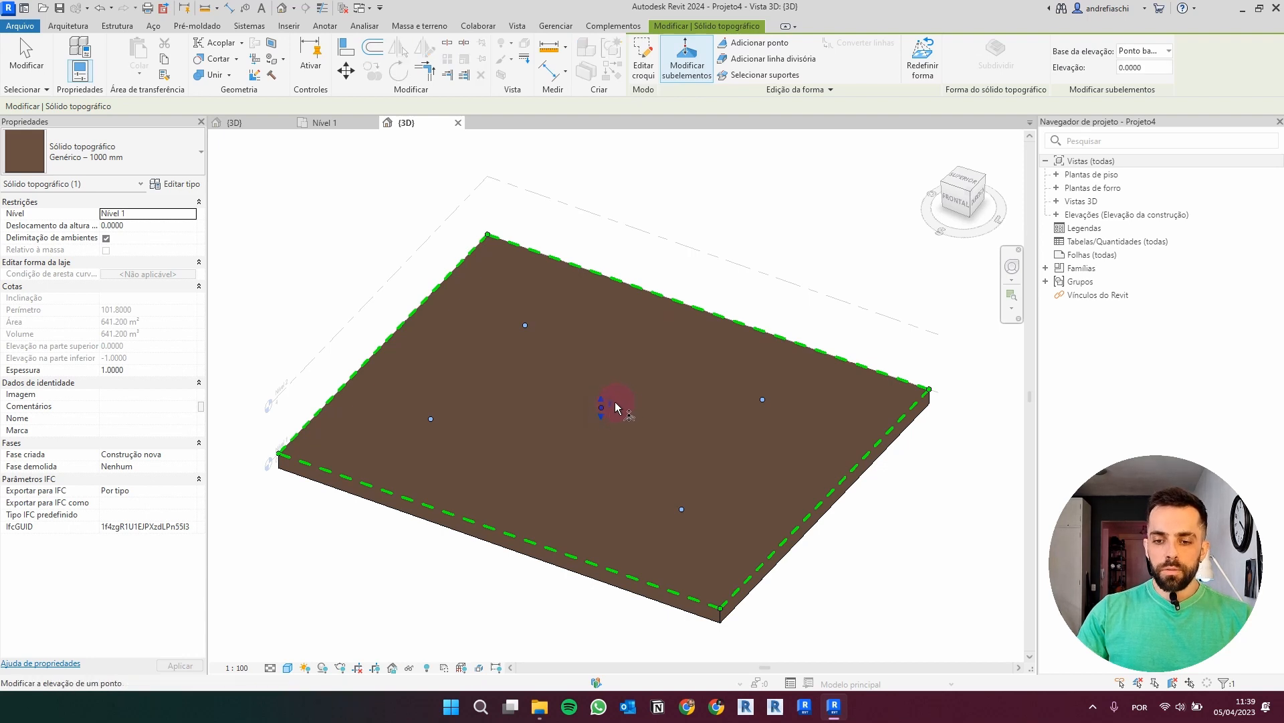
click(616, 401)
text(7)
key(Return)
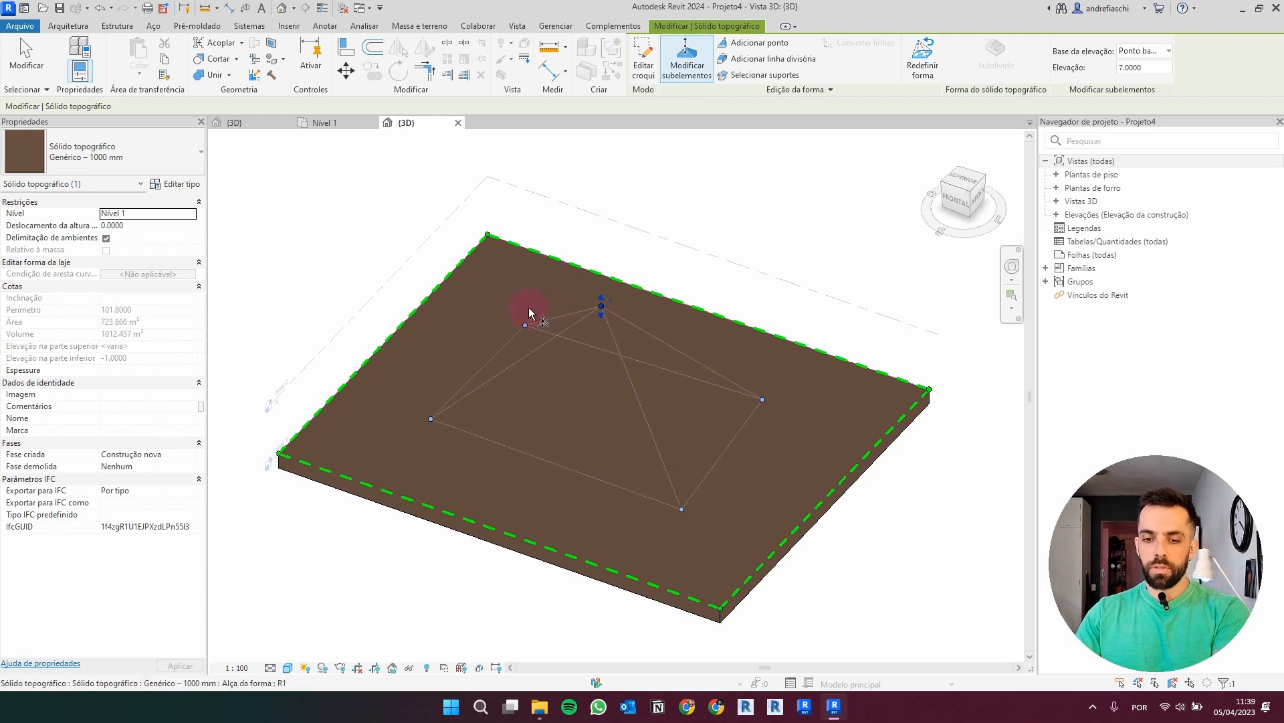
click(526, 326)
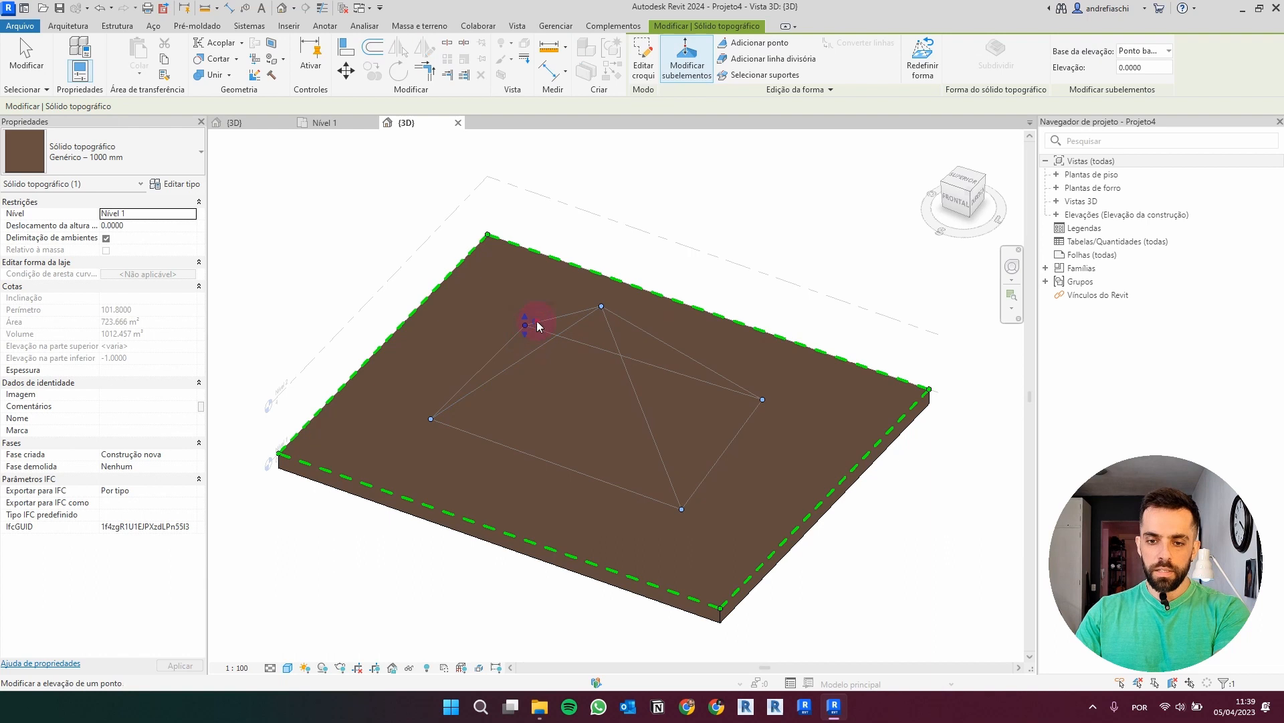
click(536, 319)
text(4)
key(Return)
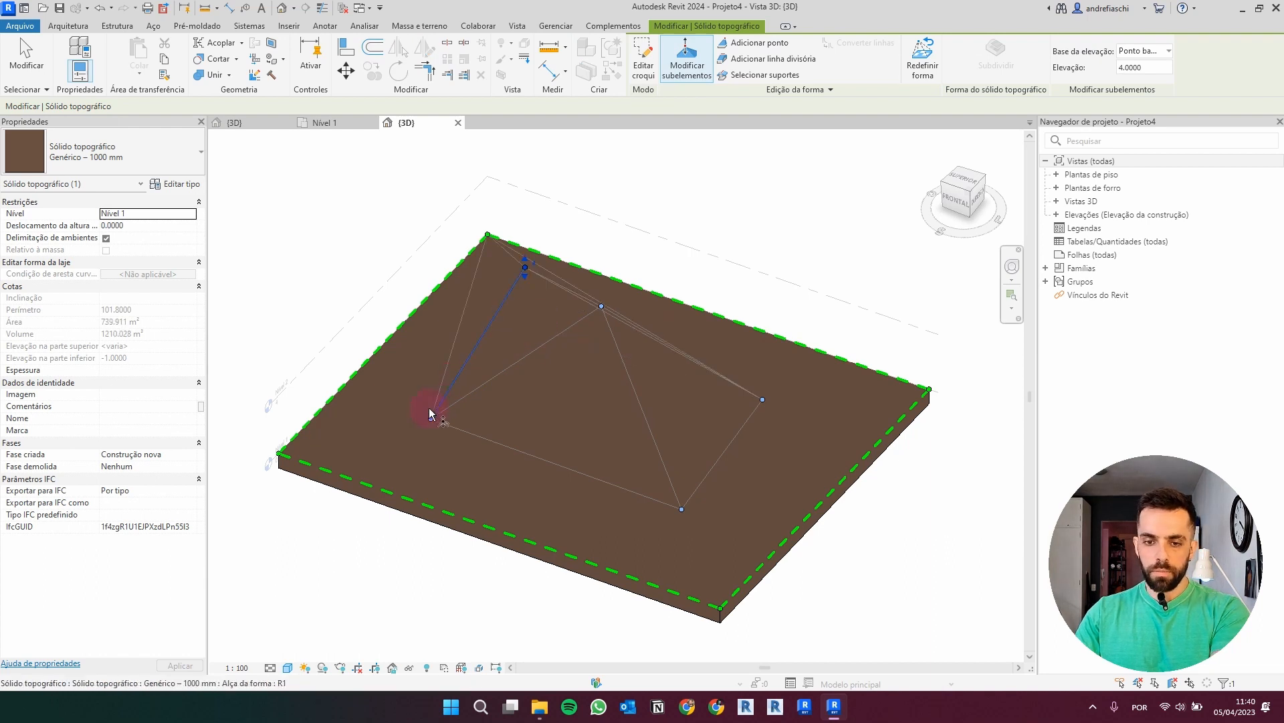
Step: Set the left interior point's elevation to 1 and raise the front interior point, trying 0.2 before a higher elevation
click(431, 421)
click(444, 417)
text(1)
key(Return)
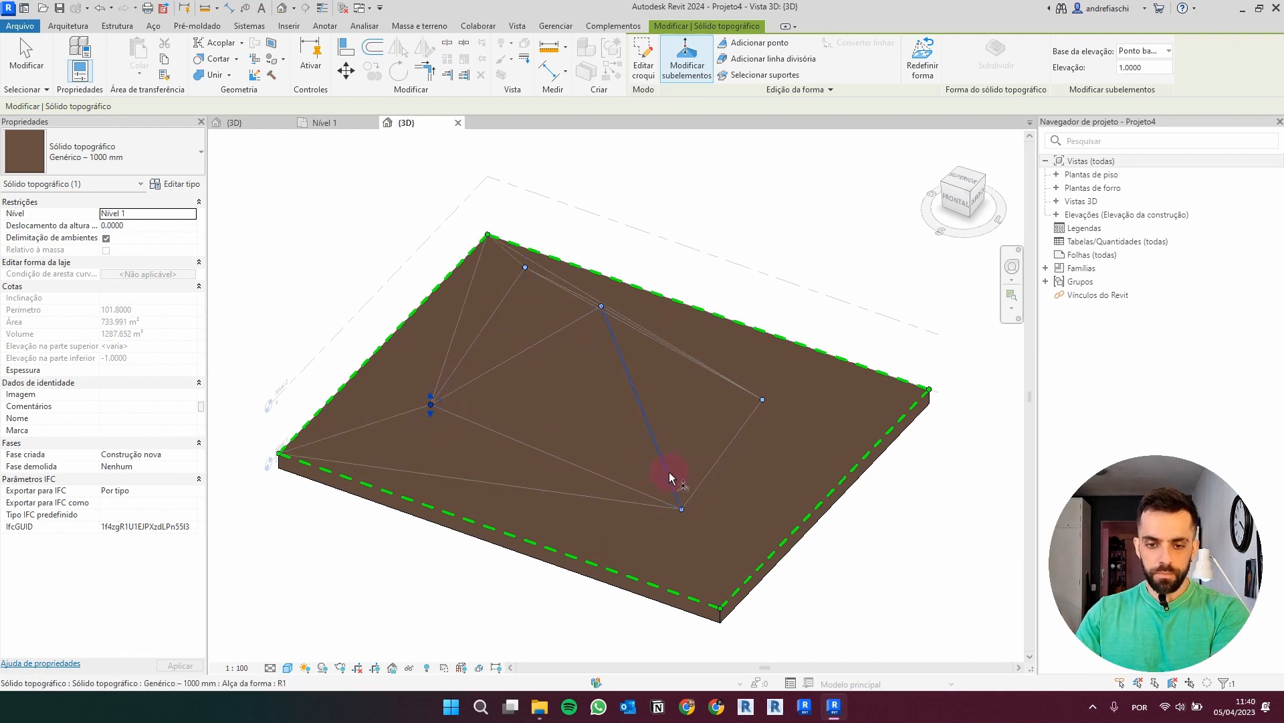
click(691, 510)
text(0.2)
key(Return)
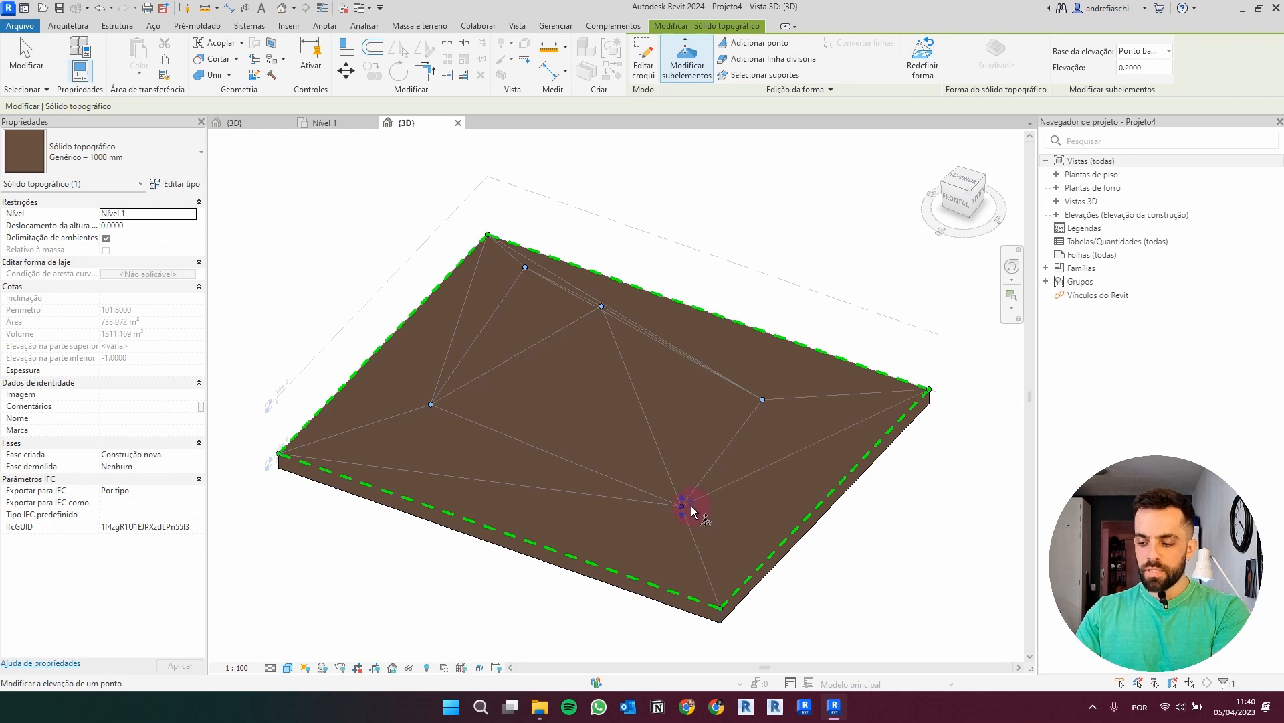
key(Return)
Step: Set the right interior point's elevation to 4 and deselect the toposolid's points
click(764, 403)
click(779, 396)
text(4)
key(Return)
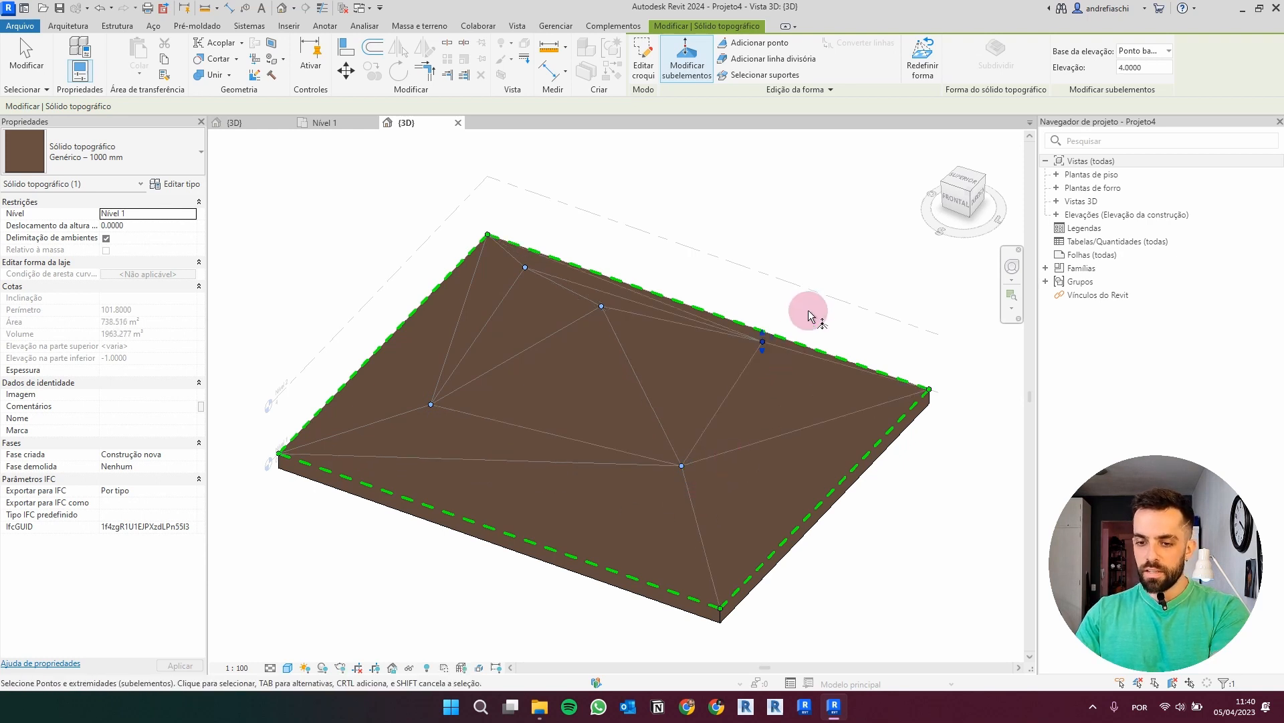
click(842, 219)
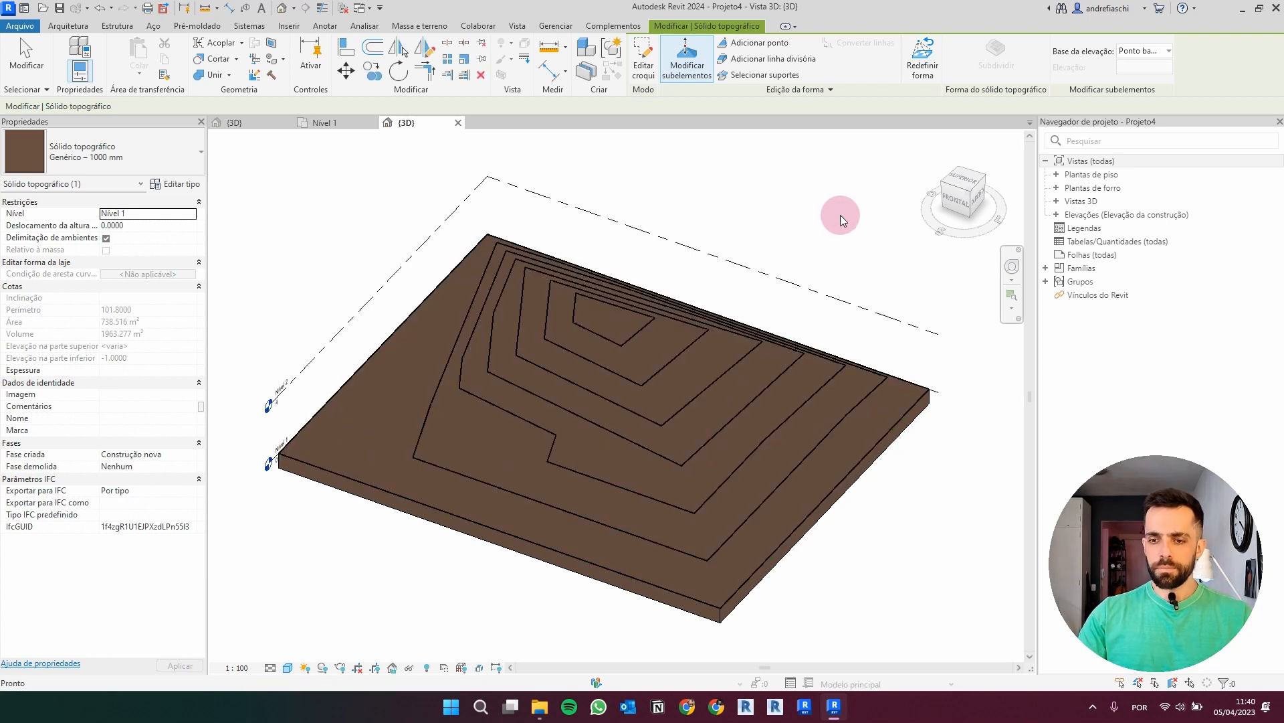
shift+middle_drag(869, 412, 731, 337)
shift+middle_drag(795, 395, 691, 319)
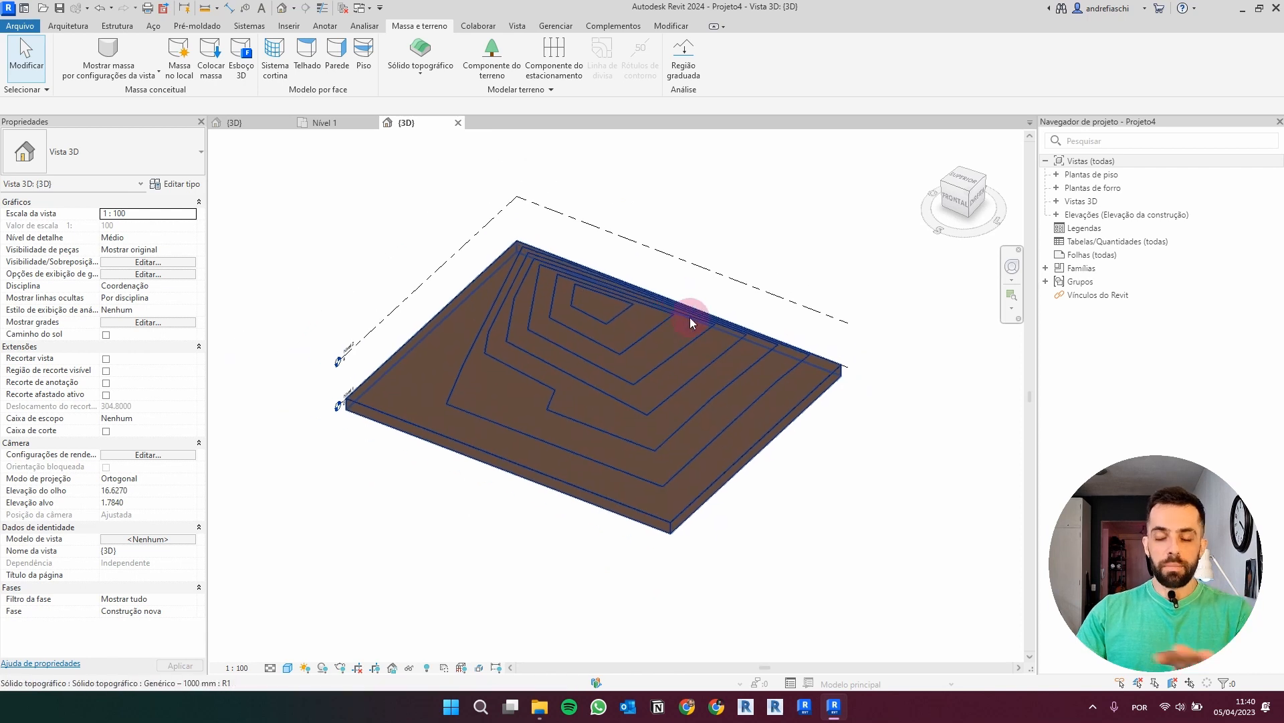
mouse_move(603, 282)
middle_down()
mouse_move(608, 304)
mouse_move(600, 287)
middle_up()
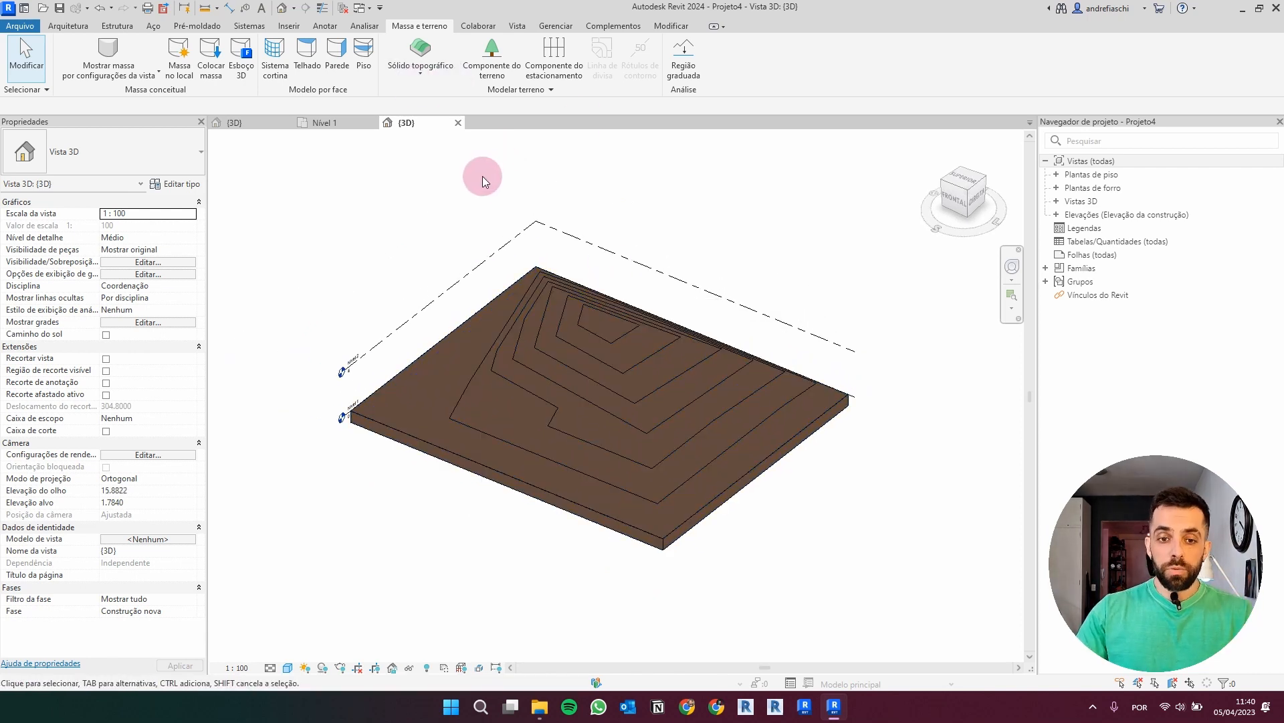
Step: Generate a toposolid from the sample house project's existing topography, using base level Rua and family type Sólido topográfico 1
click(239, 122)
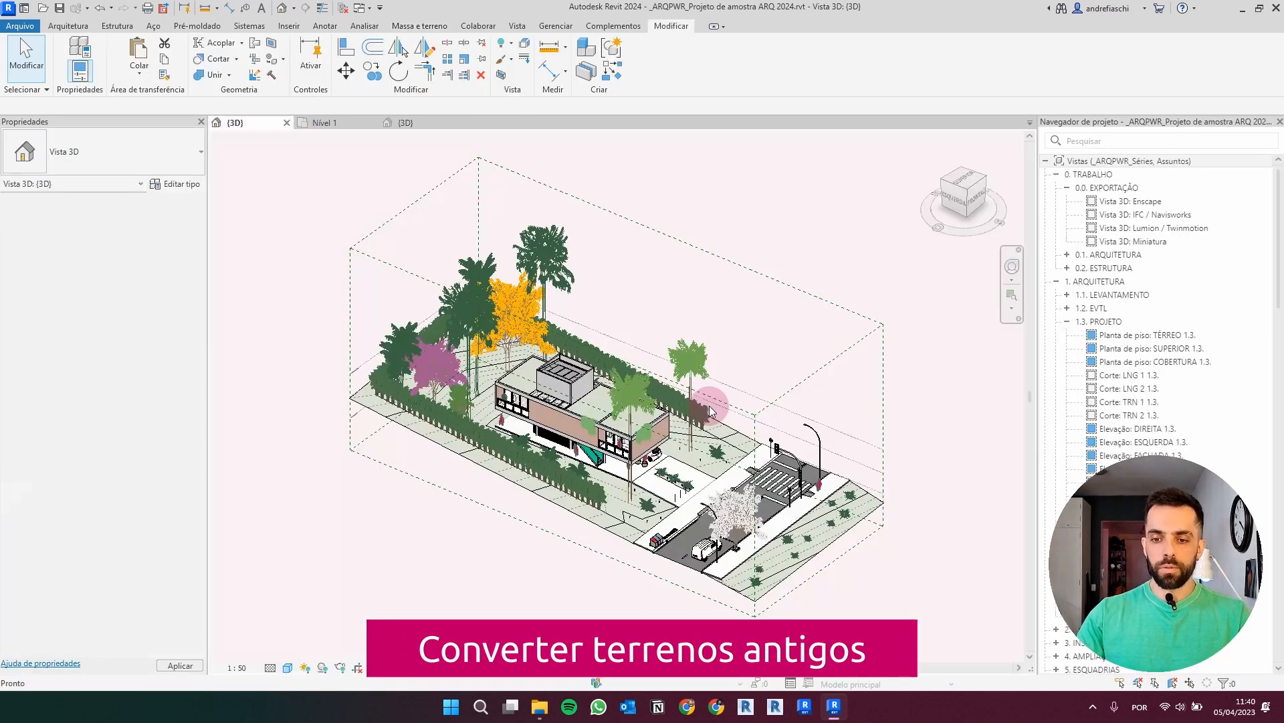
click(613, 531)
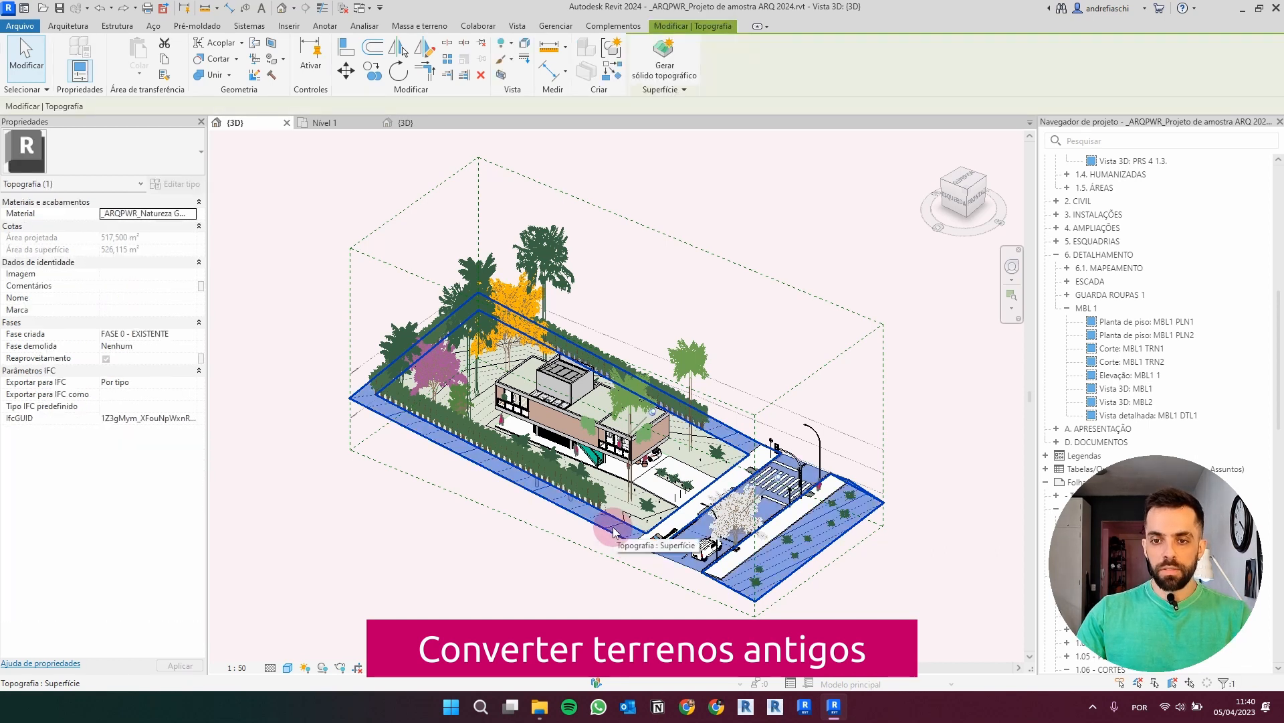
click(671, 61)
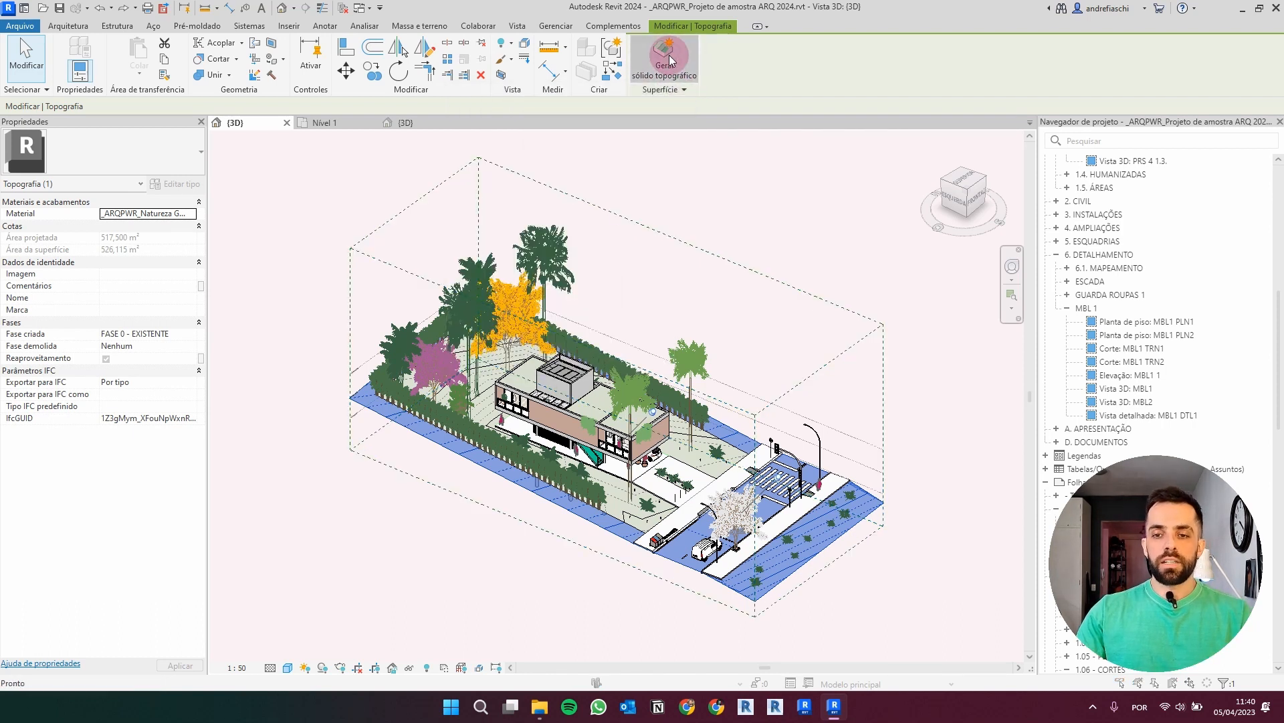
click(565, 355)
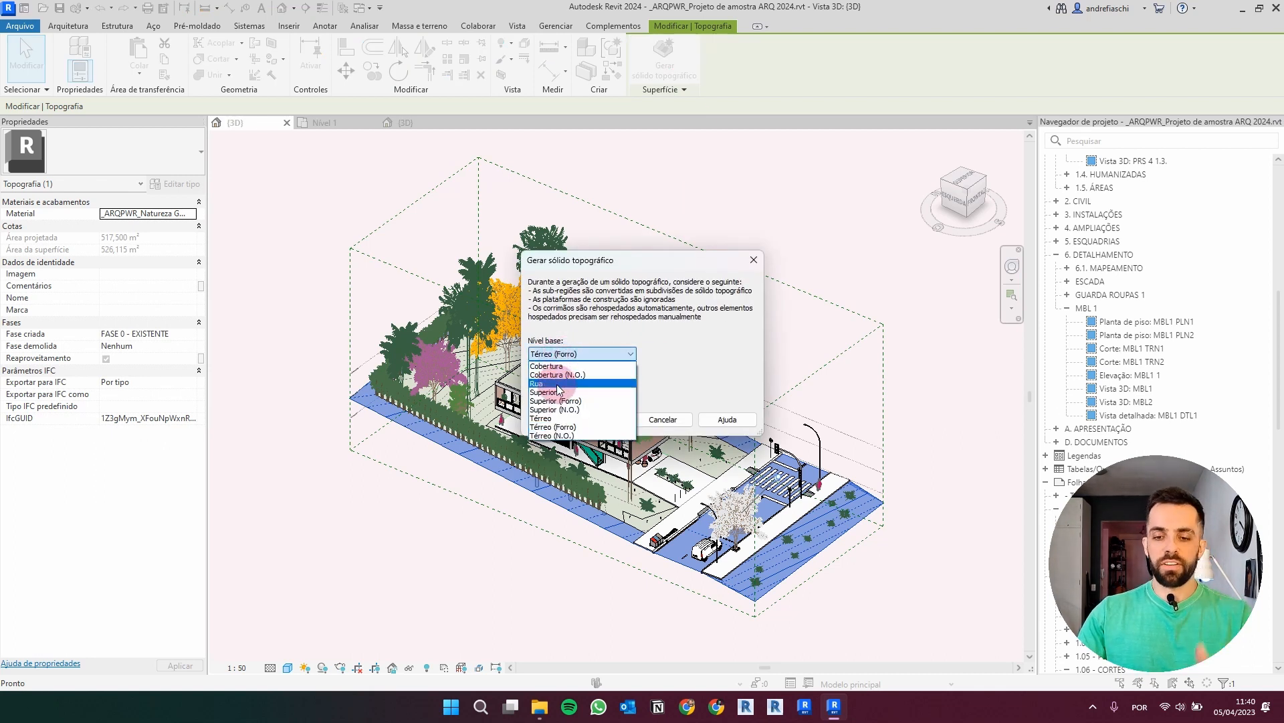
click(558, 384)
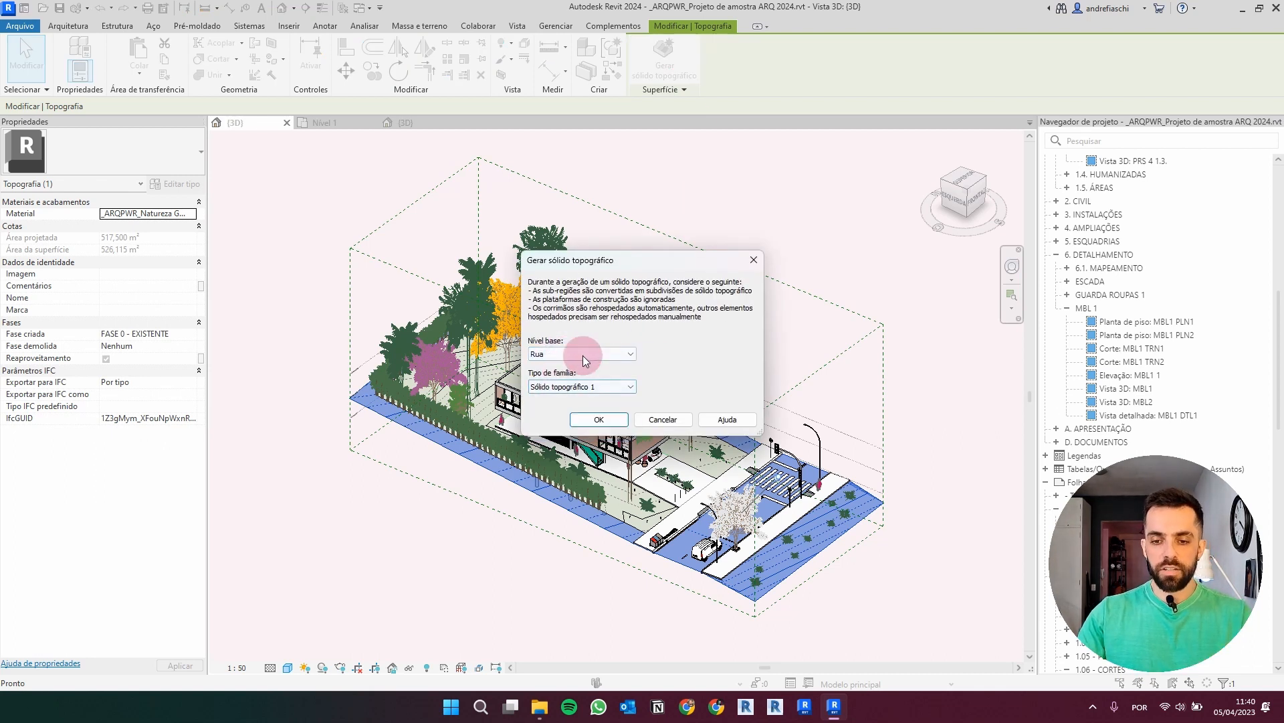
click(558, 388)
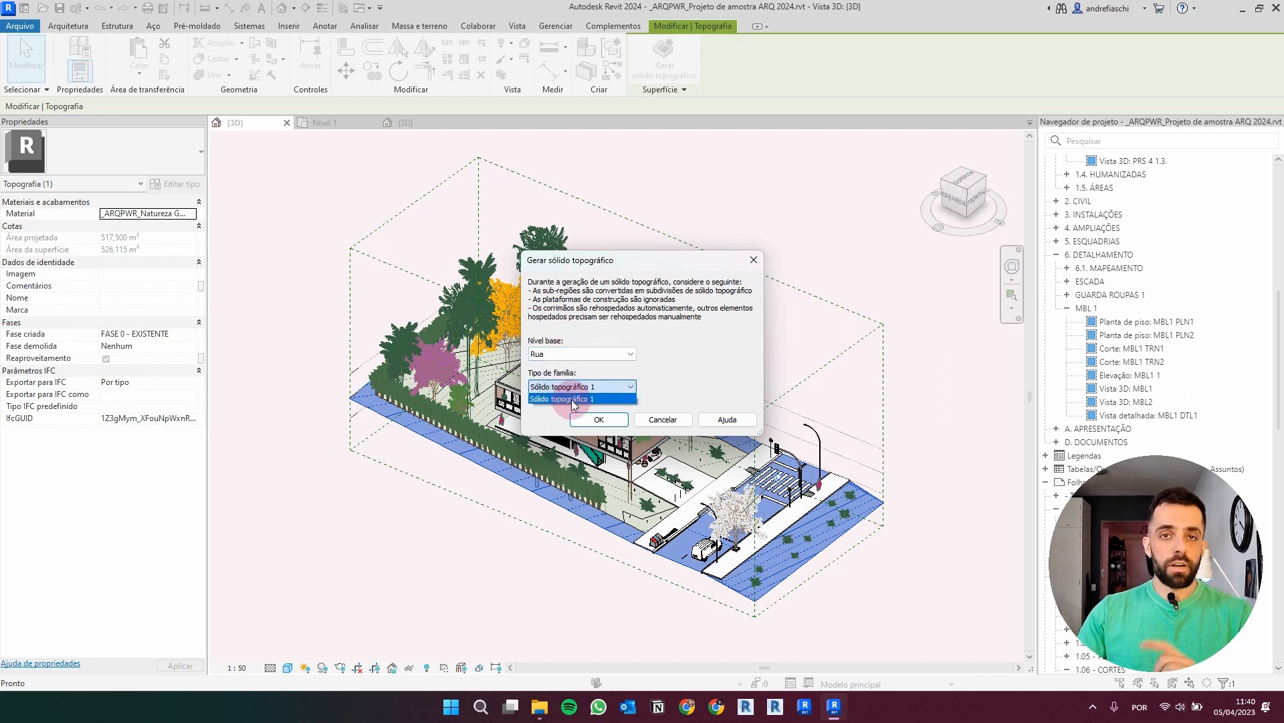
click(597, 420)
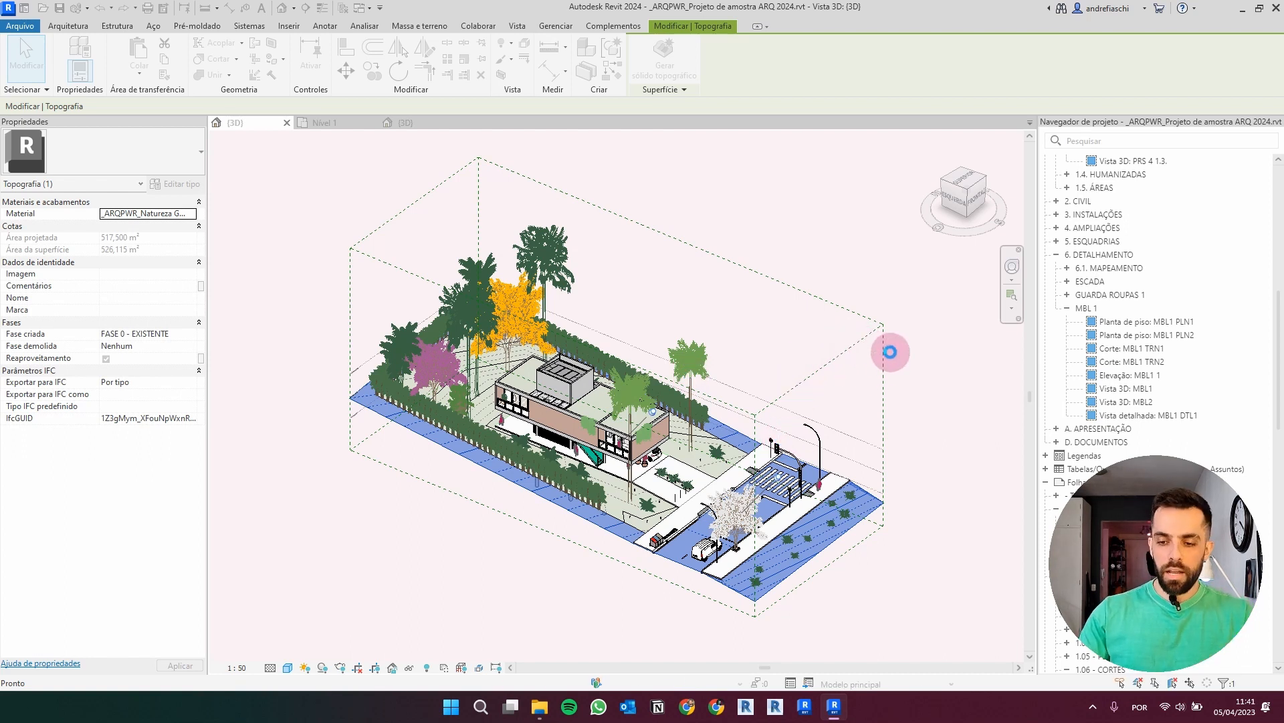
click(962, 527)
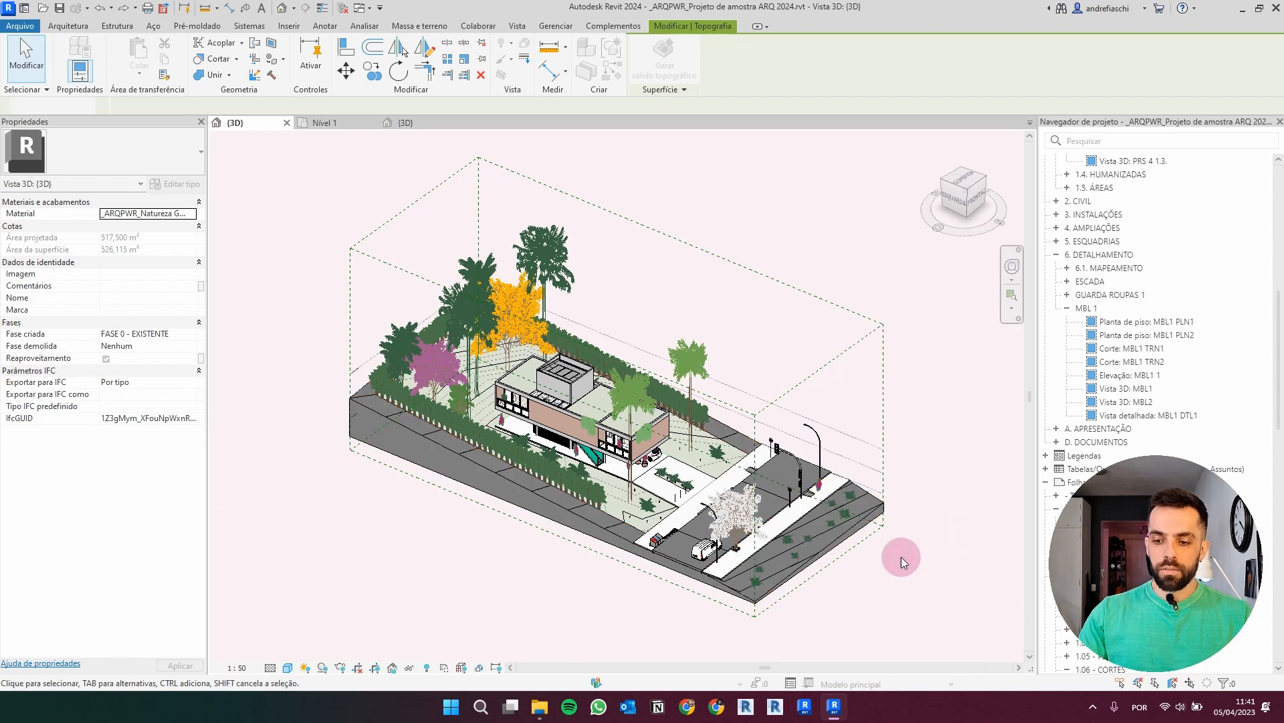
scroll(601, 587, up, 3)
scroll(529, 465, down, 3)
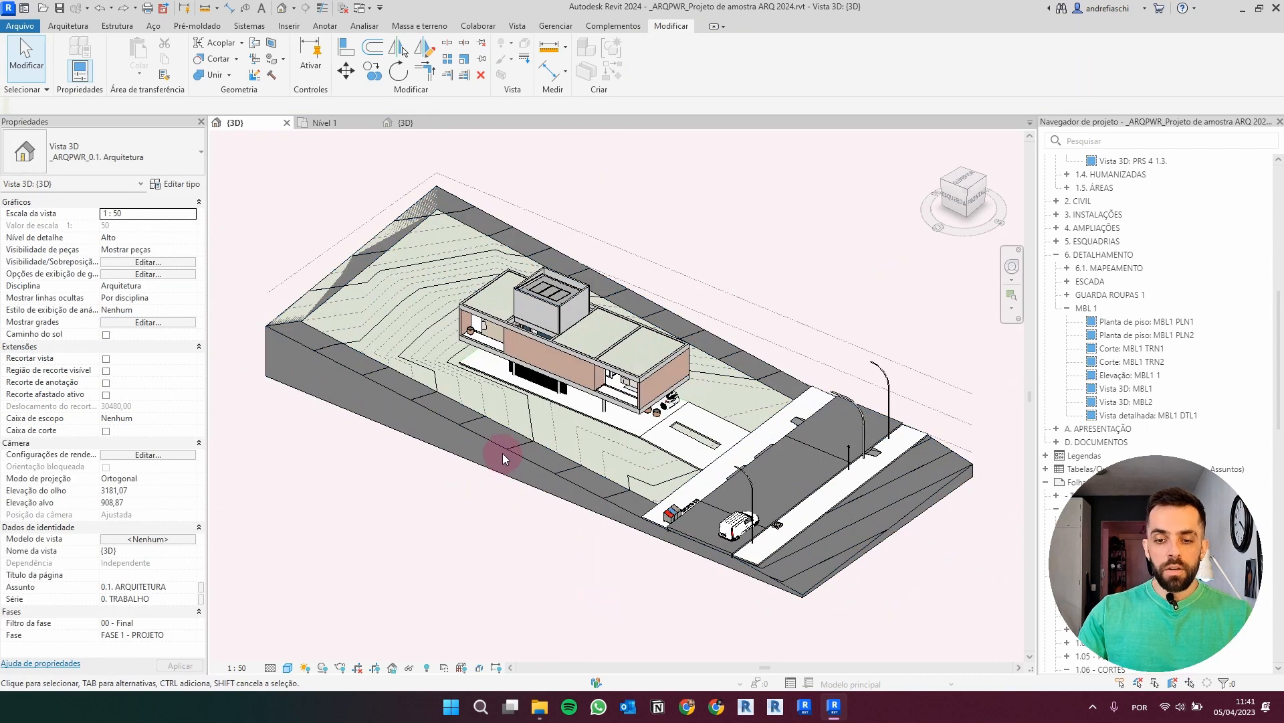
scroll(482, 454, up, 2)
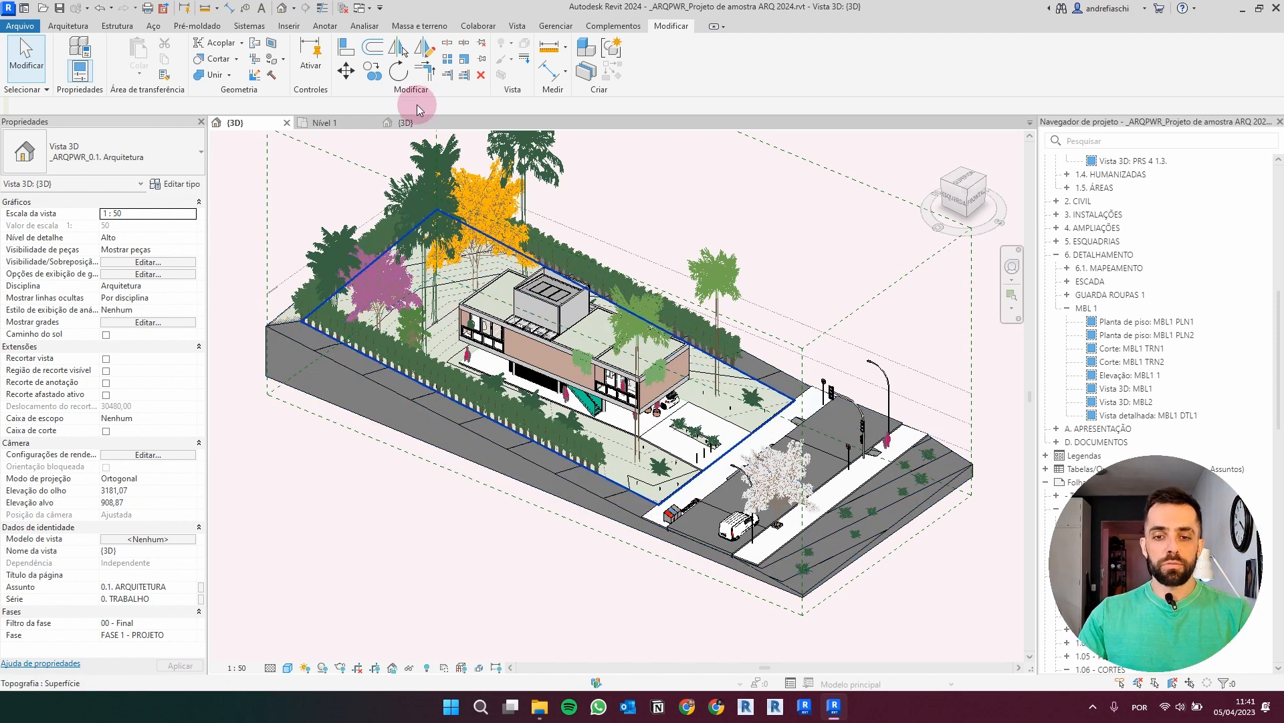
Step: Switch to Projeto4's 3D view and change the toposolid's type to Pradaria – 1200 mm
click(402, 127)
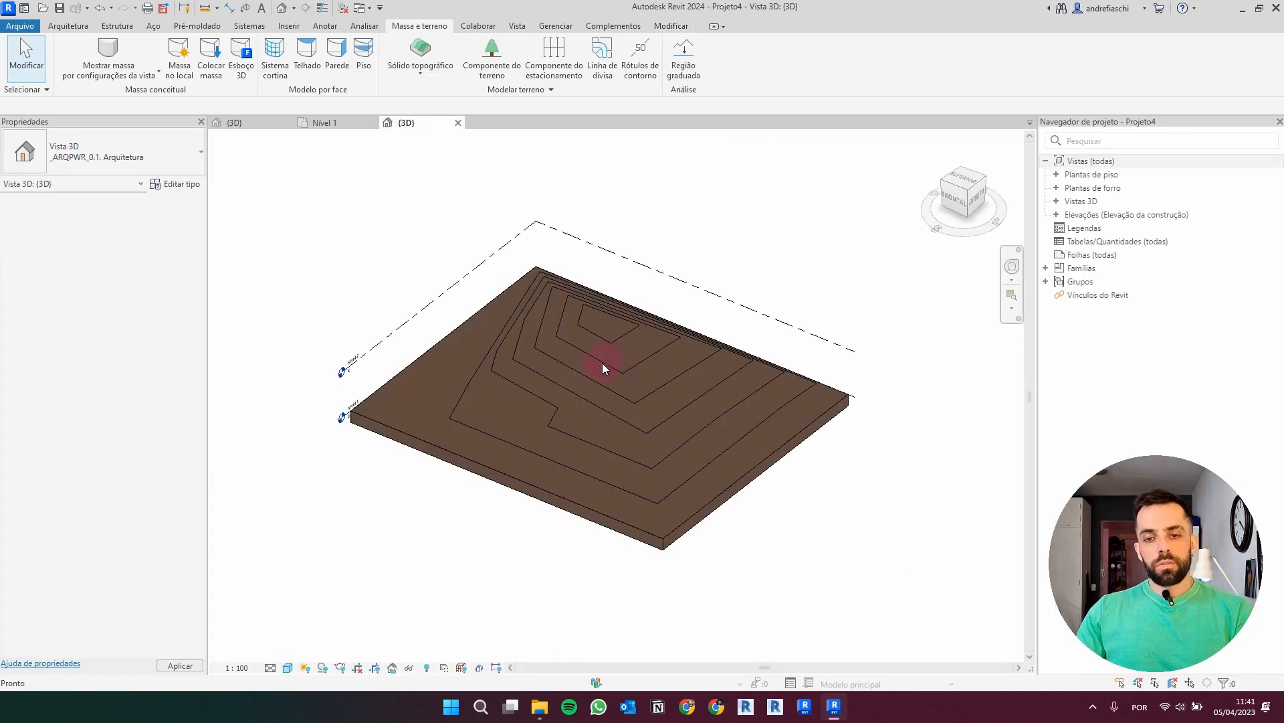
click(595, 324)
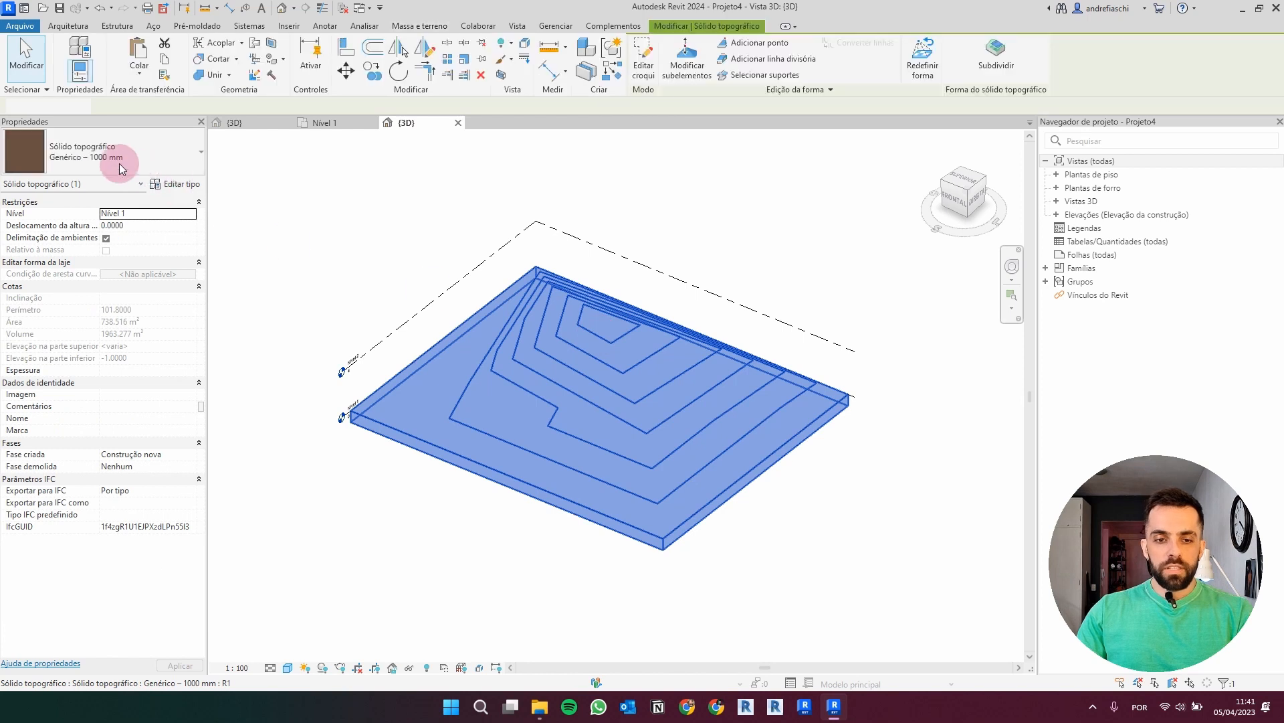
click(103, 157)
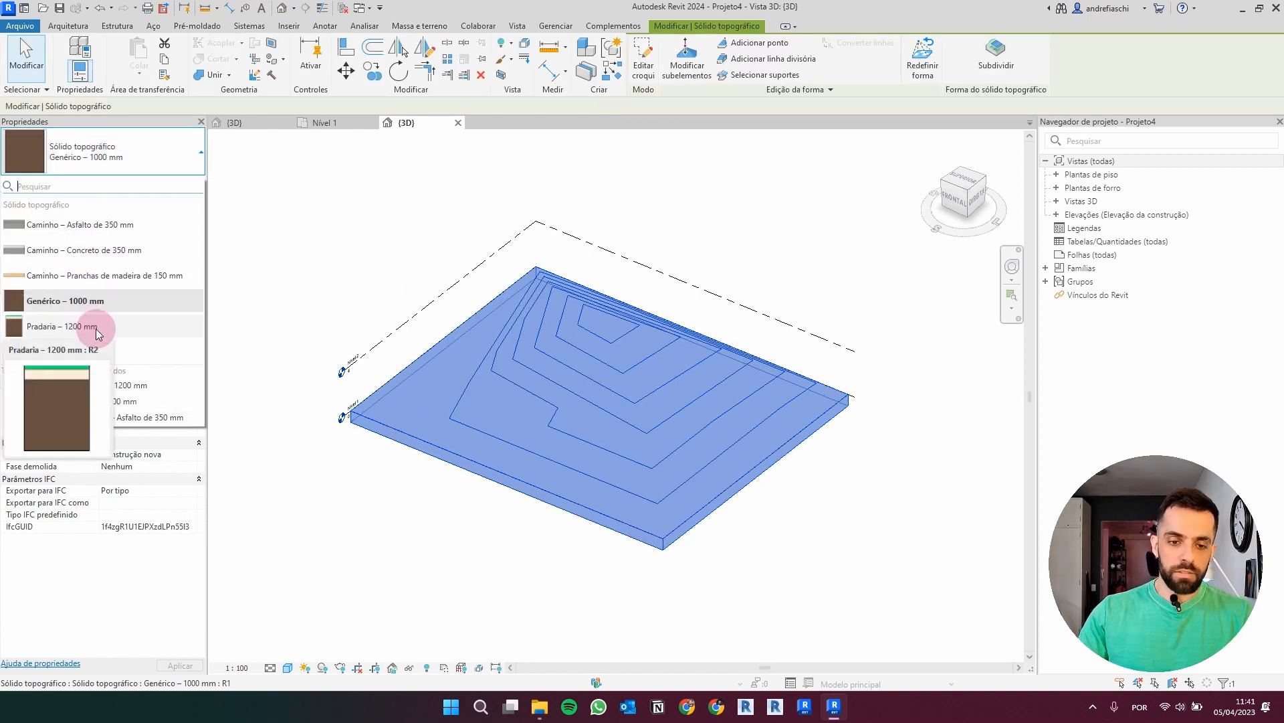
click(56, 328)
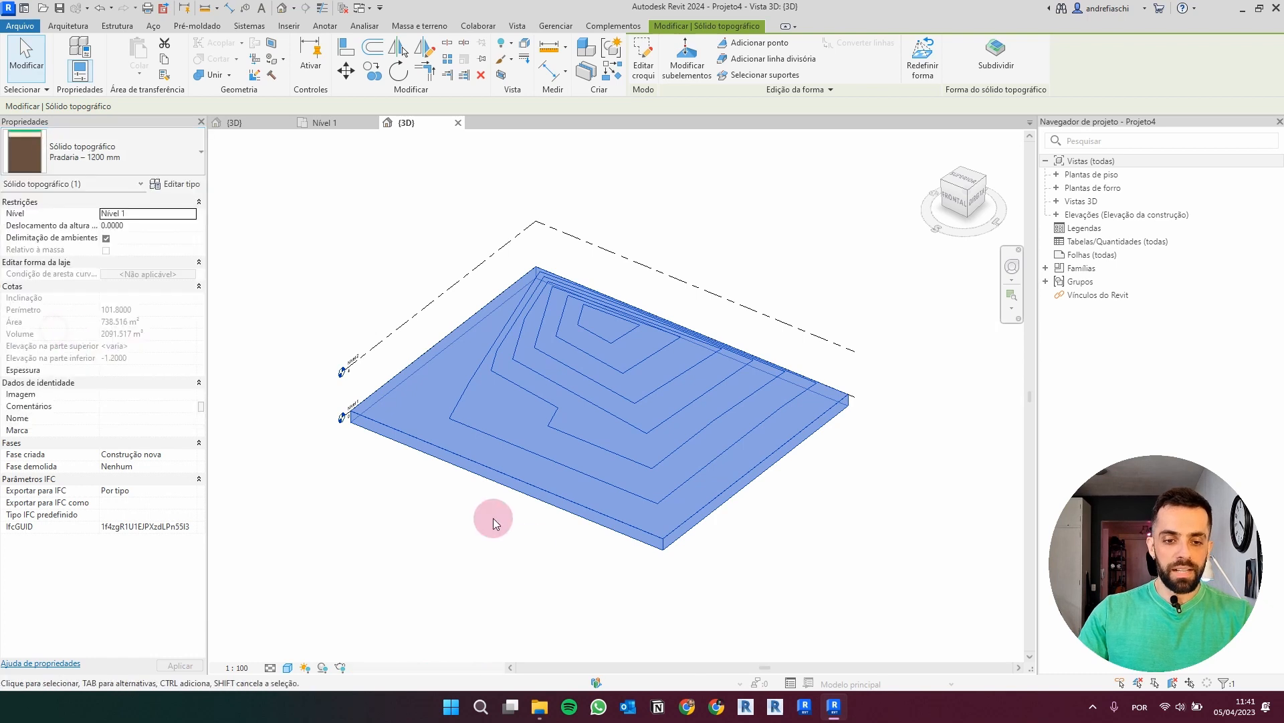
click(559, 572)
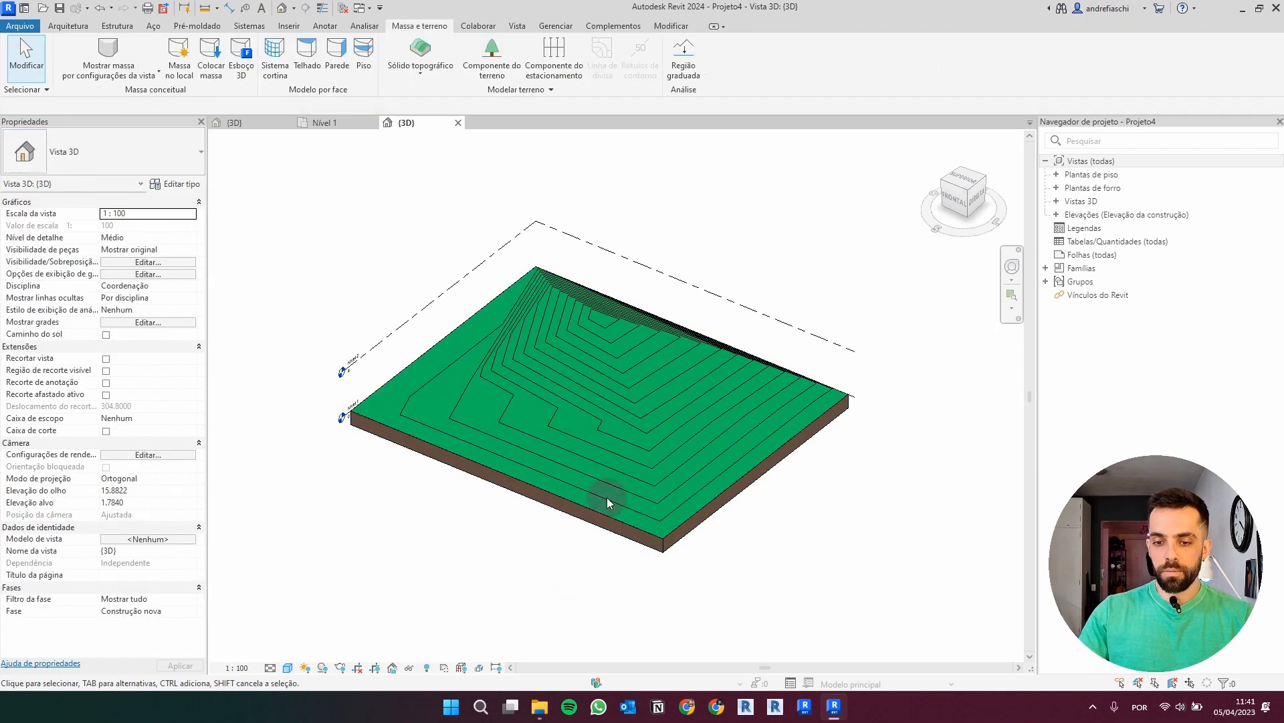
Step: Examine the layer structure of the toposolid's Pradaria – 1200 mm type
click(586, 439)
click(178, 188)
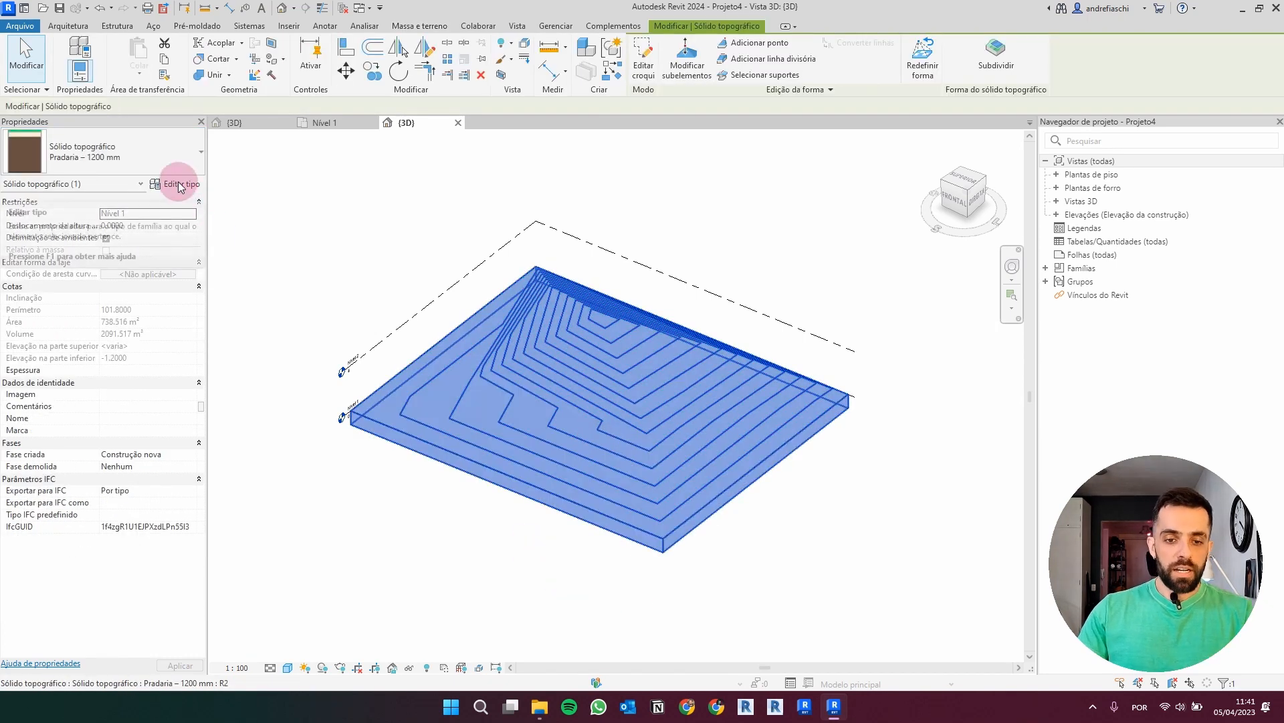
click(182, 187)
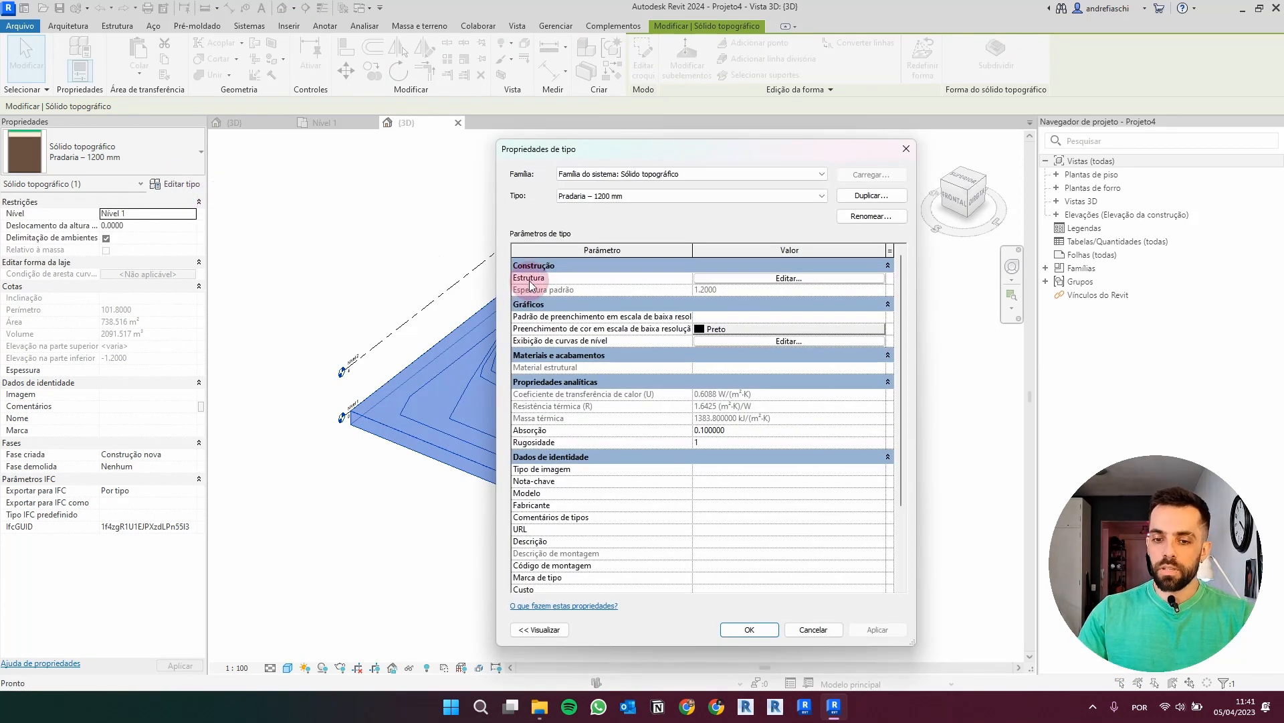
click(740, 278)
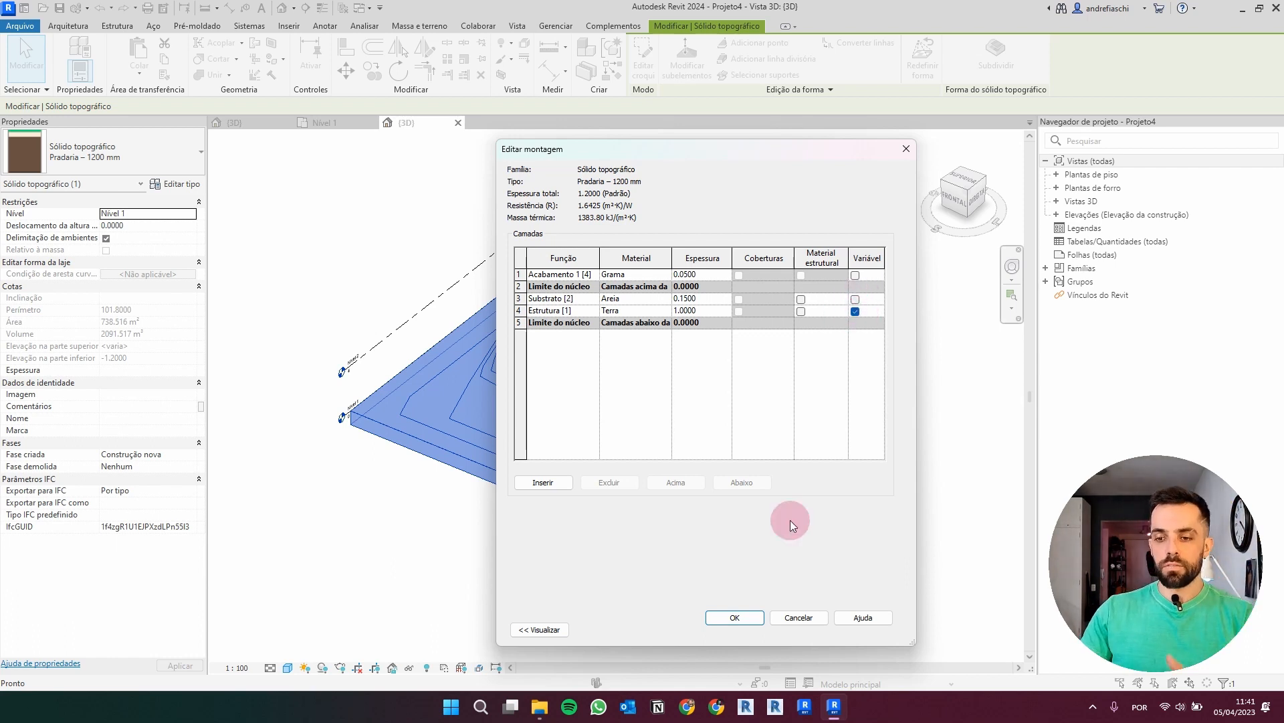
click(730, 617)
click(734, 615)
click(760, 521)
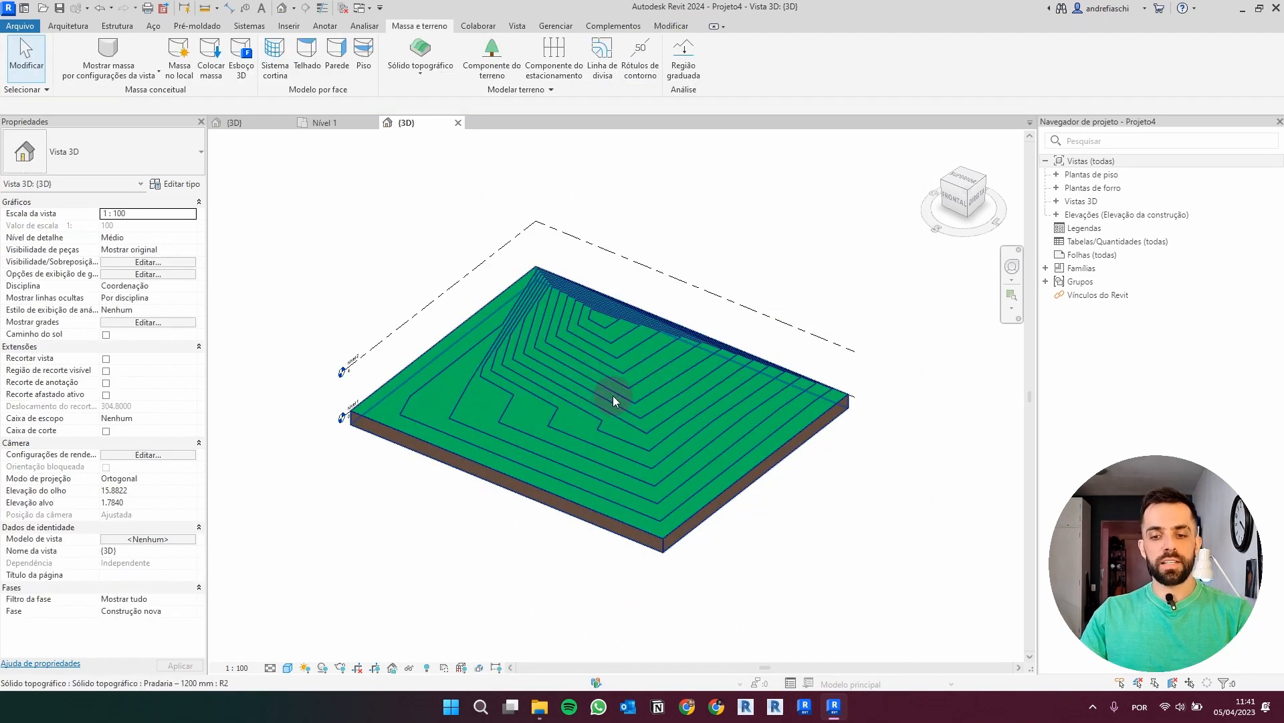
click(582, 371)
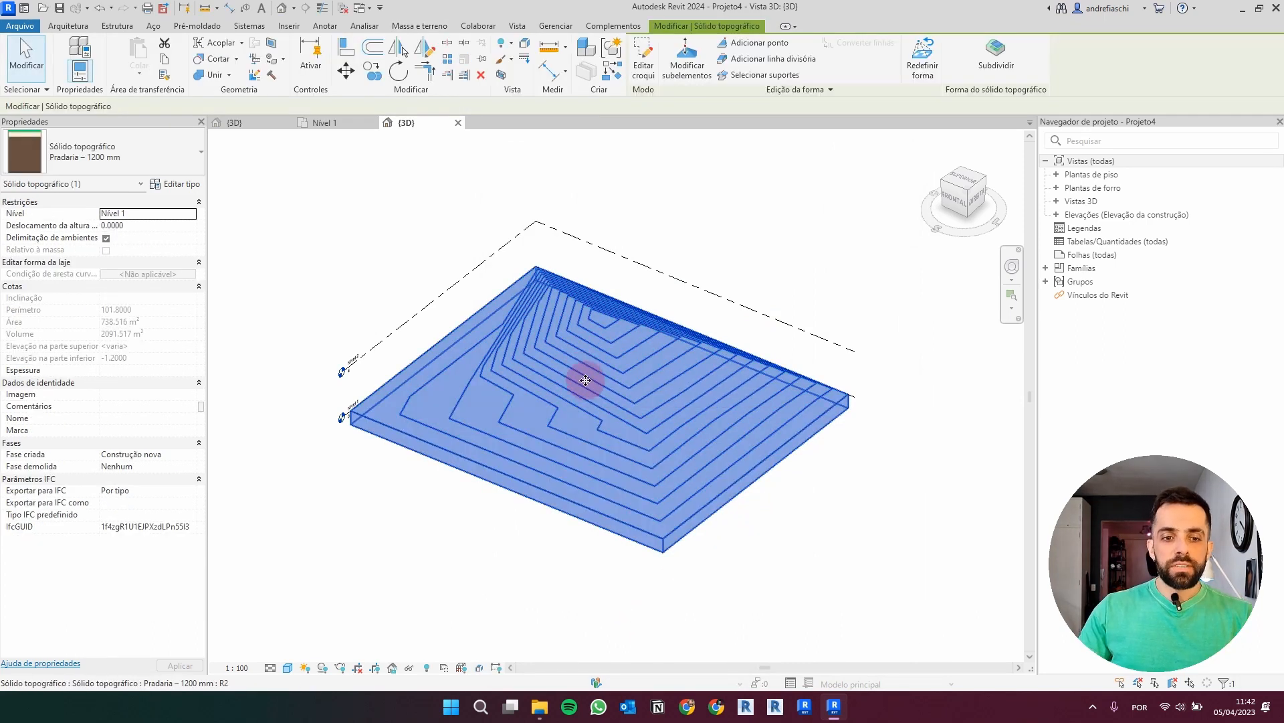
click(747, 245)
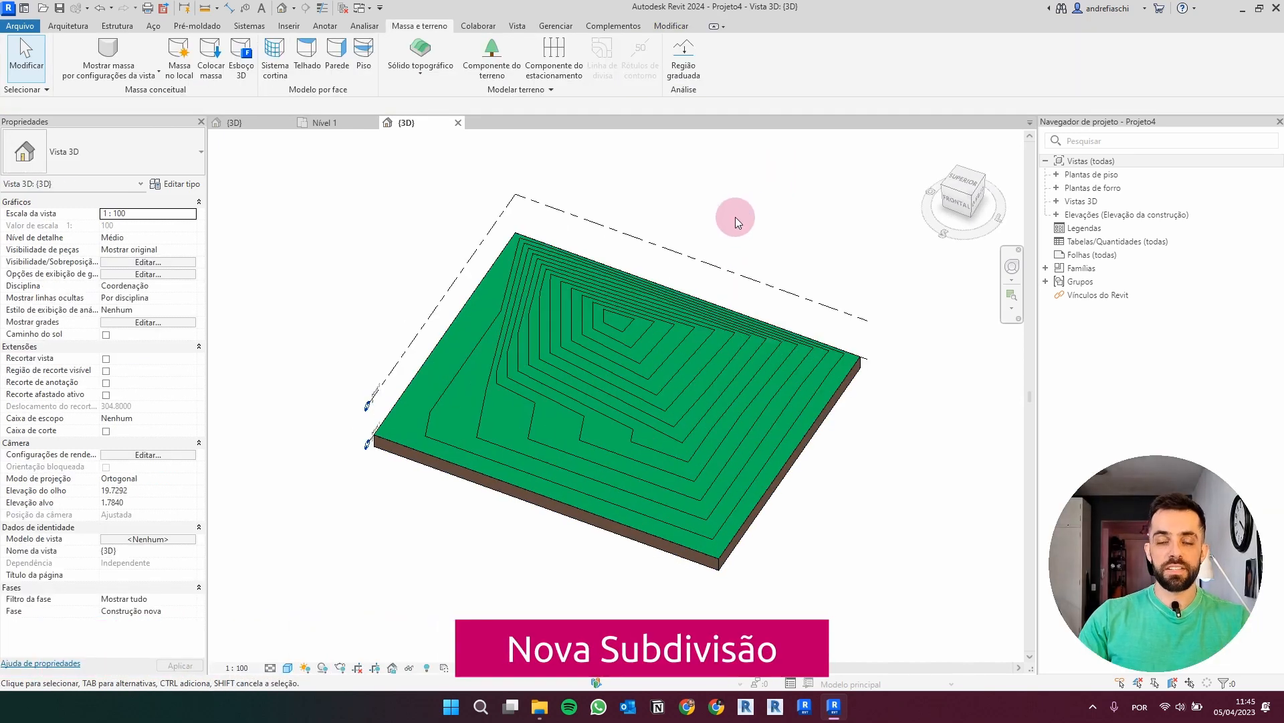
Step: Subdivide the toposolid with a rectangular boundary about 27 m by 4 m running across its raised centre
shift+middle_drag(700, 282, 609, 30)
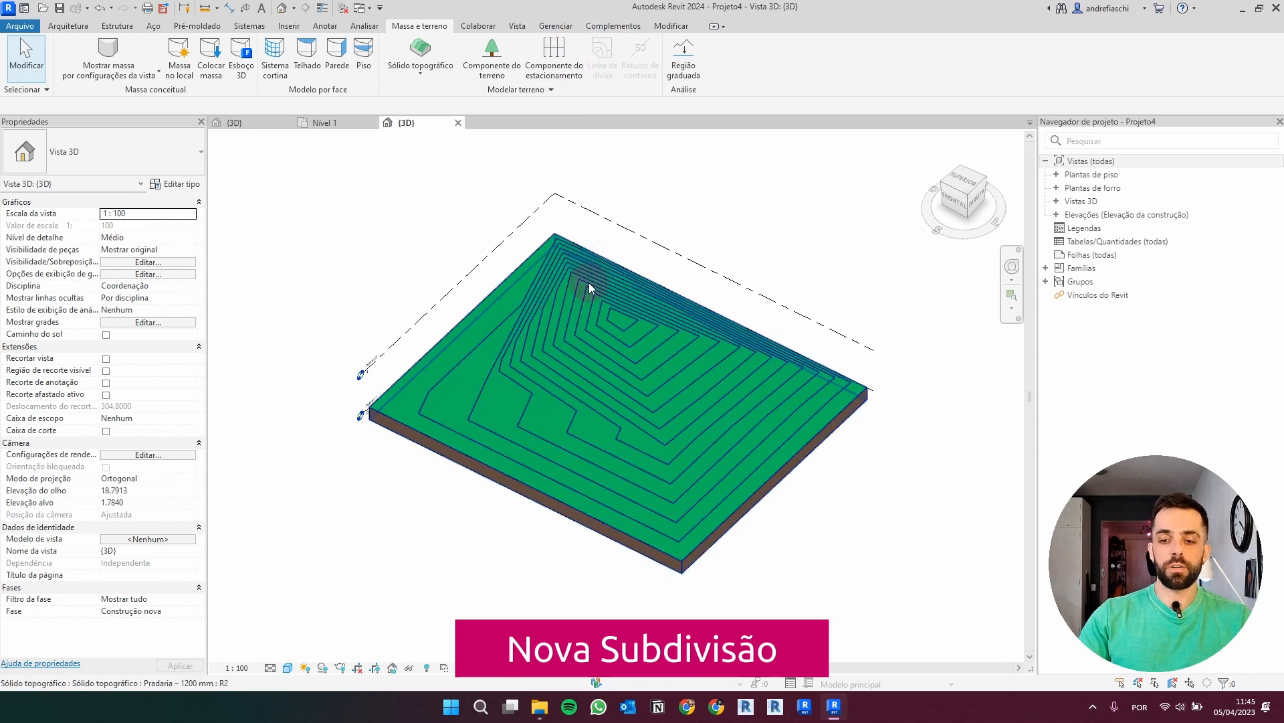
click(613, 319)
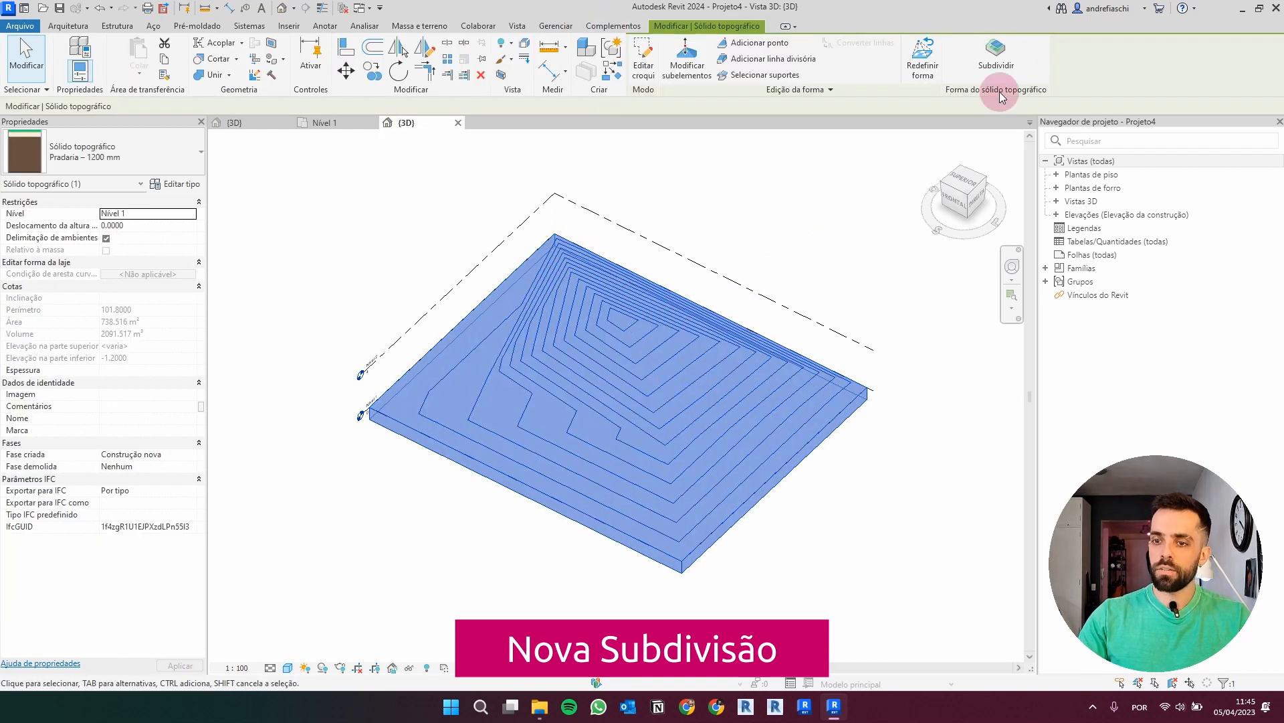
click(1014, 62)
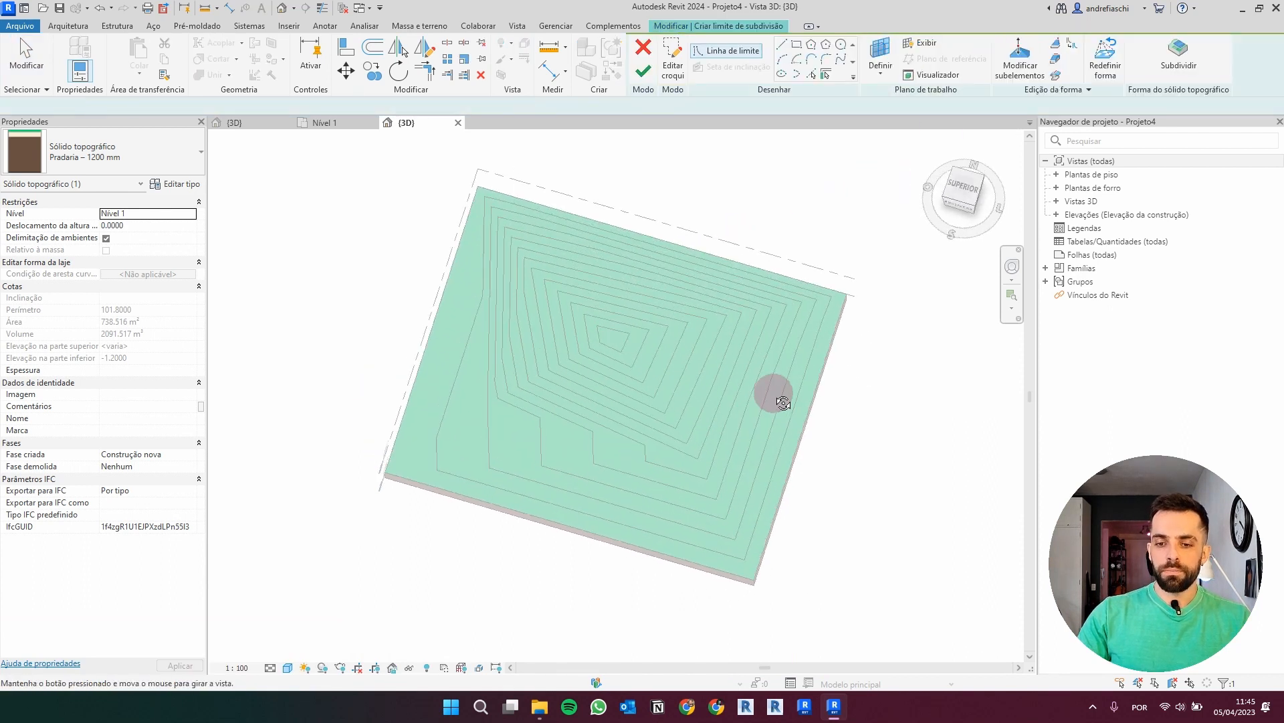
click(768, 51)
click(407, 275)
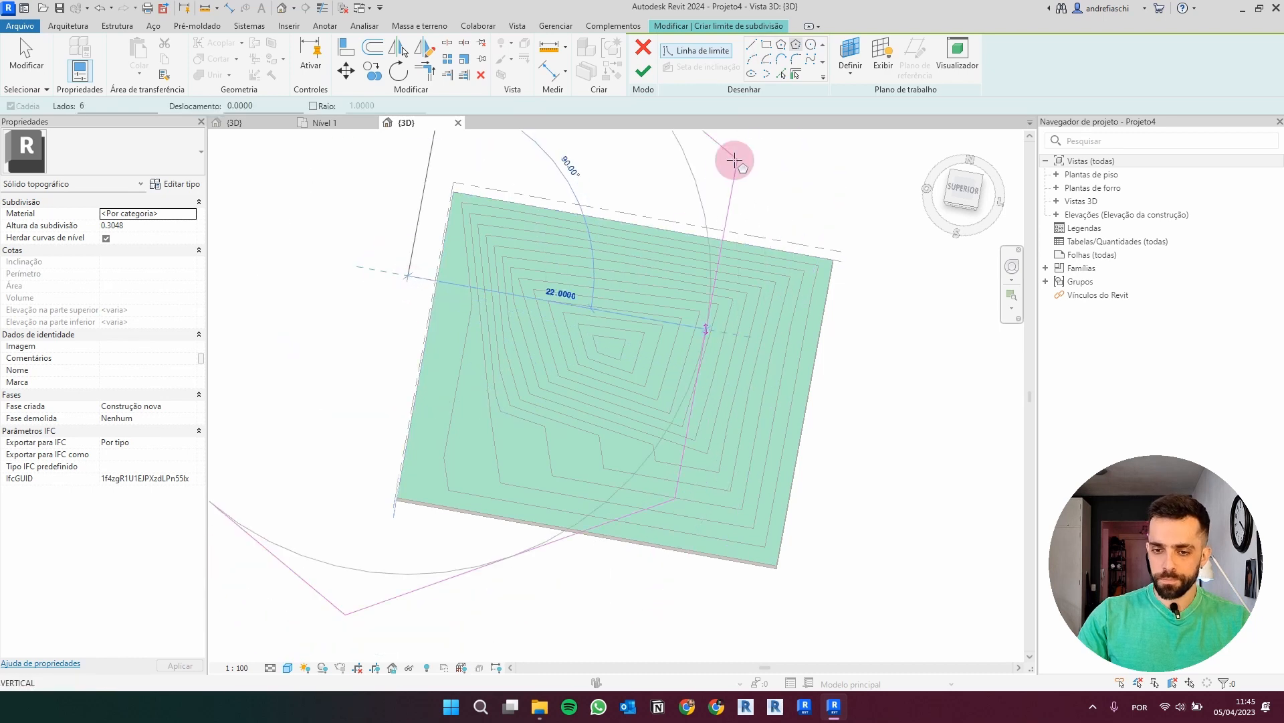
click(766, 44)
click(425, 302)
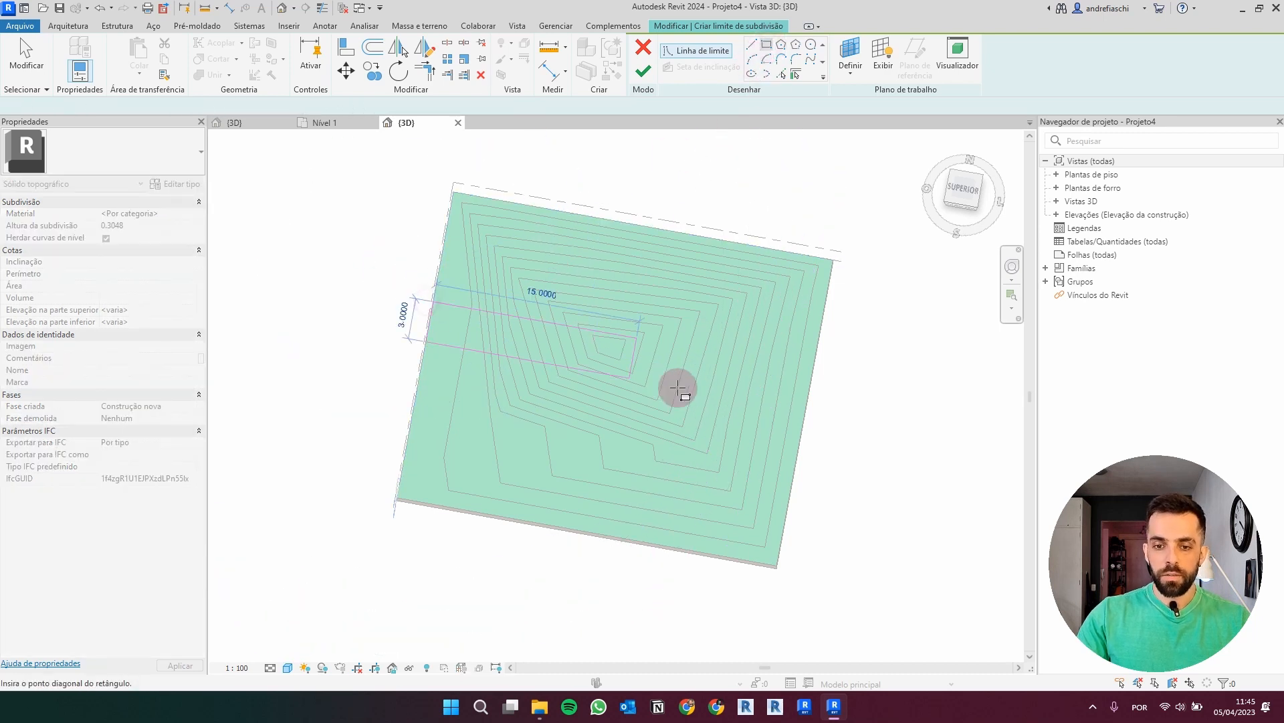
click(791, 419)
click(644, 71)
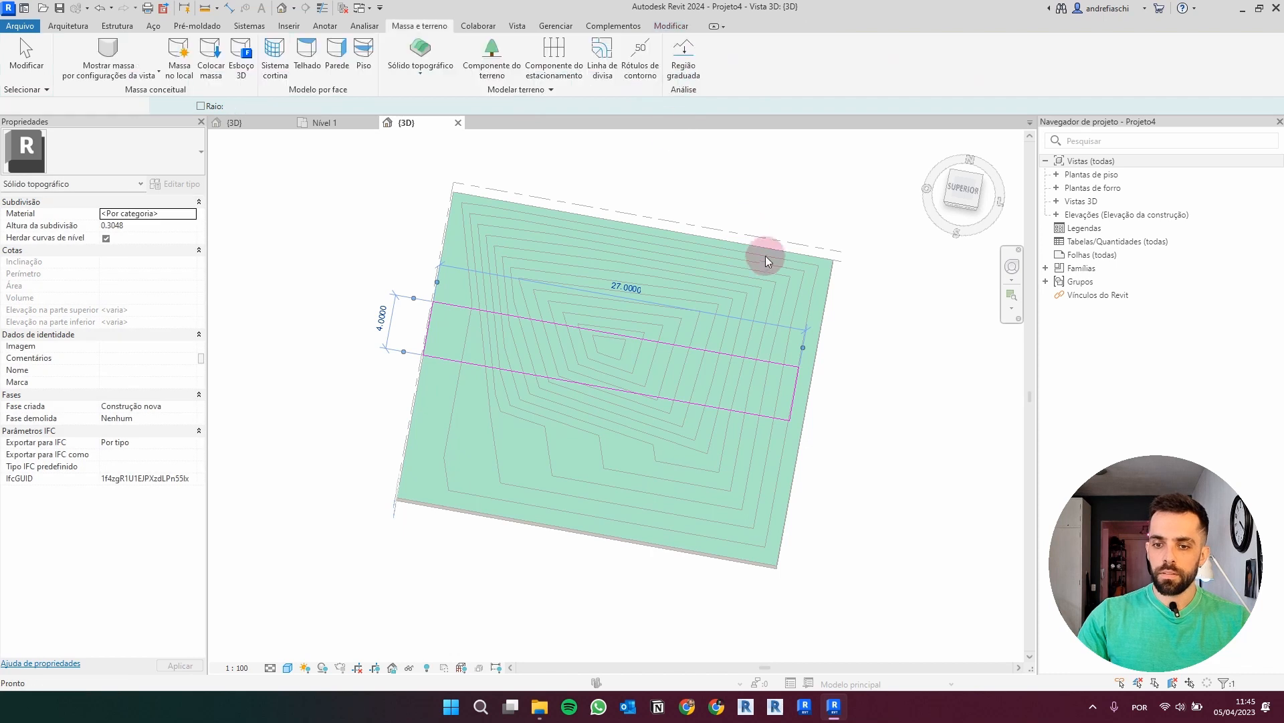
click(761, 254)
shift+middle_drag(884, 430, 677, 337)
key(Escape)
Step: Set the height of the strip-shaped subdivision to 0.1
click(633, 342)
scroll(638, 356, up, 3)
scroll(636, 359, up, 2)
scroll(680, 335, down, 2)
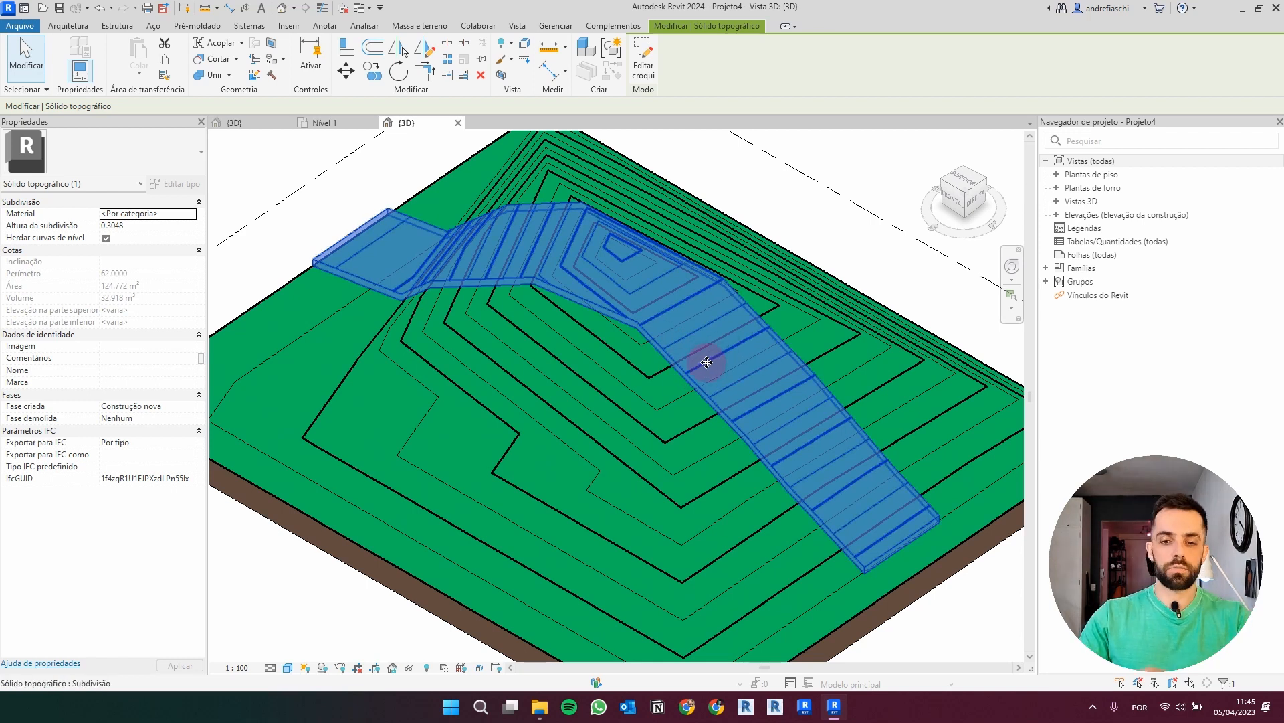
middle_drag(700, 363, 703, 373)
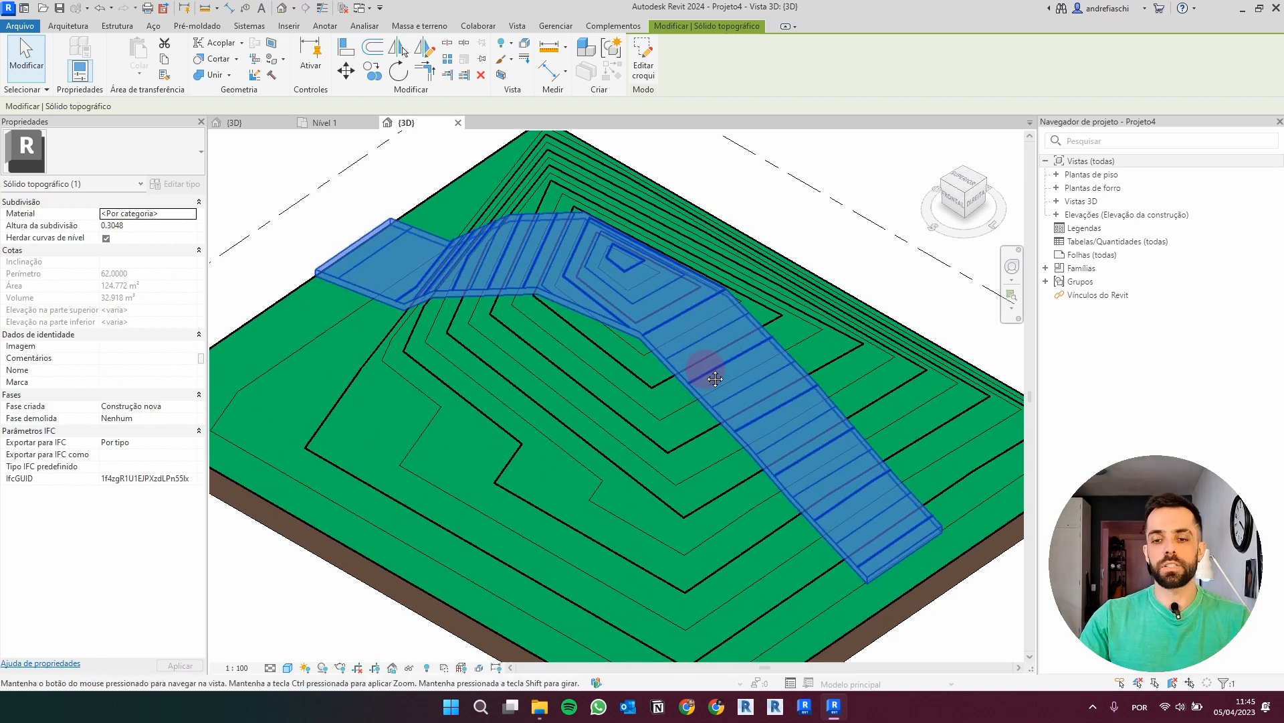
click(141, 229)
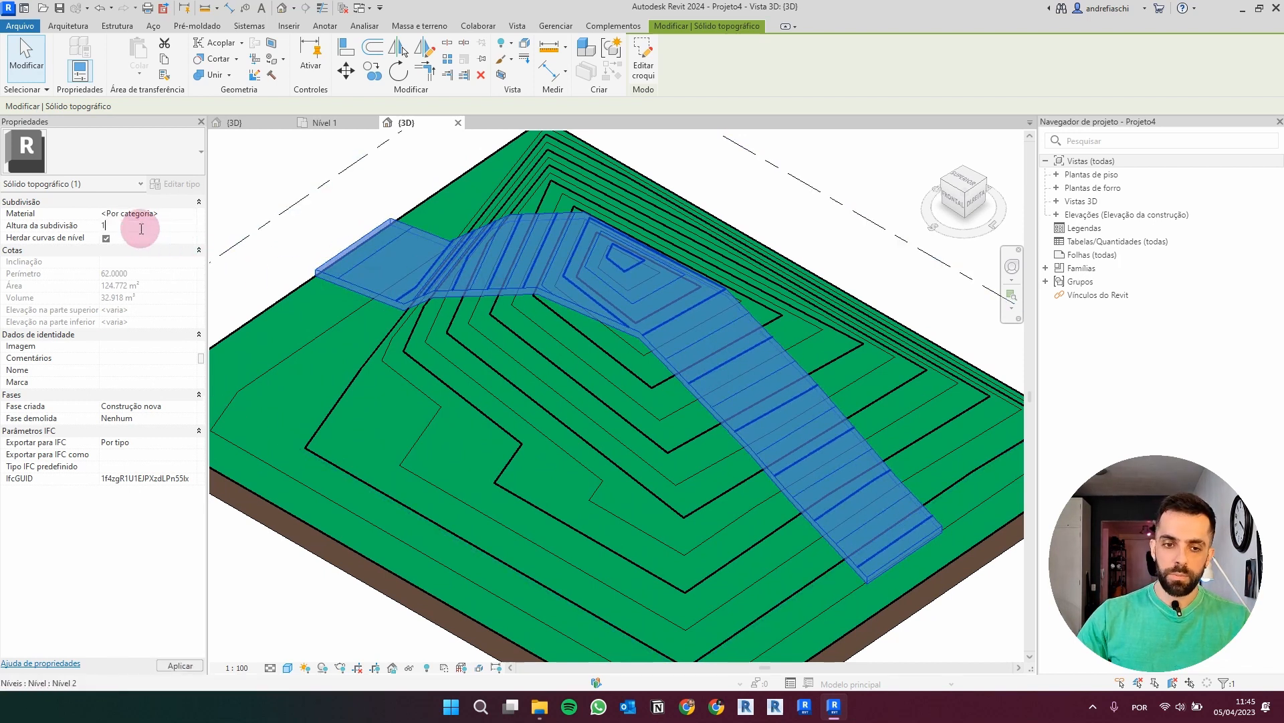
click(677, 207)
Step: Open the material browser for the strip-shaped subdivision, enlarge its window and widen the material list
click(175, 213)
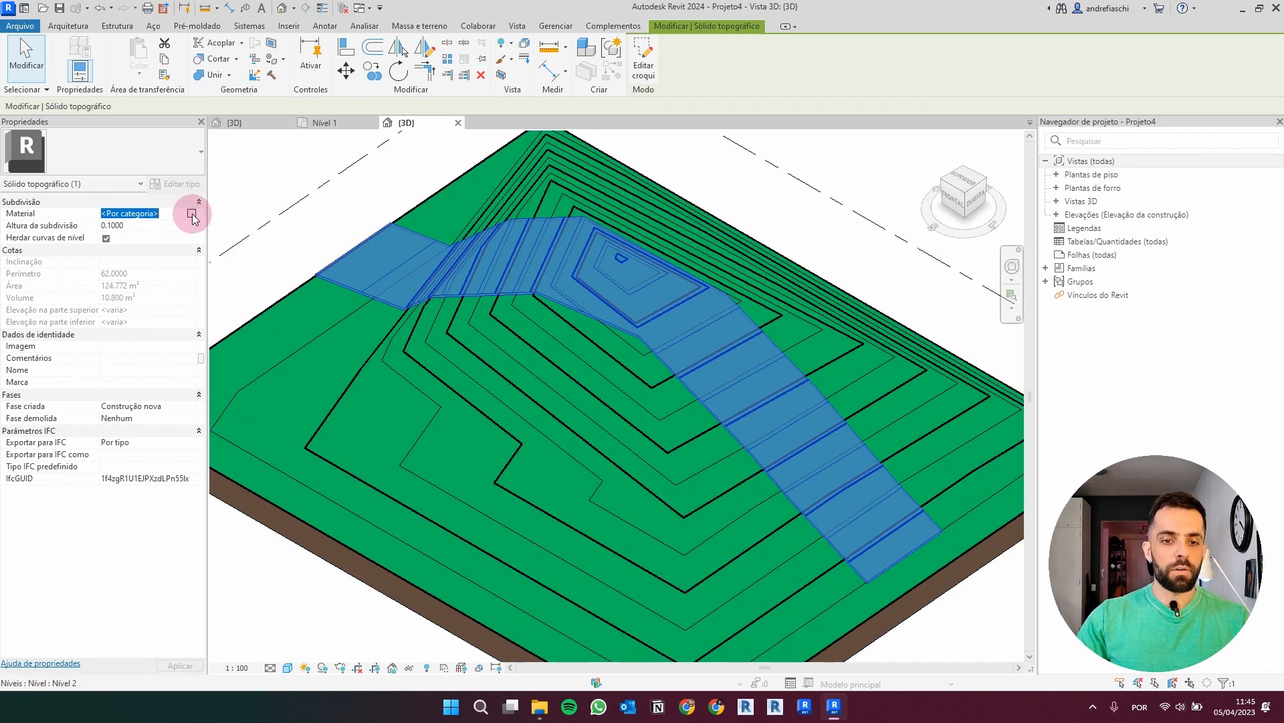
click(230, 260)
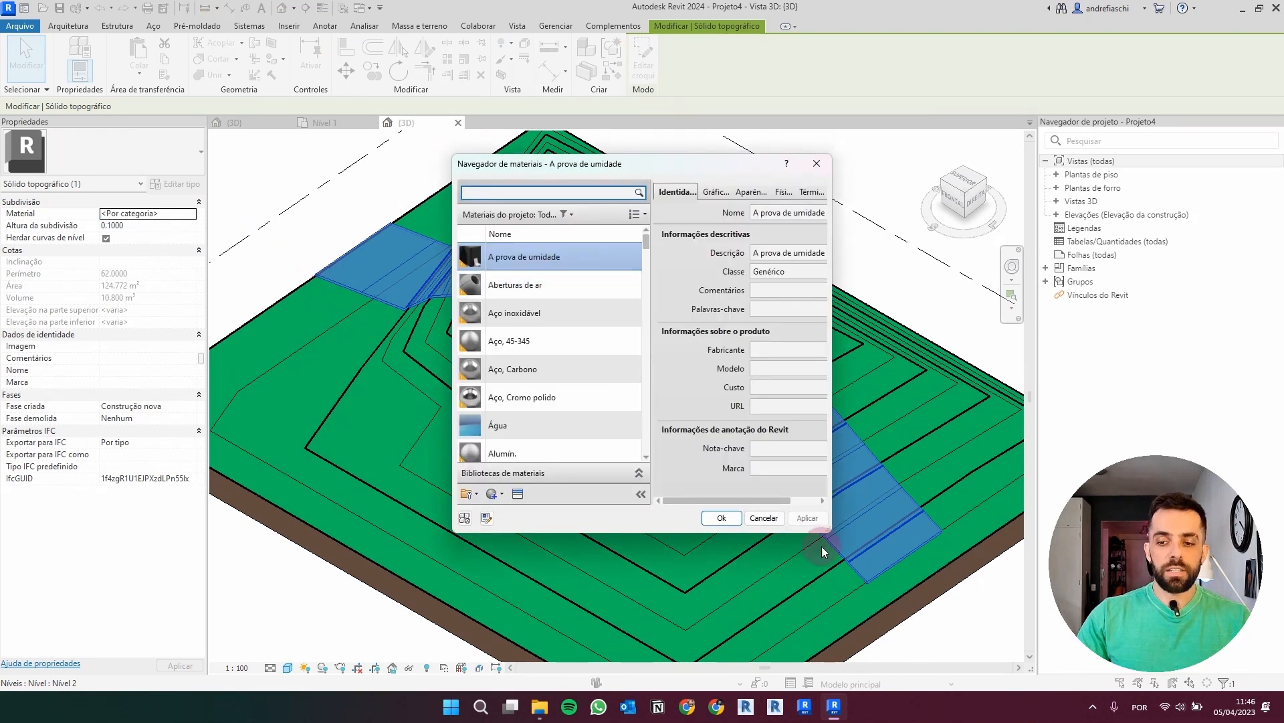
drag(827, 532, 924, 589)
click(77, 193)
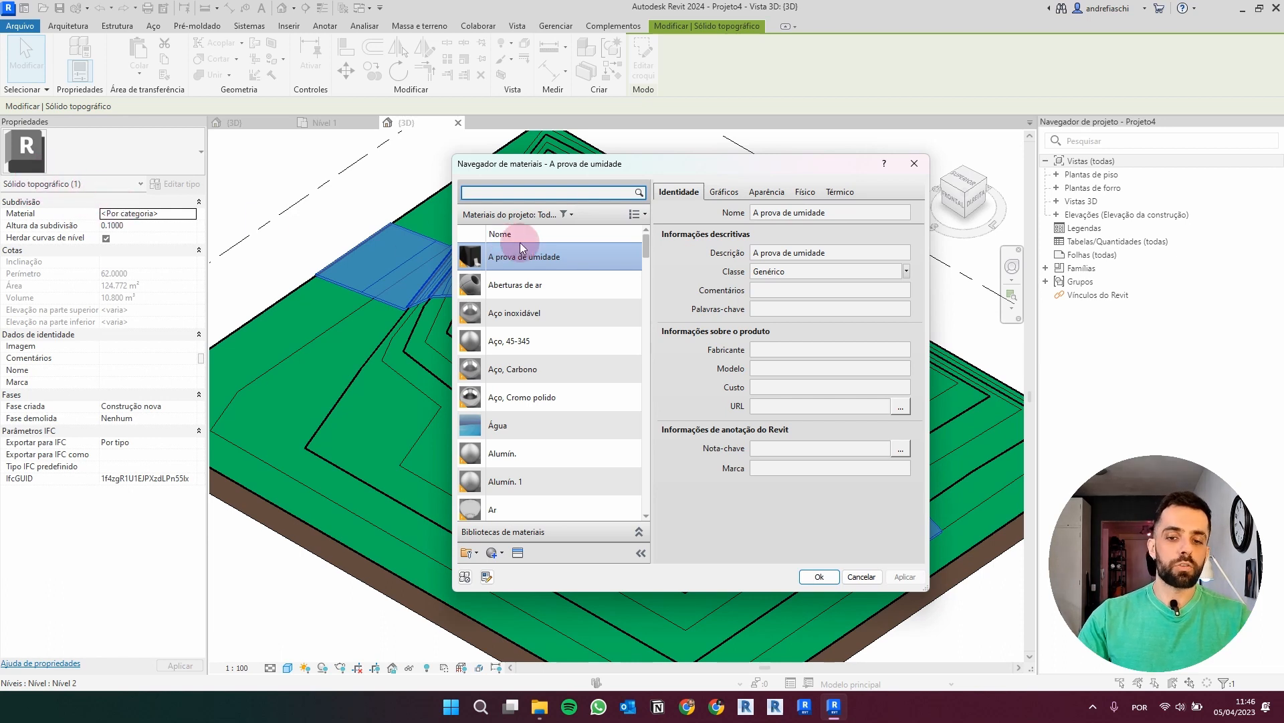
drag(584, 167, 388, 134)
drag(456, 346, 498, 345)
click(694, 543)
drag(729, 554, 845, 614)
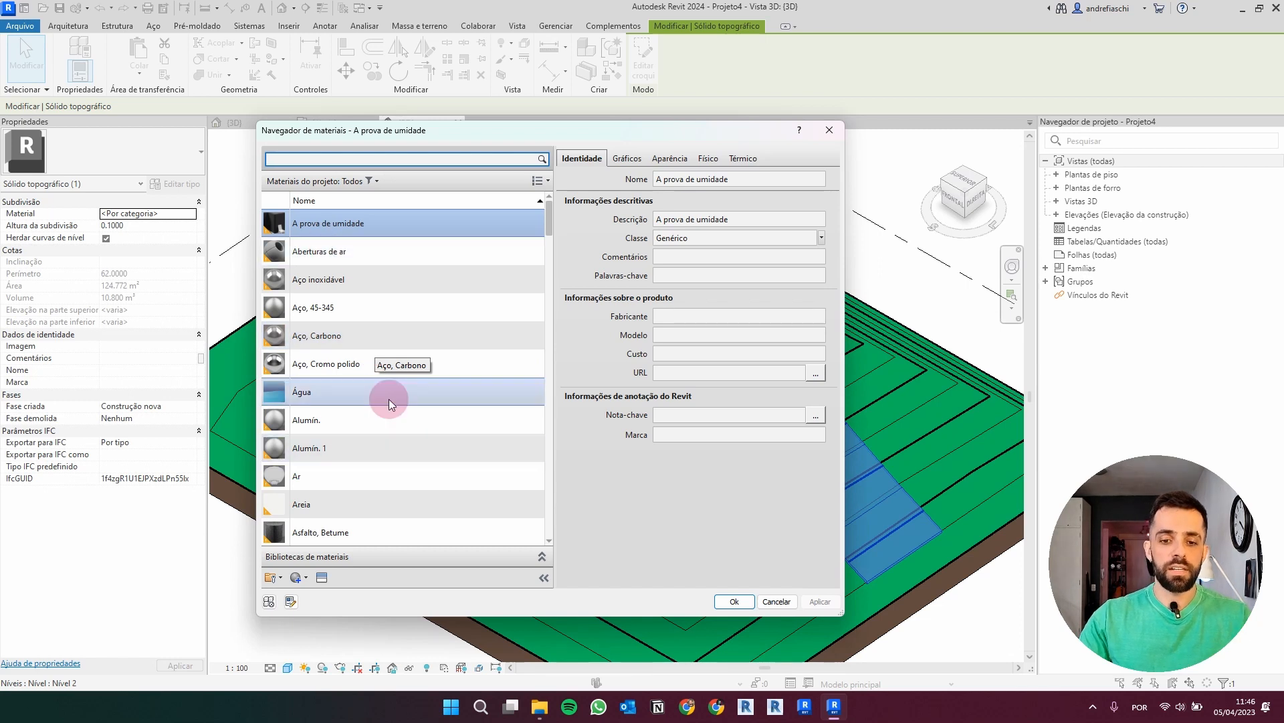
Step: Assign the Madeira - Forração material to the strip-shaped subdivision
scroll(360, 453, down, 2)
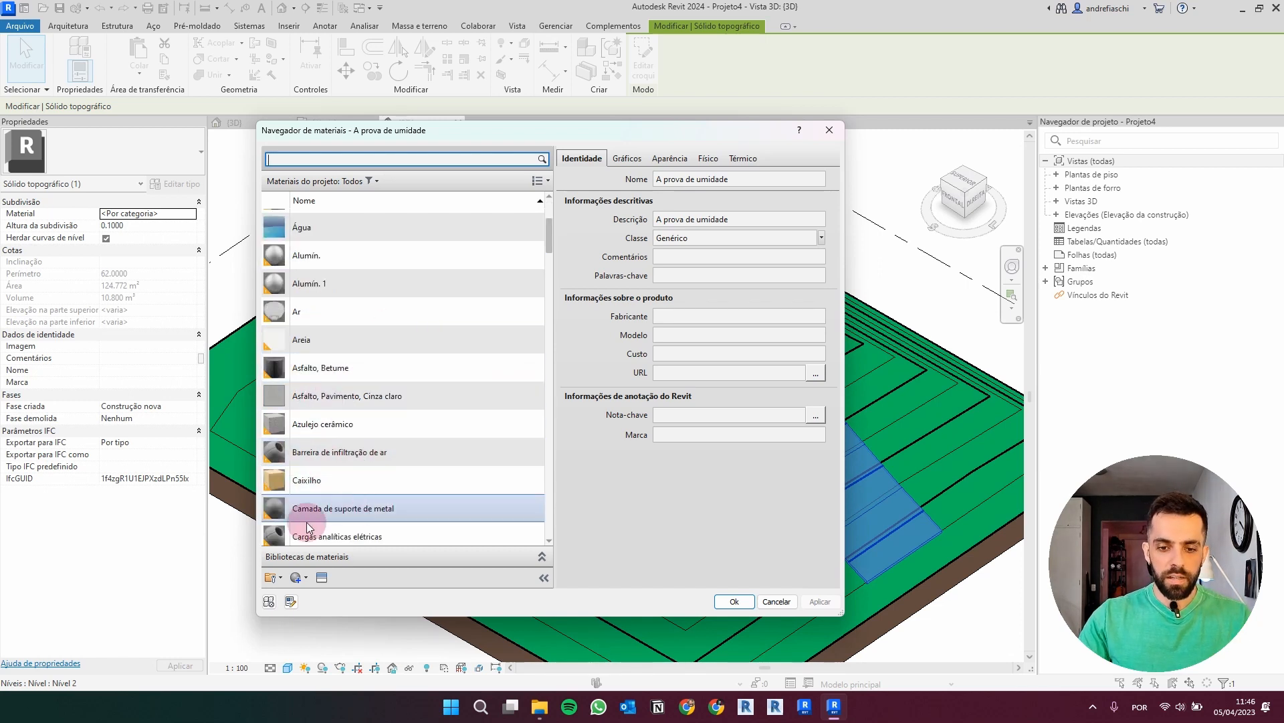
scroll(333, 453, down, 1)
scroll(332, 453, down, 4)
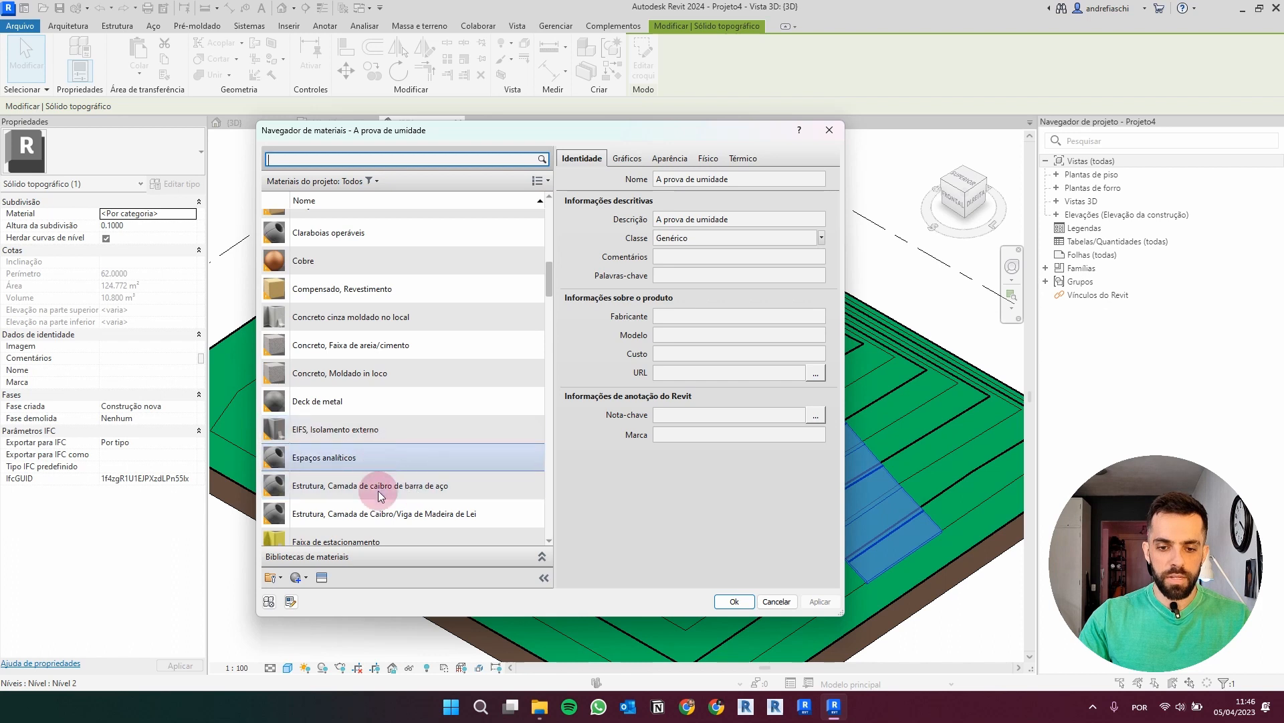
scroll(378, 467, down, 2)
scroll(380, 496, down, 4)
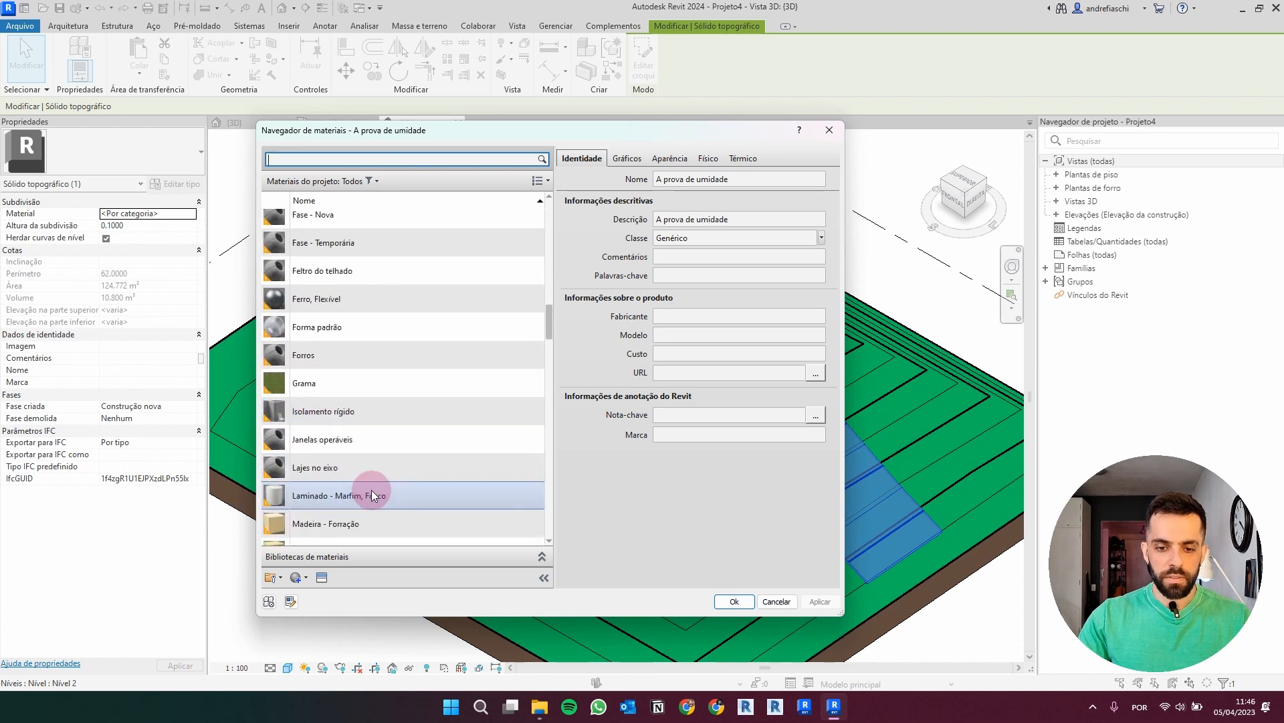
click(366, 444)
click(733, 602)
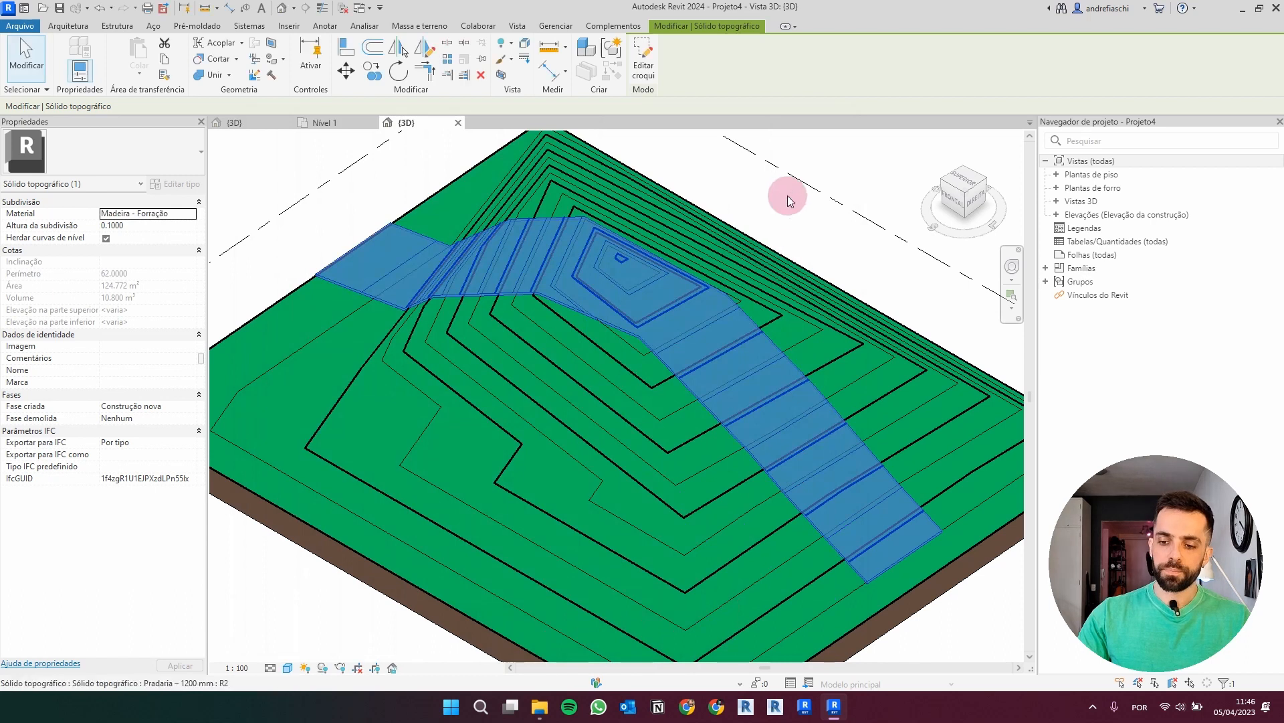
click(789, 194)
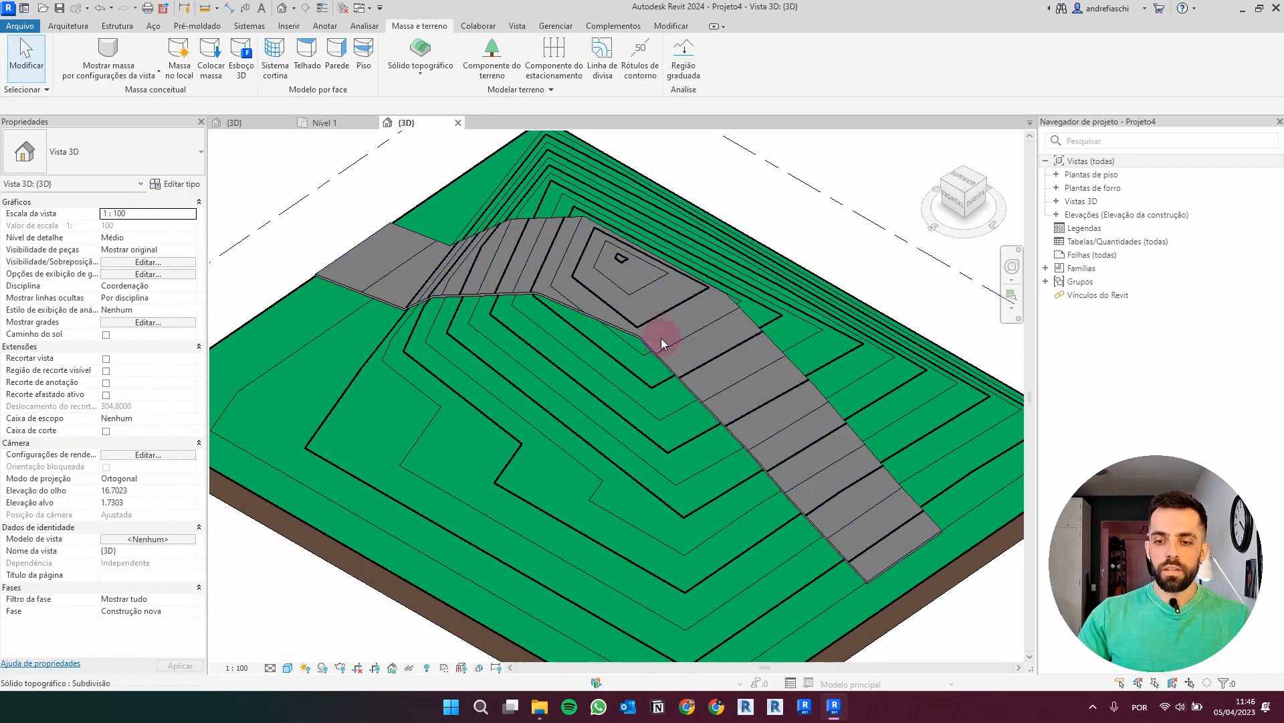
Step: Stop the strip-shaped subdivision from inheriting the toposolid's contour lines and inspect it in 3D
click(679, 342)
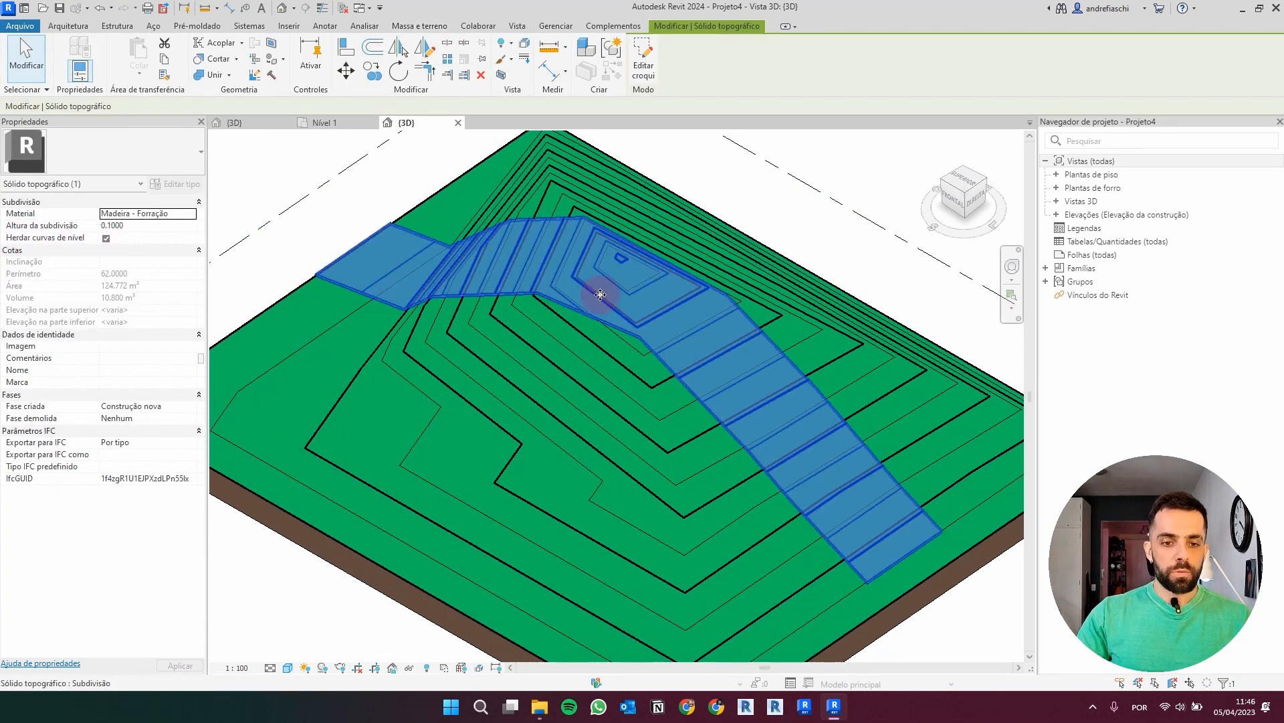
click(106, 238)
click(794, 207)
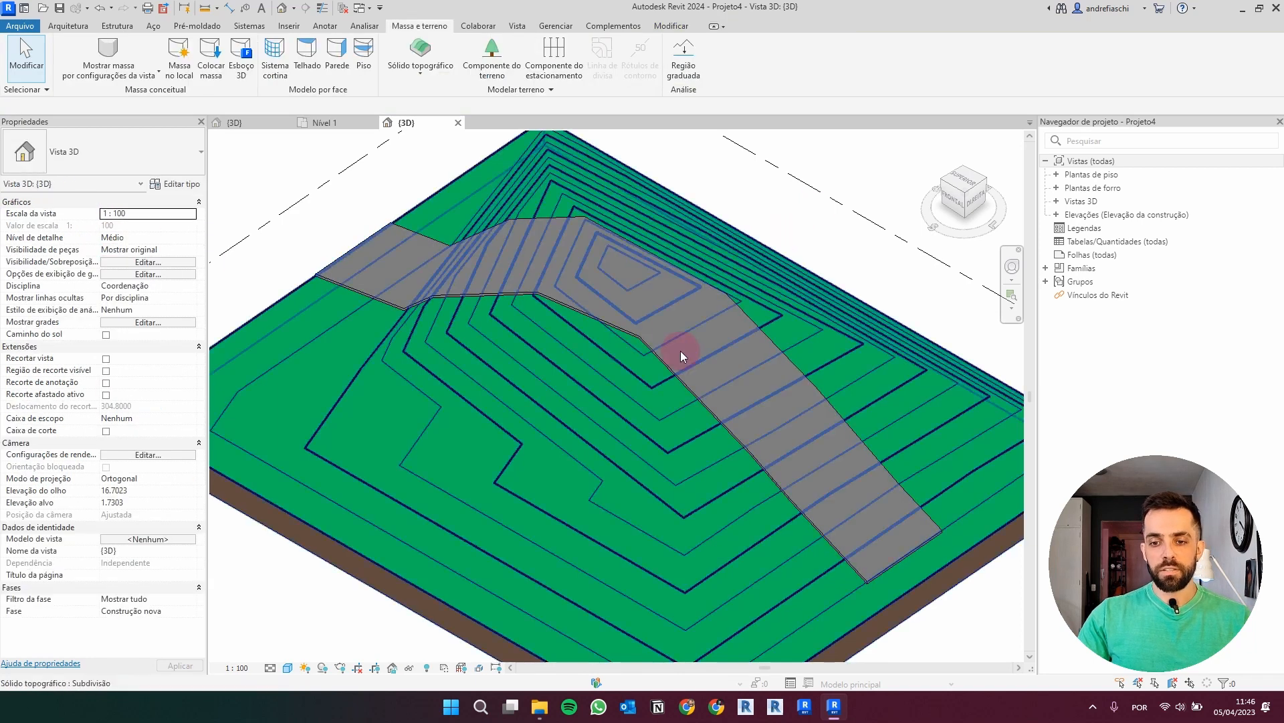
shift+middle_drag(749, 426, 1053, 347)
key(Escape)
middle_drag(832, 448, 769, 411)
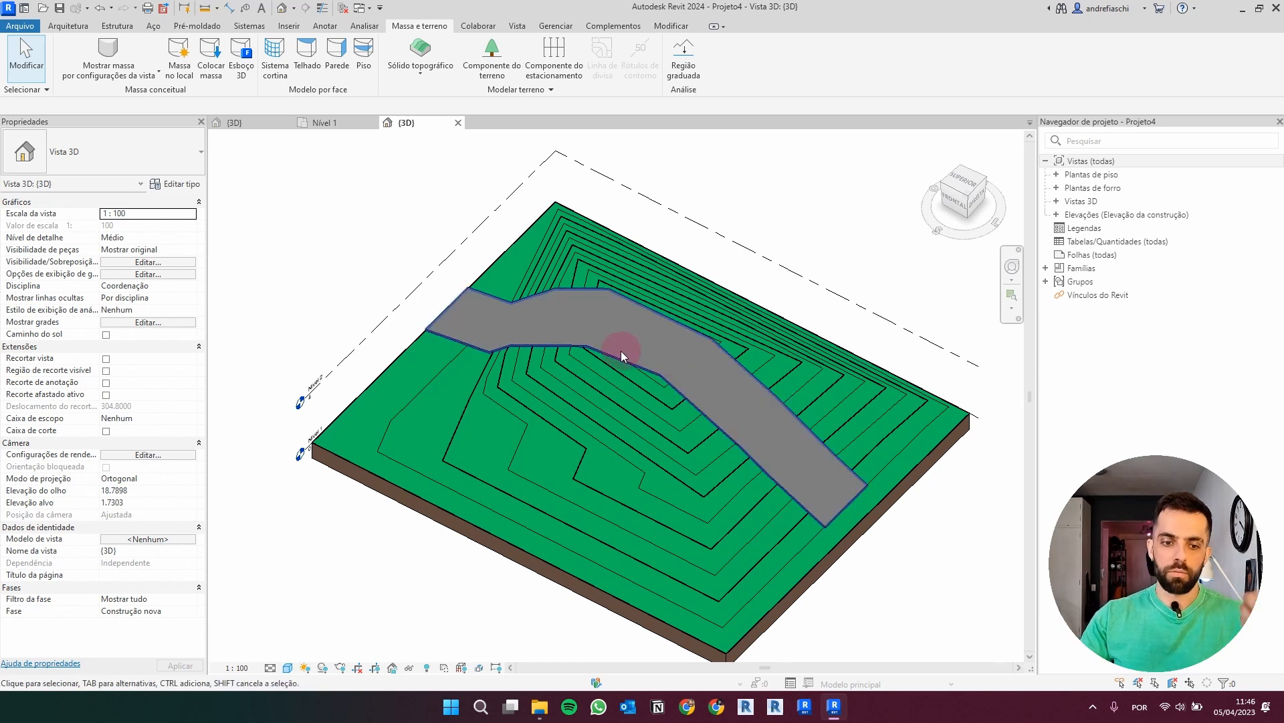
shift+middle_drag(656, 359, 705, 362)
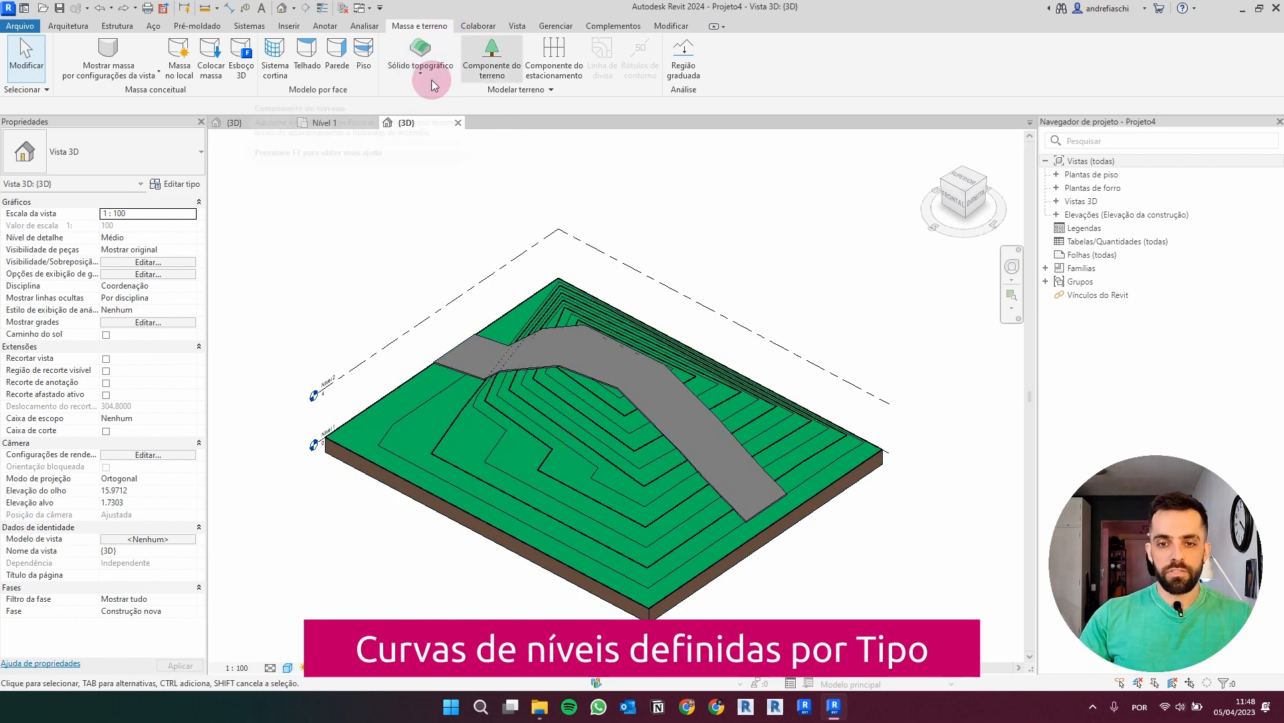
Step: In the Pradaria – 1200 mm type's contour display, set the second range's interval to 0.25 and its subcategory to Linhas divisórias
click(555, 92)
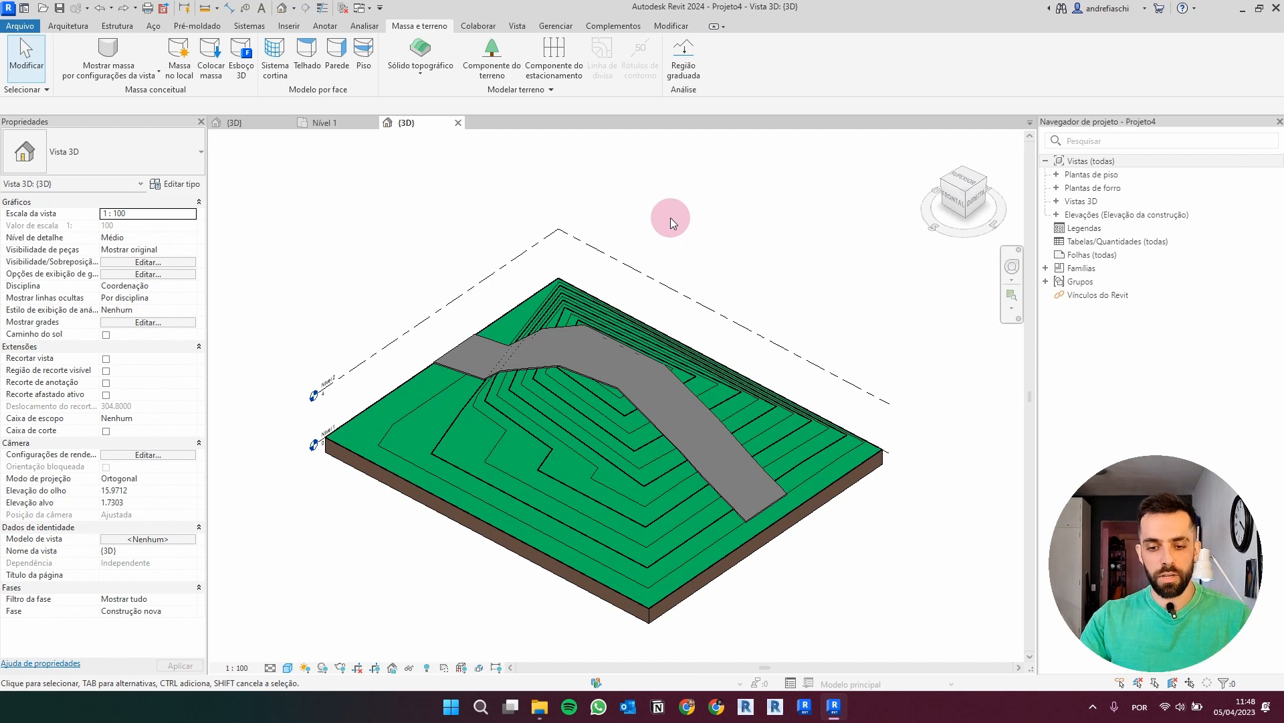
click(746, 409)
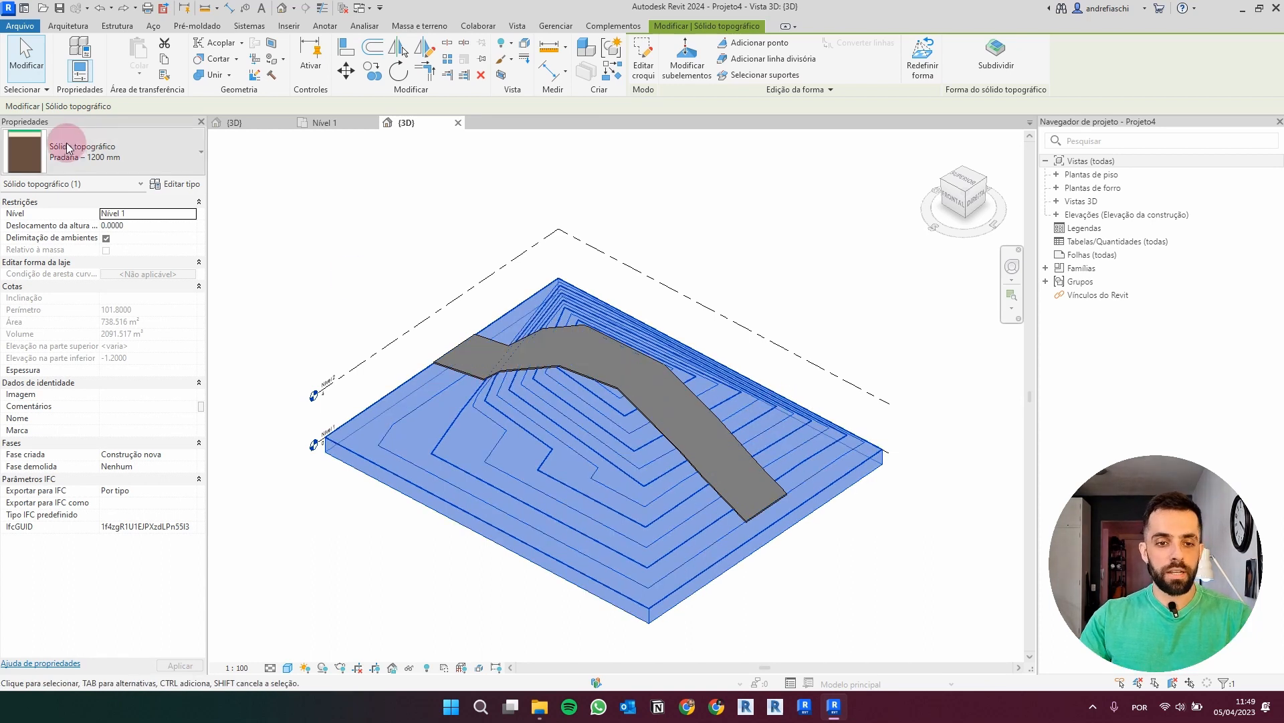
click(175, 184)
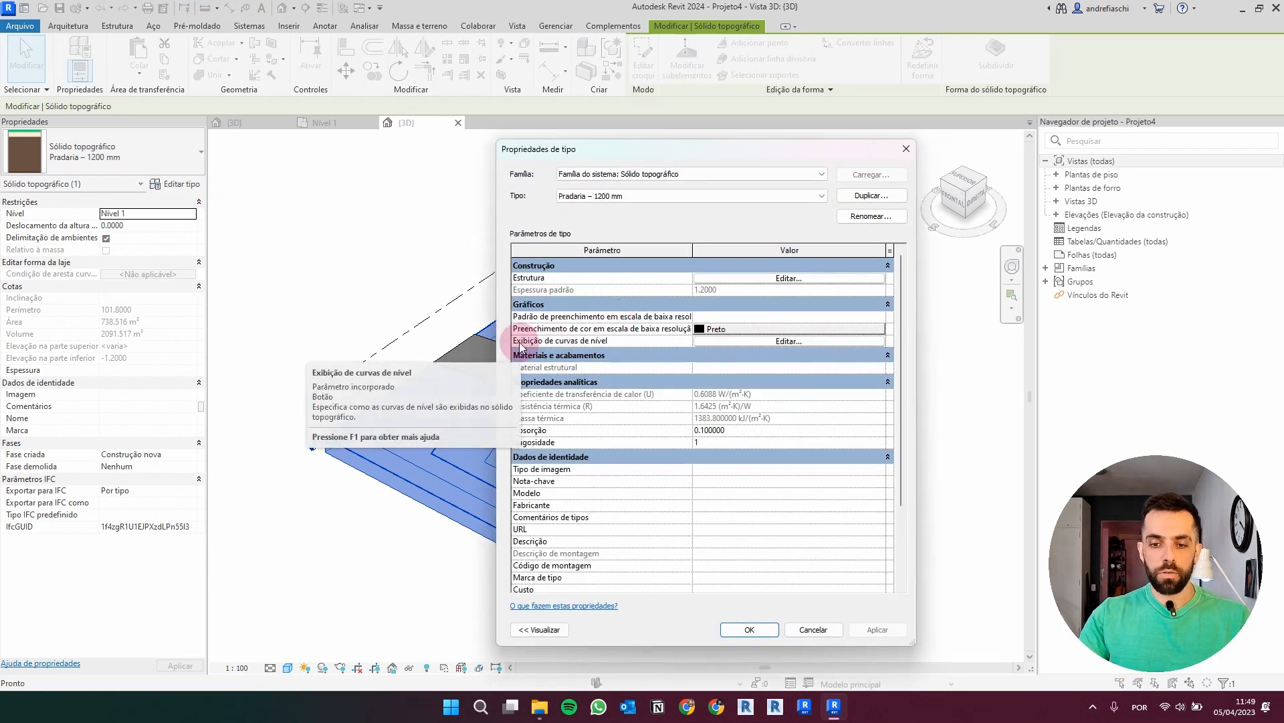
click(740, 342)
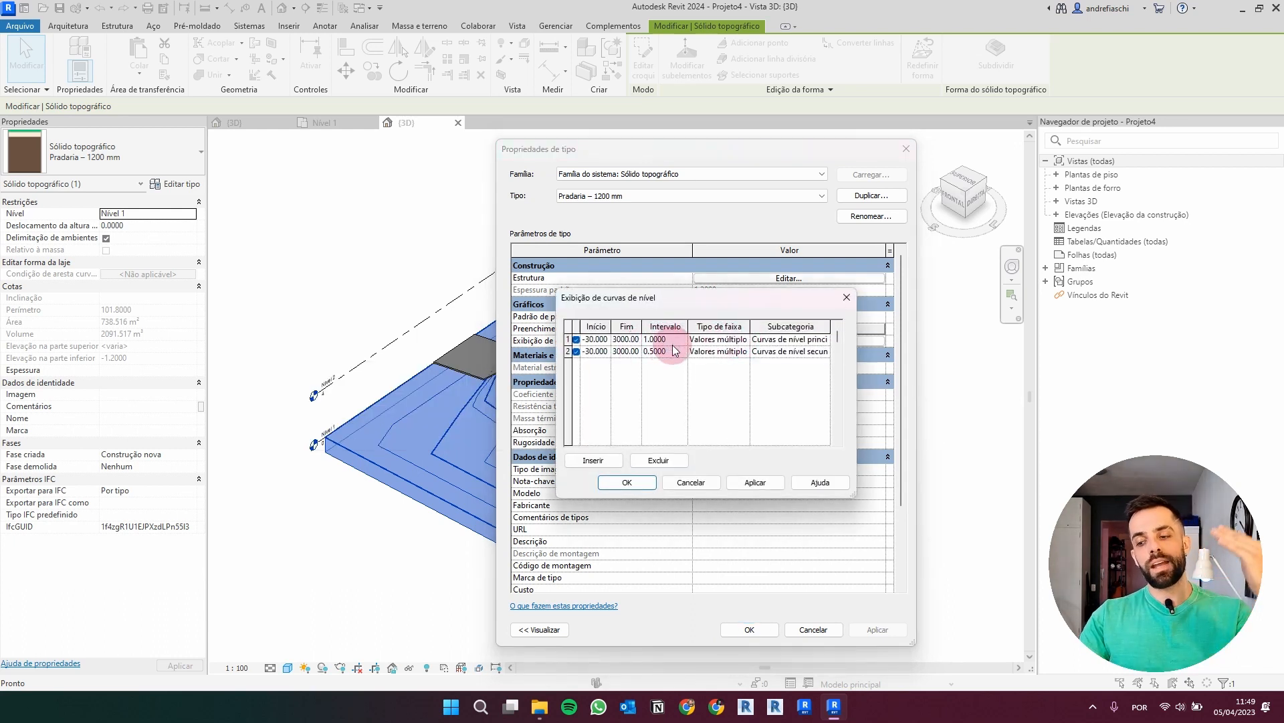
click(654, 352)
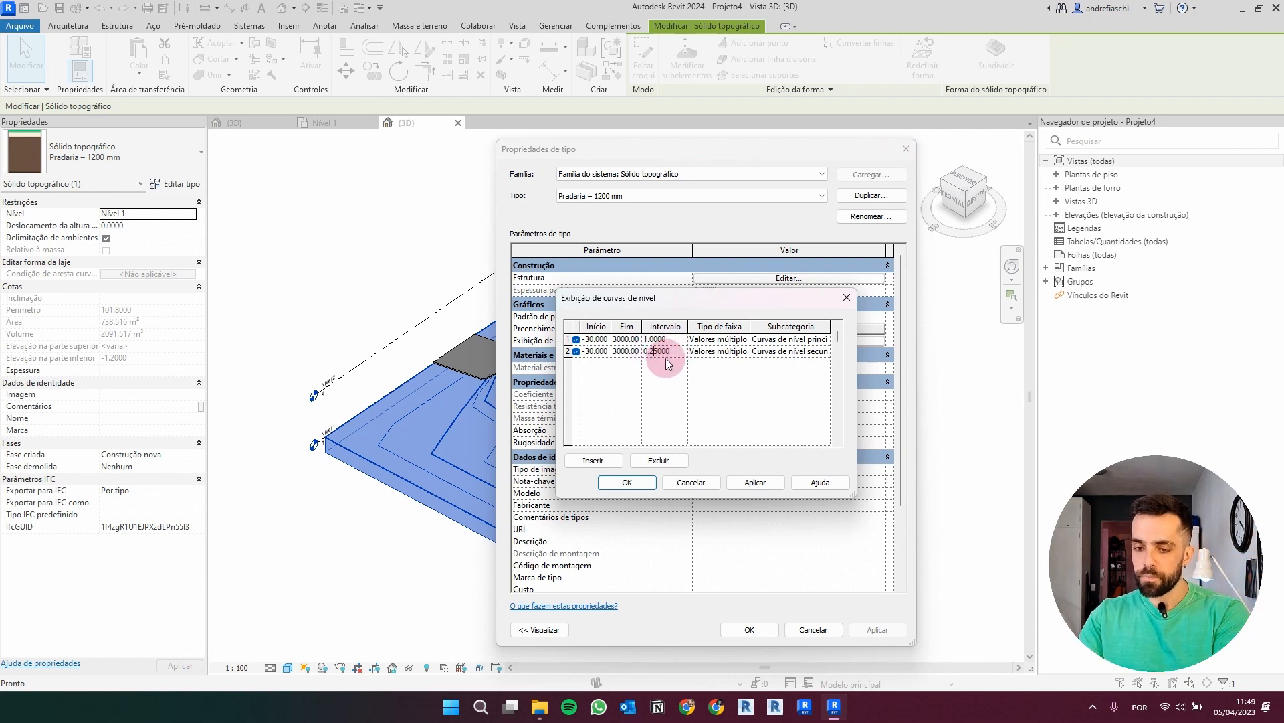
click(825, 353)
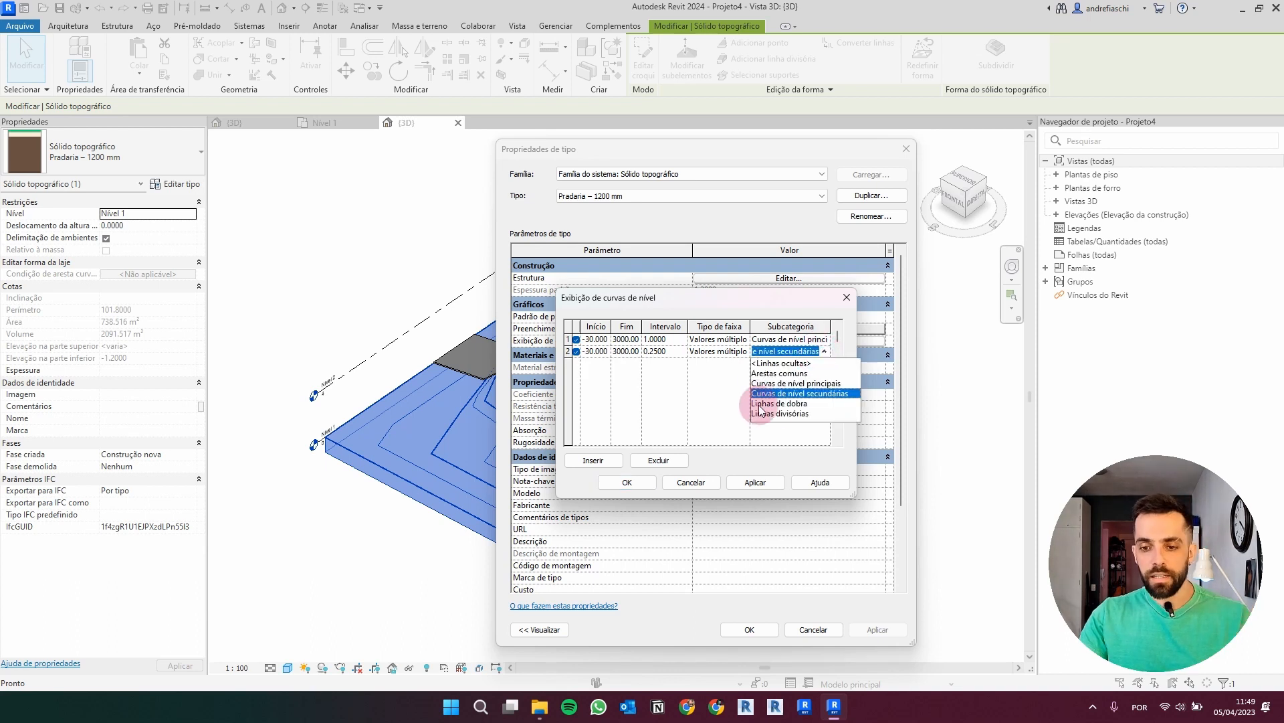
click(792, 414)
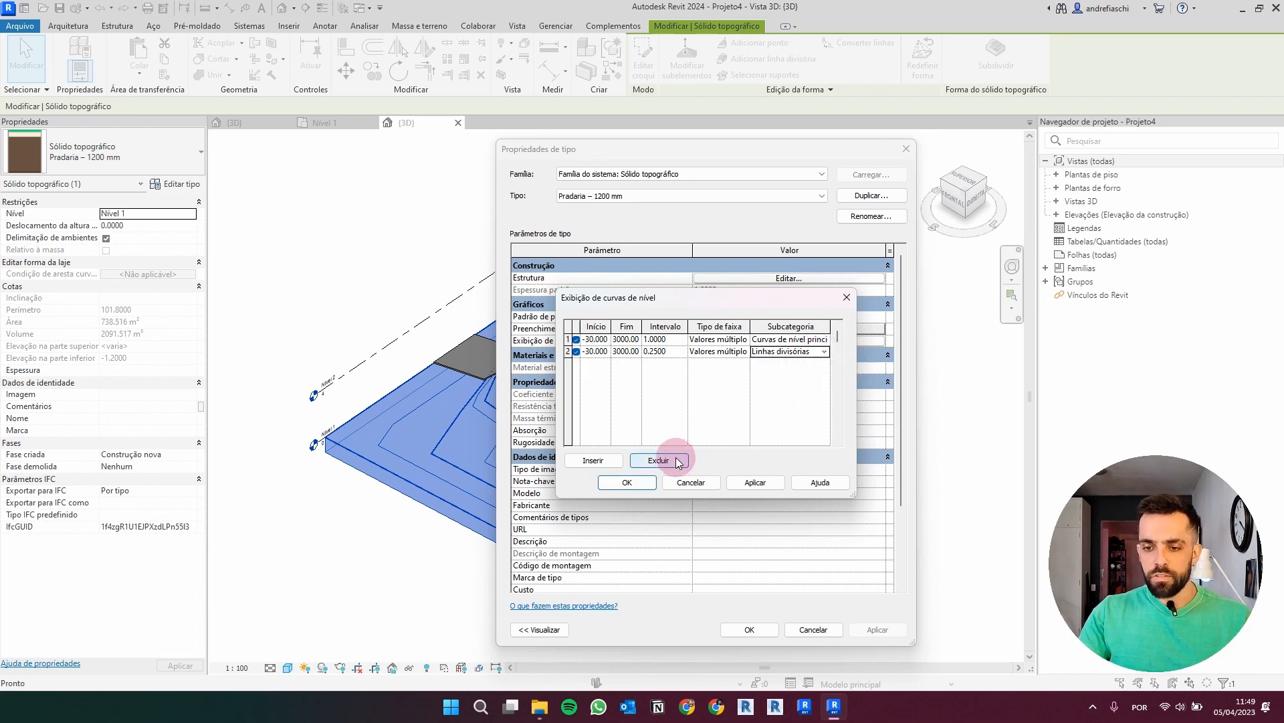
click(651, 492)
click(753, 629)
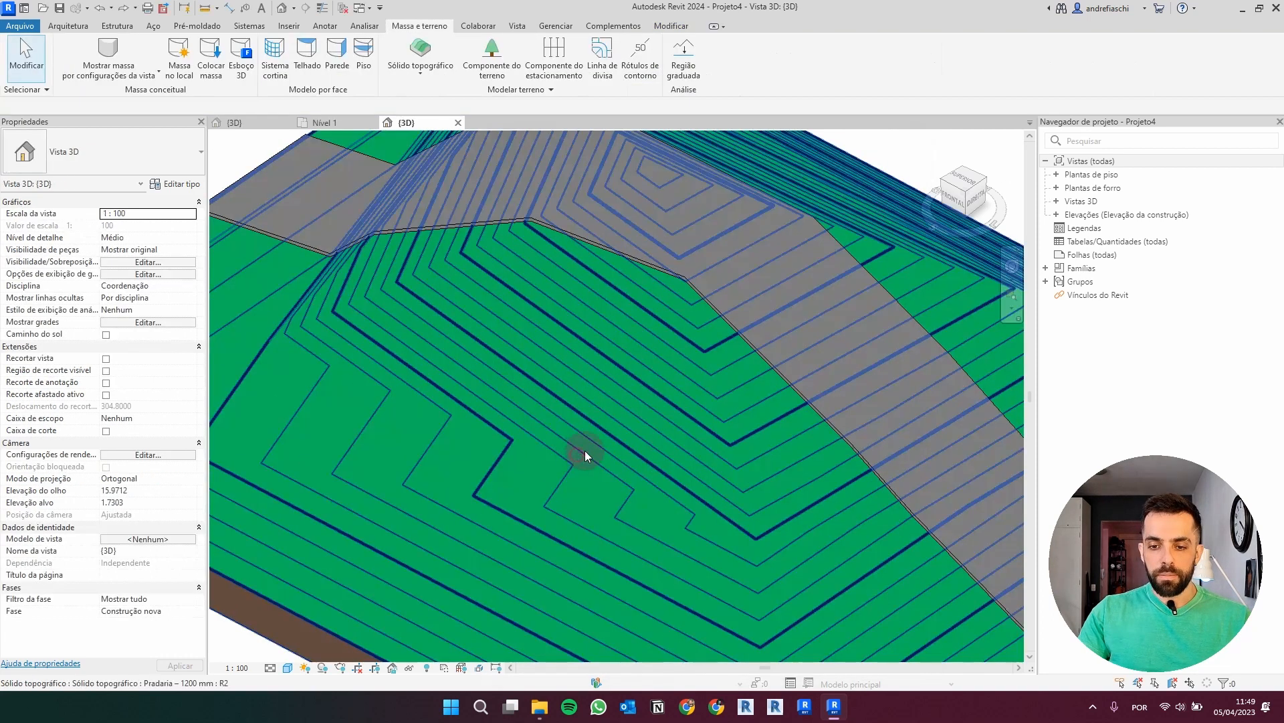
scroll(545, 447, down, 5)
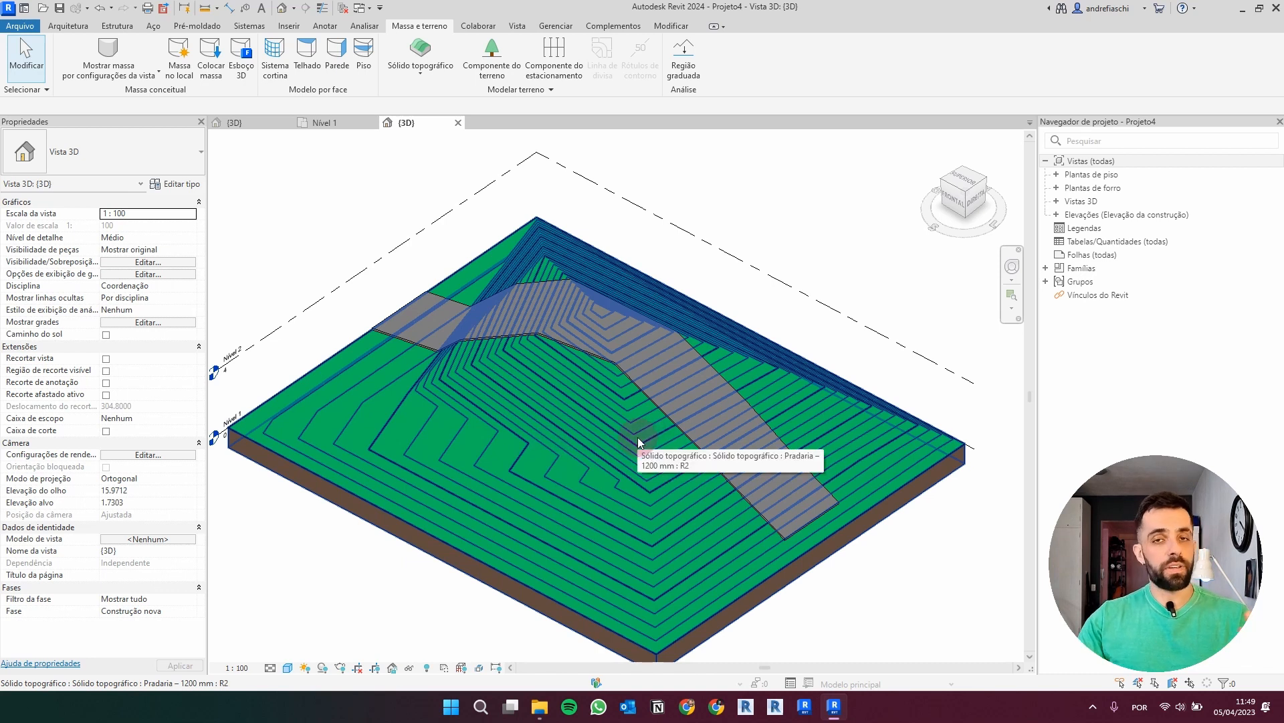
scroll(637, 436, down, 2)
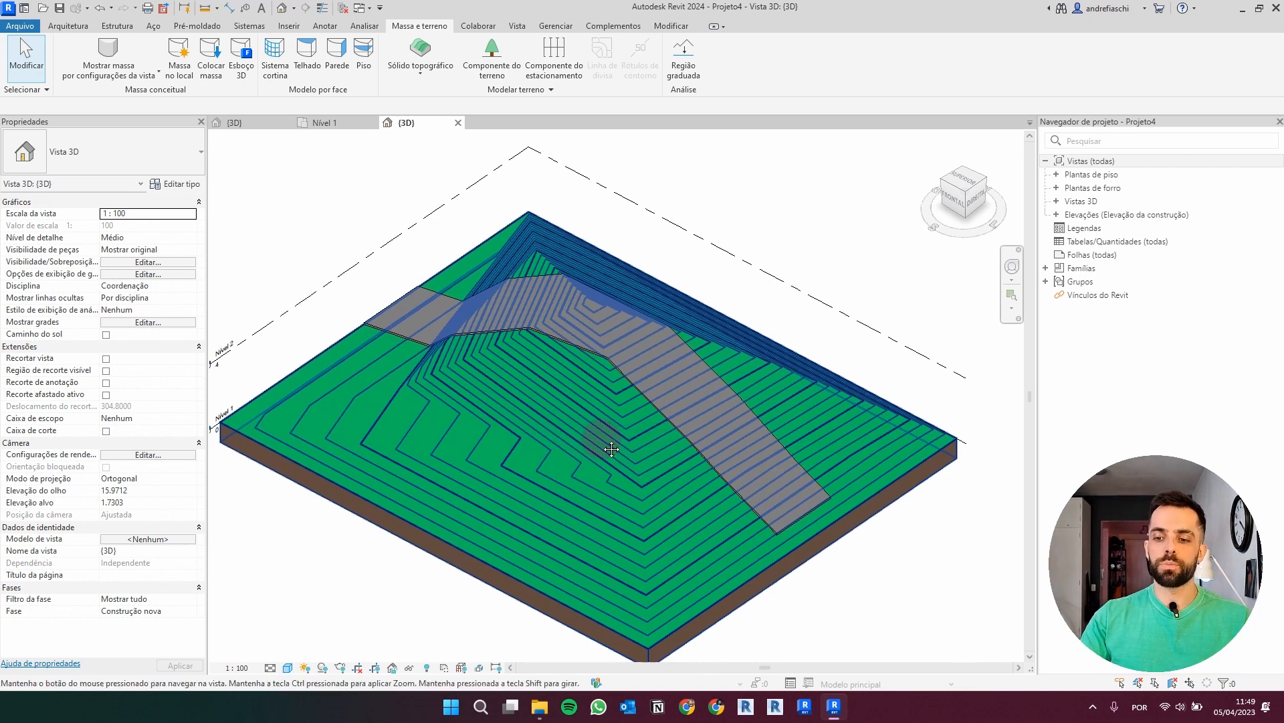
middle_drag(631, 411, 623, 433)
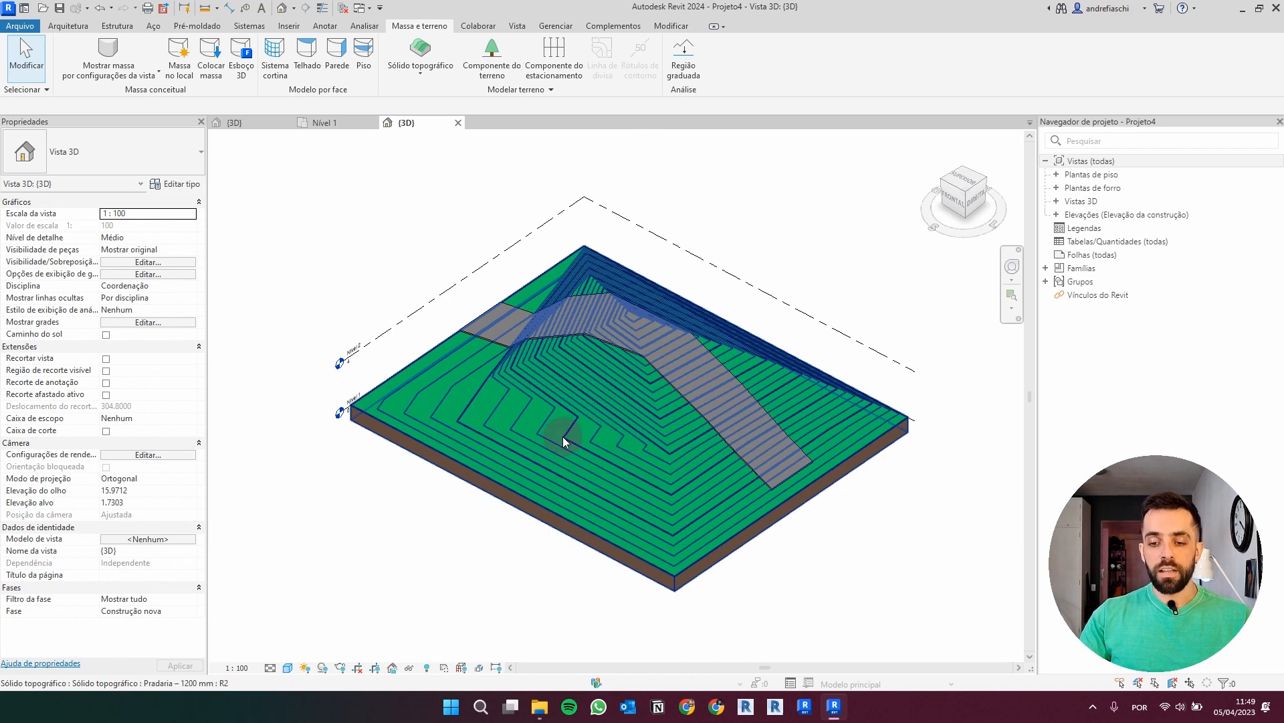
Step: Turn off both contour ranges in the contour display of the toposolid's Pradaria – 1200 mm type
click(600, 420)
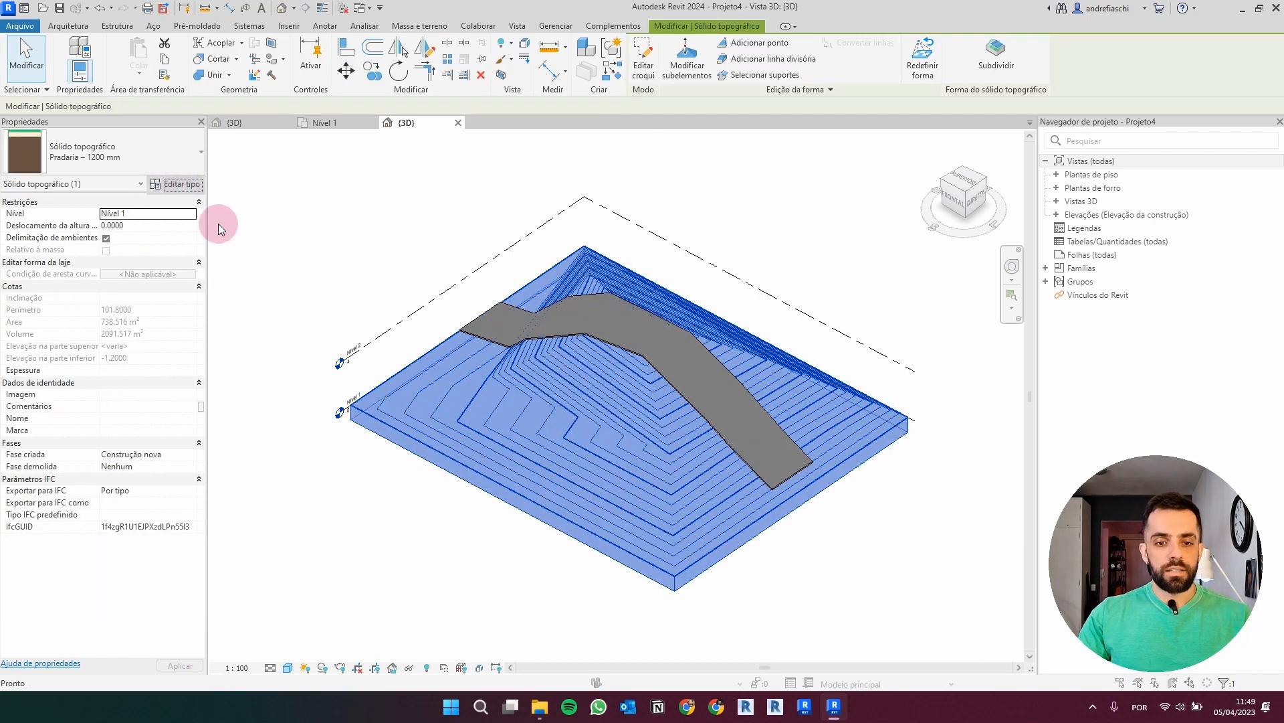
click(174, 184)
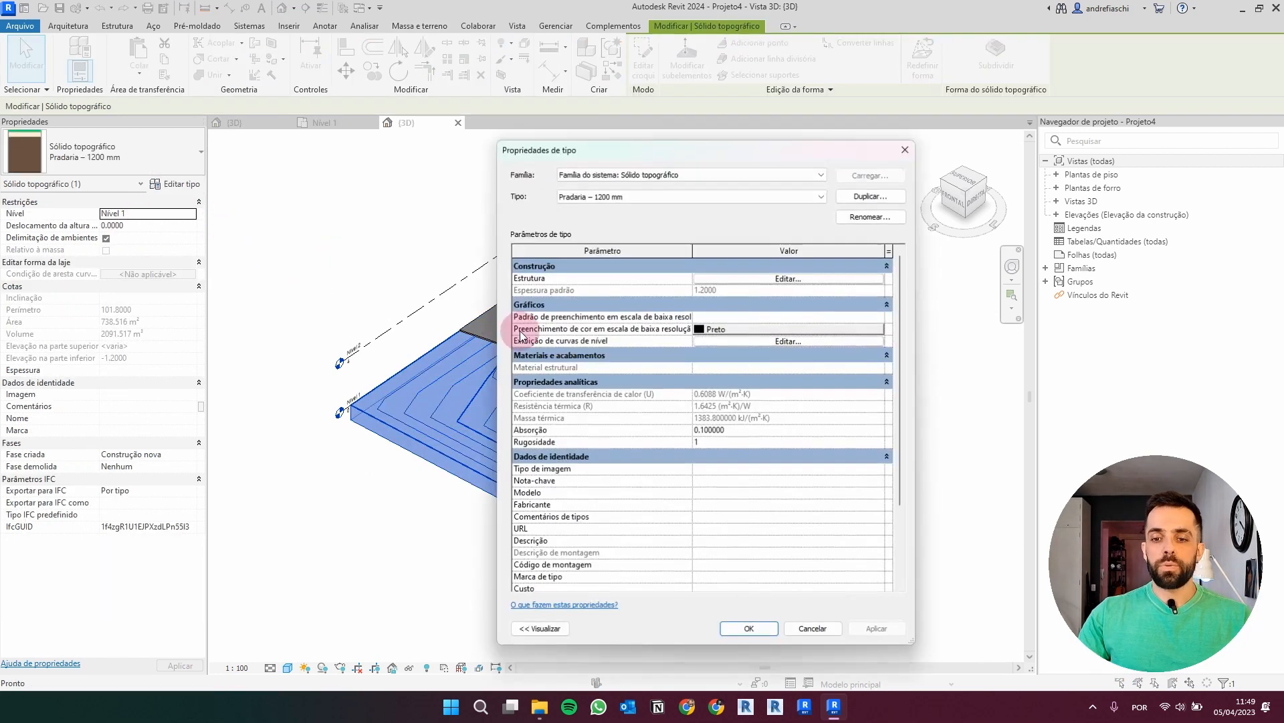
click(721, 342)
click(604, 341)
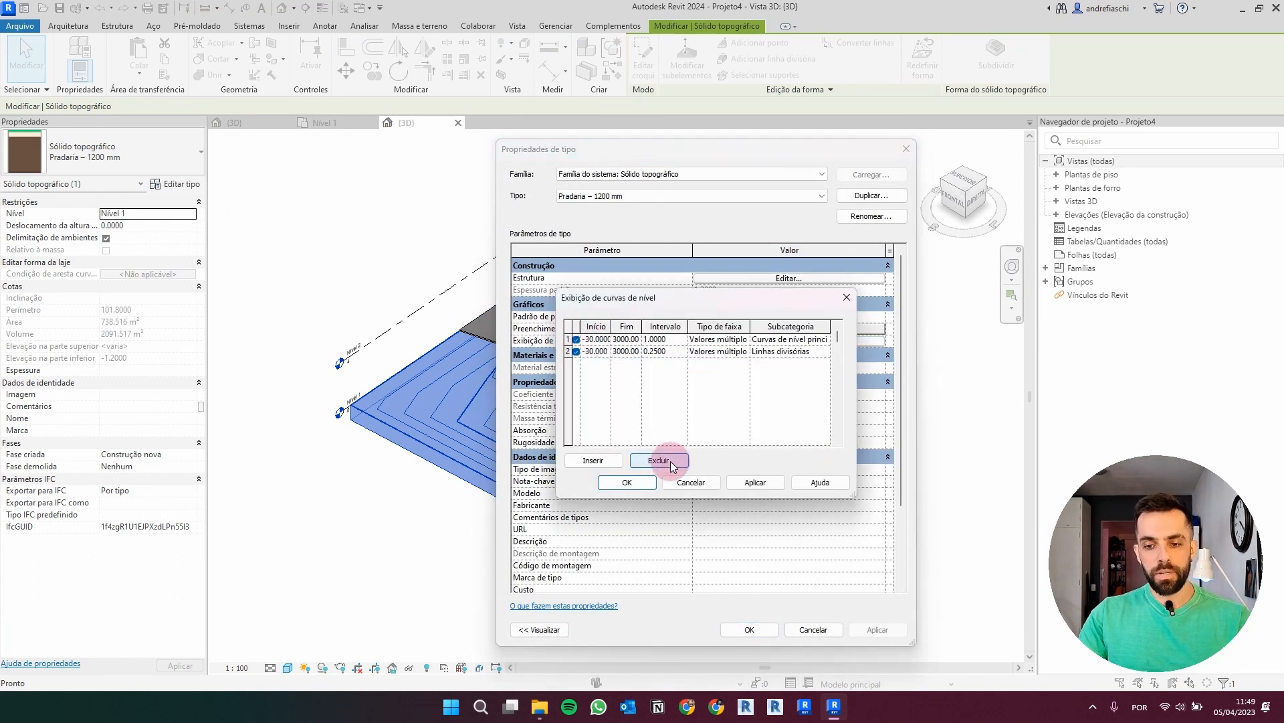
click(588, 350)
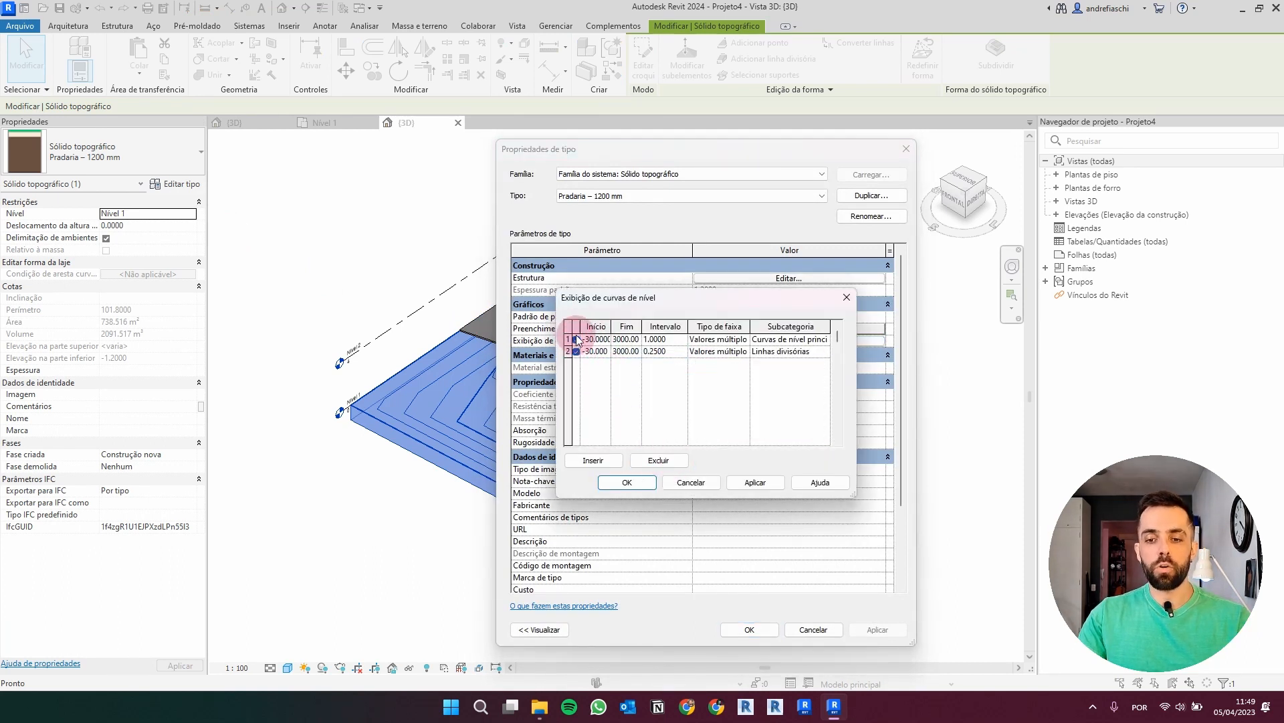
click(576, 340)
click(576, 351)
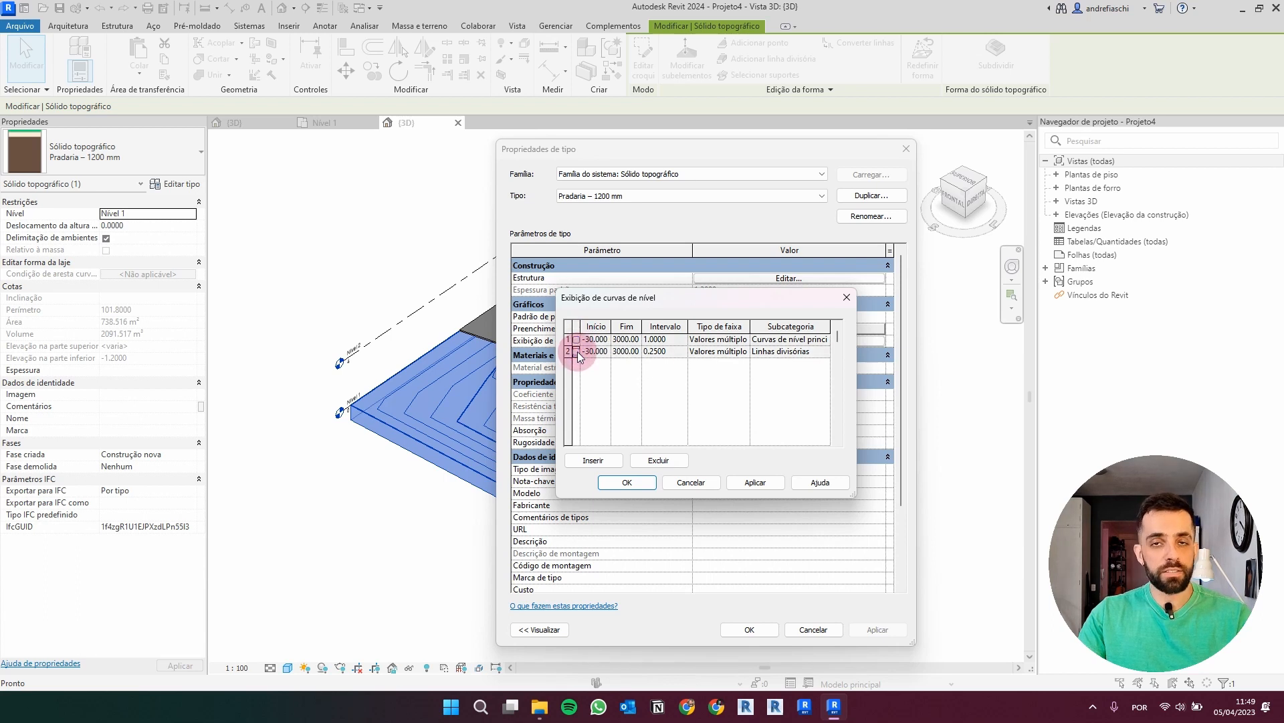
click(639, 489)
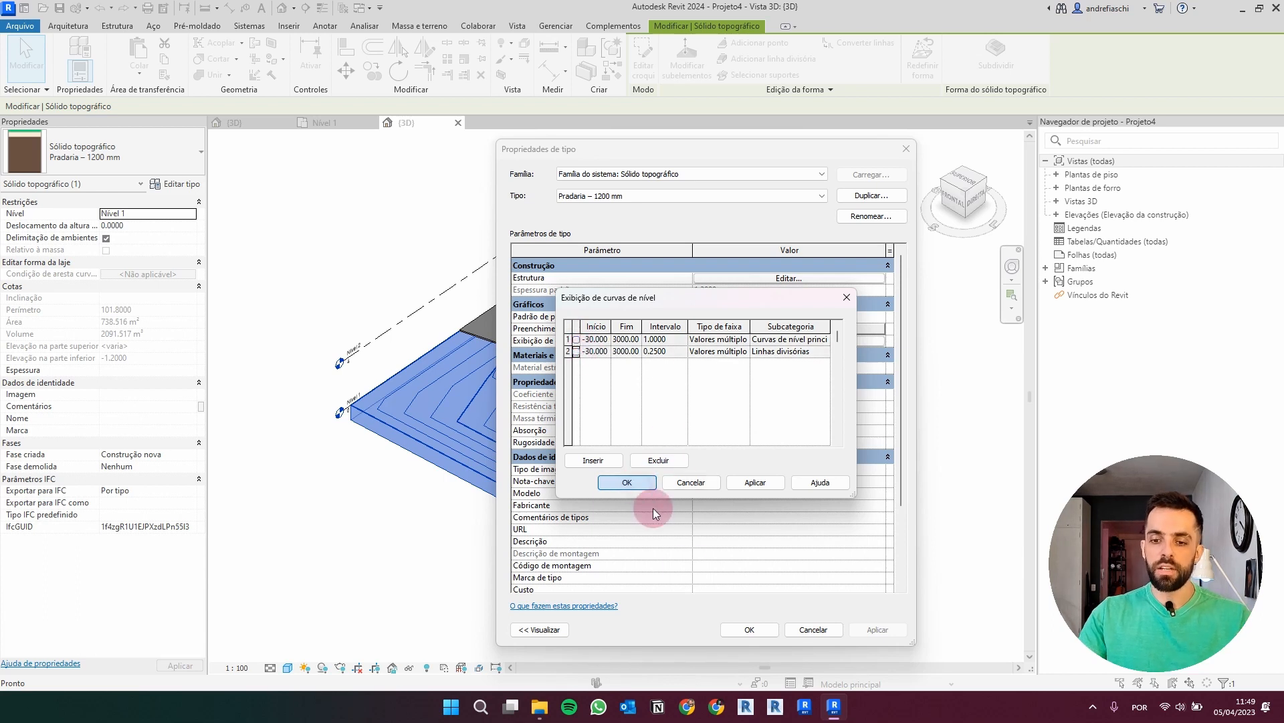
click(743, 627)
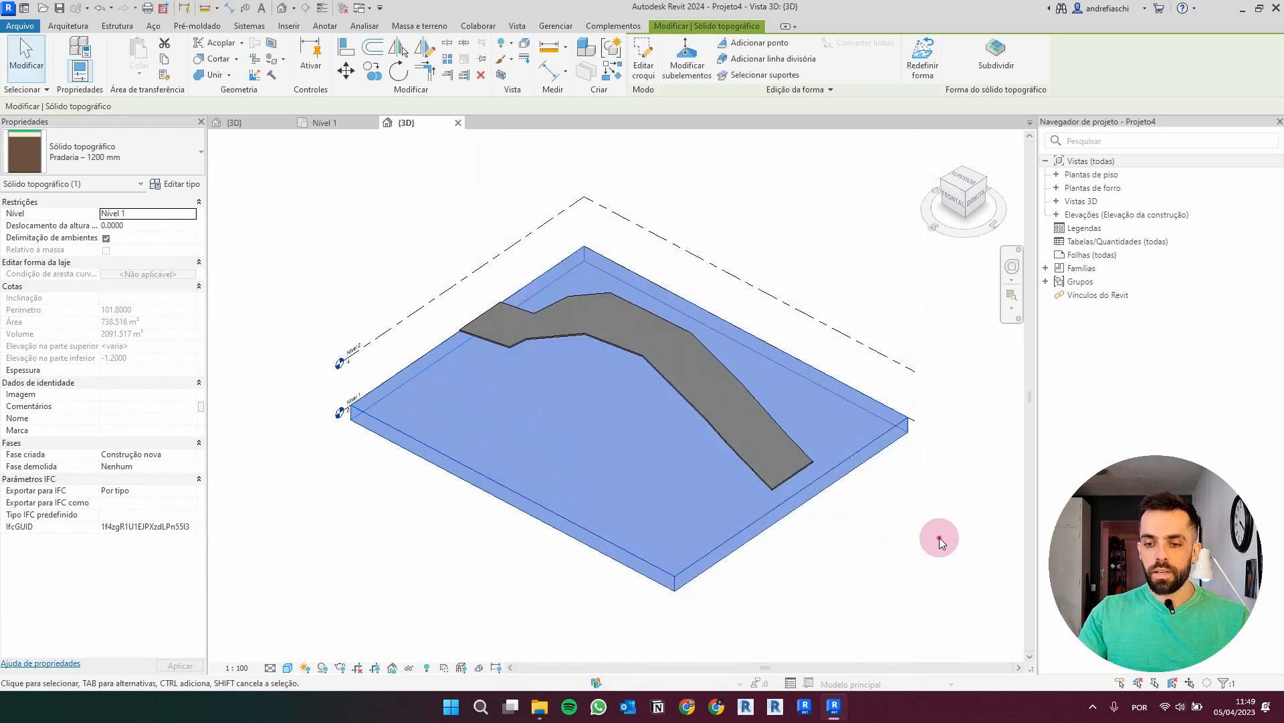
click(938, 541)
Step: Start splitting the toposolid and sketch a rectangular split outline about 10.4 by 15.4 m across the strip-shaped subdivision
shift+middle_drag(930, 548, 616, 275)
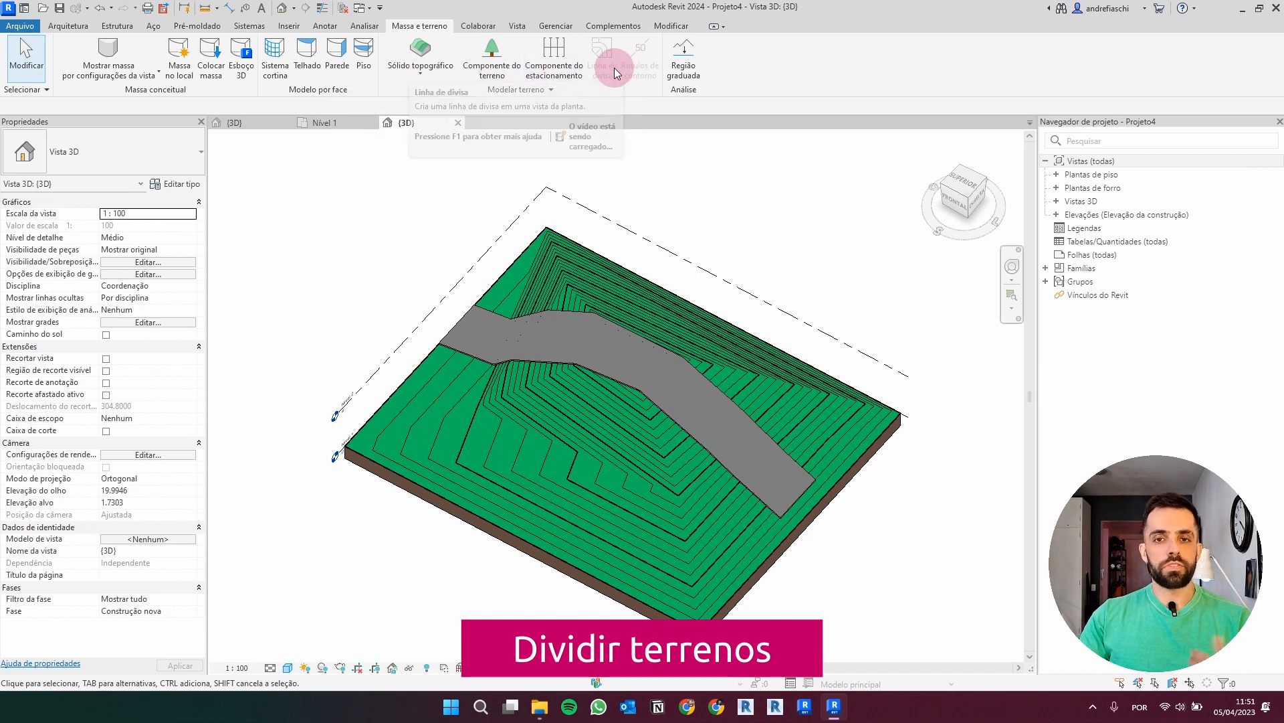
shift+middle_drag(754, 272, 795, 249)
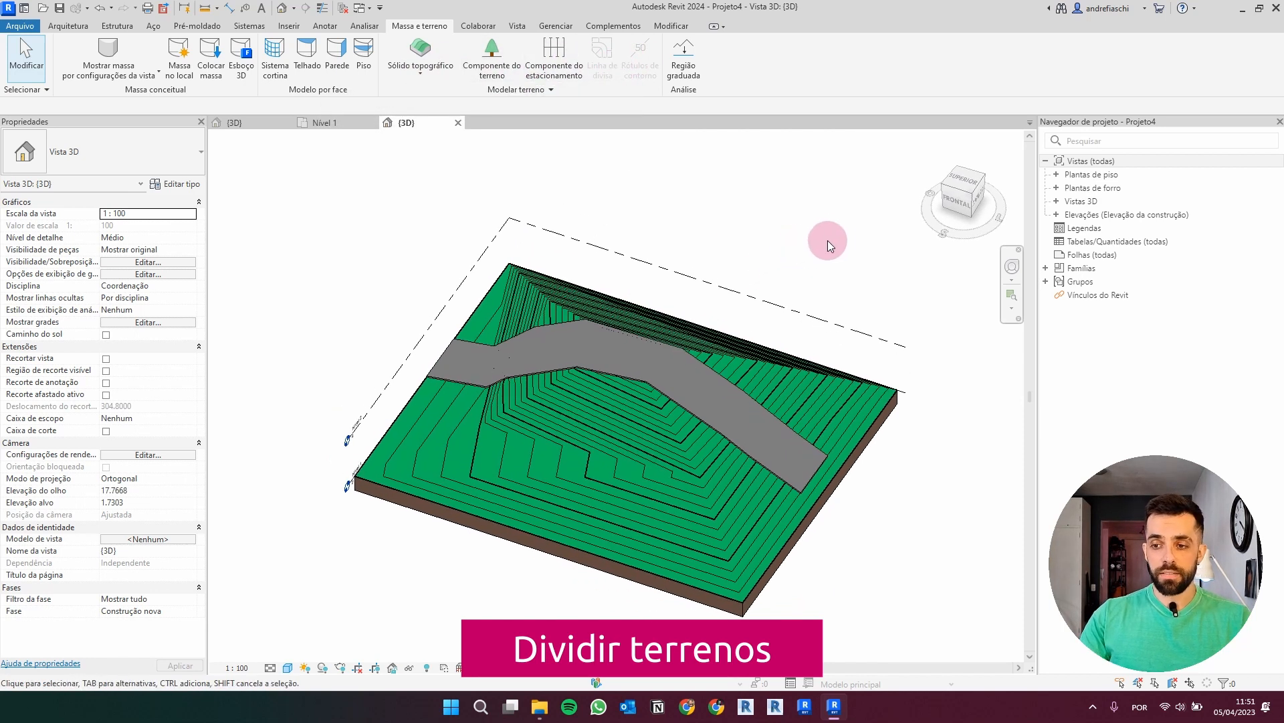
shift+middle_drag(698, 228, 659, 80)
click(672, 28)
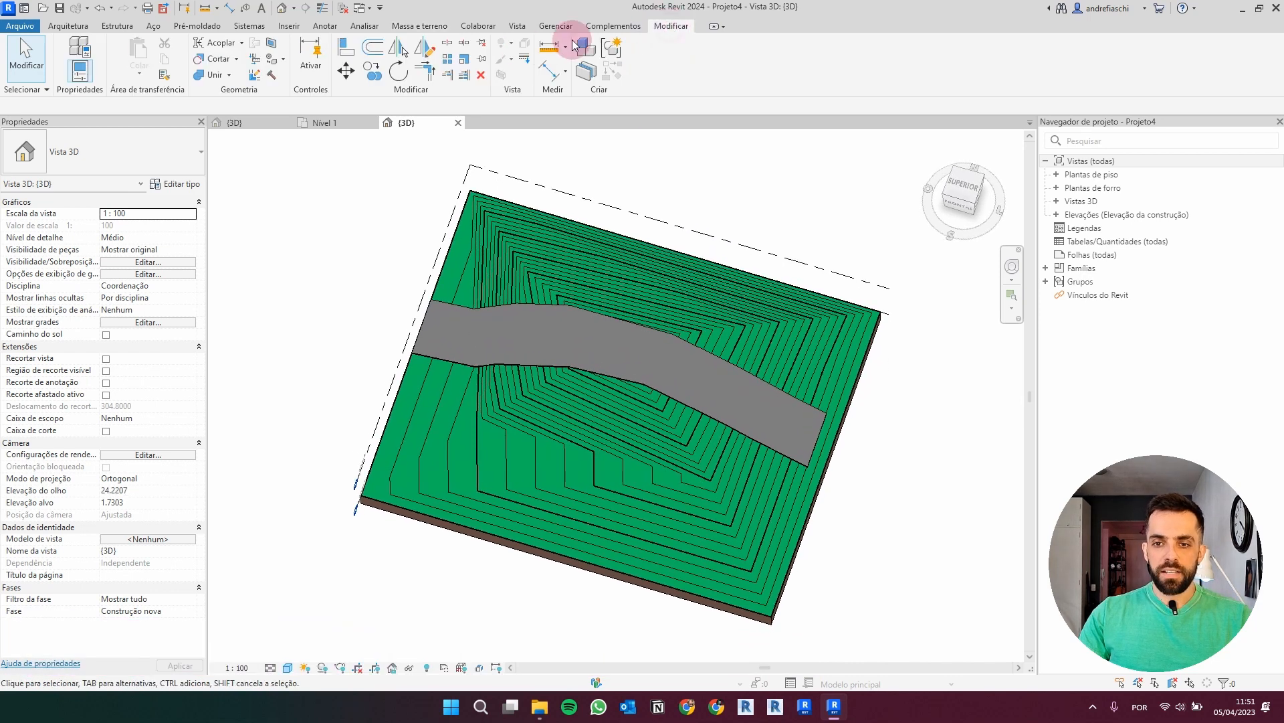
click(448, 46)
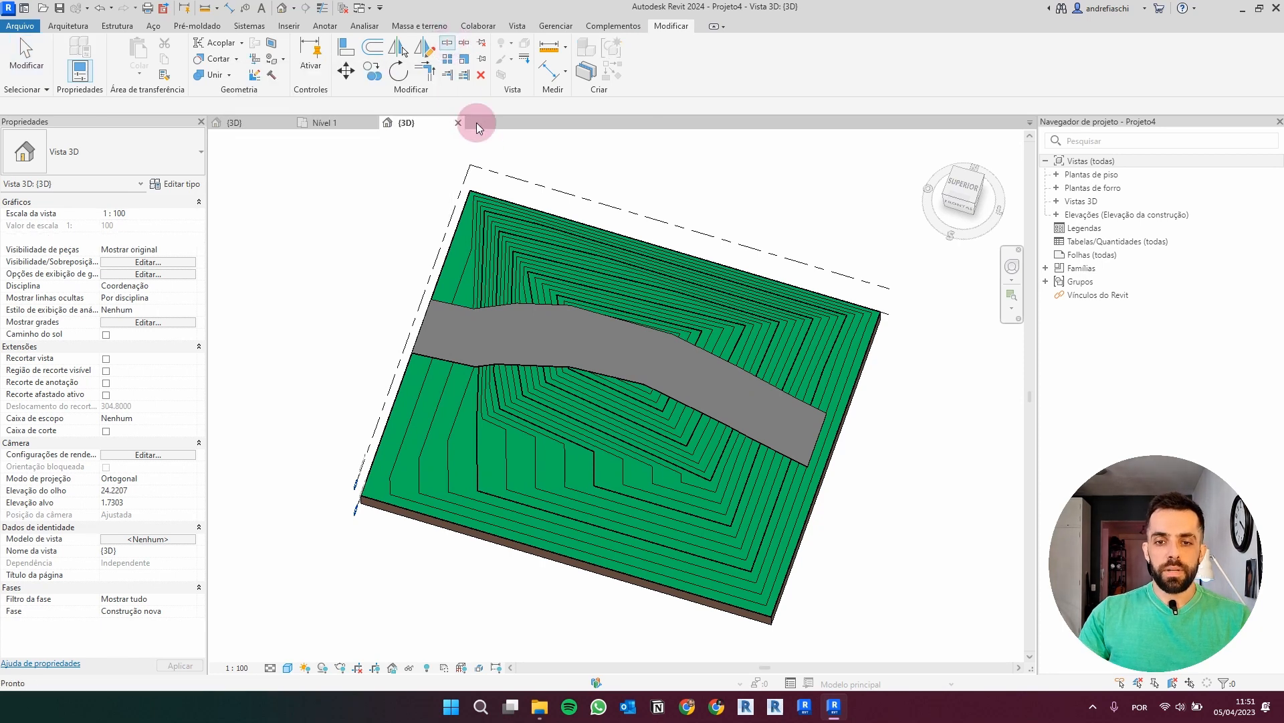
click(521, 242)
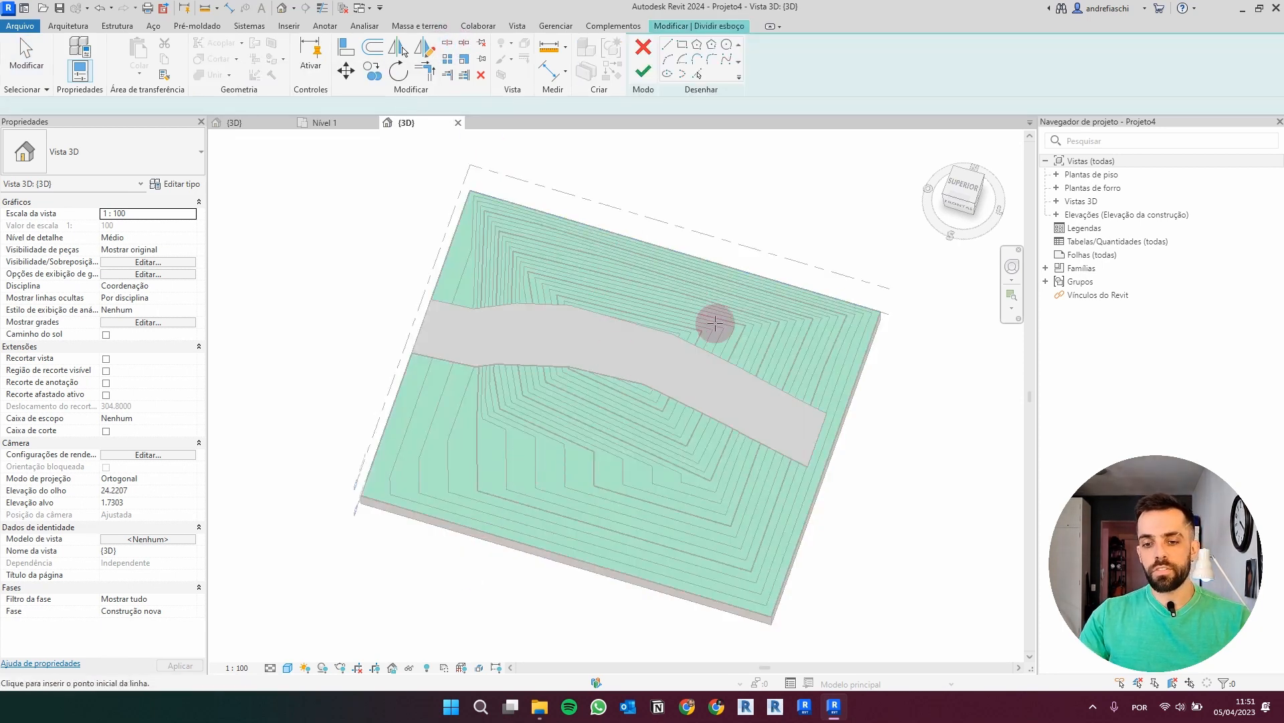
click(682, 47)
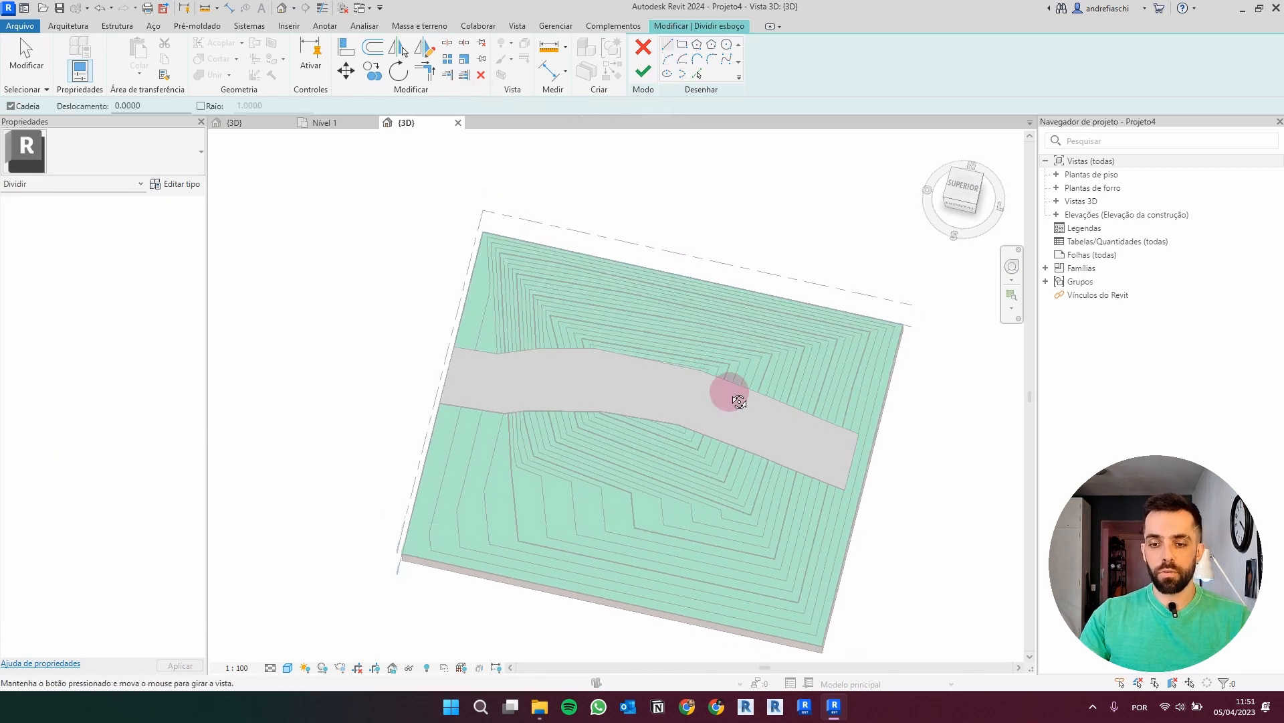
click(682, 44)
click(503, 279)
click(640, 529)
shift+middle_drag(707, 499, 740, 462)
key(Escape)
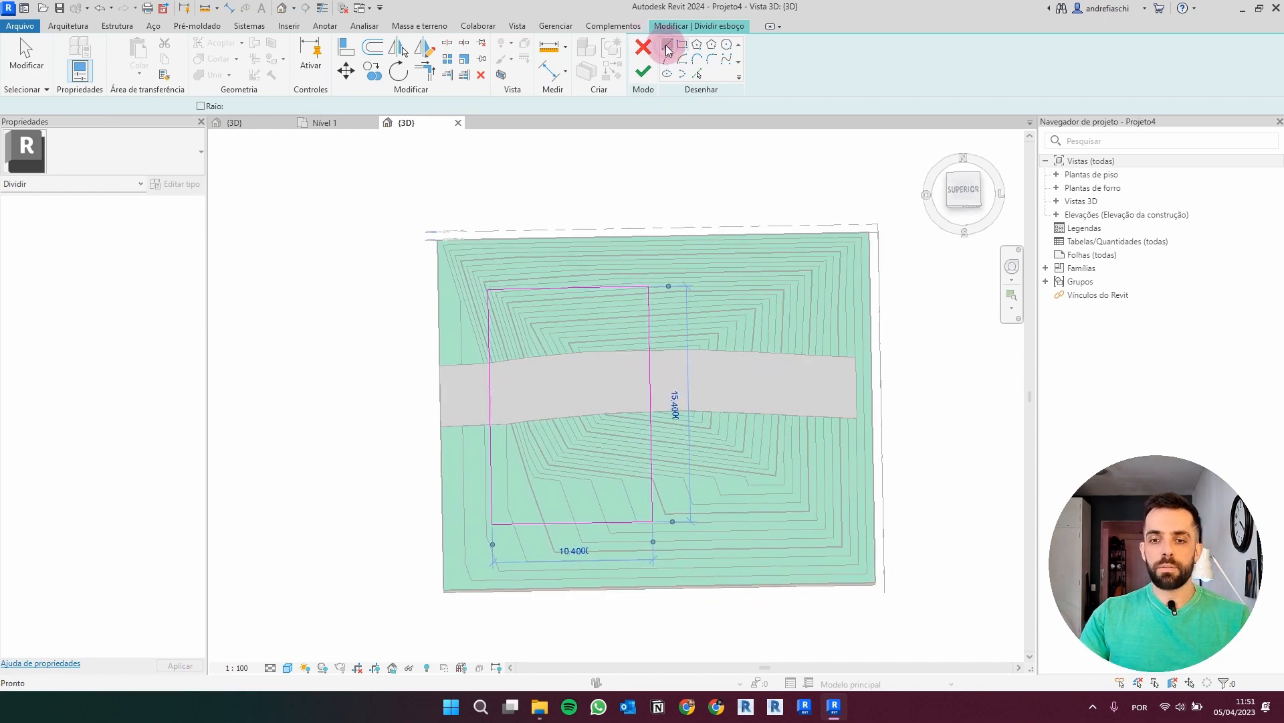
Step: Sketch a straight split line across the whole toposolid beside the rectangle, finish the split and inspect the resulting pieces
click(669, 52)
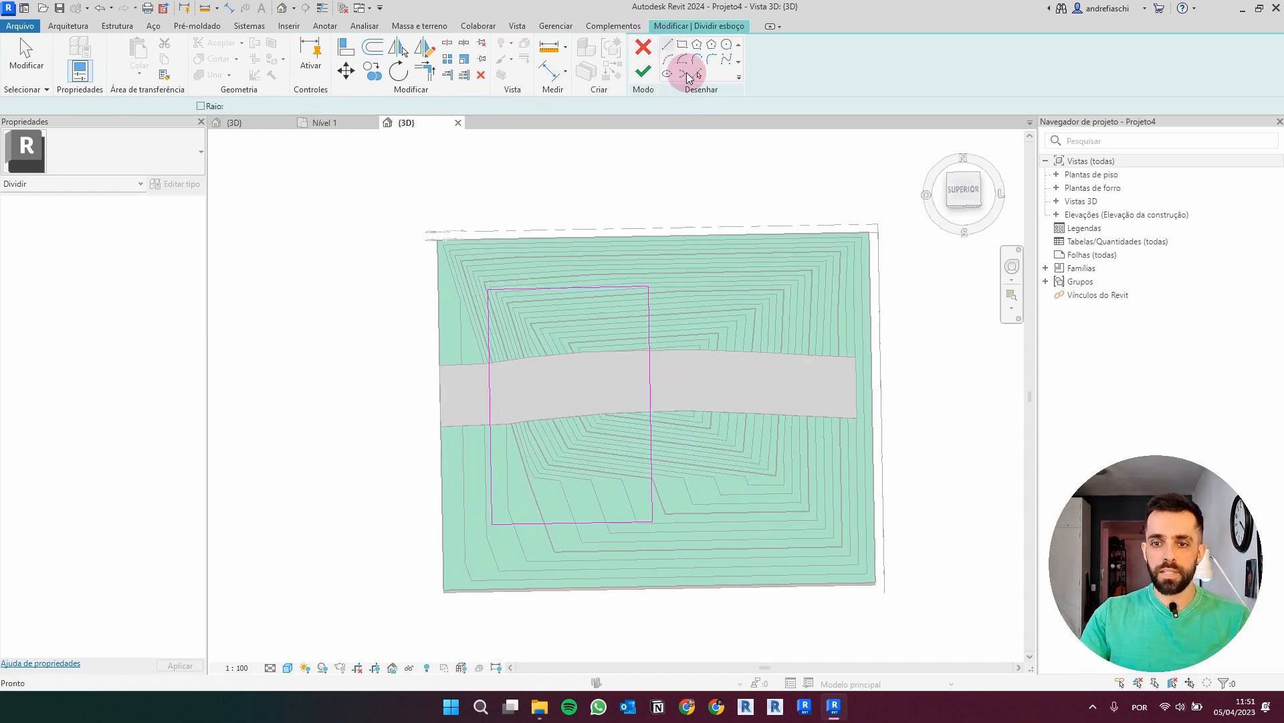
click(723, 161)
click(731, 617)
key(Escape)
key(Escape)
mouse_move(868, 428)
shift+middle_down()
mouse_move(831, 424)
mouse_move(806, 300)
shift+middle_up()
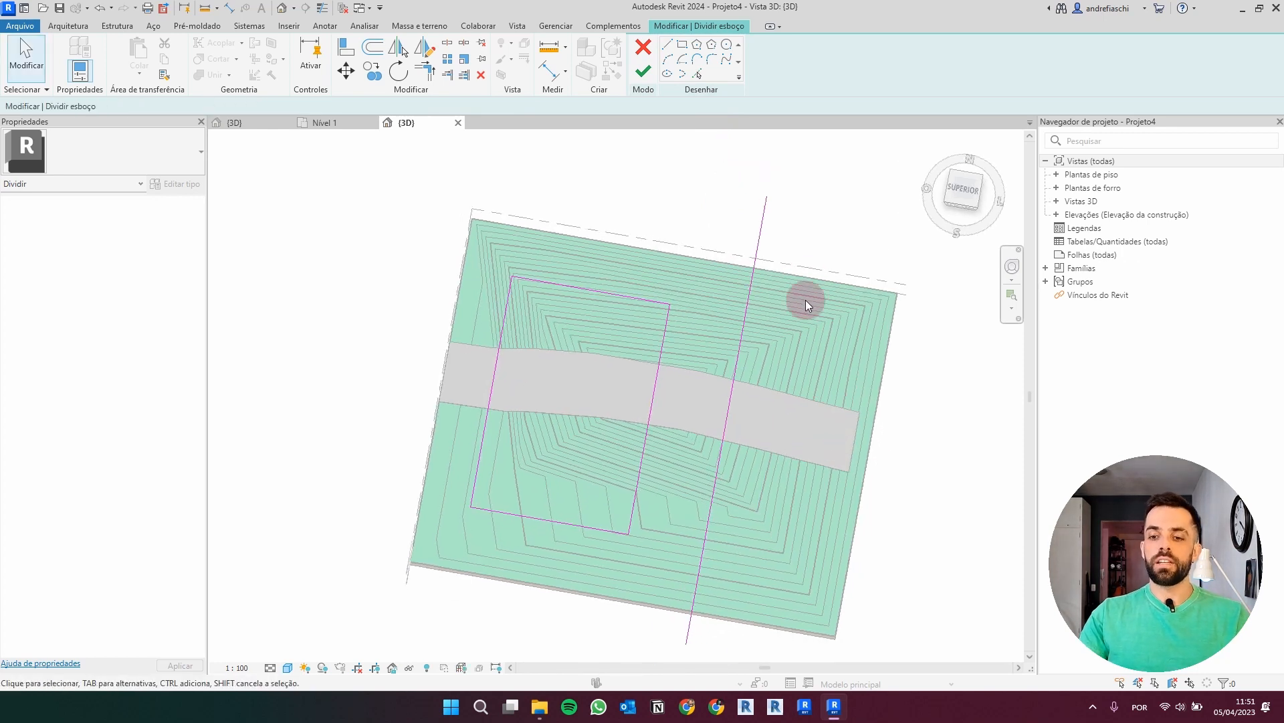
click(643, 72)
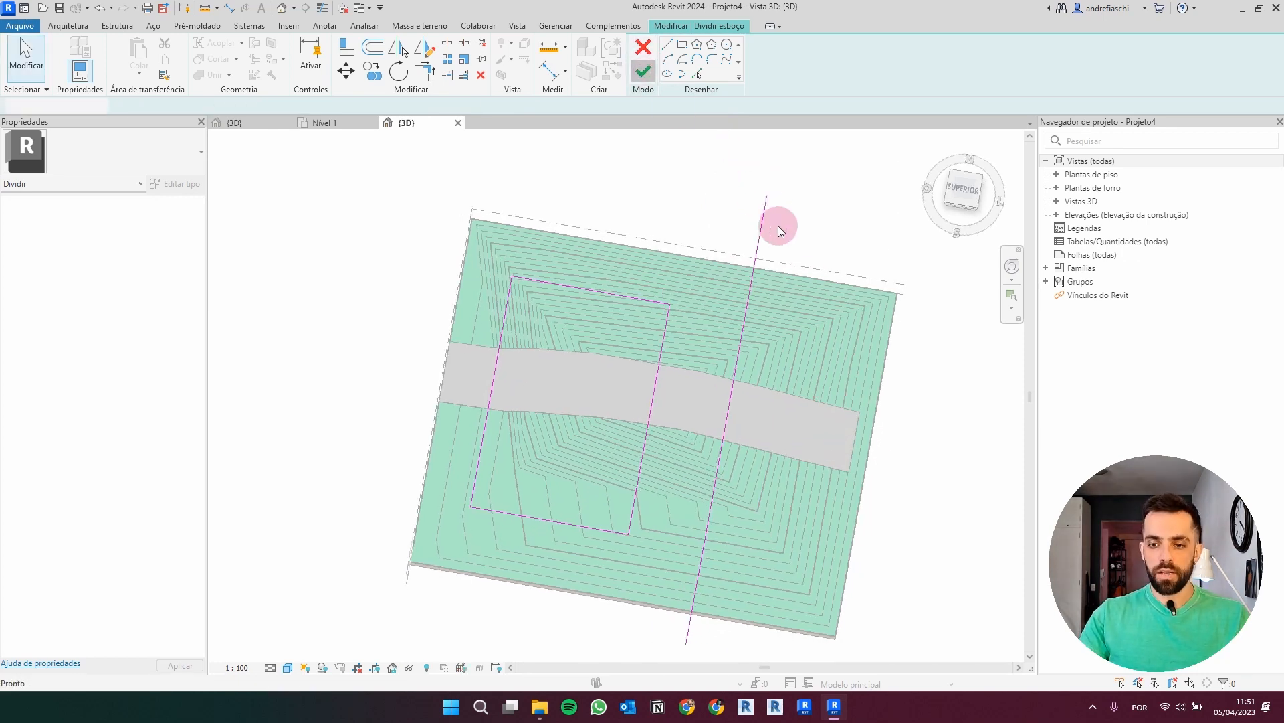
shift+middle_drag(772, 211, 817, 172)
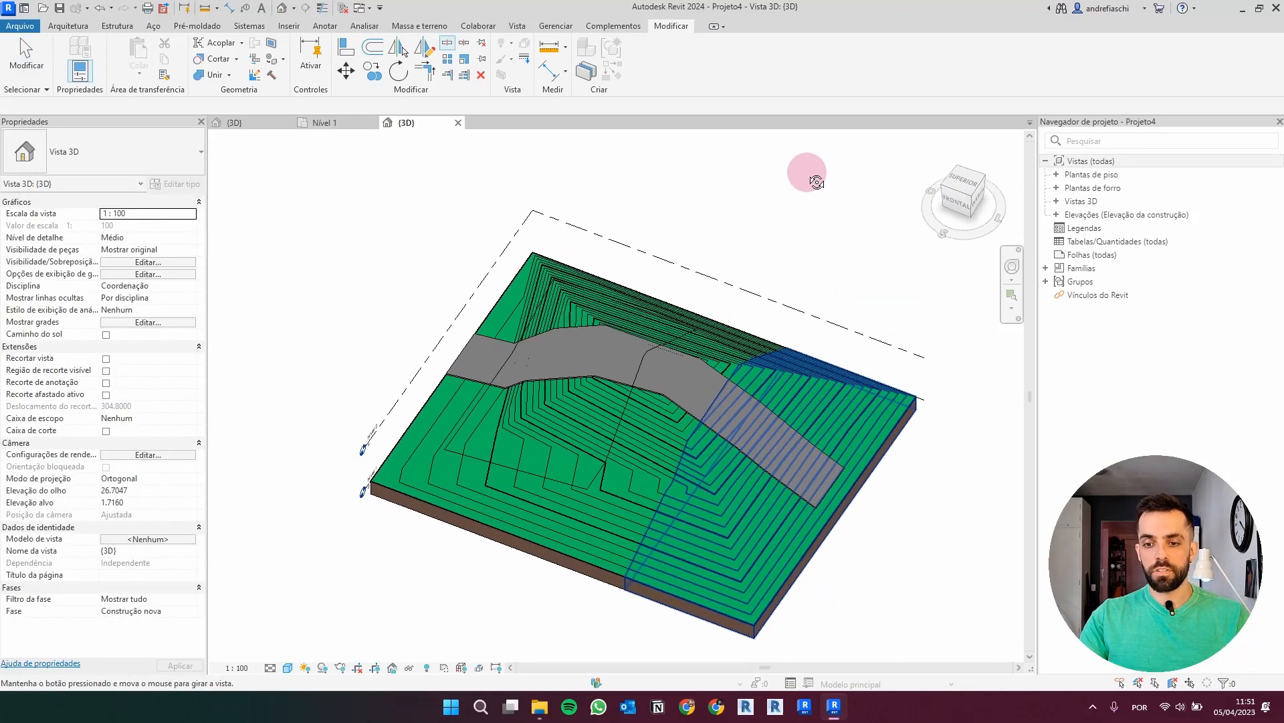
click(816, 392)
shift+middle_drag(712, 344, 588, 289)
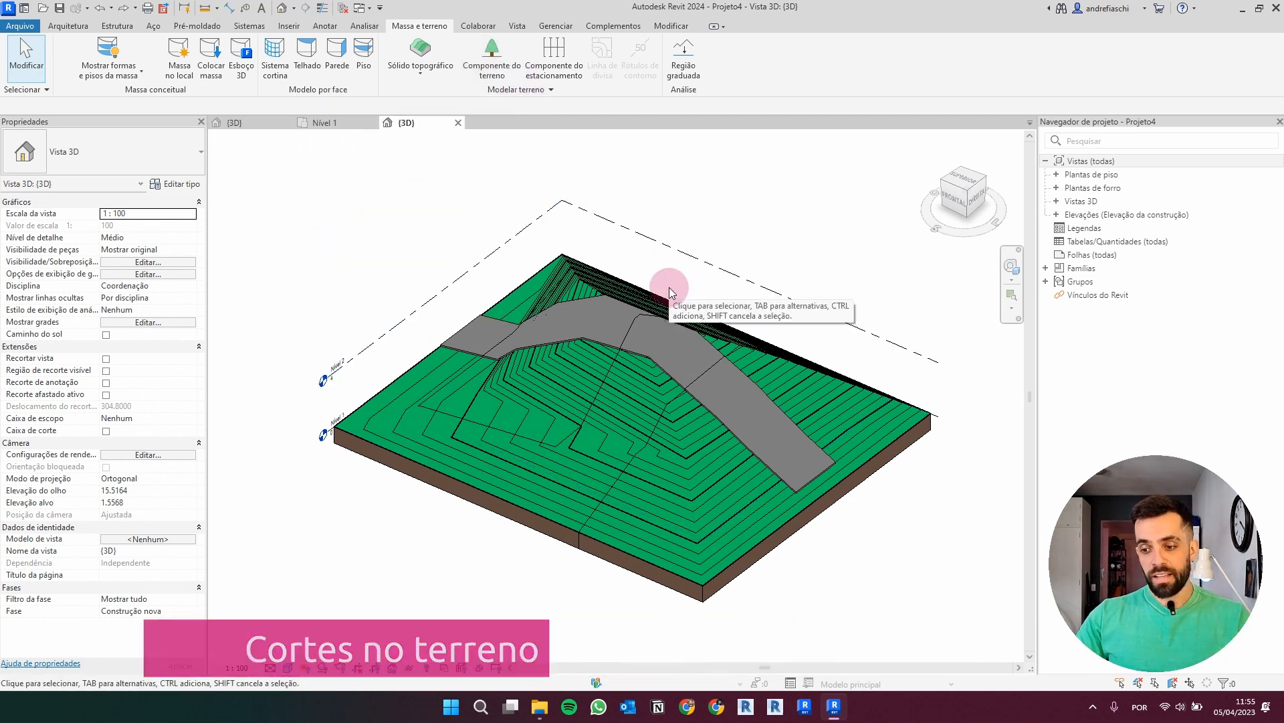
Step: Start a new in-place mass with its default name, dismissing the reminder to save the project
mouse_move(675, 333)
middle_down()
mouse_move(674, 295)
mouse_move(681, 327)
middle_up()
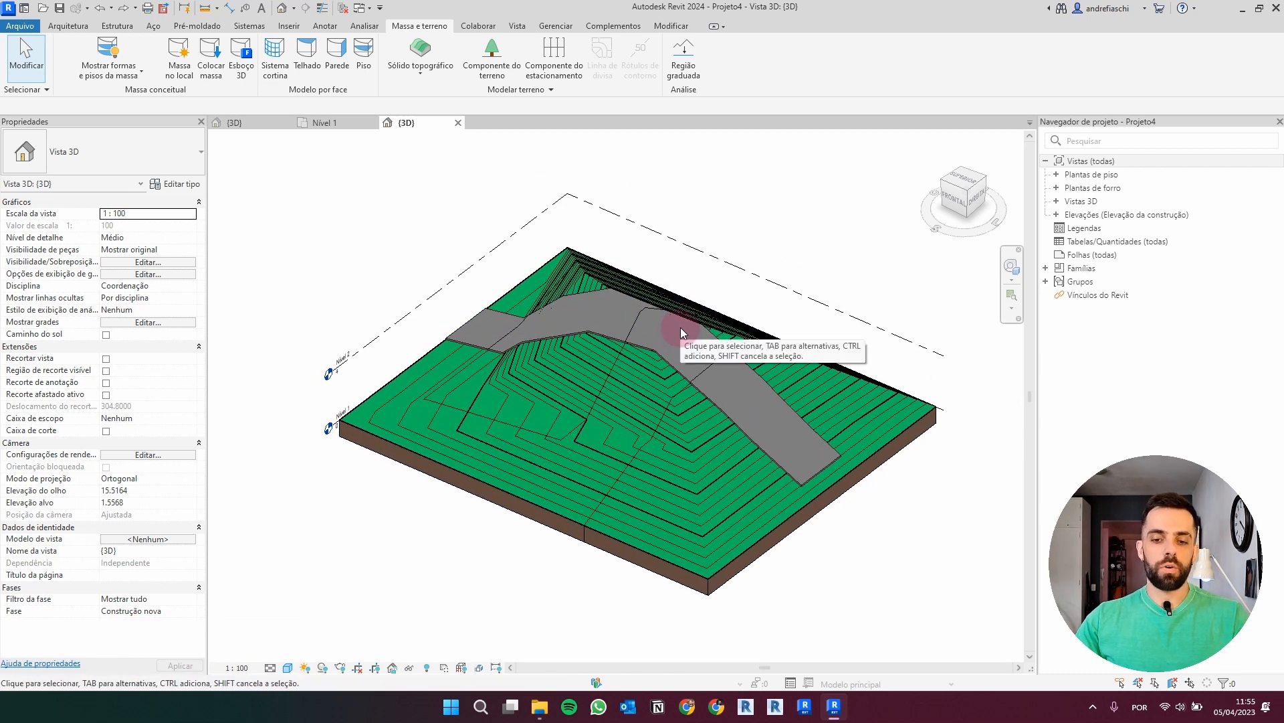
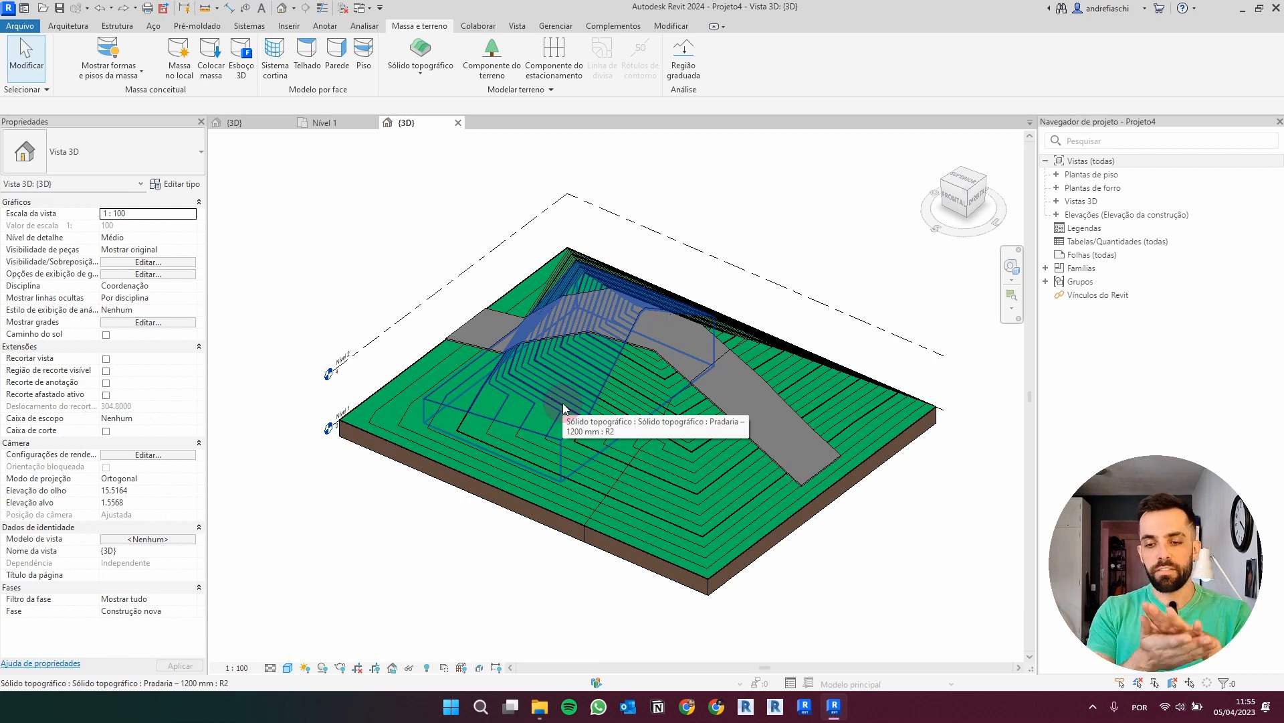
click(353, 214)
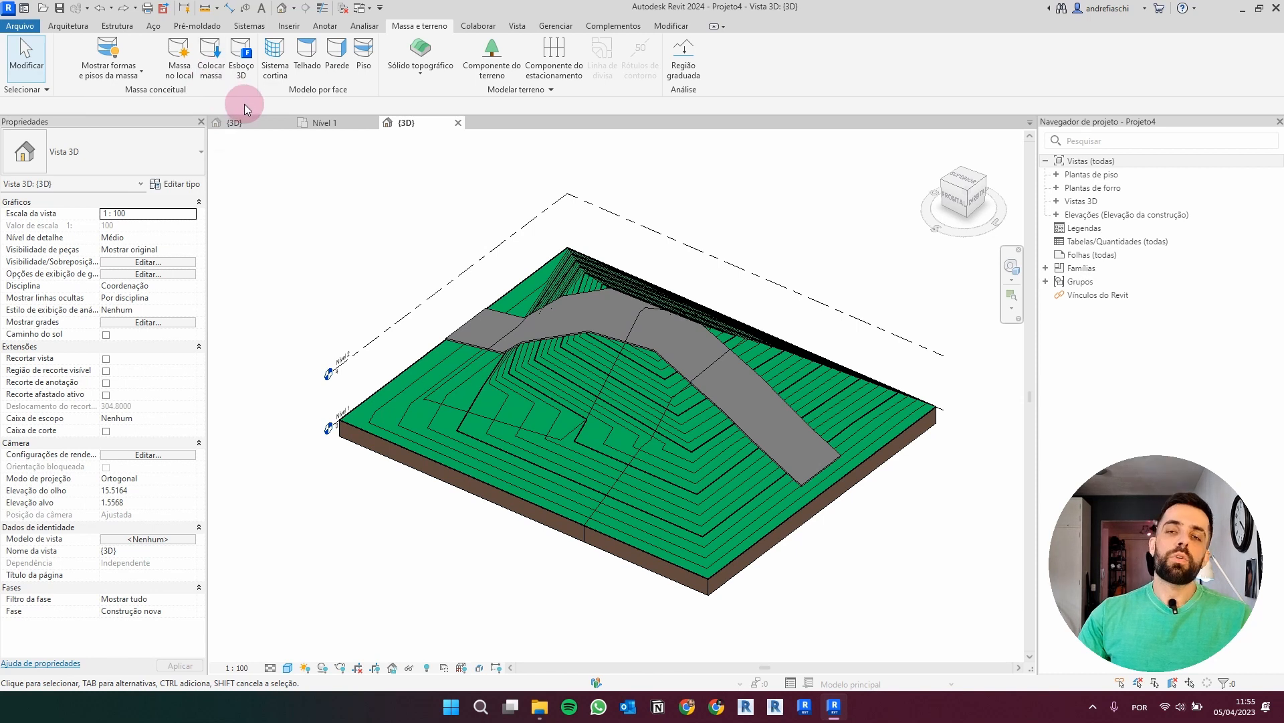
click(179, 59)
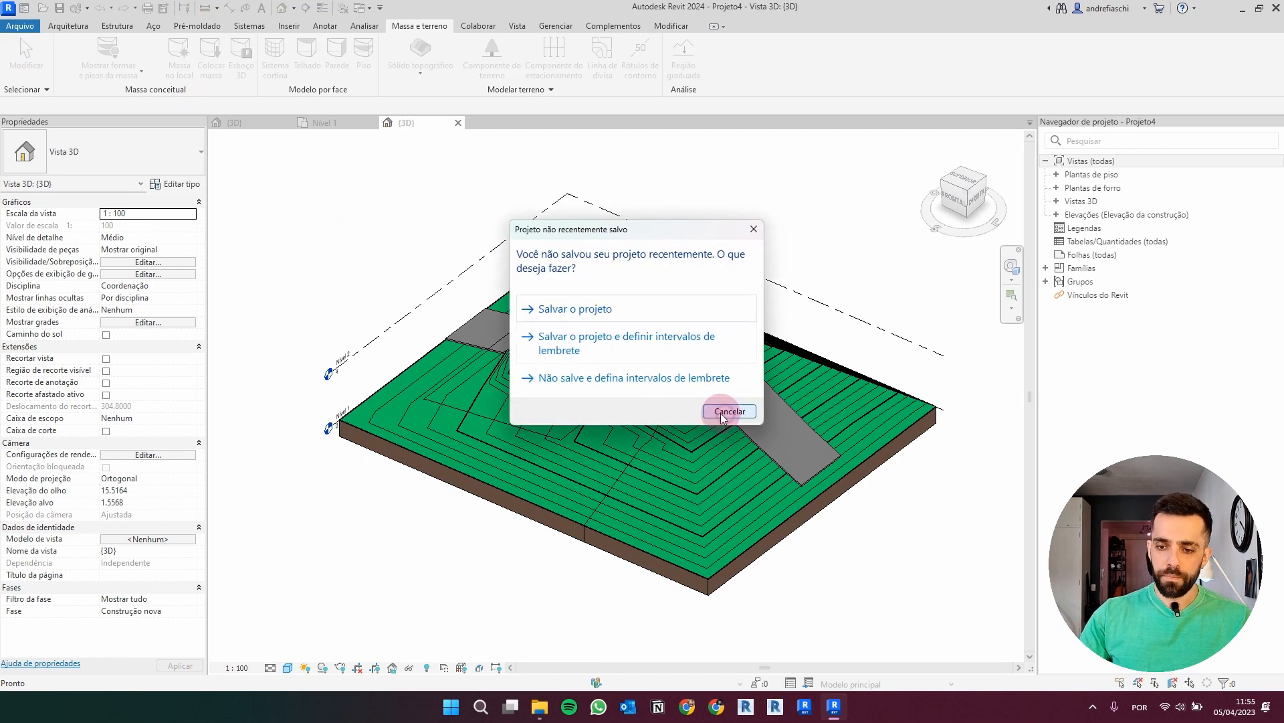
click(729, 412)
click(644, 376)
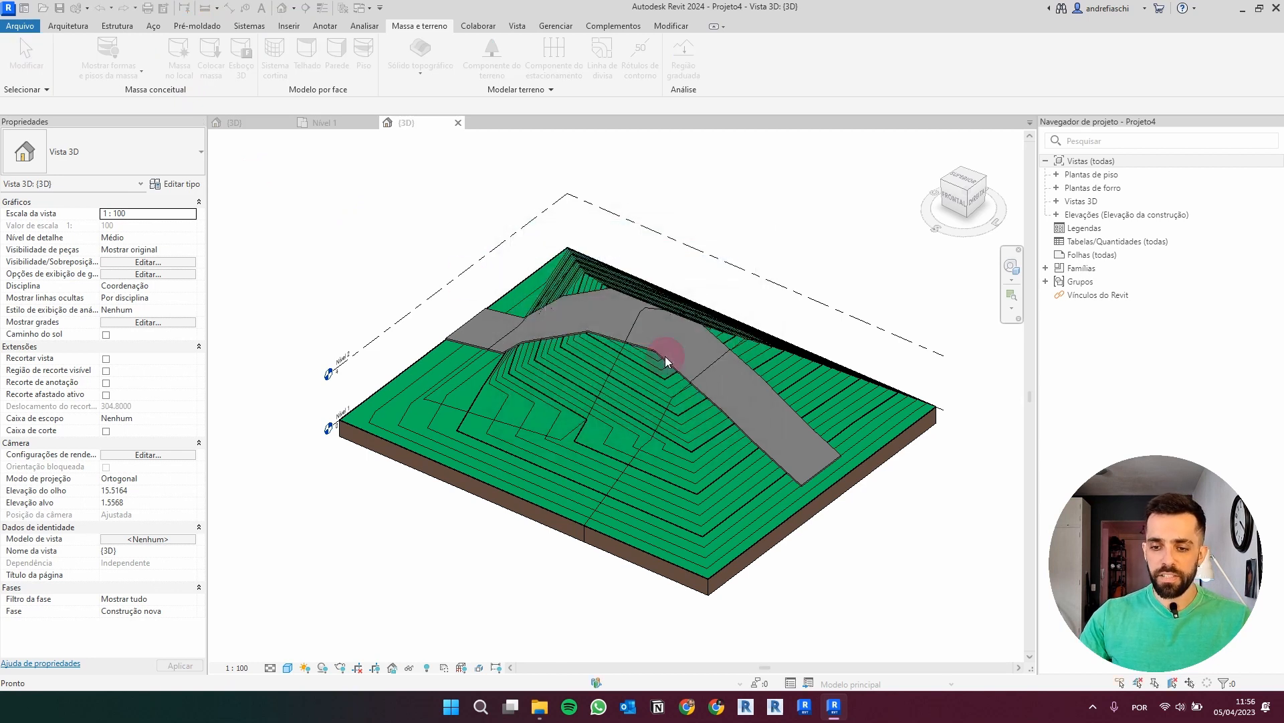
Step: Sketch a rectangle on the Nível 1 work plane in front of the strip, across the rectangular piece's edge
shift+middle_drag(595, 362, 693, 528)
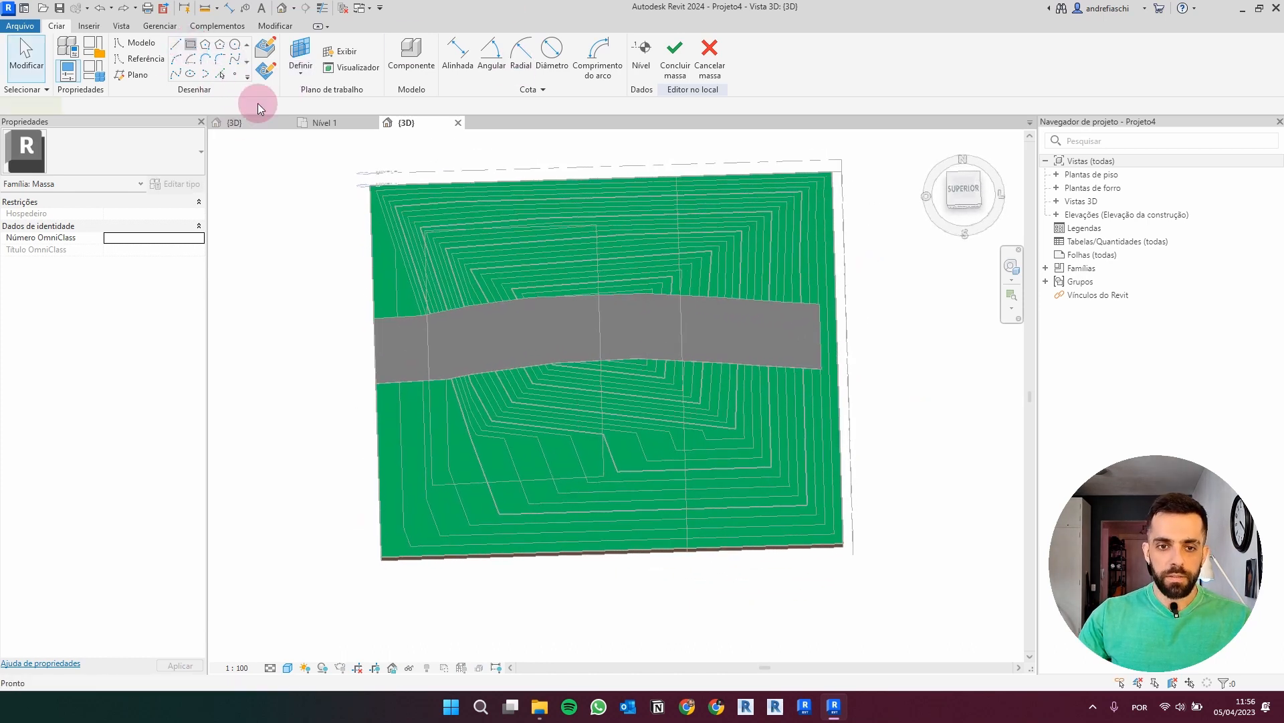
click(266, 69)
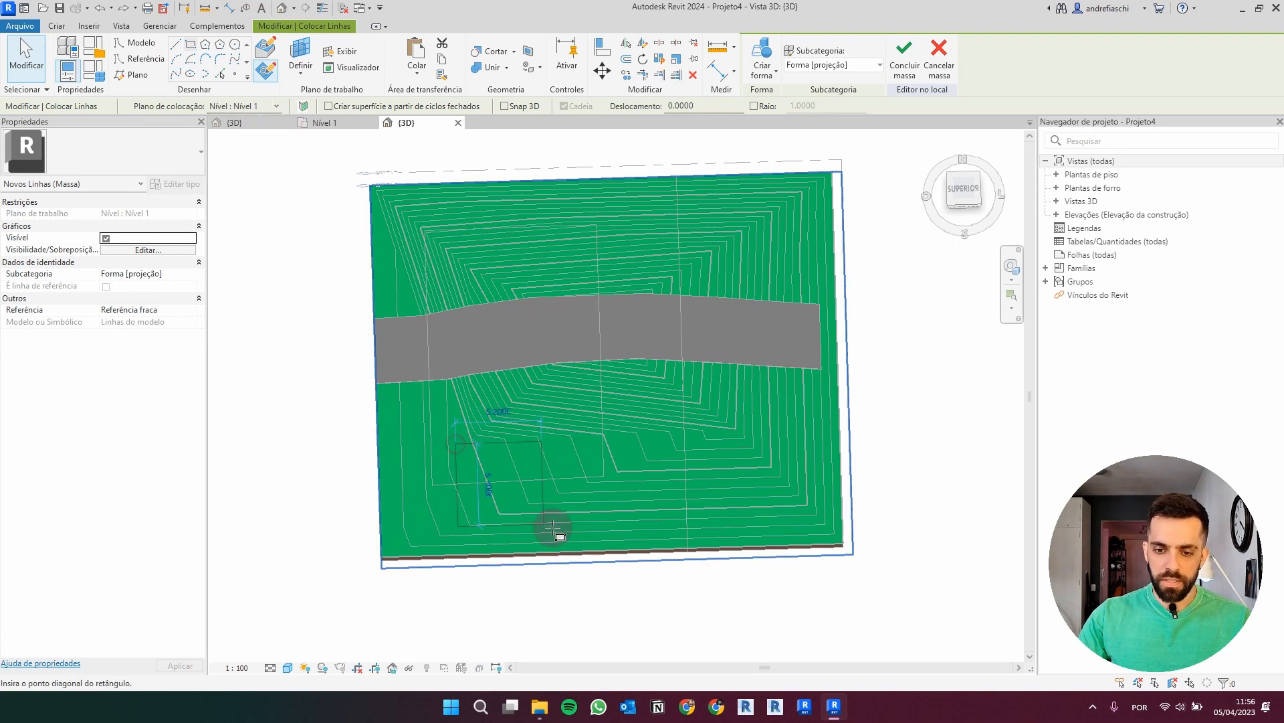
shift+middle_drag(744, 495, 653, 327)
key(Escape)
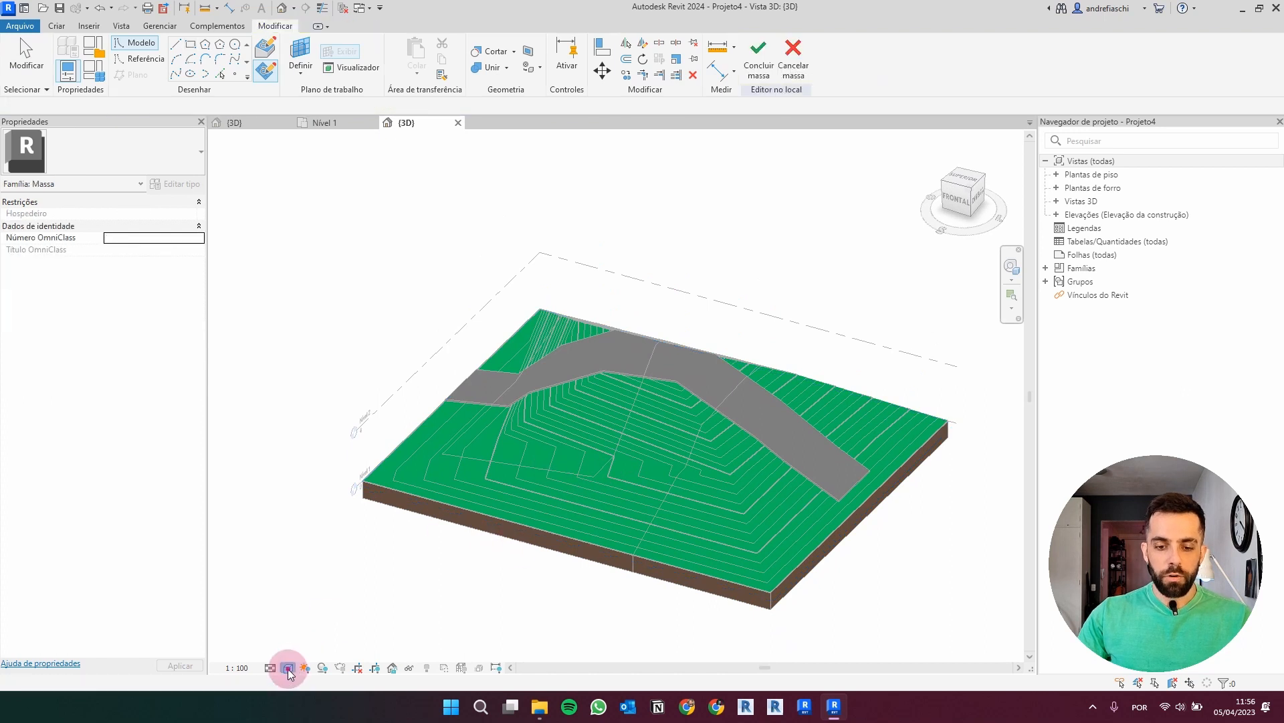
Step: Show the view as wireframe and create a void form from the mass sketch's four rectangle lines
click(287, 667)
click(334, 586)
key(Tab)
click(524, 503)
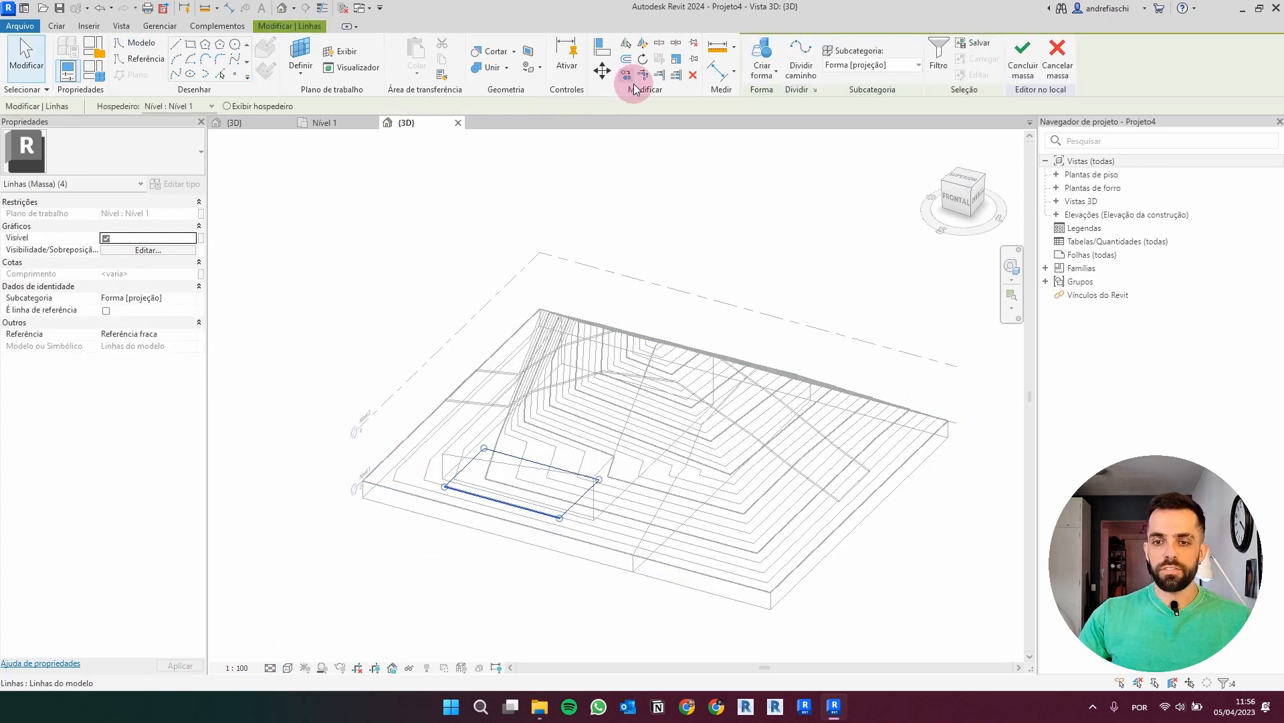
click(763, 72)
click(763, 125)
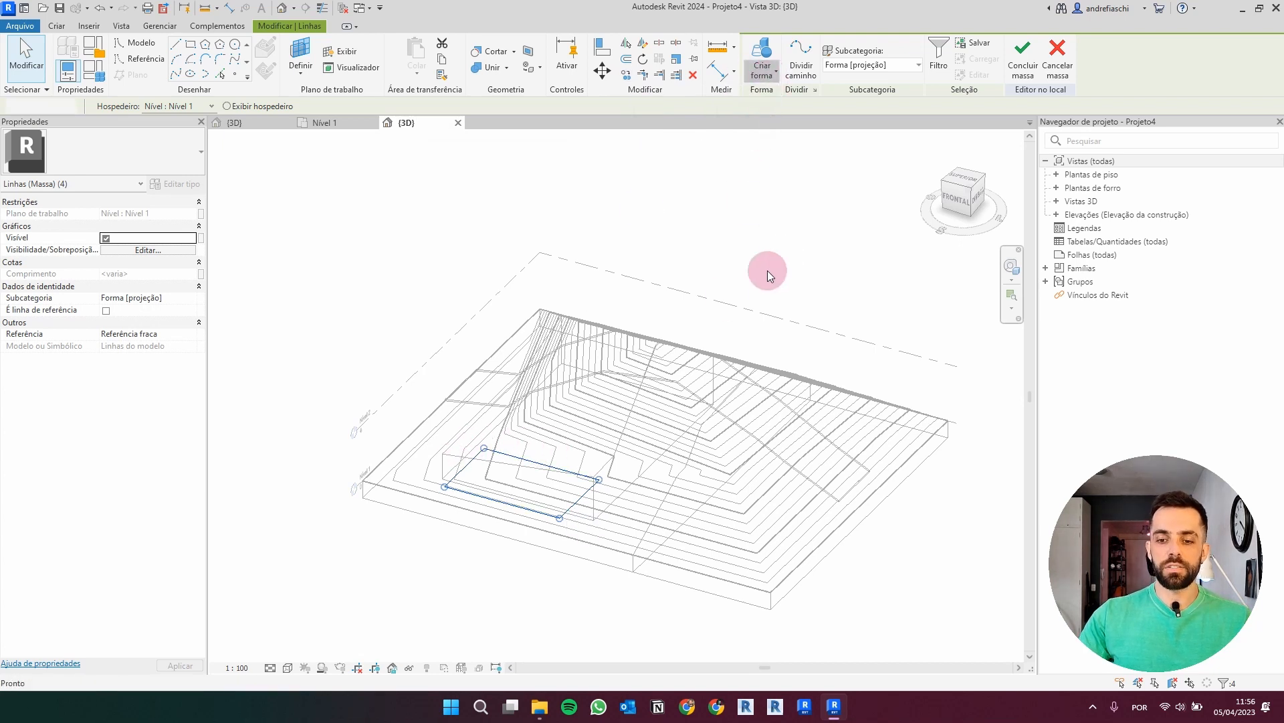
shift+middle_drag(776, 395, 631, 368)
key(Escape)
Step: Set the view's visual style to Sombreado and inspect the void form in 3D
click(287, 668)
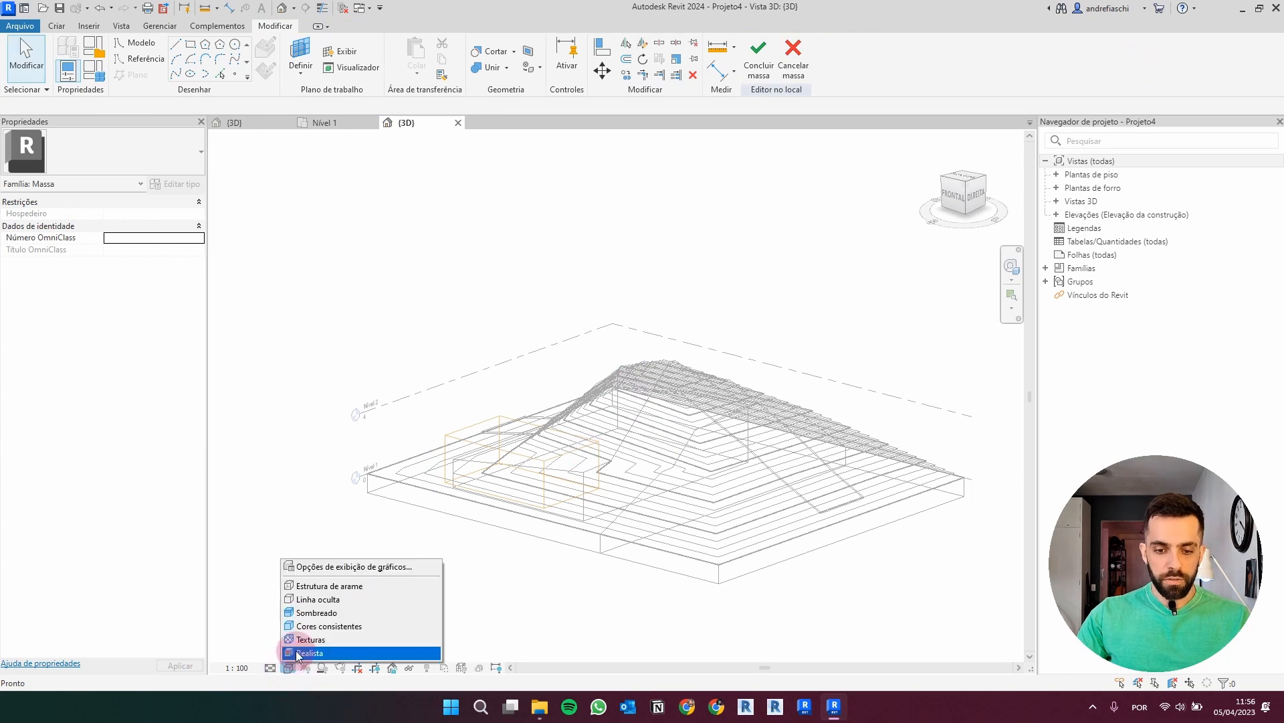
click(318, 611)
shift+middle_drag(468, 536, 451, 481)
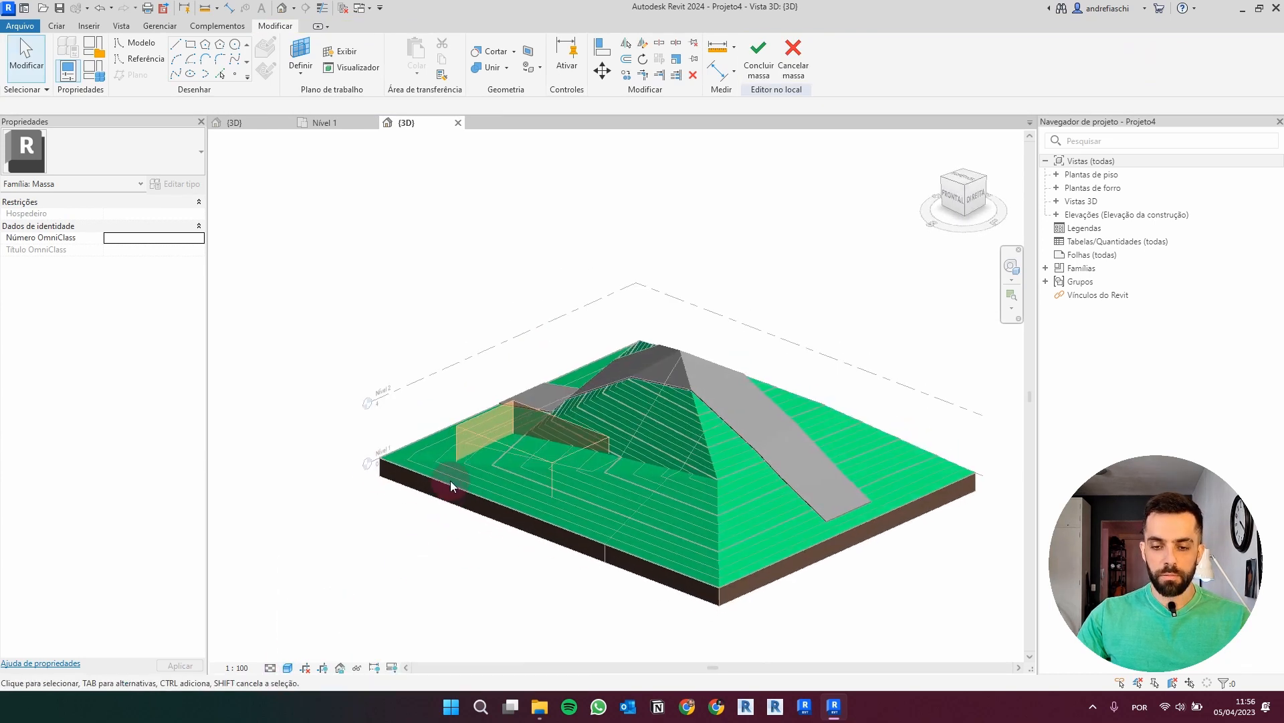
Step: Cut the inner rectangular toposolid and the surrounding toposolid with the void form
click(492, 58)
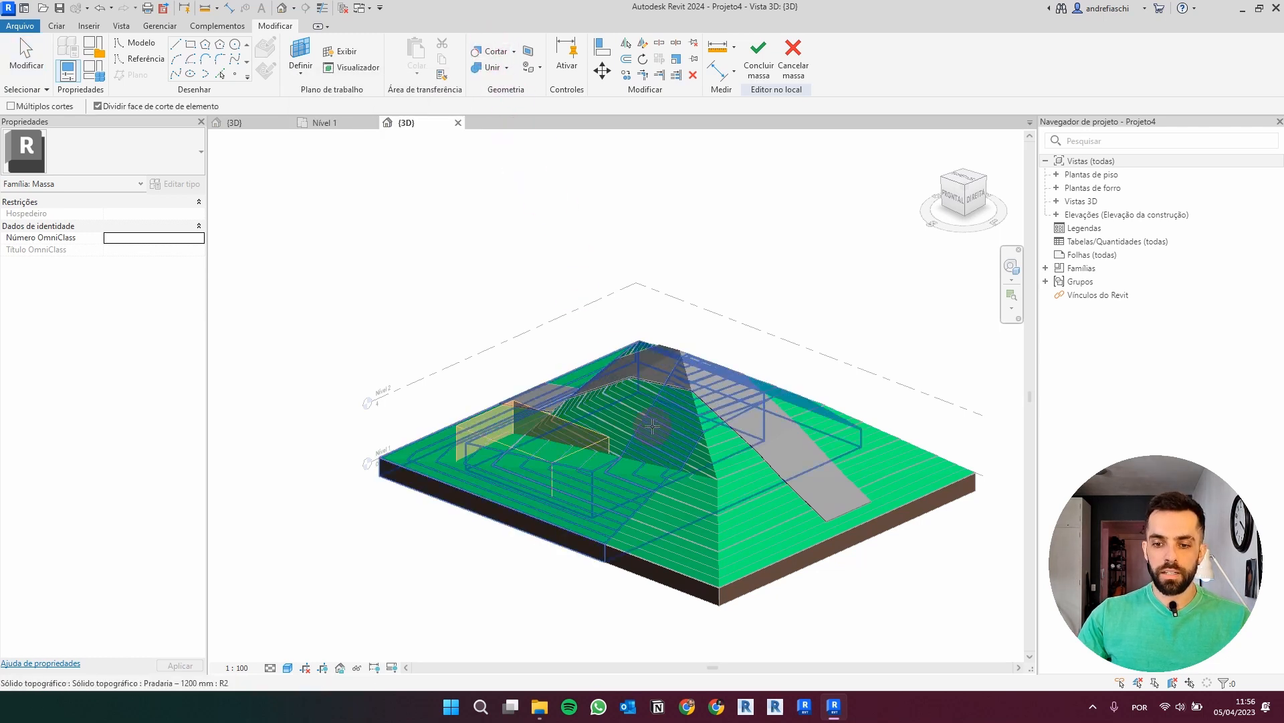
click(637, 451)
click(611, 435)
shift+middle_drag(553, 353, 627, 469)
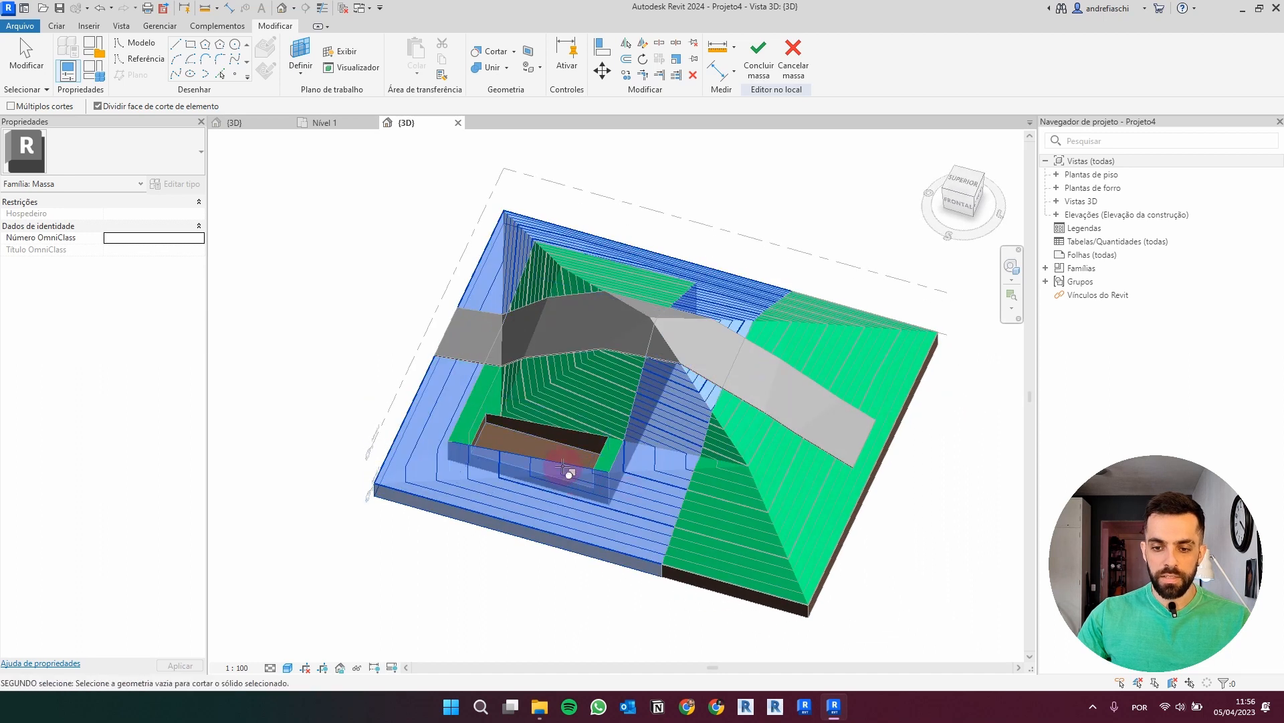
click(607, 494)
click(580, 474)
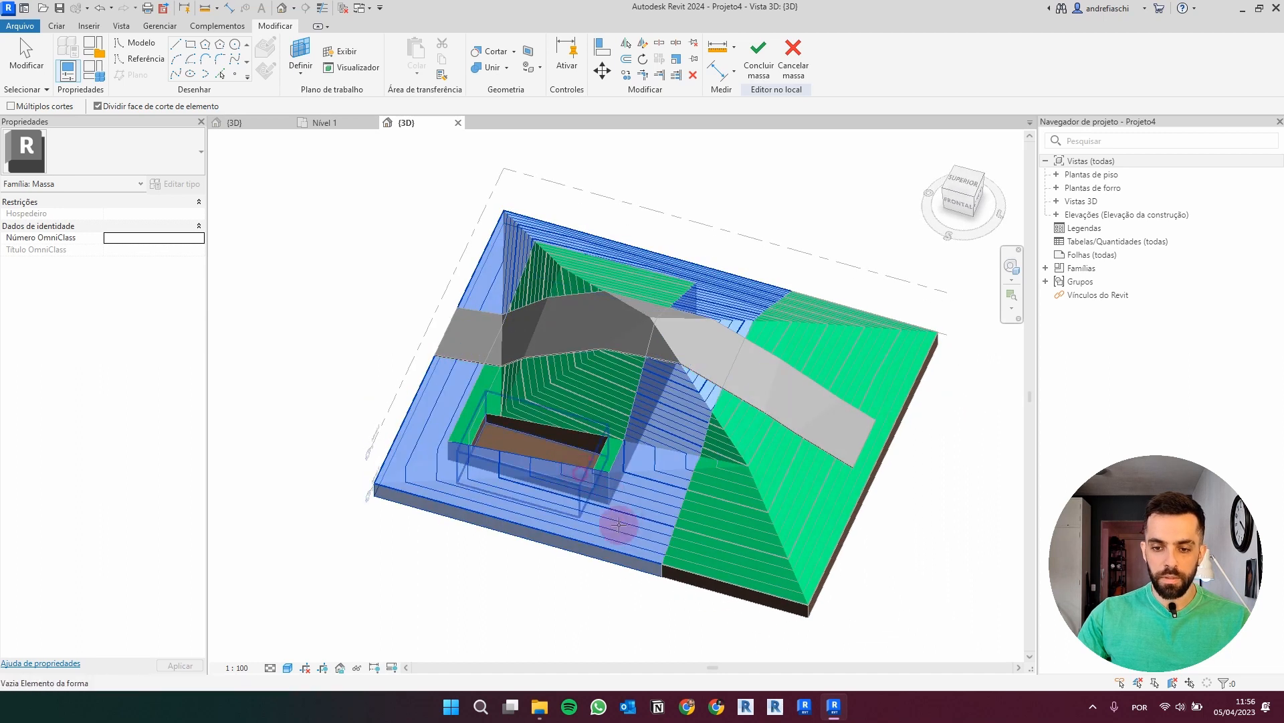
shift+middle_drag(580, 473, 827, 440)
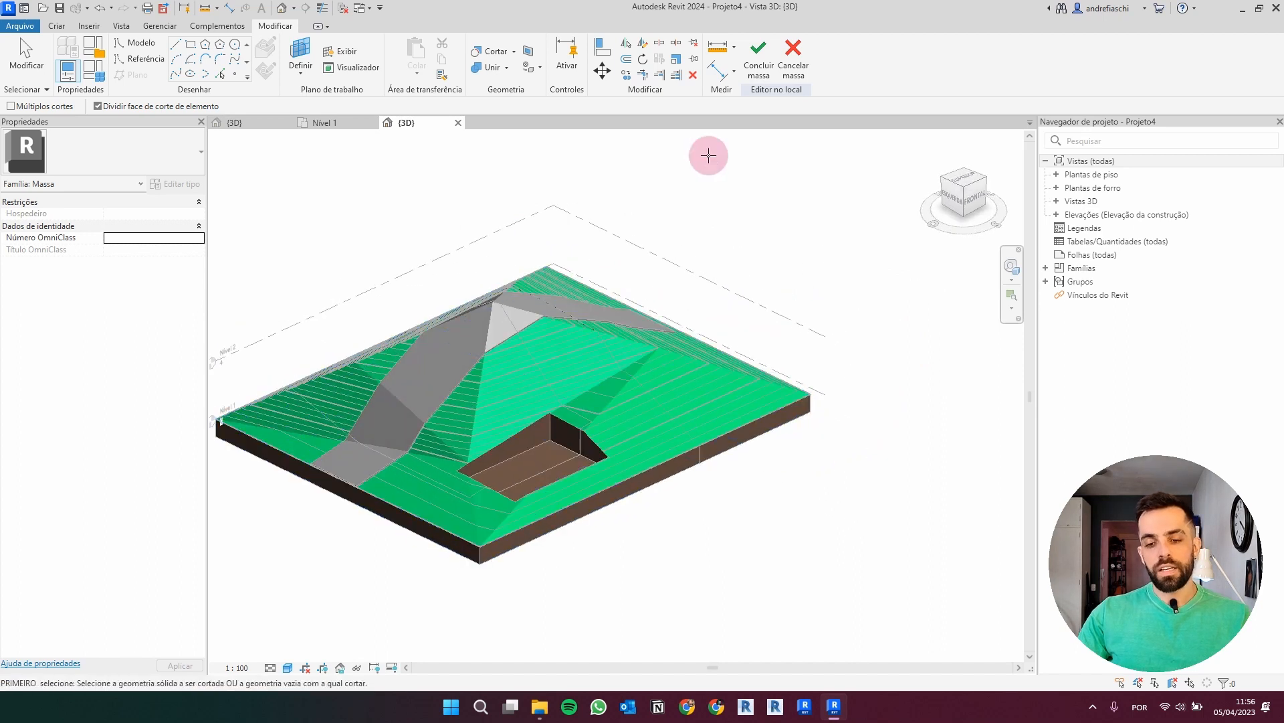
Step: Finish the in-place mass and inspect the rectangular excavation in 3D
click(757, 61)
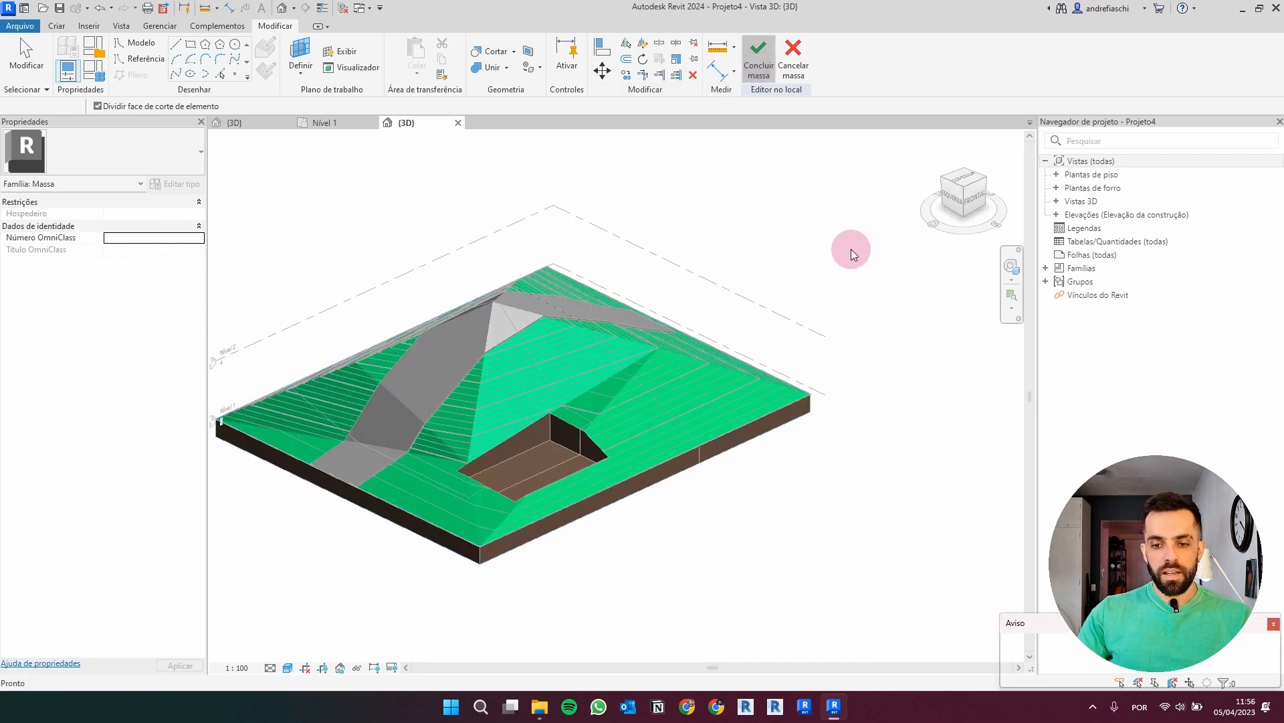
click(893, 349)
middle_drag(841, 275, 849, 355)
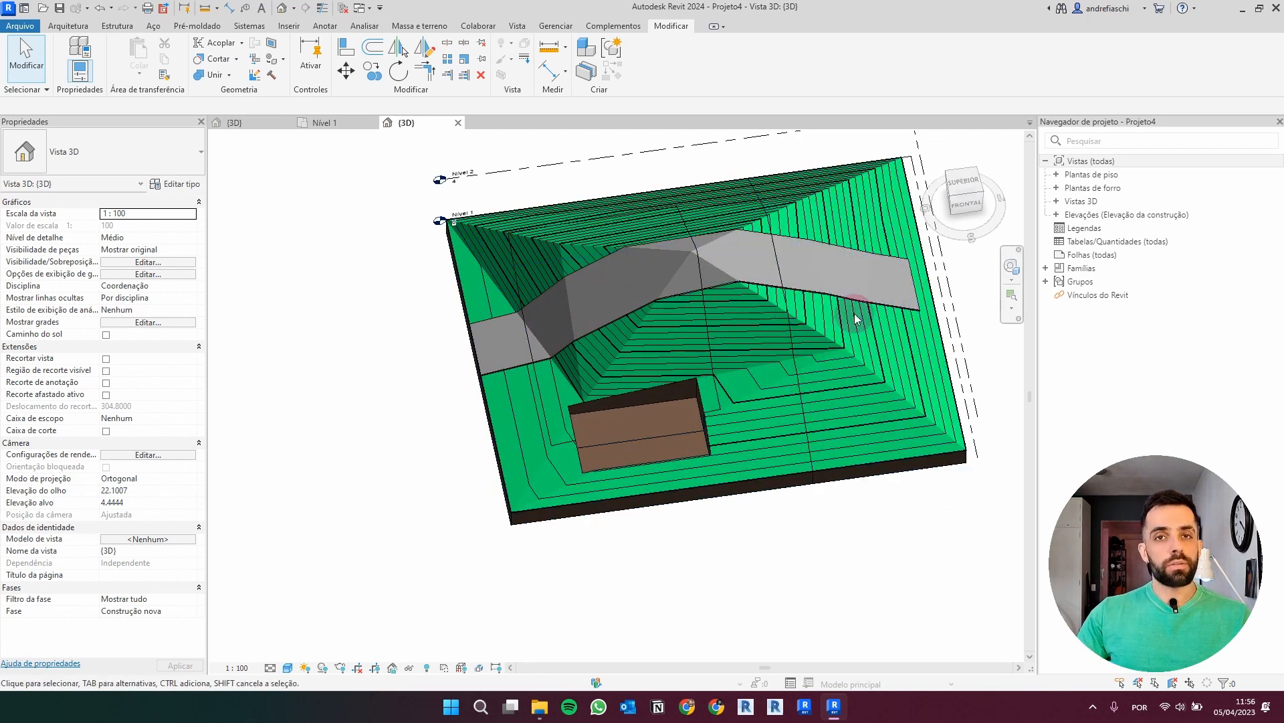
shift+middle_drag(889, 346, 659, 369)
Step: Split a rectangular piece out of the toposolid near its front corner, deleting the instances that cause the subdivision error
click(223, 125)
click(447, 45)
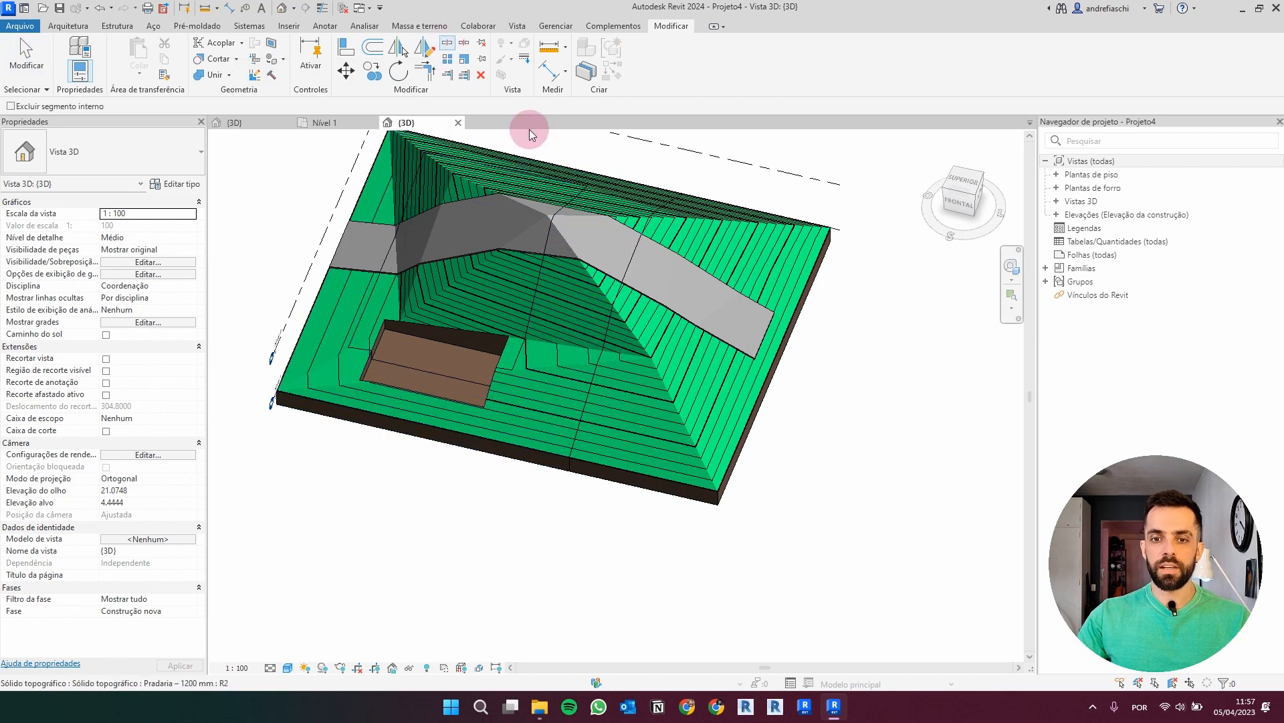
click(695, 460)
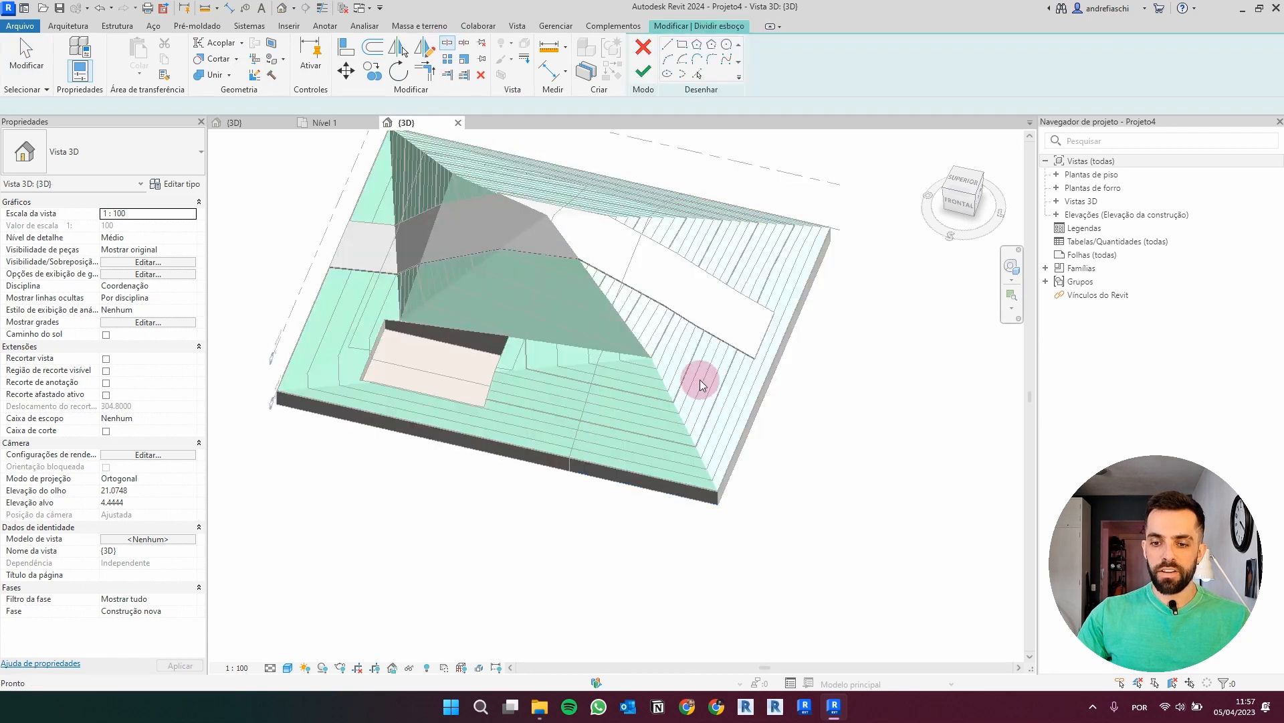
click(679, 45)
click(660, 326)
click(718, 401)
click(646, 80)
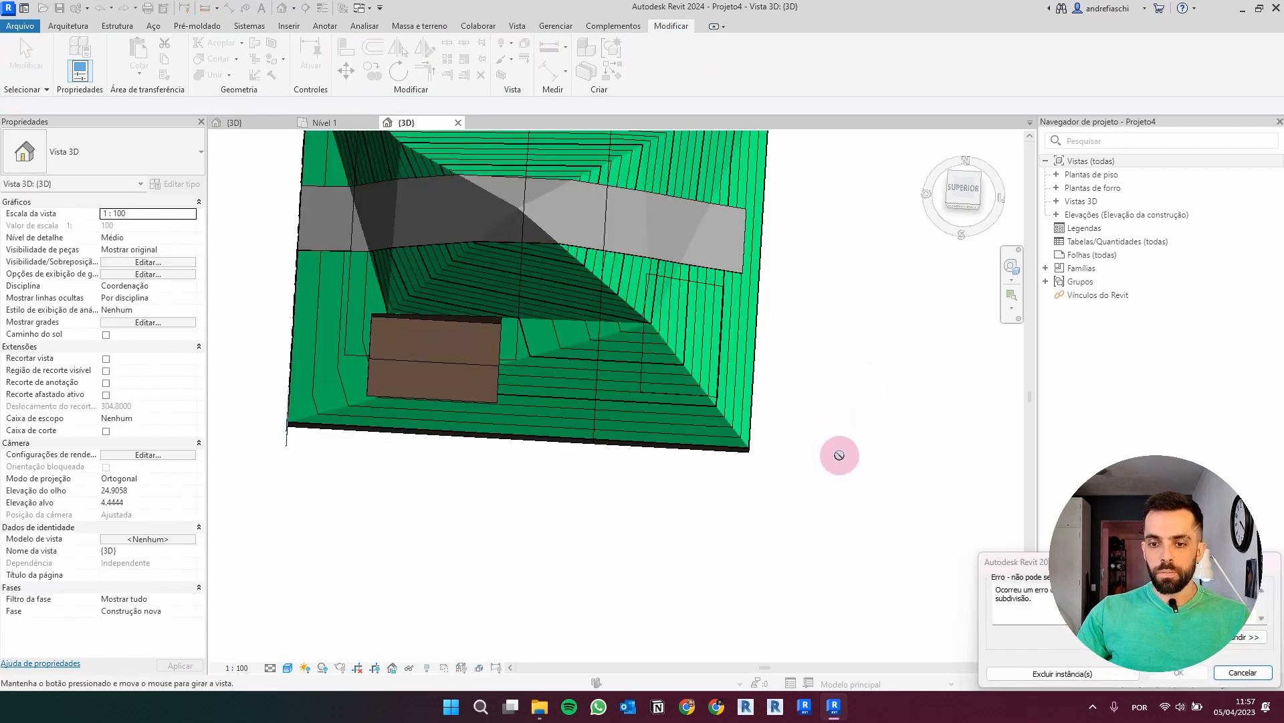
click(1052, 673)
shift+middle_drag(757, 401, 671, 484)
click(656, 437)
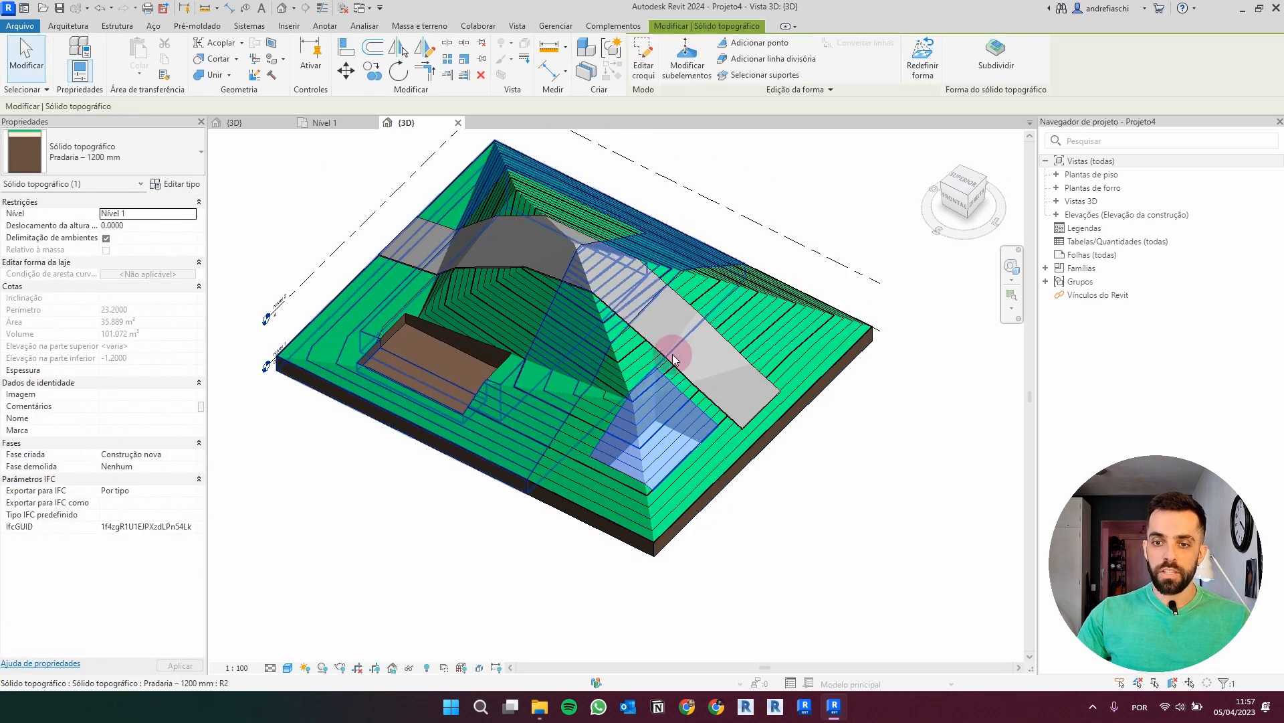
click(686, 71)
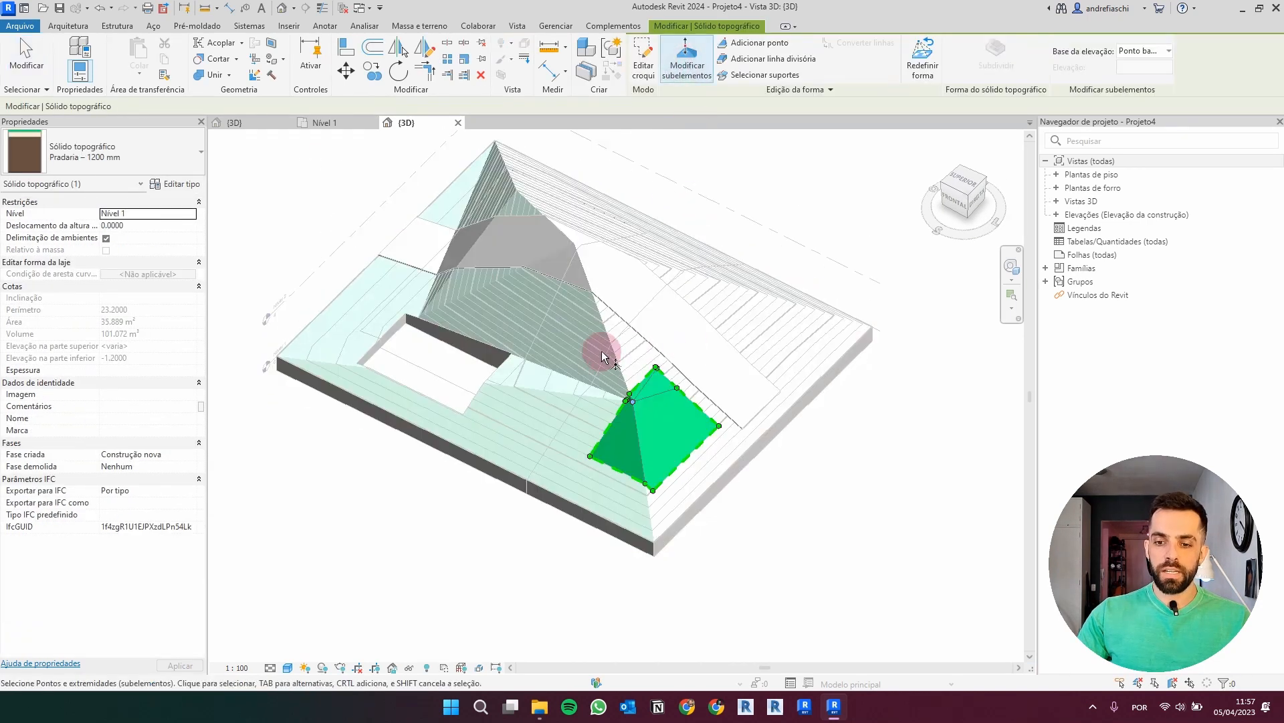
drag(564, 340, 809, 612)
drag(598, 342, 704, 417)
drag(476, 337, 795, 550)
key(Escape)
key(Escape)
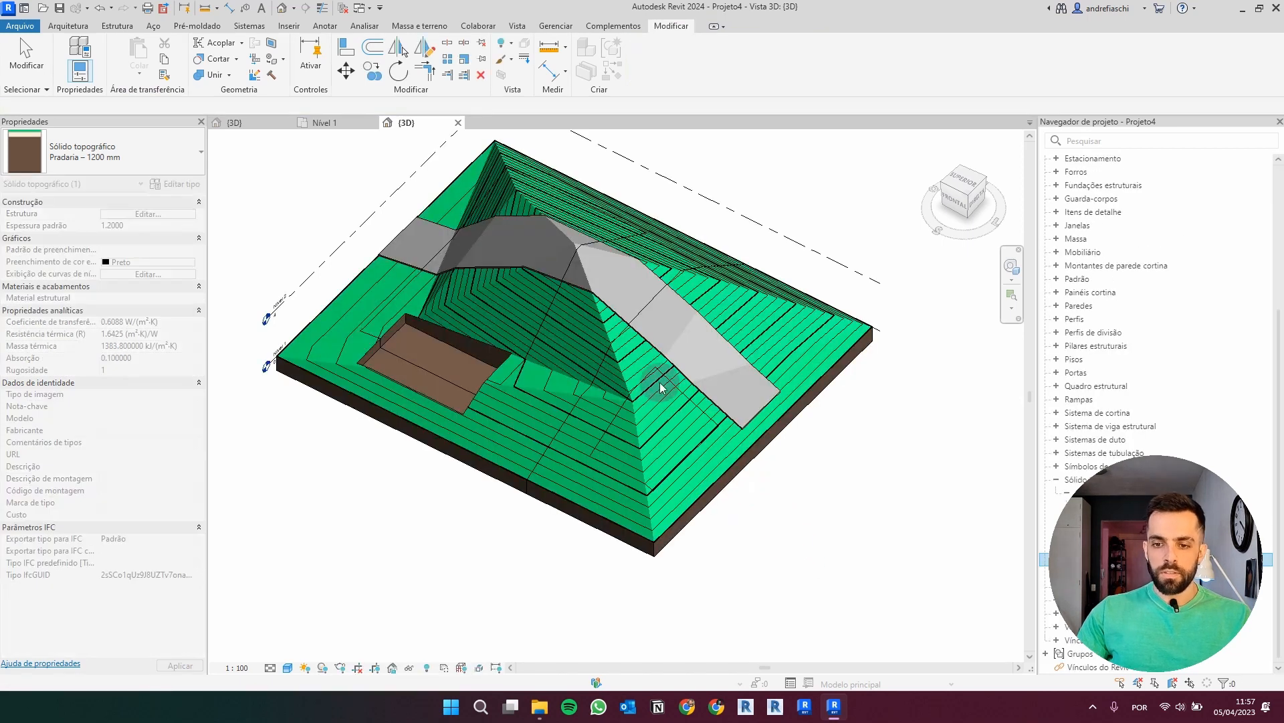
Step: Set two shape points at the rear corner of the split toposolid piece to elevation 0
click(673, 422)
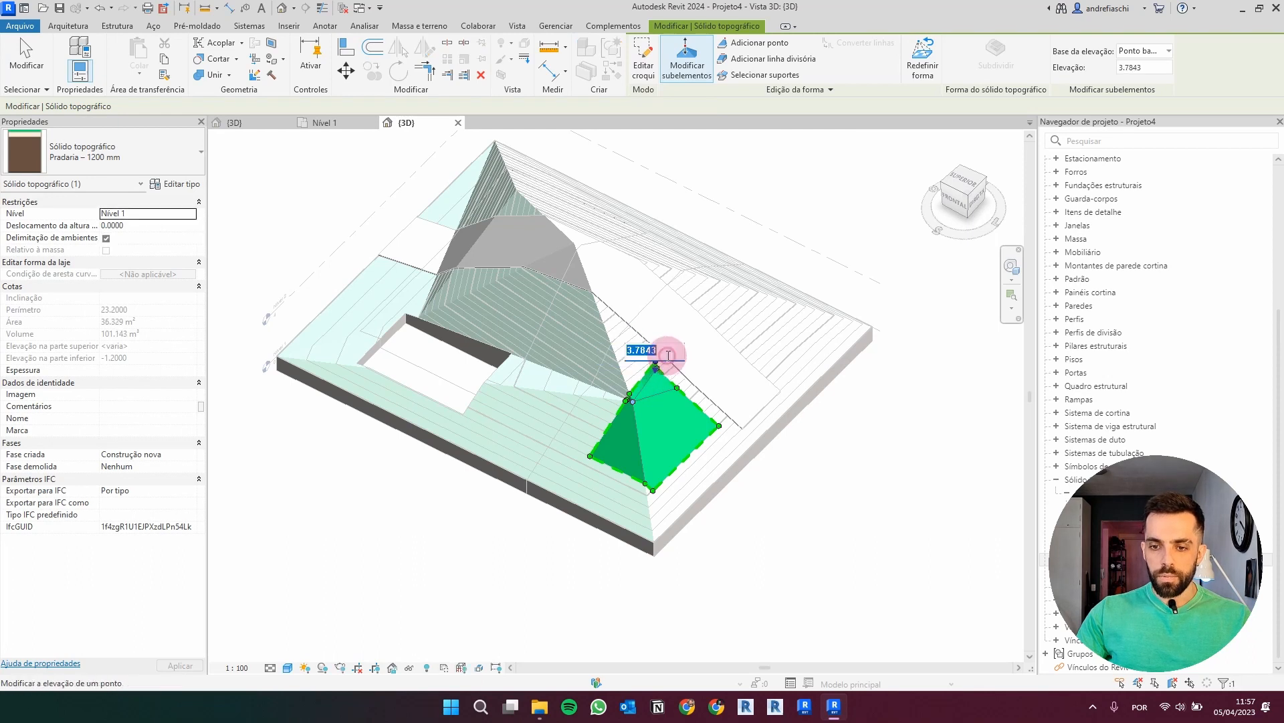
text(0)
key(Return)
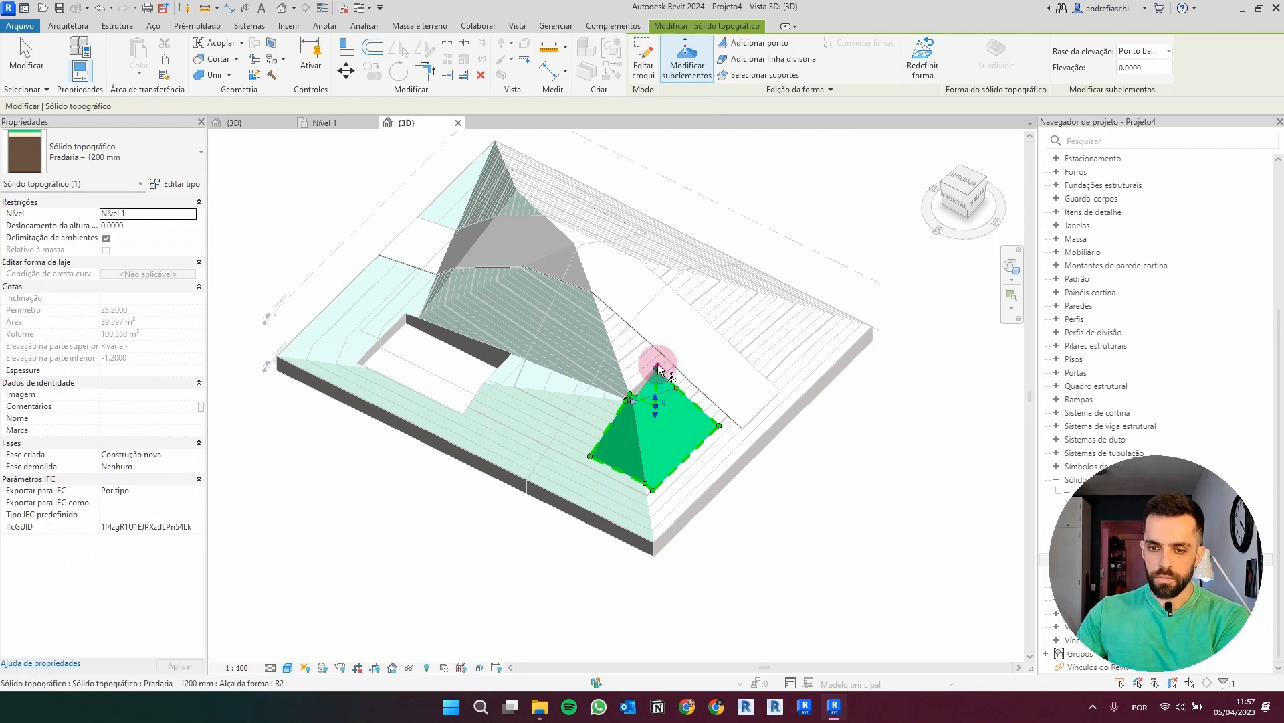
text(0)
key(Return)
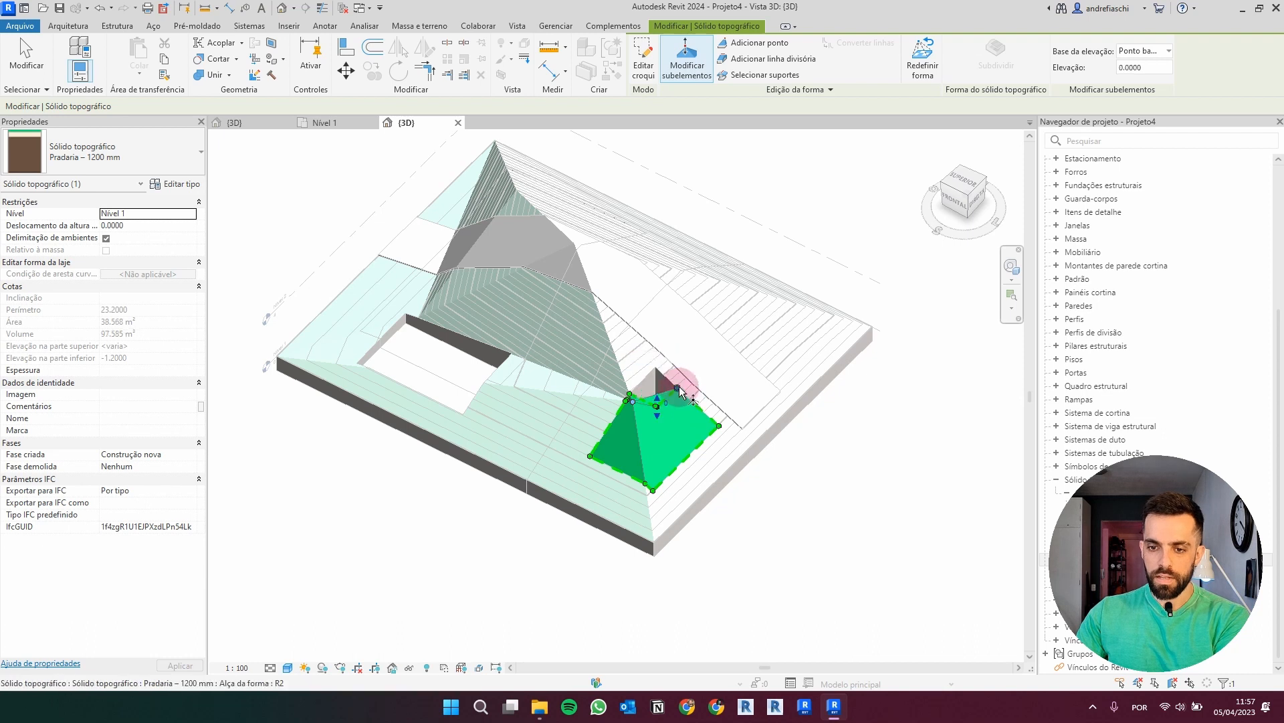
key(Escape)
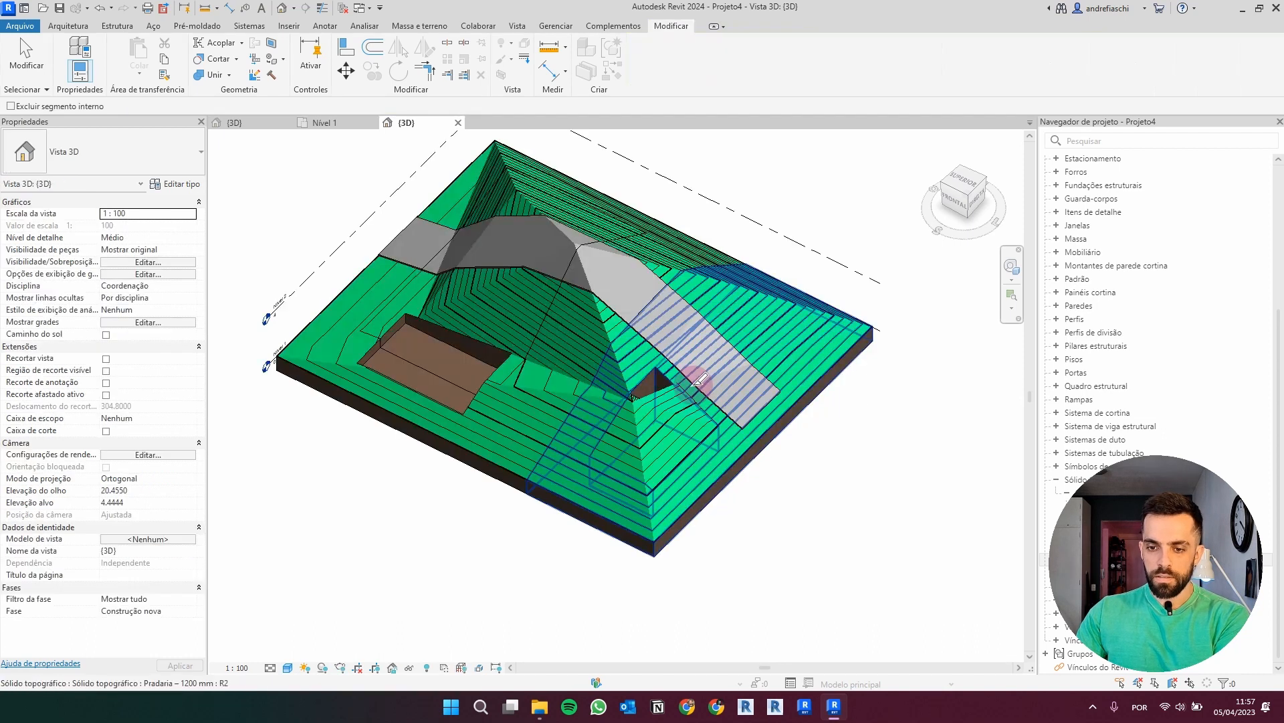
Step: Set the middle and end points of the split piece's edge facing the grey path to elevation 0
shift+middle_drag(676, 409, 693, 452)
click(678, 426)
scroll(622, 143, up, 3)
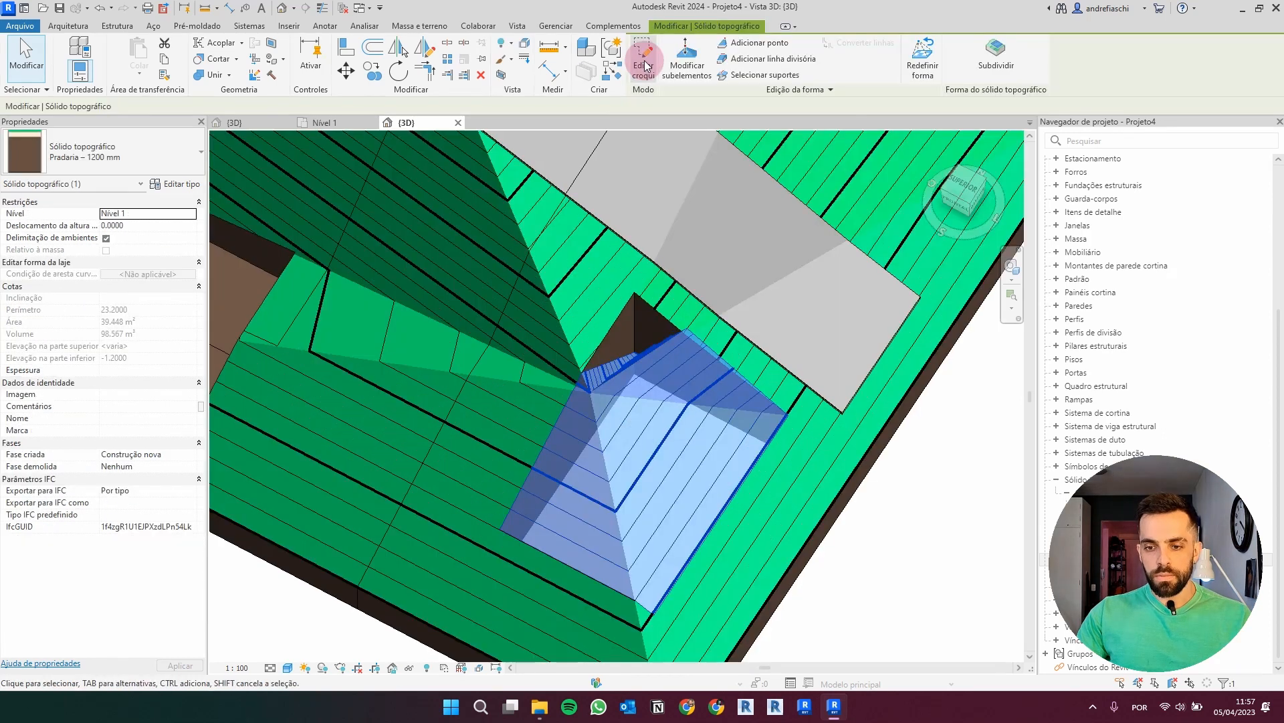
click(687, 59)
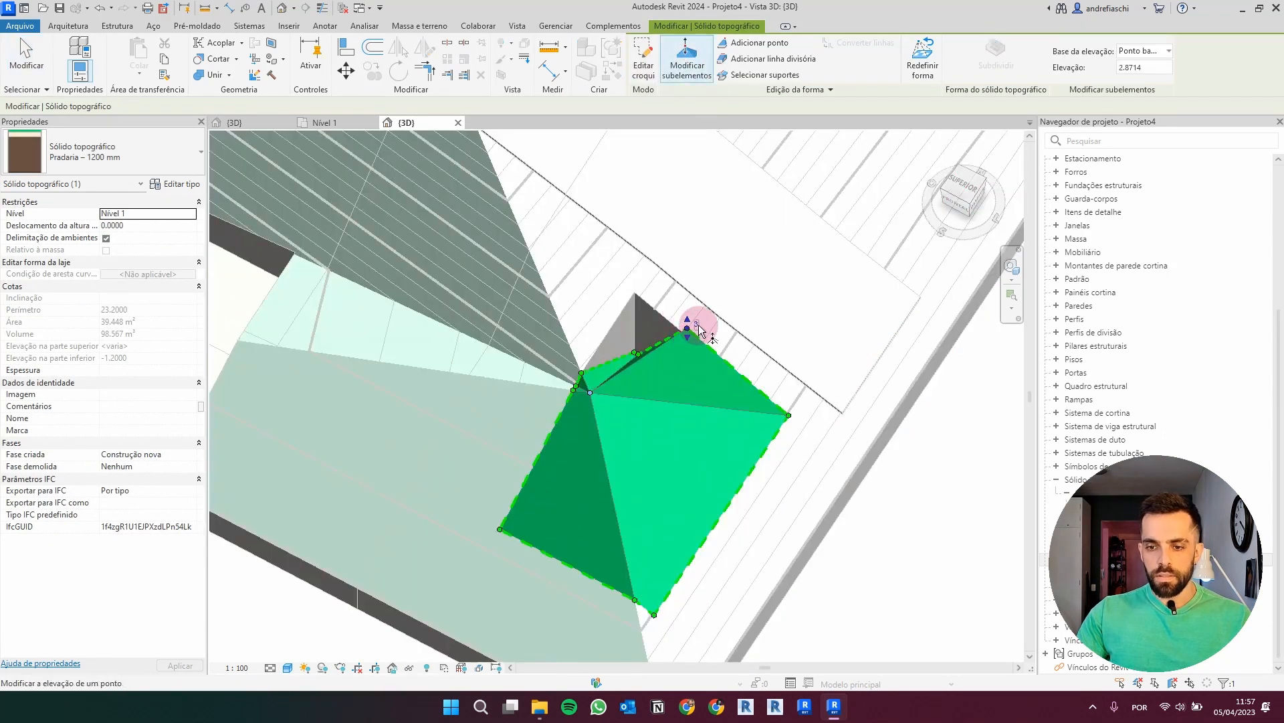
text(0)
key(Return)
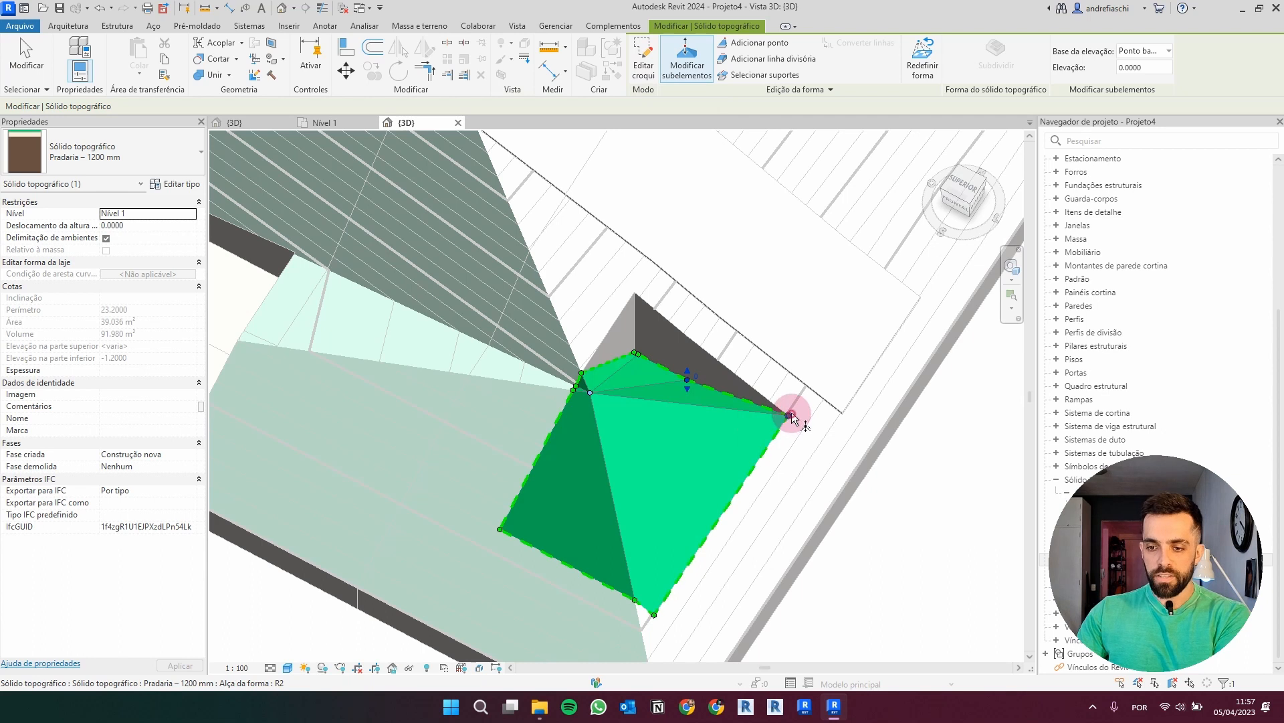
text(068)
key(Return)
Step: Lower the cluster of high points around the split piece's peak to elevation 0
click(565, 380)
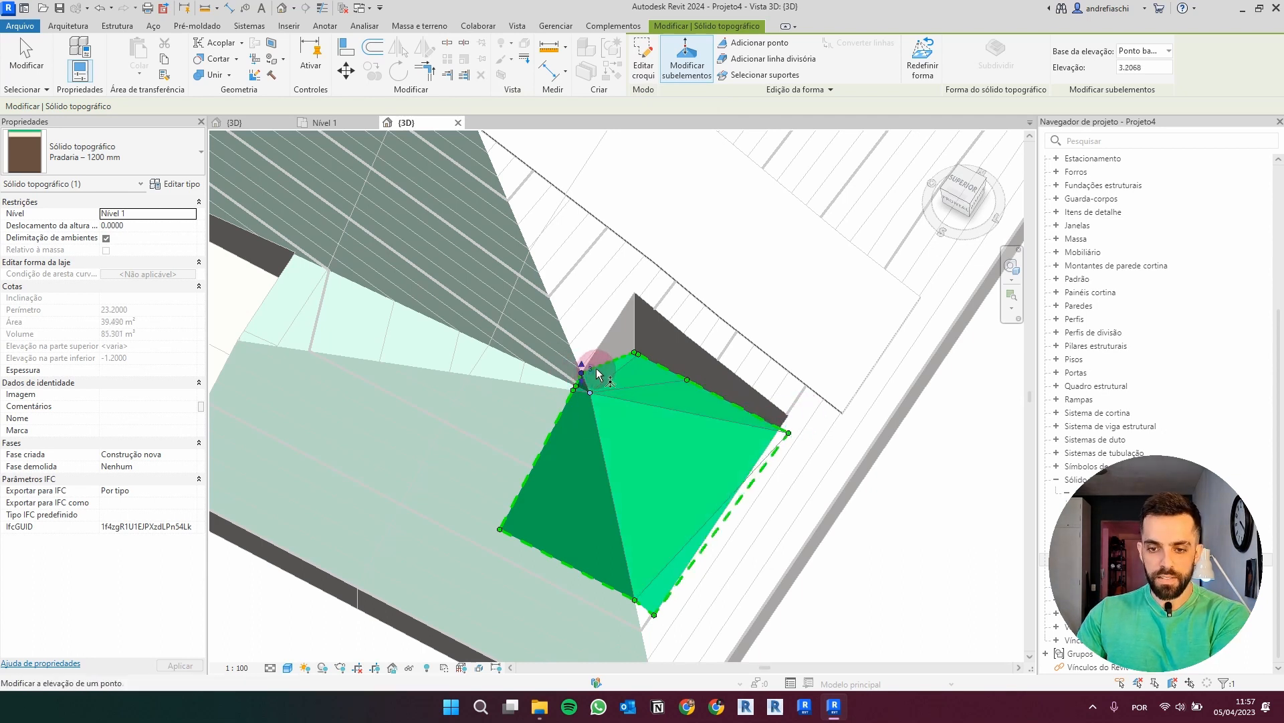
key(Return)
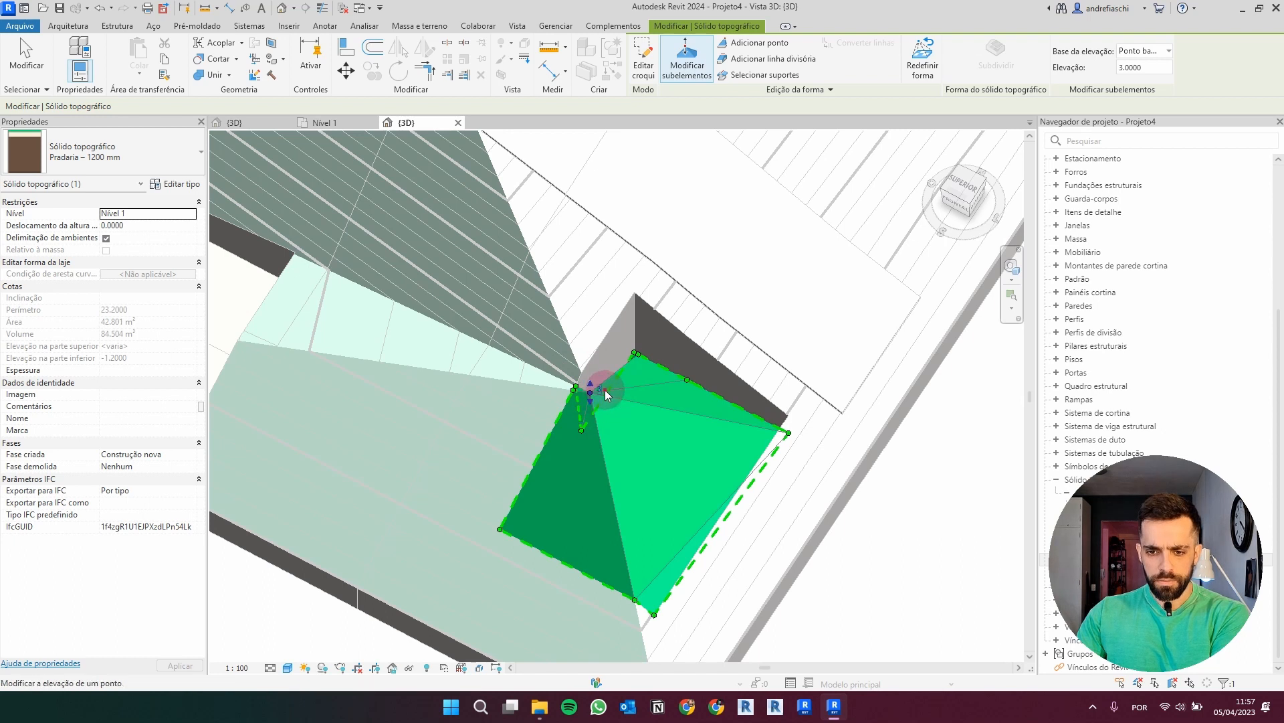
key(Return)
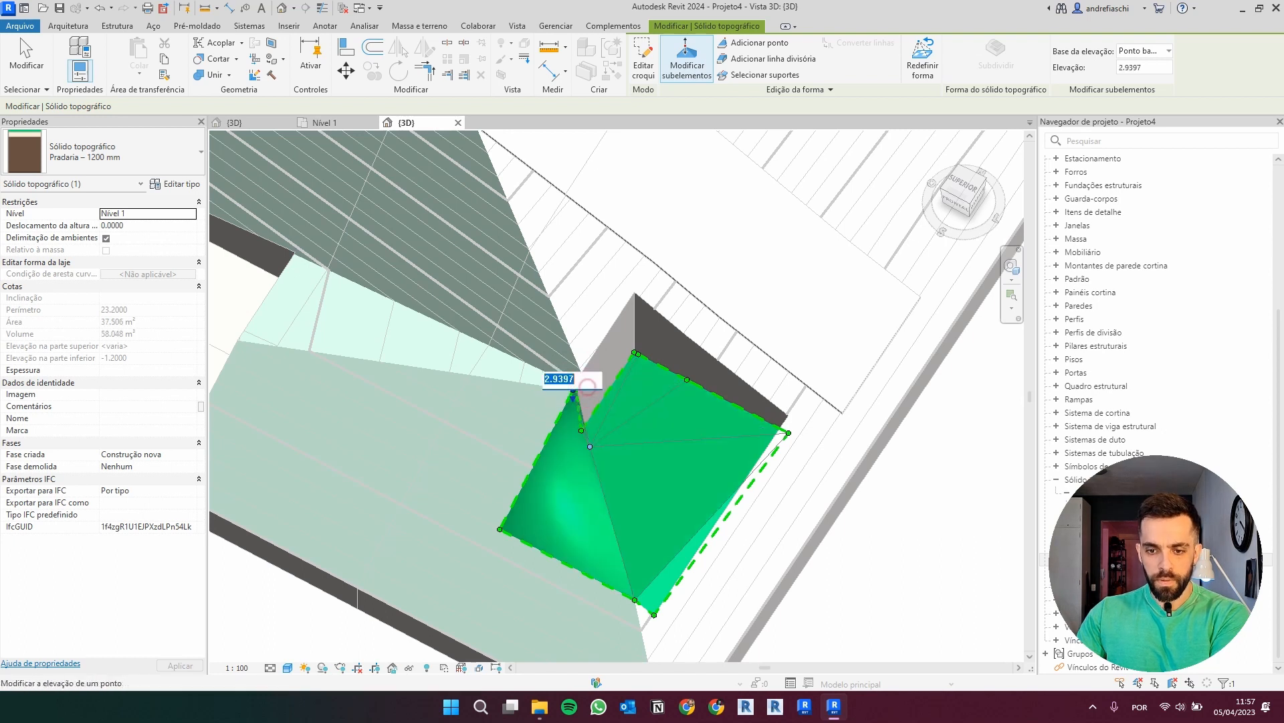
text(0)
key(Return)
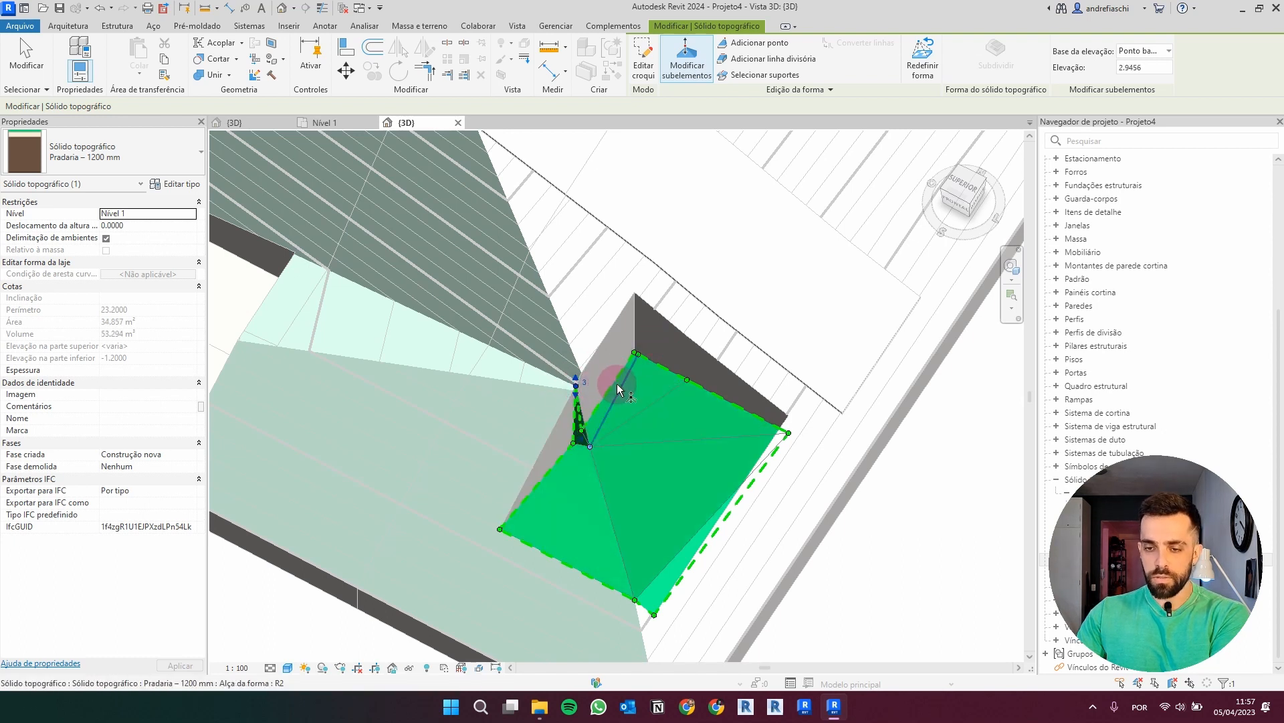
Step: Delete the split piece's interior peak point and the extra point beside its front corner
middle_drag(610, 445, 604, 389)
click(585, 390)
key(Delete)
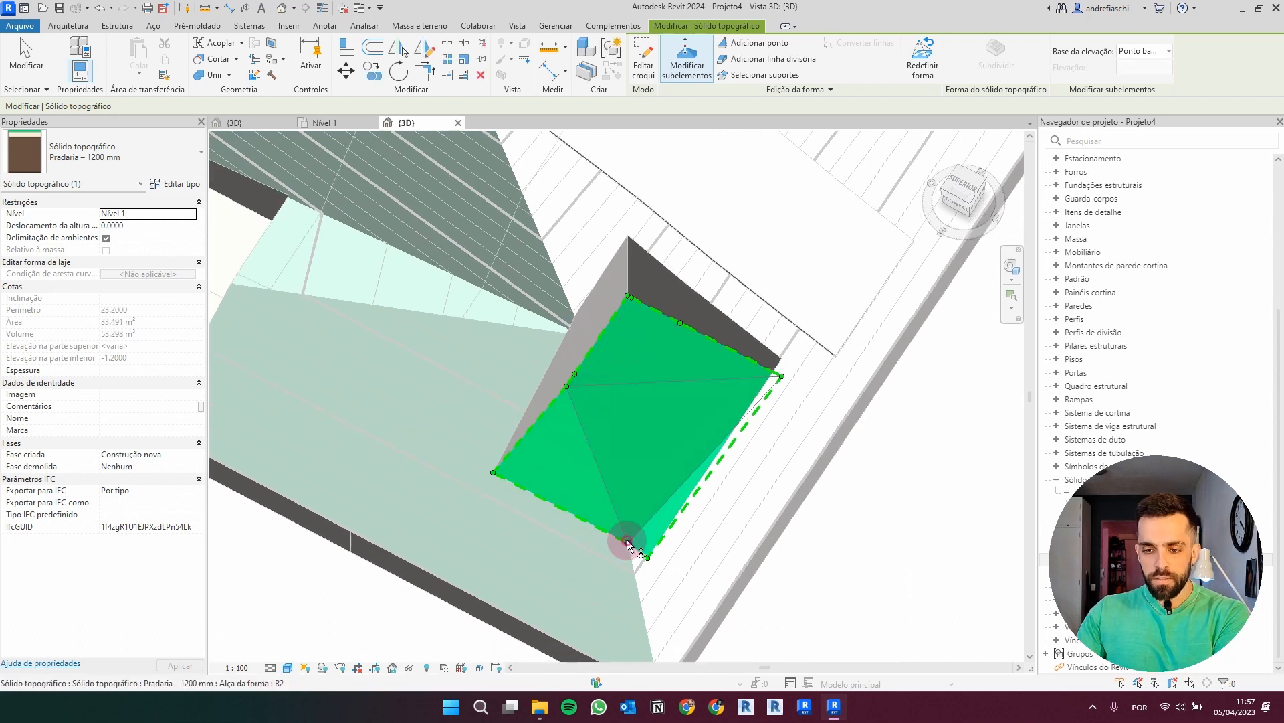
click(626, 542)
key(Delete)
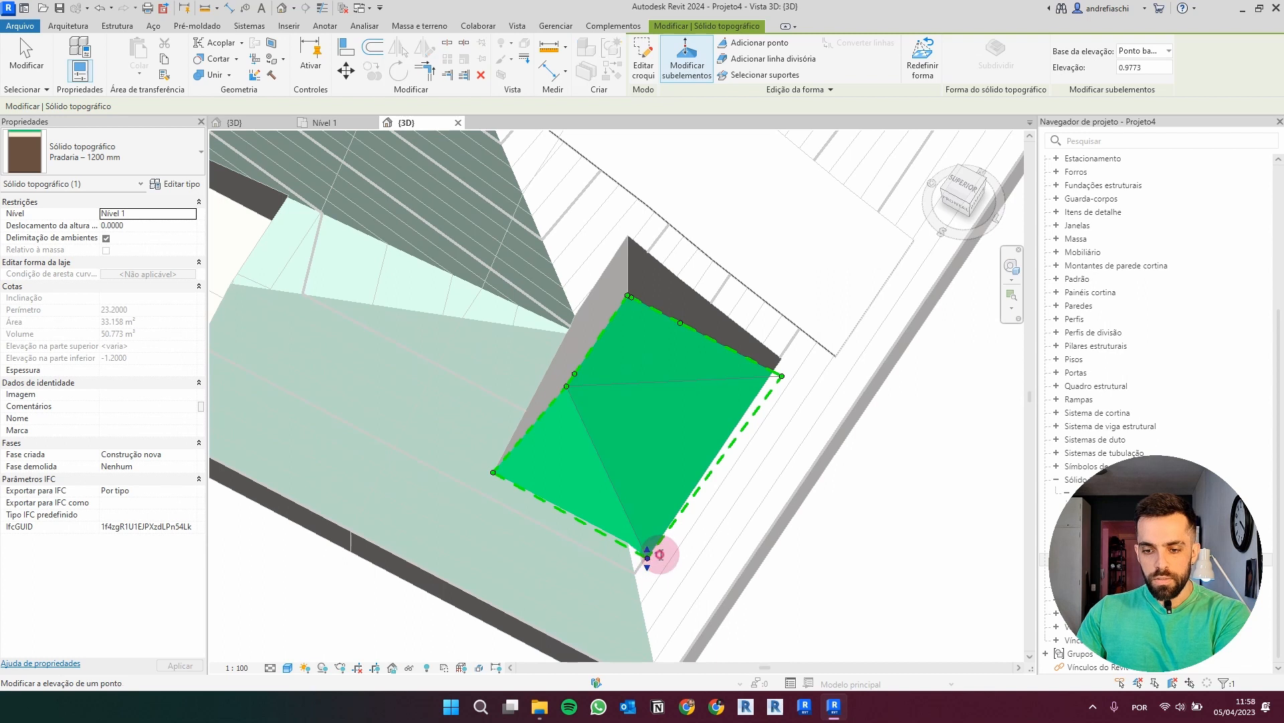
Step: Set the split piece's two remaining front corners to elevation 0 and finish the subelement editing
text(0.9773)
key(Return)
click(494, 474)
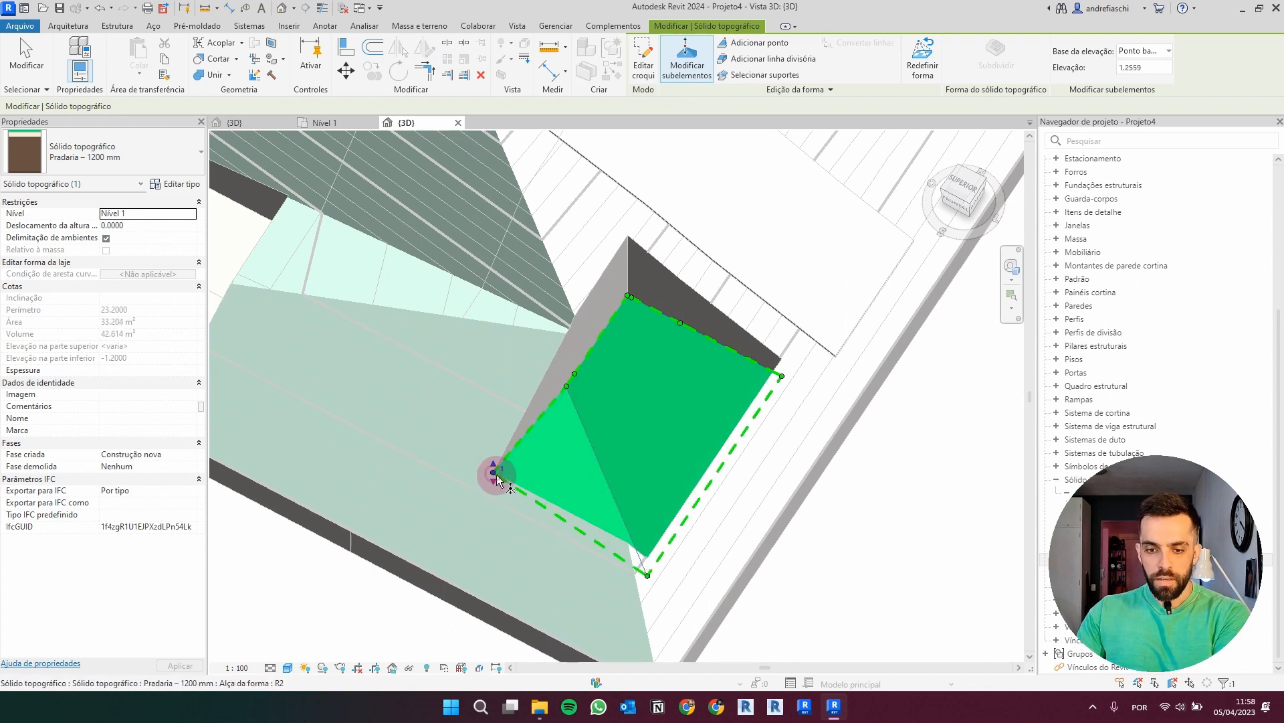
text(0)
key(Return)
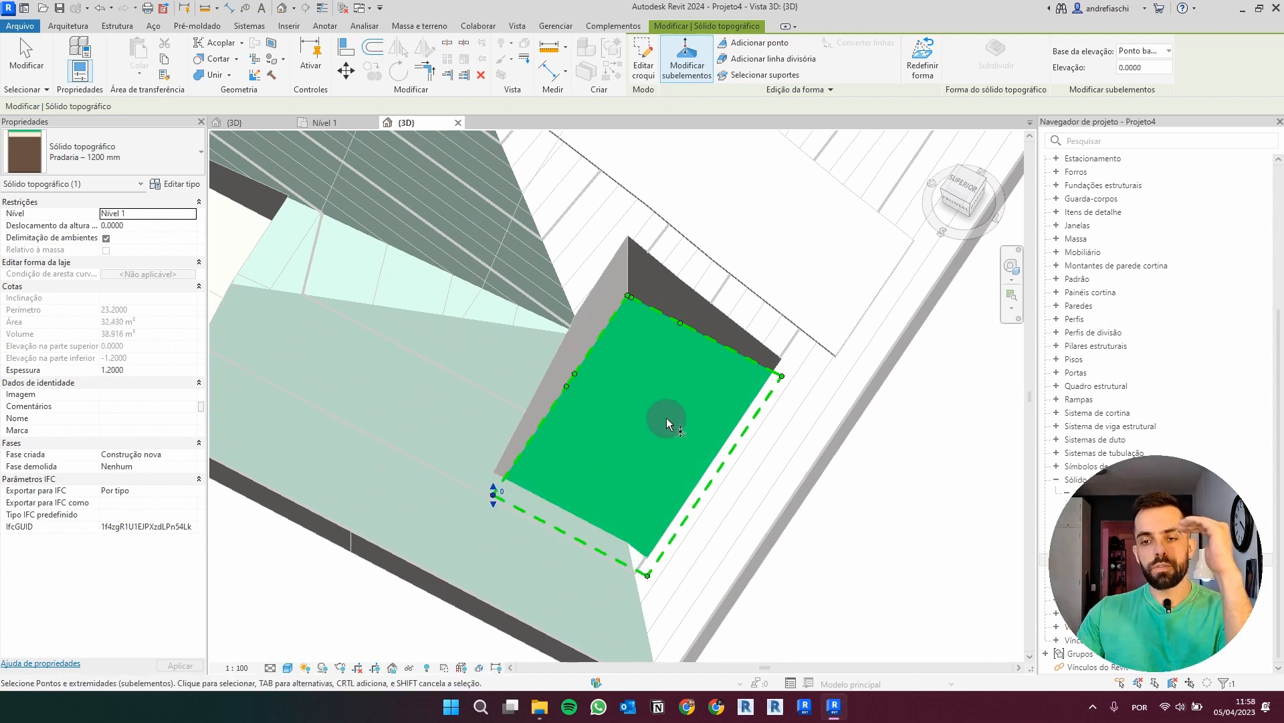
shift+middle_drag(825, 538, 738, 389)
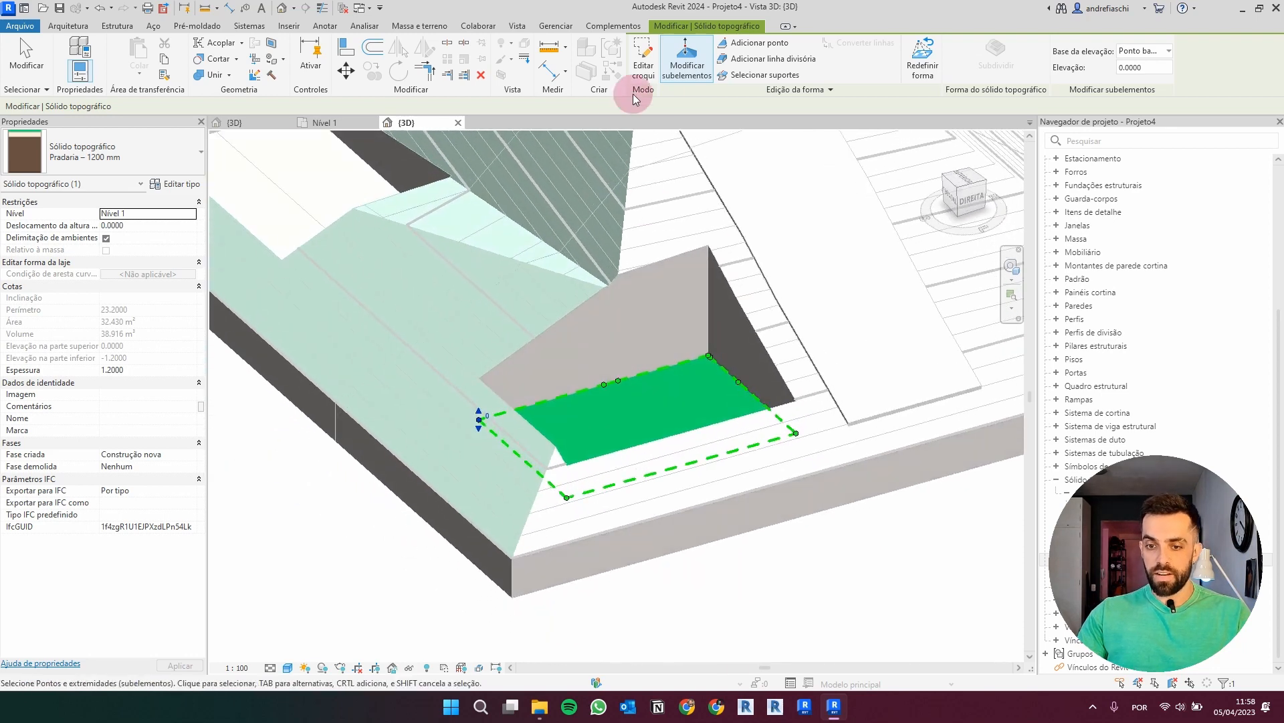
key(Escape)
key(Escape)
Step: Examine the flattened piece and the exposed terrain sides around it from several 3D angles
scroll(749, 431, down, 1)
scroll(748, 431, down, 2)
key(Escape)
shift+middle_drag(733, 436, 475, 340)
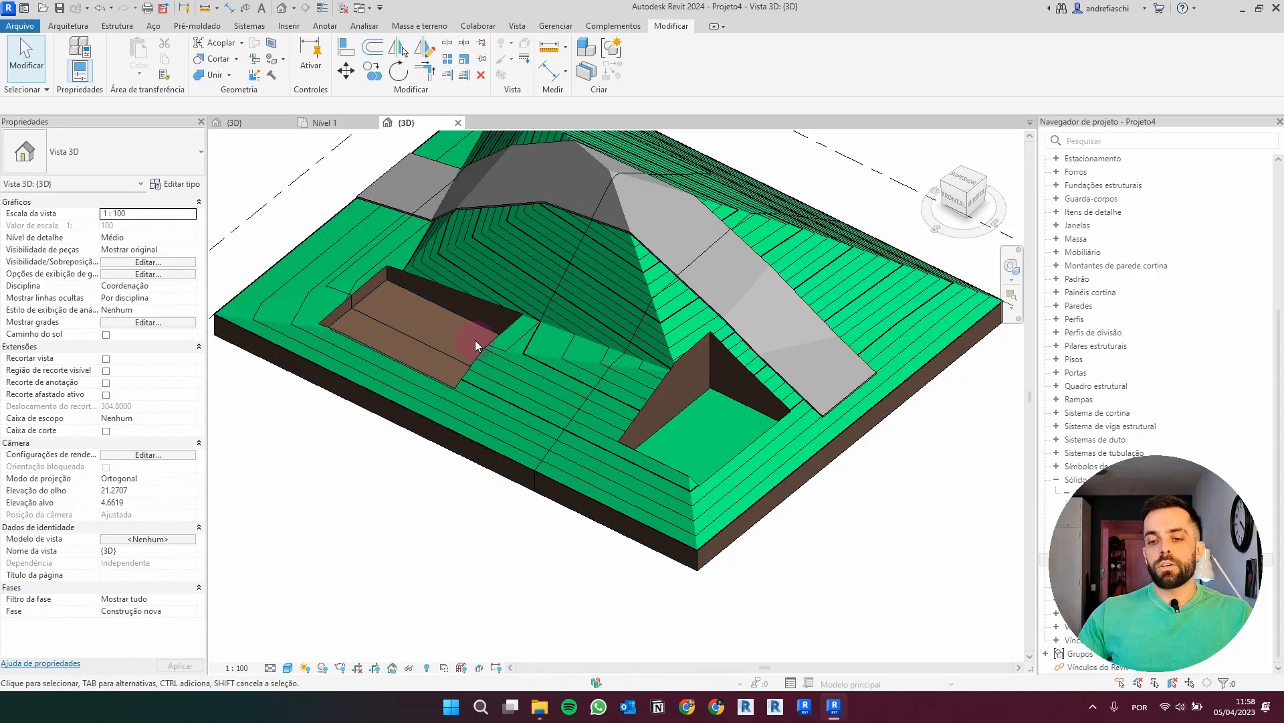
shift+middle_drag(718, 391, 720, 396)
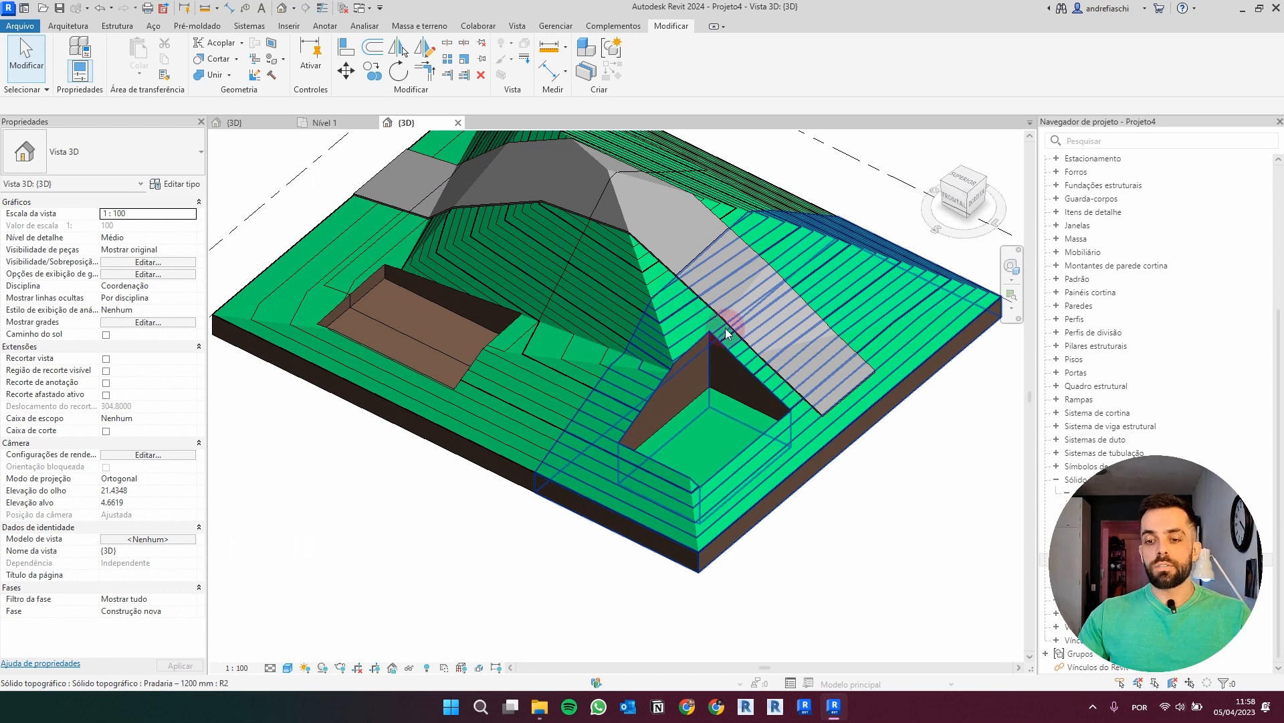
shift+middle_drag(753, 346, 605, 491)
click(861, 235)
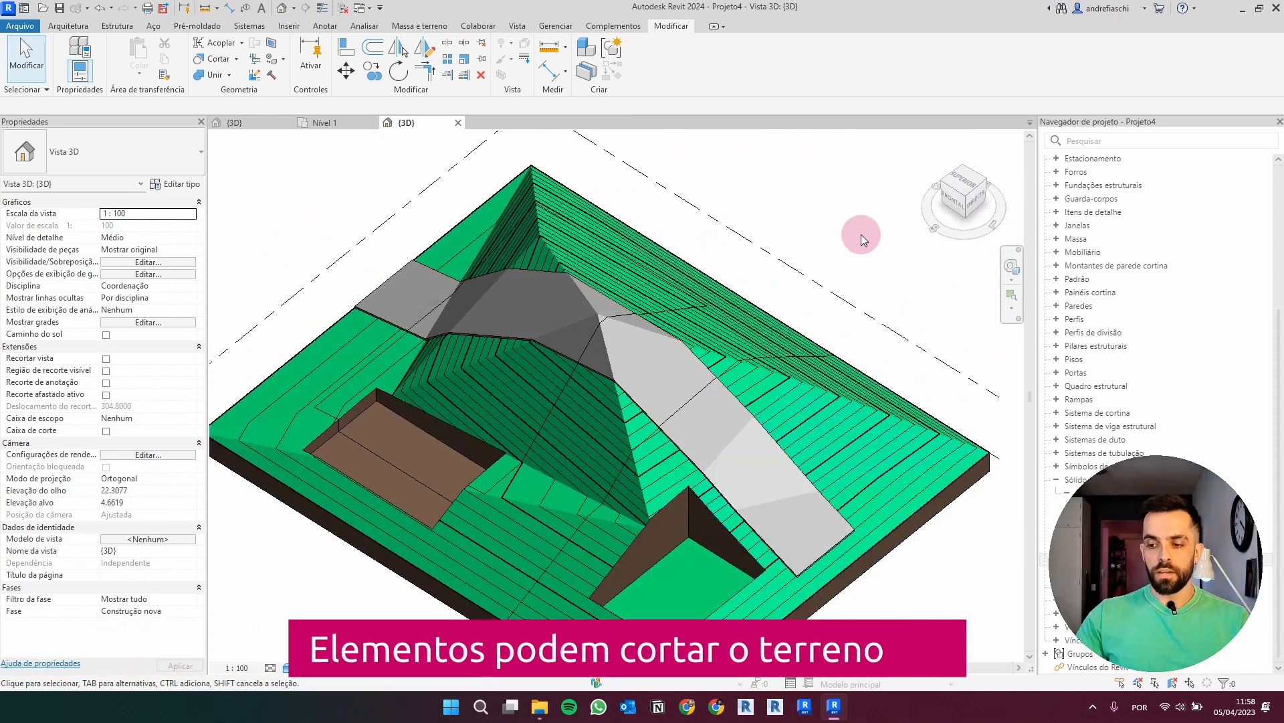
middle_drag(825, 247, 775, 173)
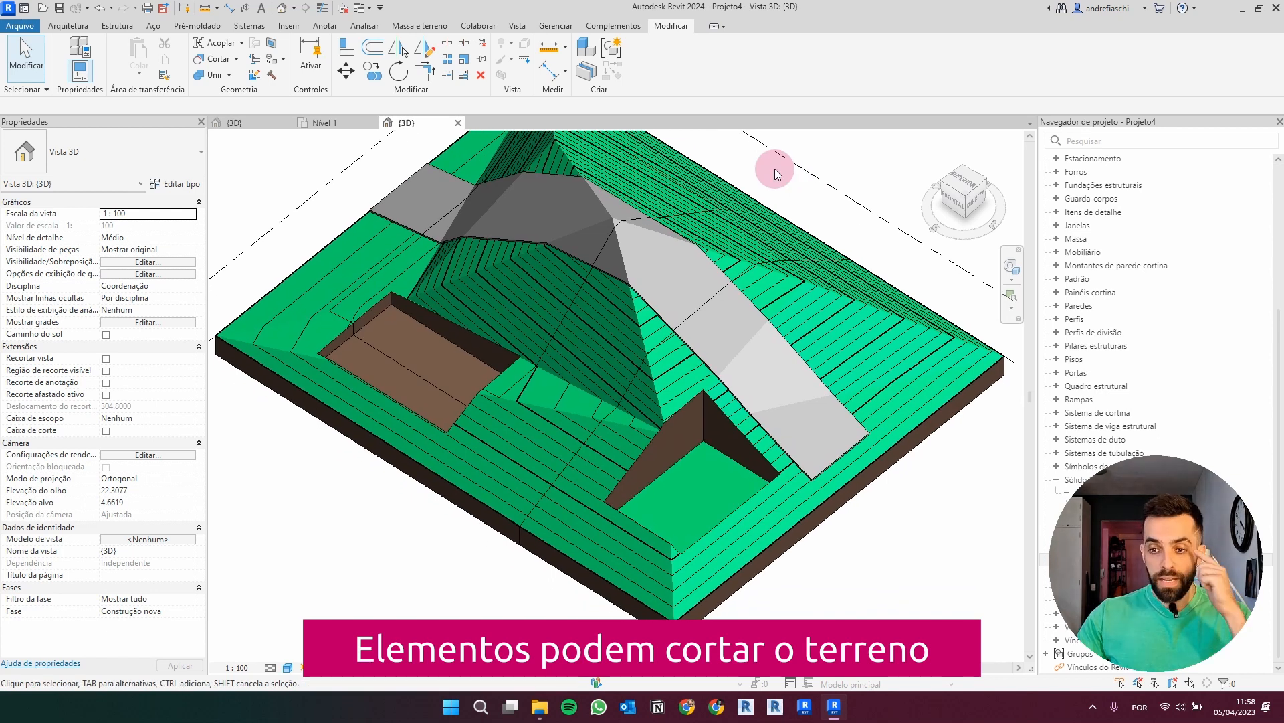
Step: Draw a Genérico - 200 mm wall about 5.5 m long beside the flattened piece, between it and the grey path
click(65, 27)
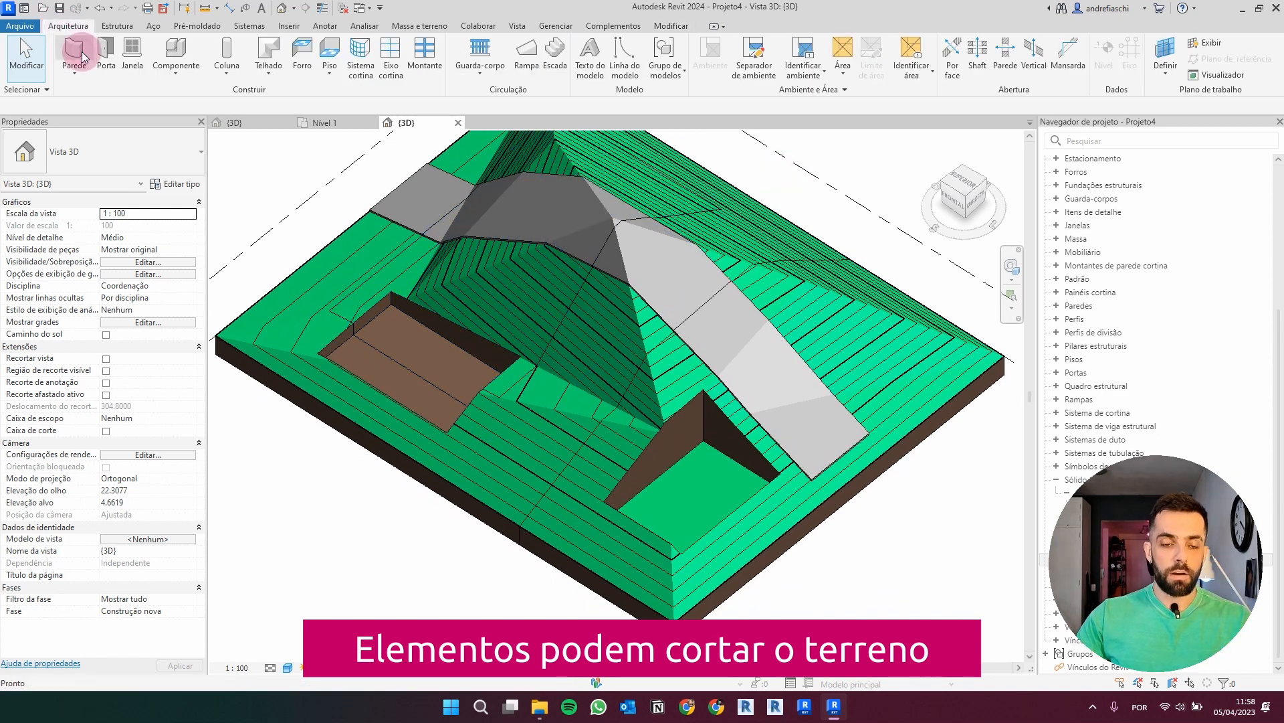
key(w)
key(a)
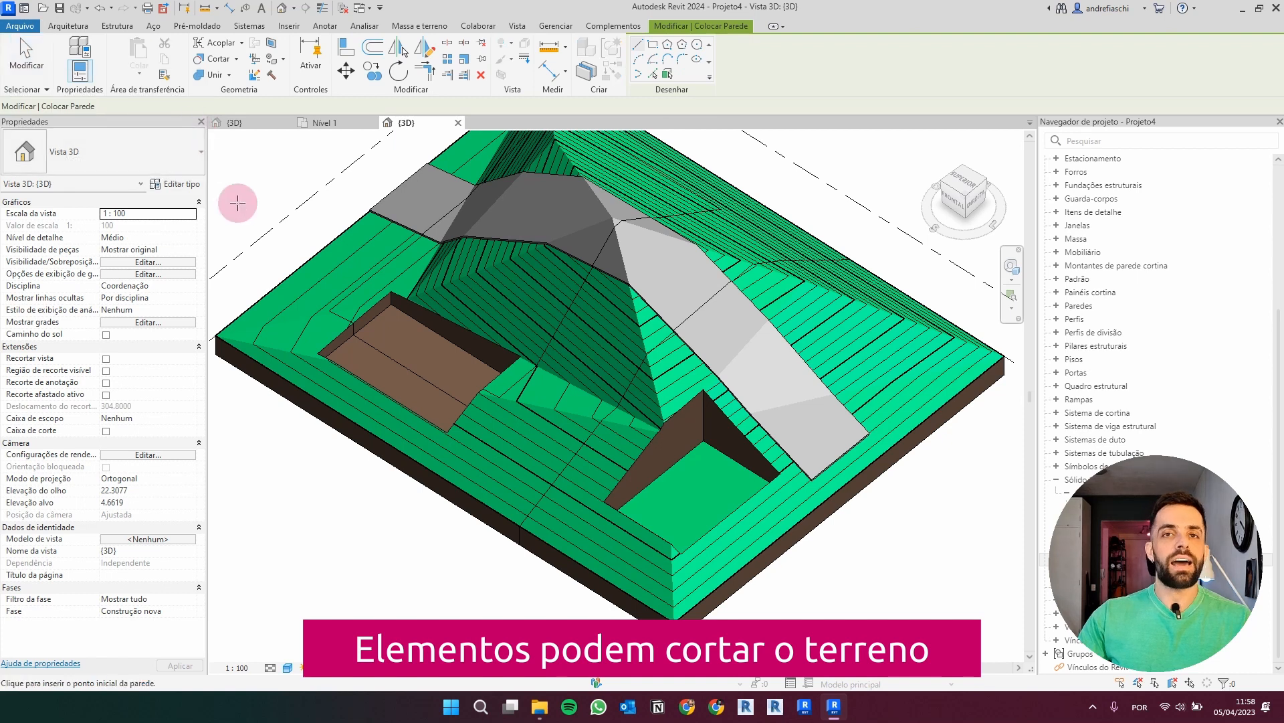
scroll(736, 488, up, 4)
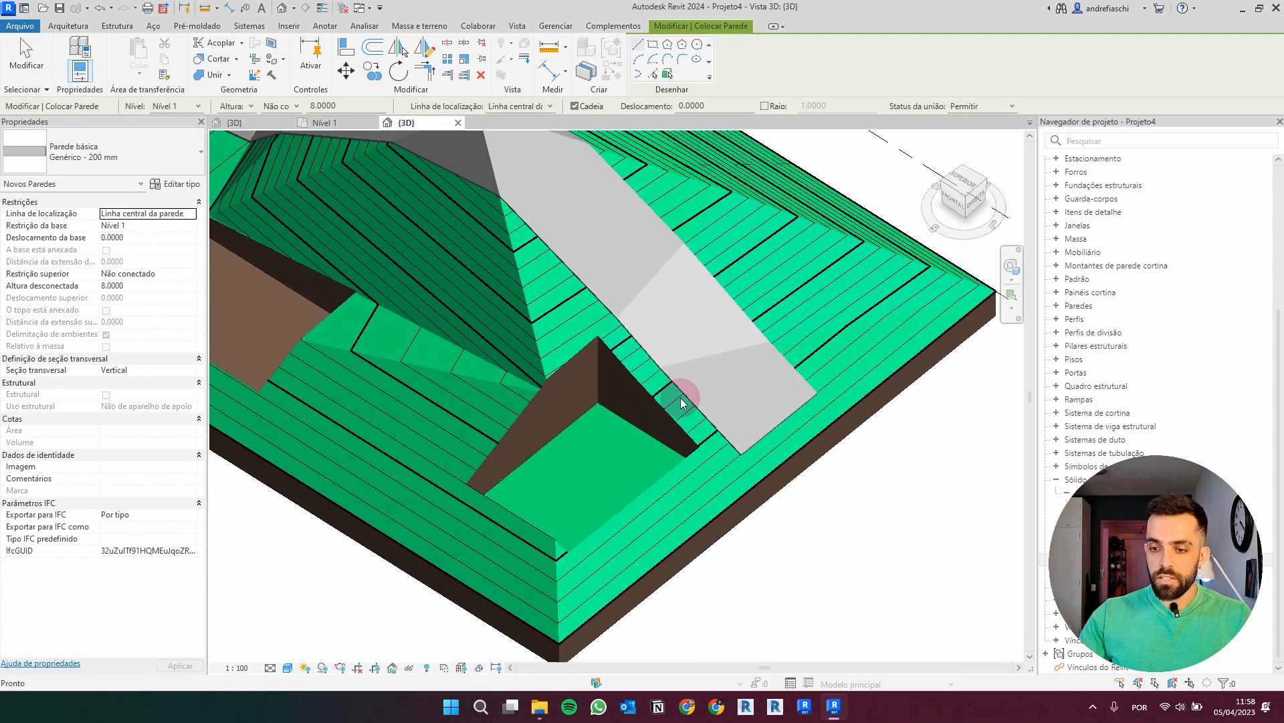
click(592, 388)
click(712, 458)
key(Escape)
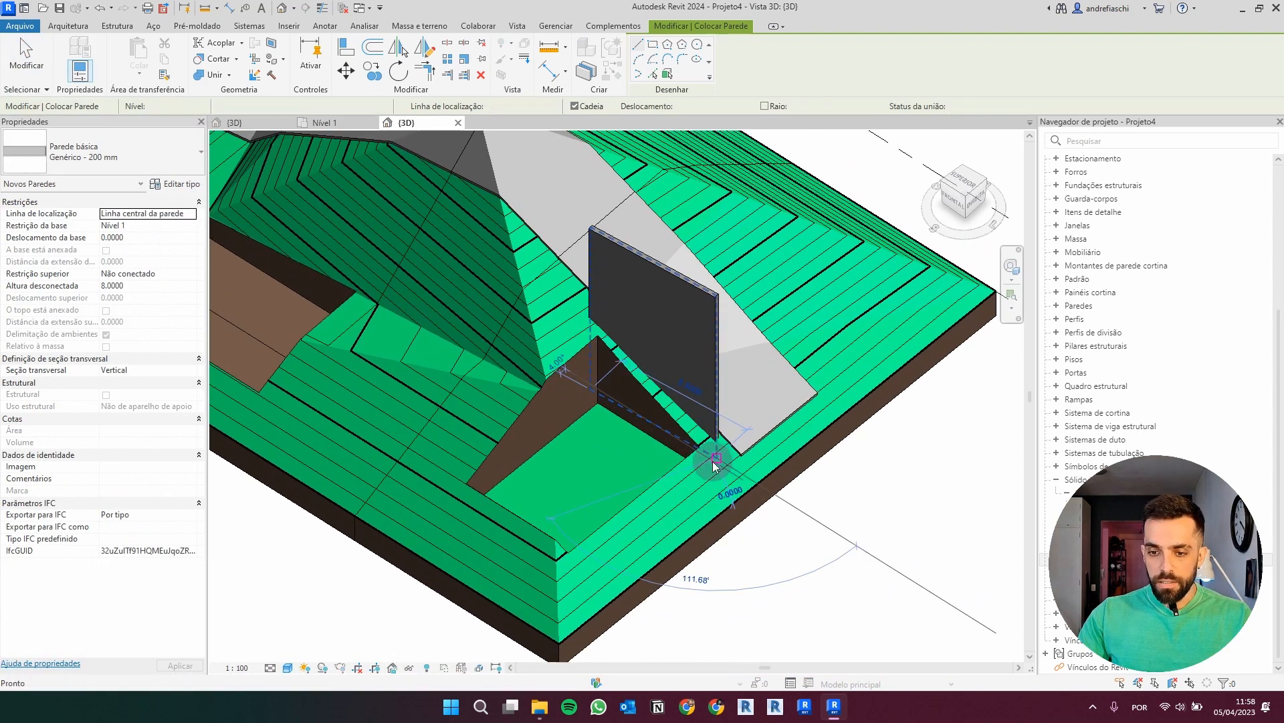
key(Escape)
Step: Extend the wall's front end past the terrain's outer edge, making the wall about 8.8 m long
click(713, 383)
scroll(712, 484, up, 3)
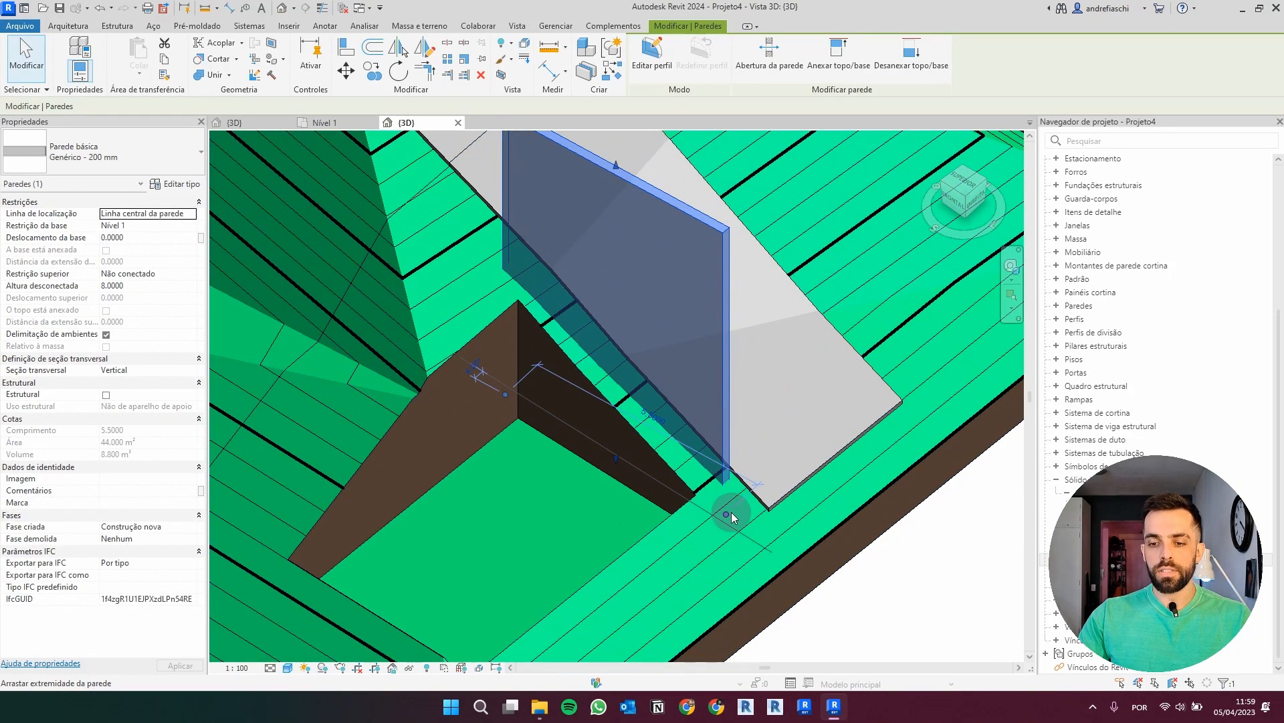
drag(727, 513, 861, 588)
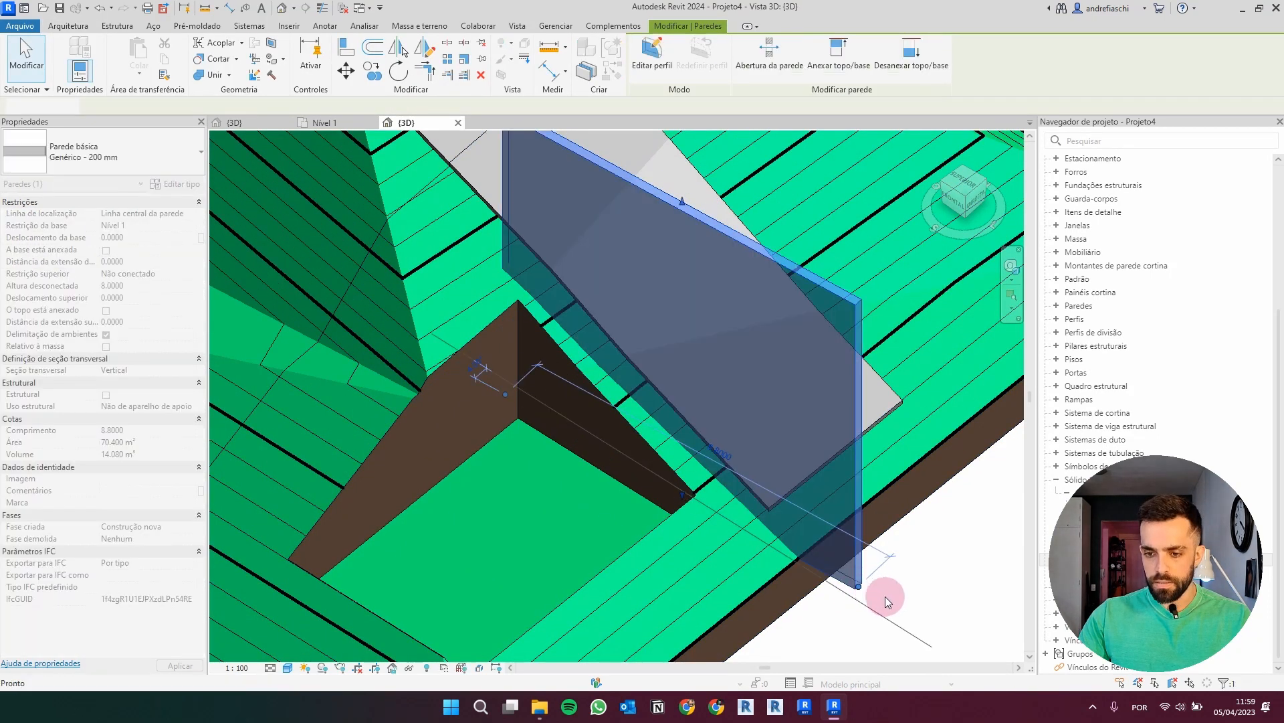
key(Escape)
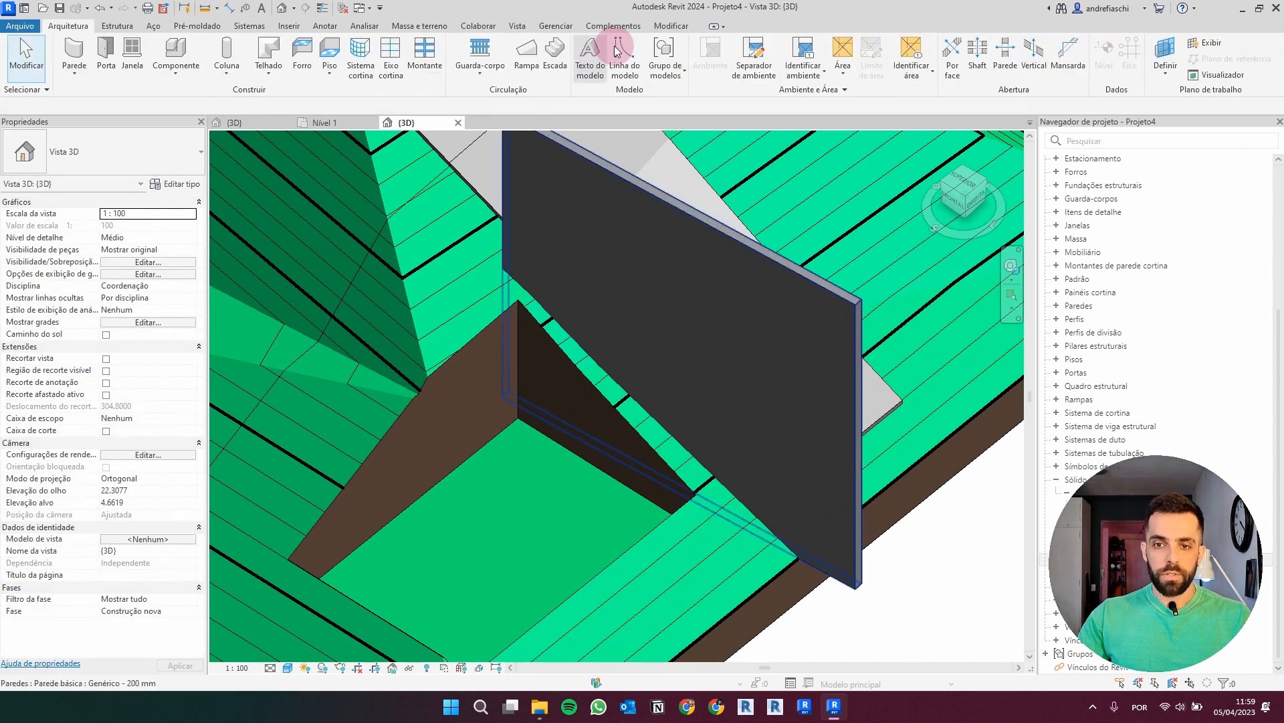
Step: Cut the surrounding toposolid with the wall using Cut Geometry
click(661, 27)
click(218, 59)
click(694, 535)
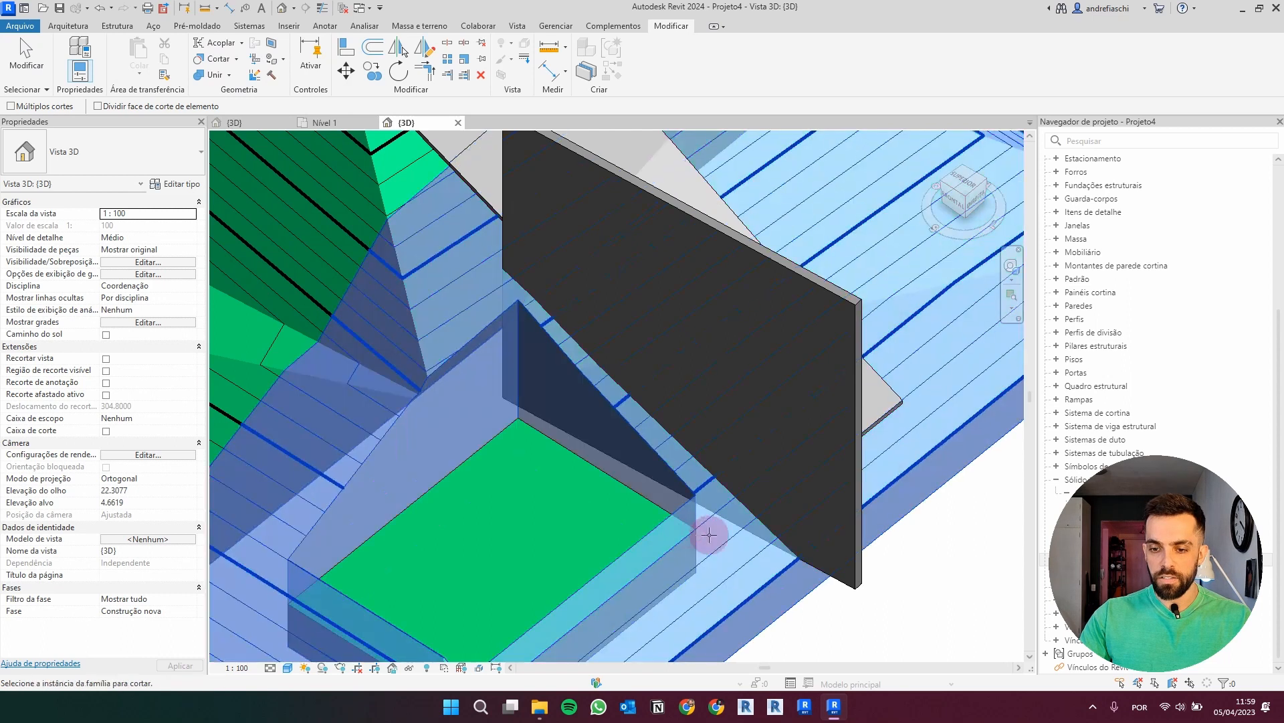
click(825, 547)
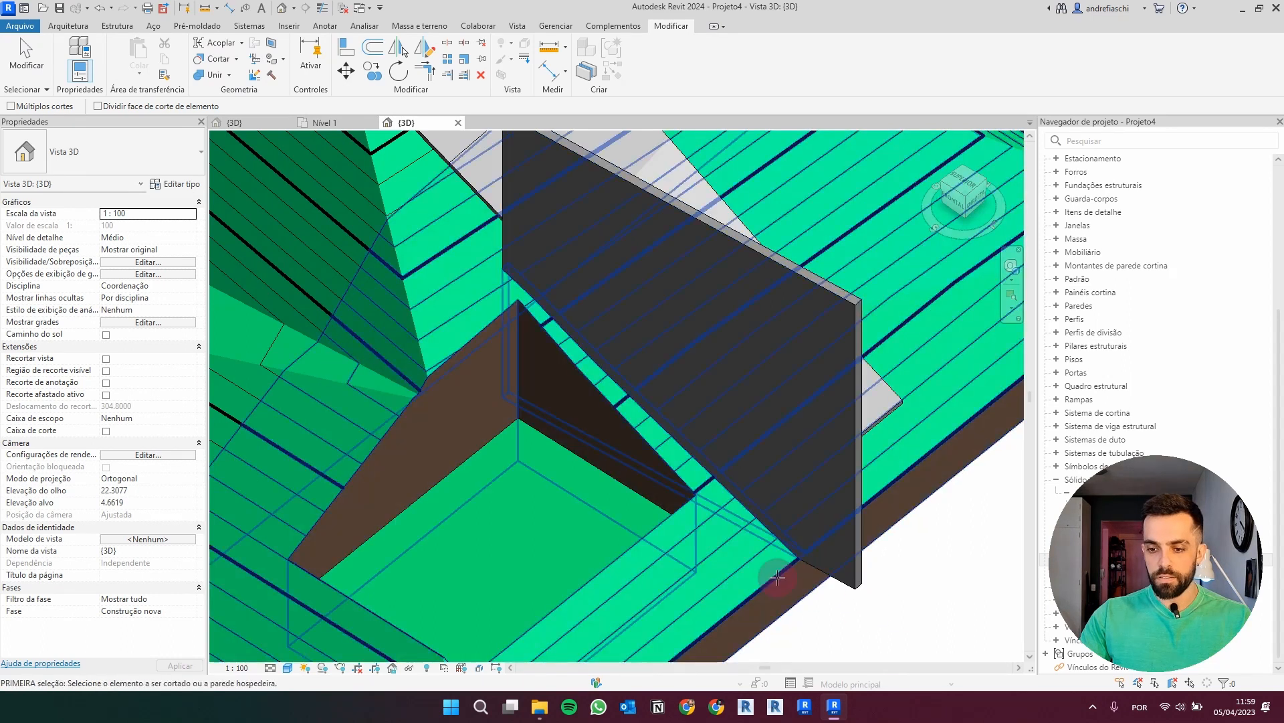
key(Escape)
Step: Temporarily hide the wall and inspect the slot it cuts in the toposolid
click(464, 283)
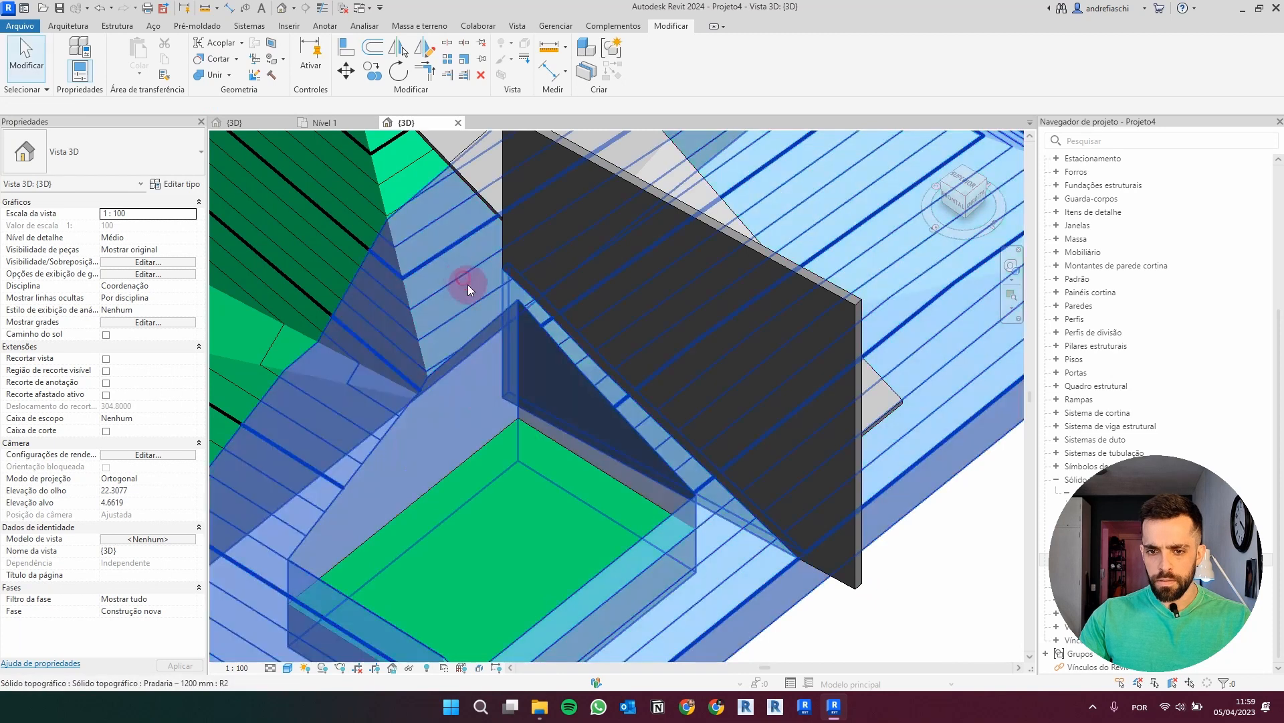
shift+middle_drag(461, 286, 625, 416)
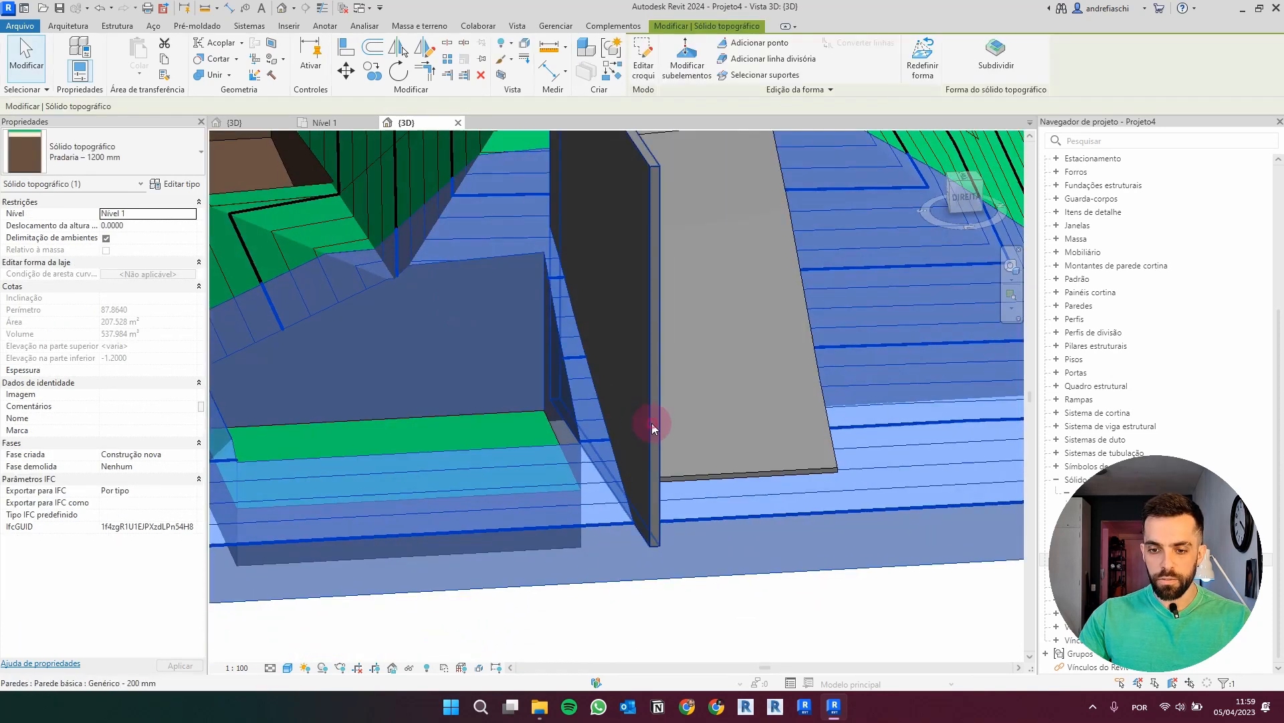
click(653, 423)
key(h)
key(h)
shift+middle_drag(733, 394, 819, 424)
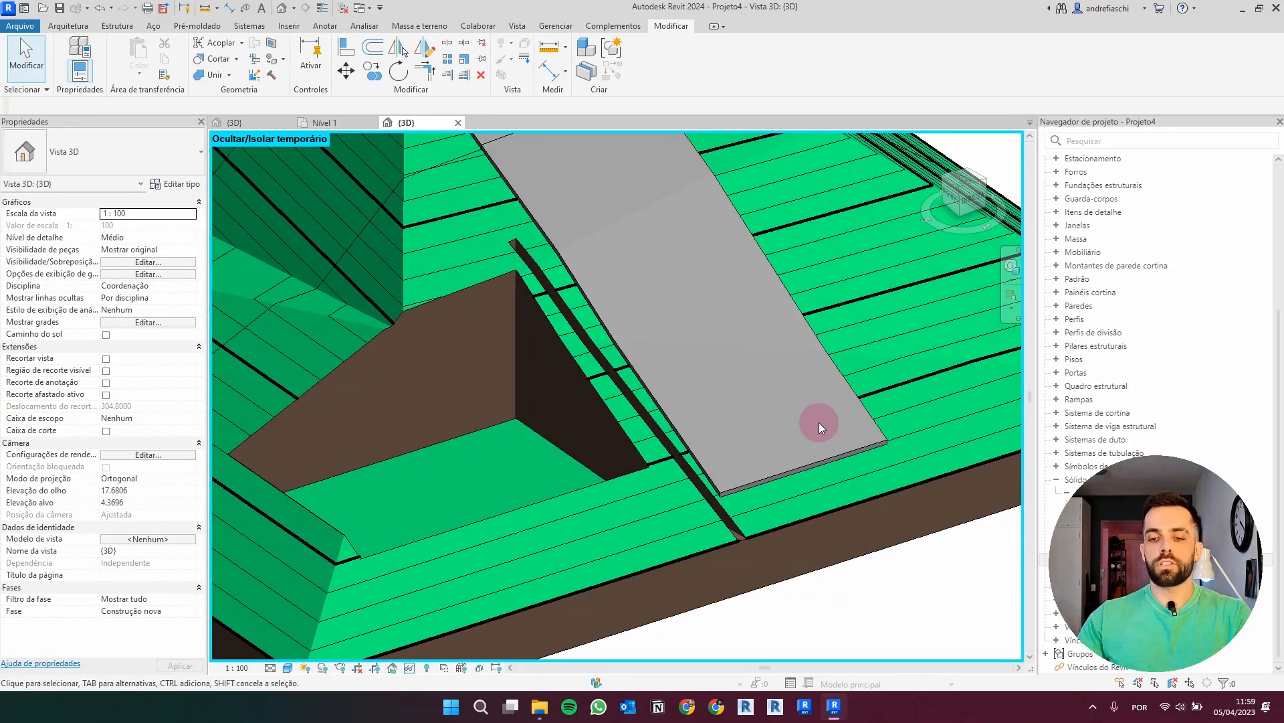
Step: Turn on the display of shape points (Pontos de visualização) for the toposolid around the lower part of the grey path
shift+middle_drag(708, 408, 744, 370)
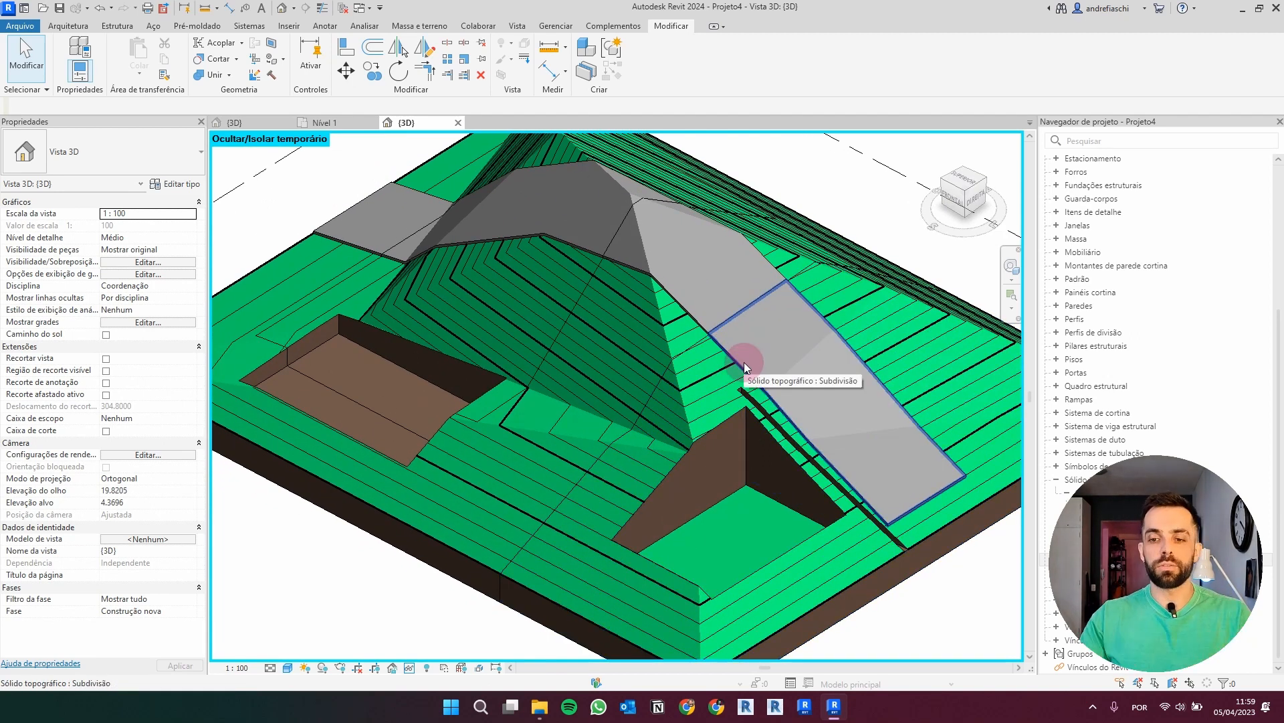
scroll(710, 373, down, 3)
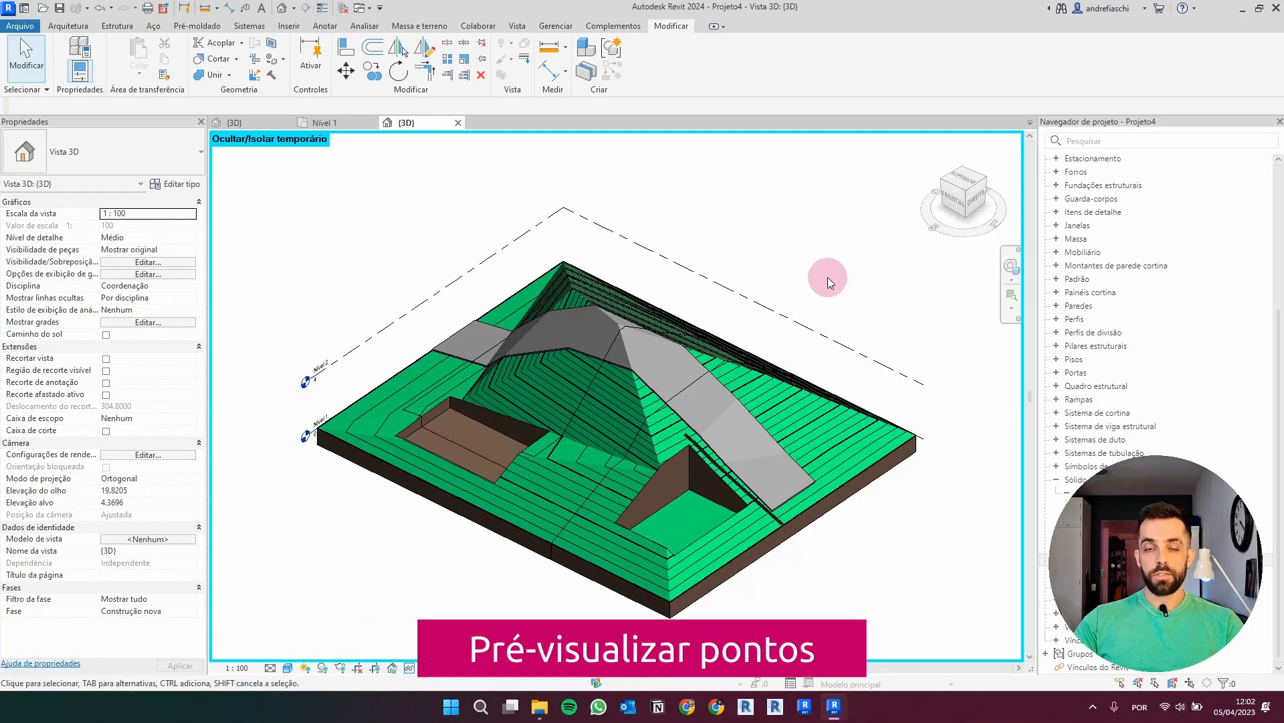
middle_drag(882, 364, 881, 361)
scroll(836, 356, up, 4)
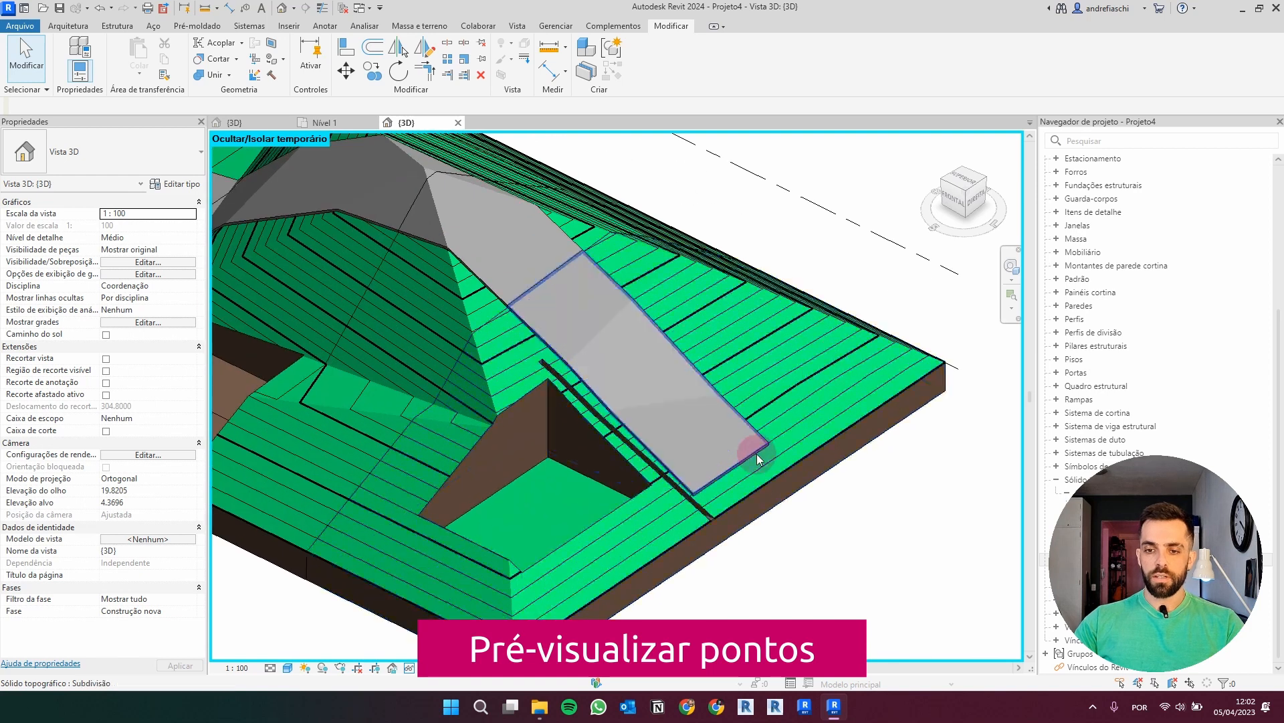
click(844, 329)
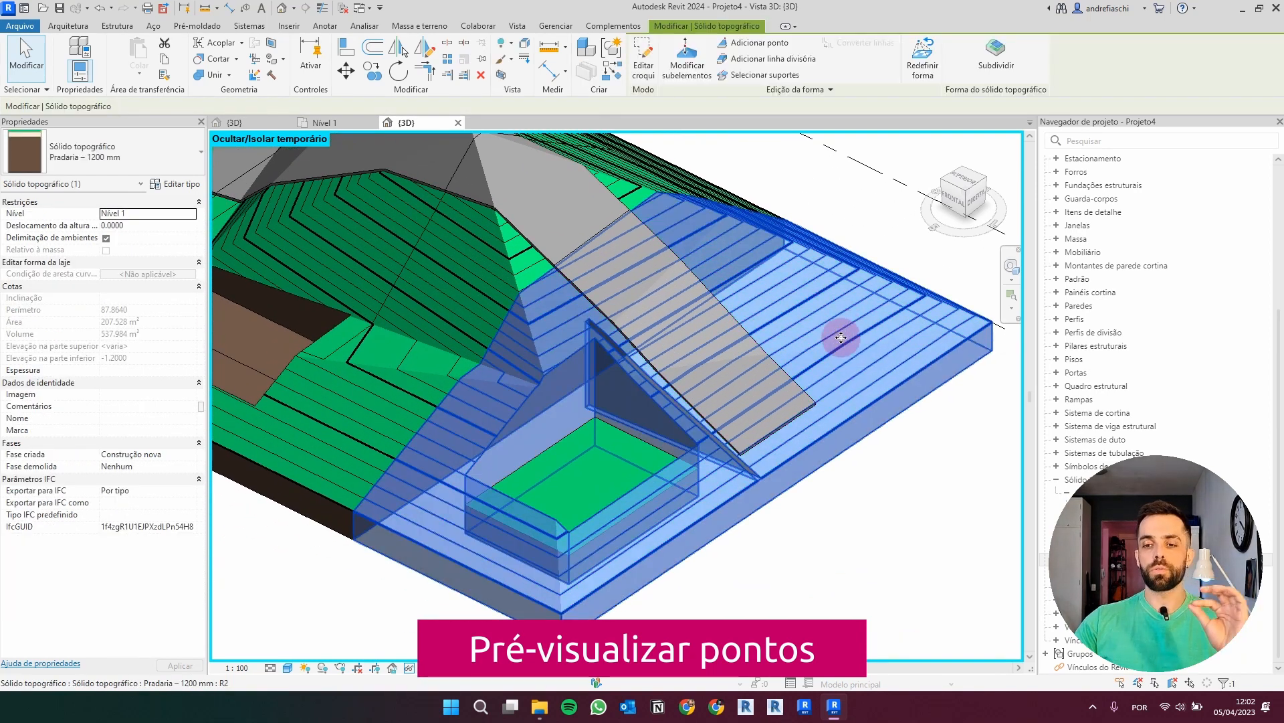
click(805, 90)
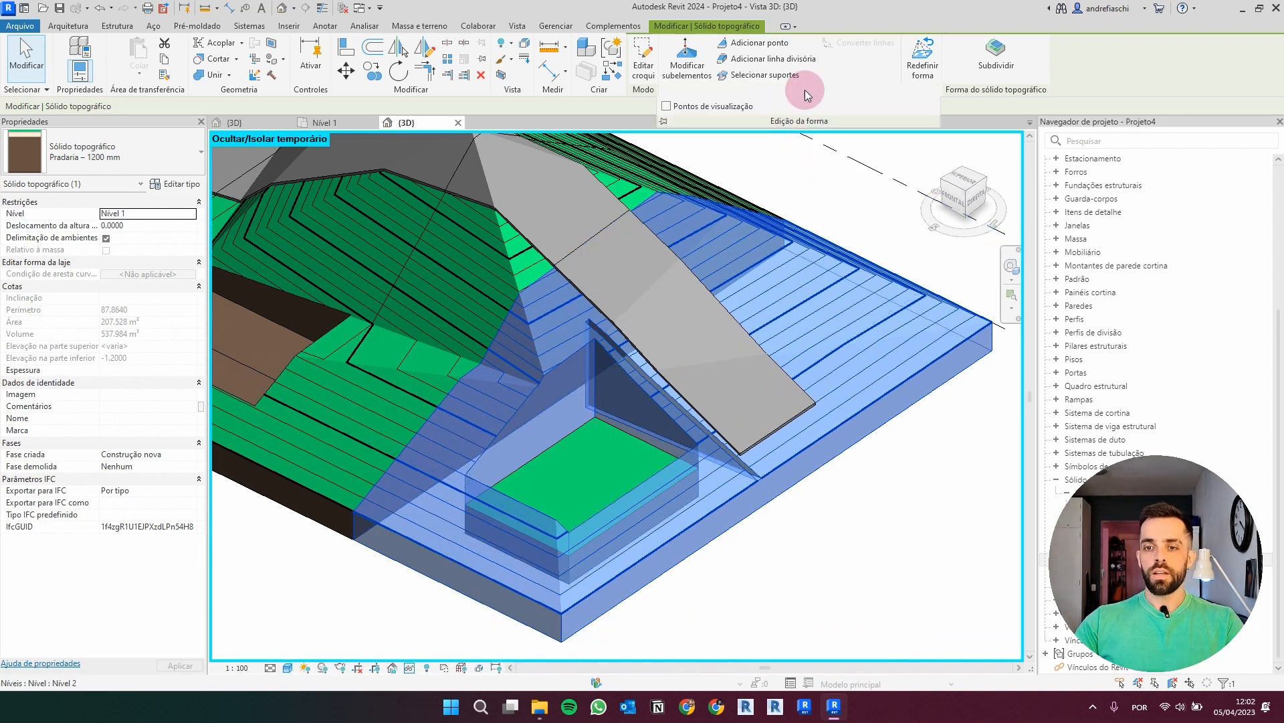
click(666, 109)
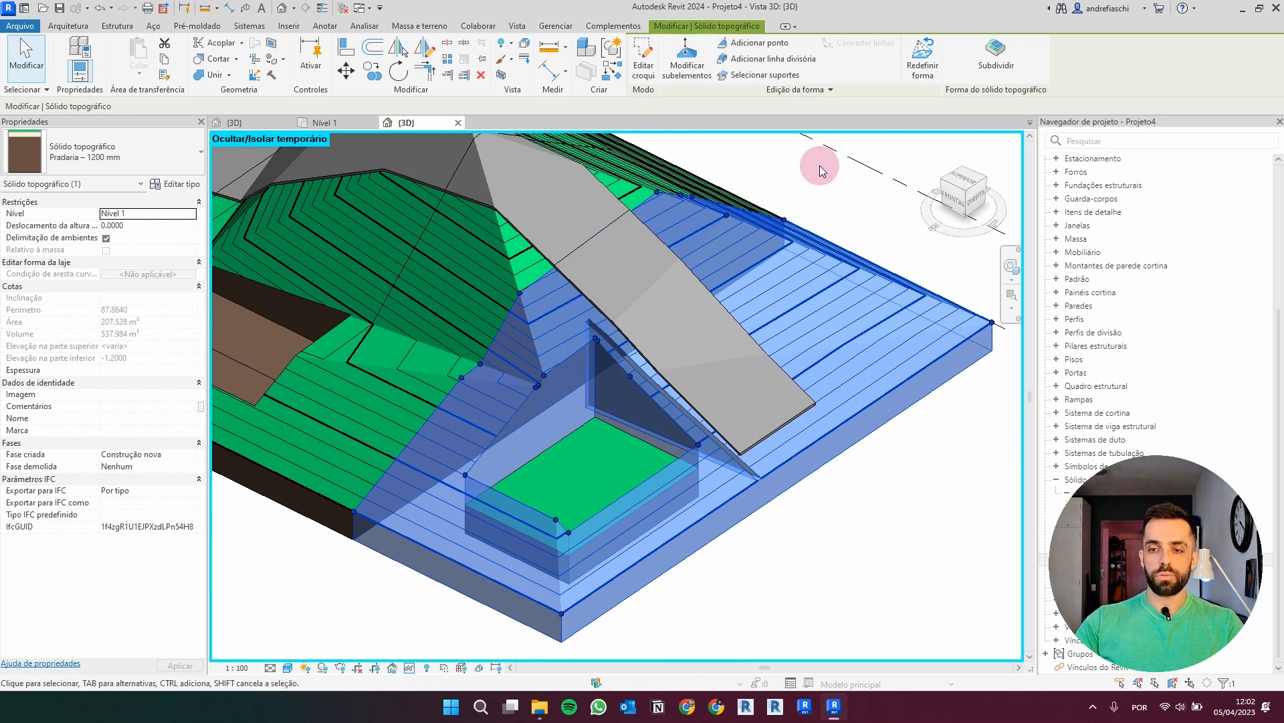
click(812, 91)
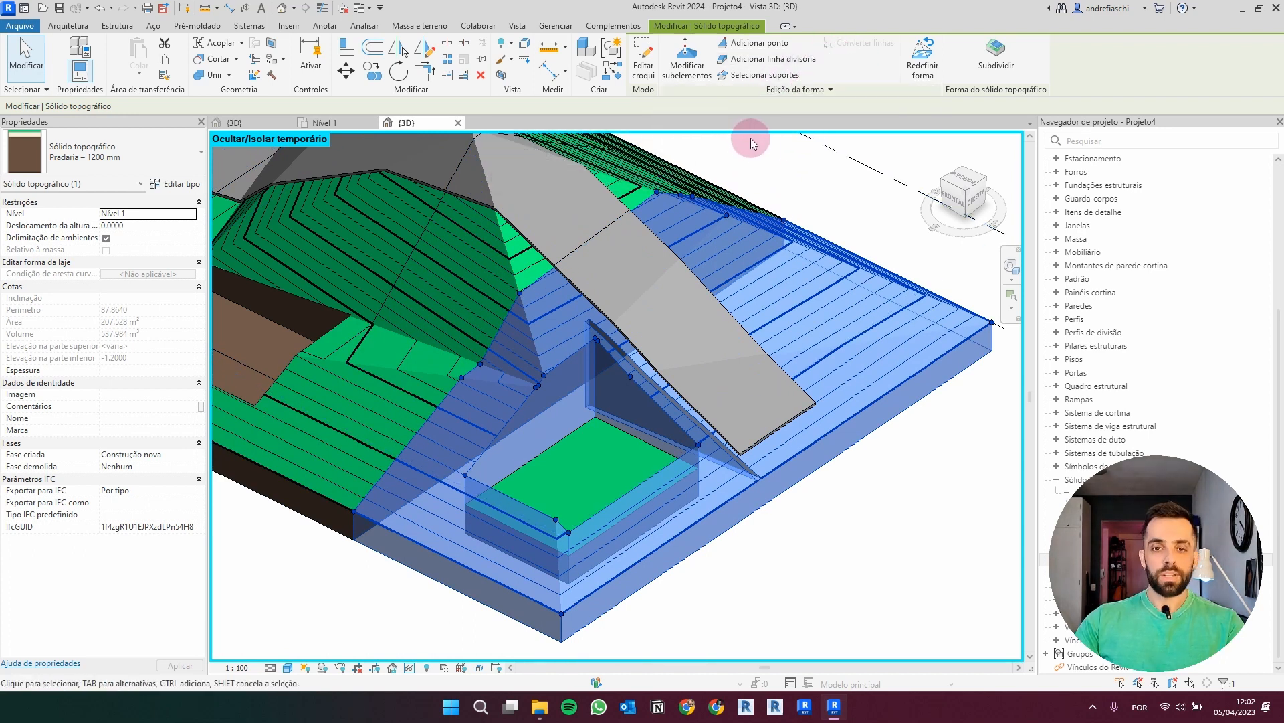
click(838, 170)
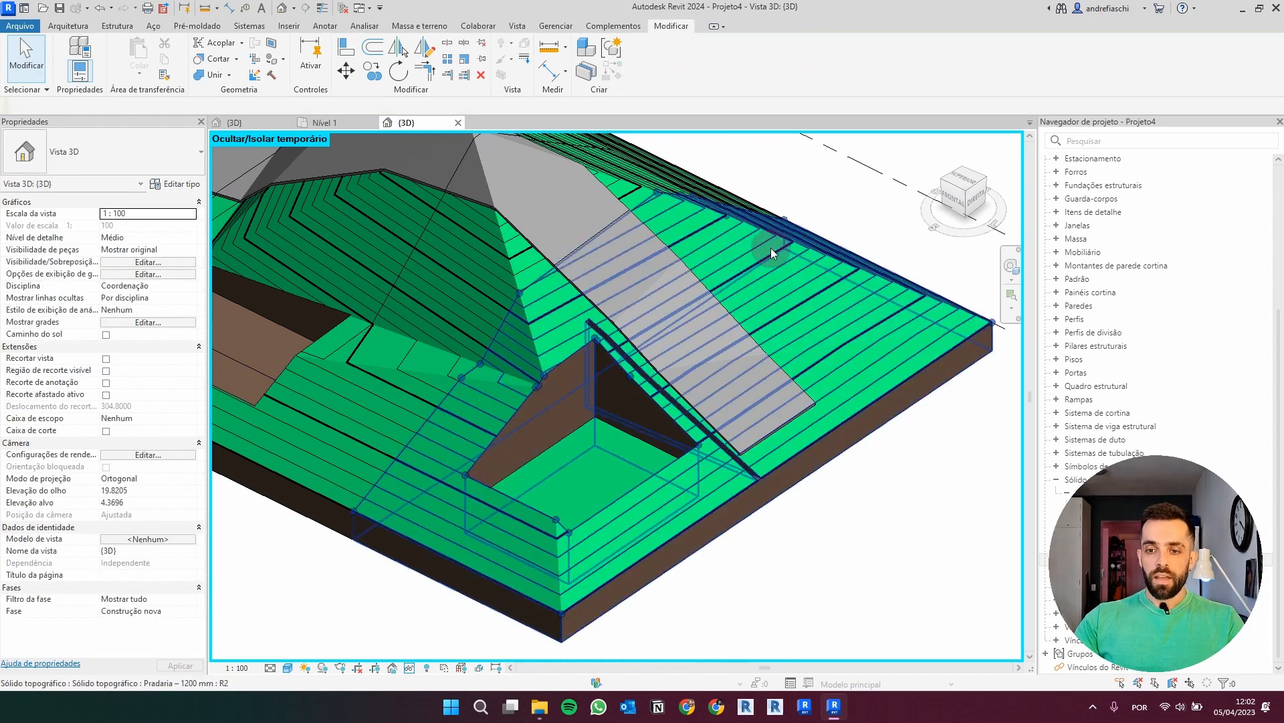
Step: Raise and lower a displayed shape point on the excavation's edge at the foot of the hill, directly from the selected toposolid
click(760, 261)
click(517, 439)
scroll(553, 304, up, 3)
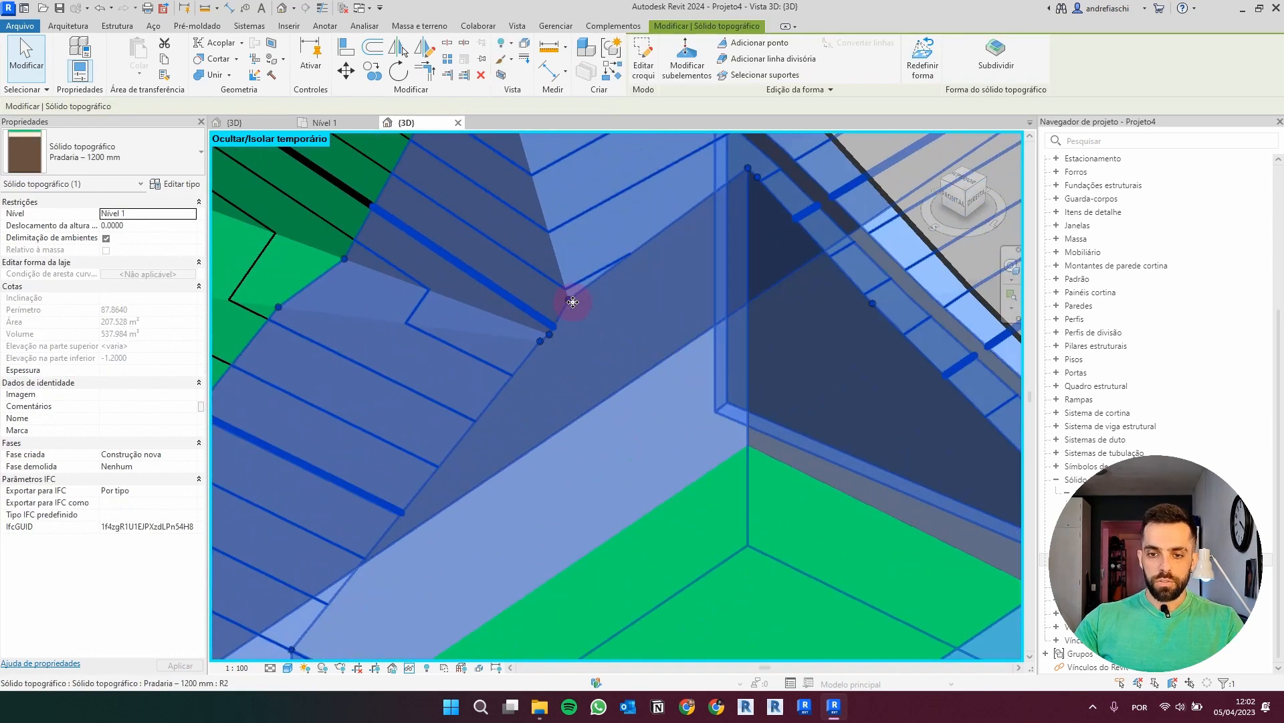
scroll(582, 288, up, 1)
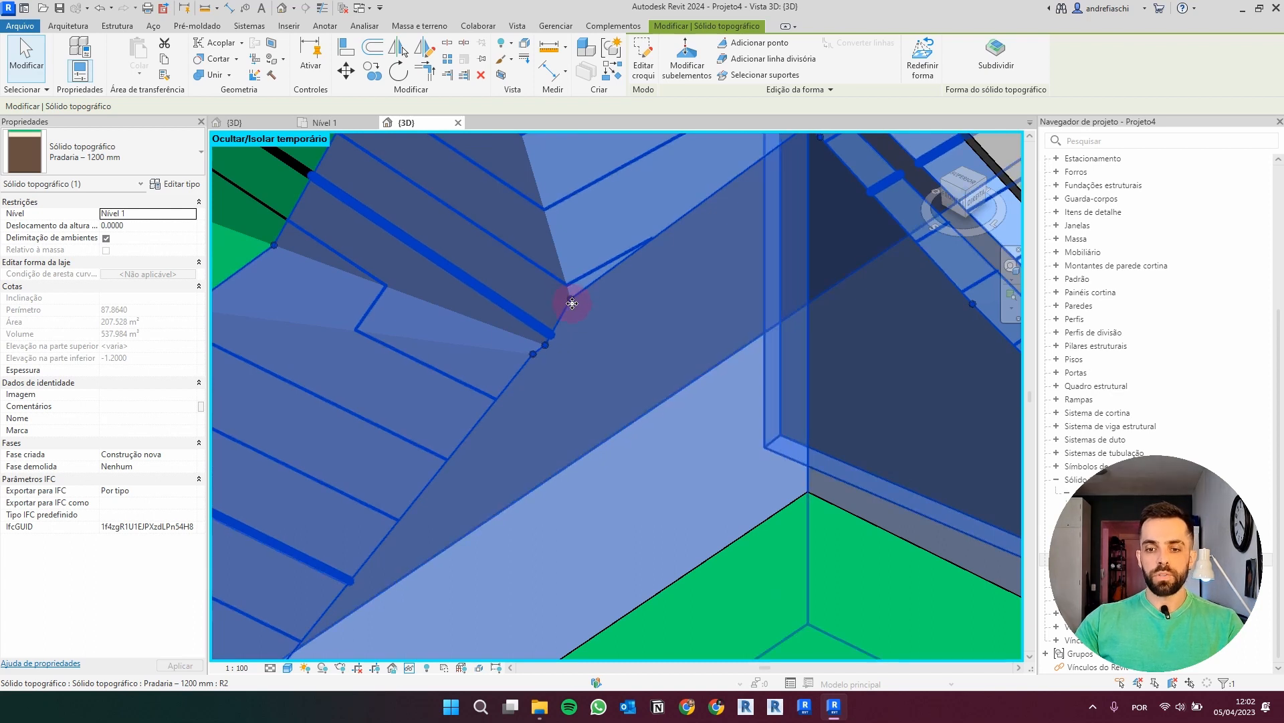
click(572, 302)
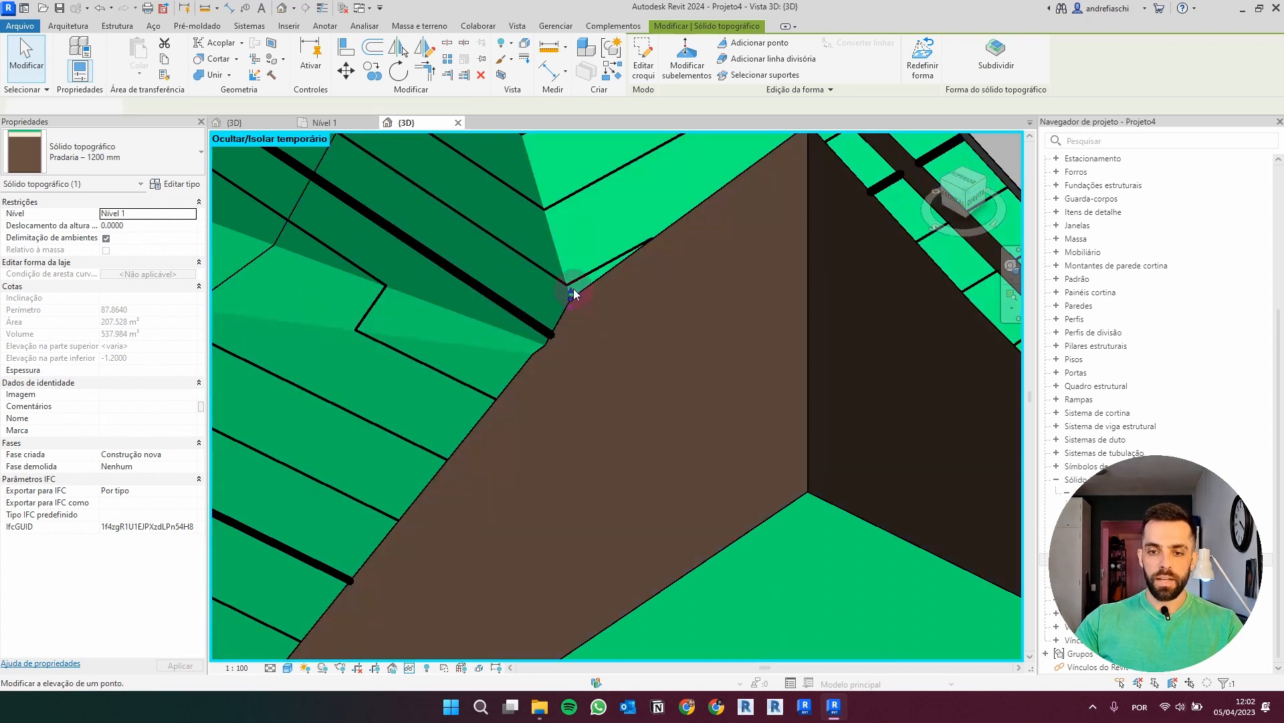
drag(574, 297, 572, 259)
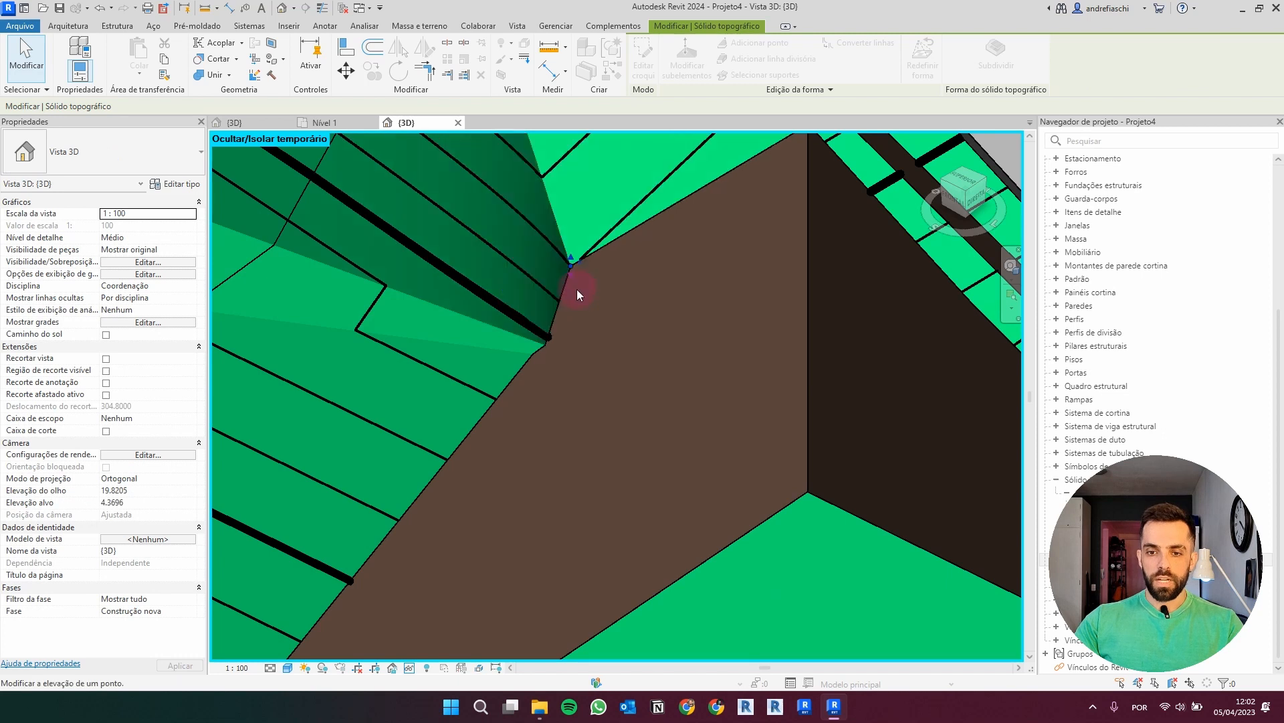
drag(576, 340, 576, 341)
scroll(576, 342, down, 5)
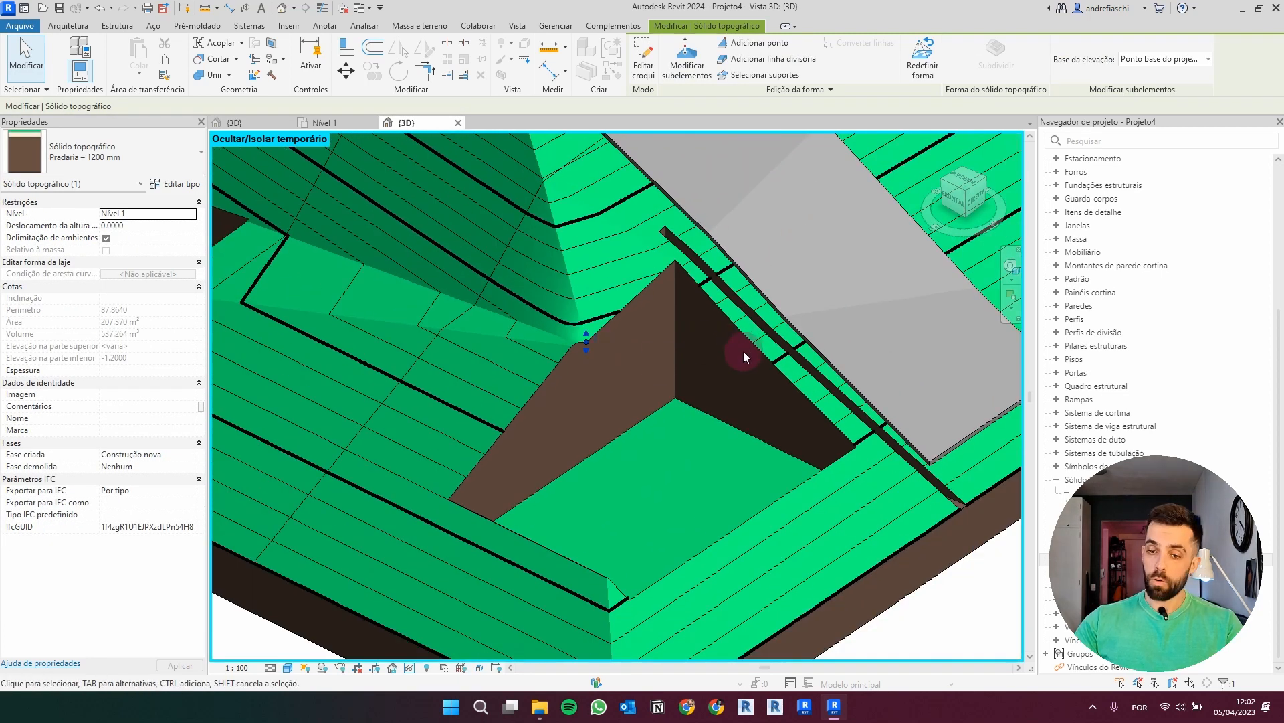
scroll(669, 354, down, 2)
middle_drag(615, 397, 493, 380)
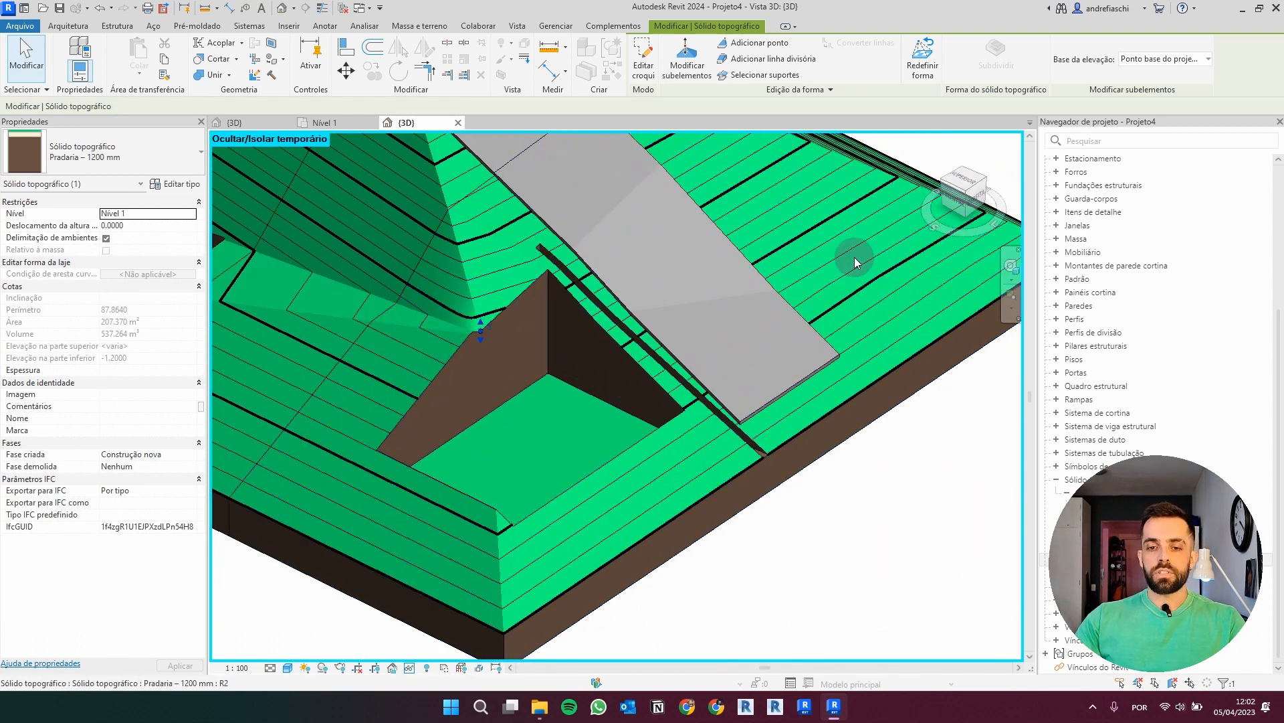
middle_drag(805, 275, 855, 299)
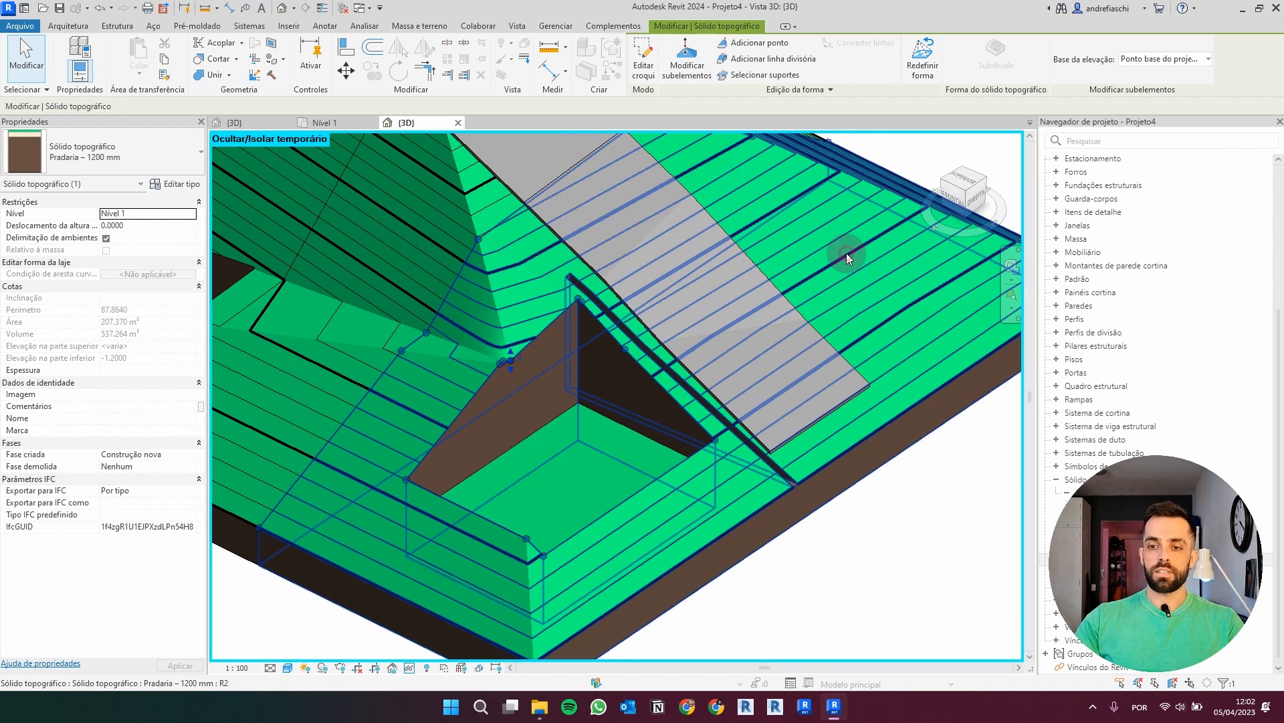
Step: Start Modify Subelements on the same toposolid and select the shape point on the excavation's edge at the foot of the hill
click(810, 150)
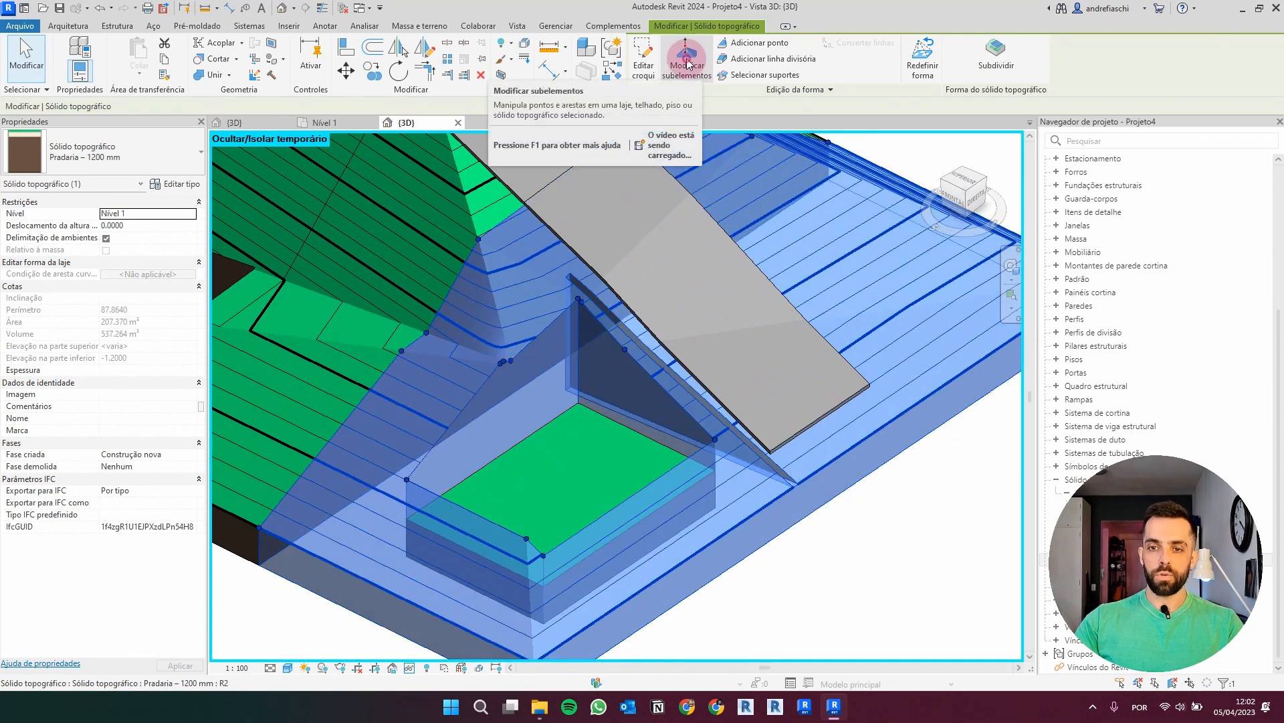
click(688, 71)
click(504, 363)
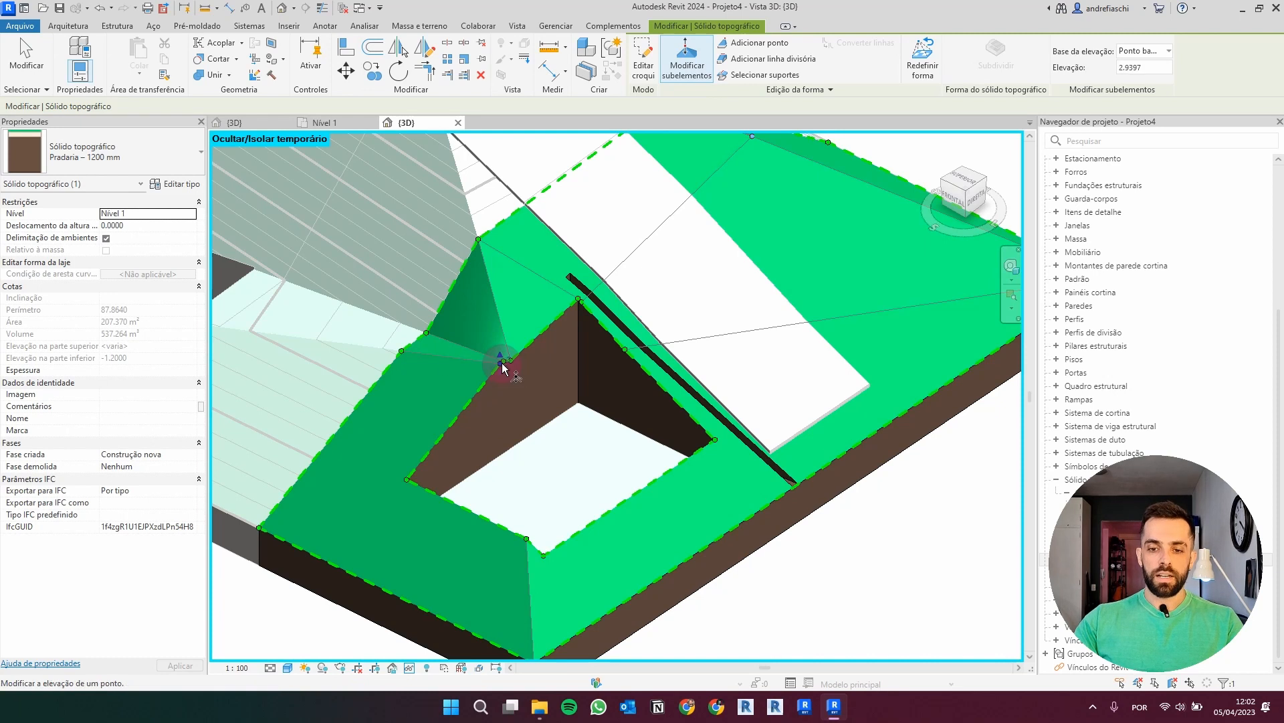